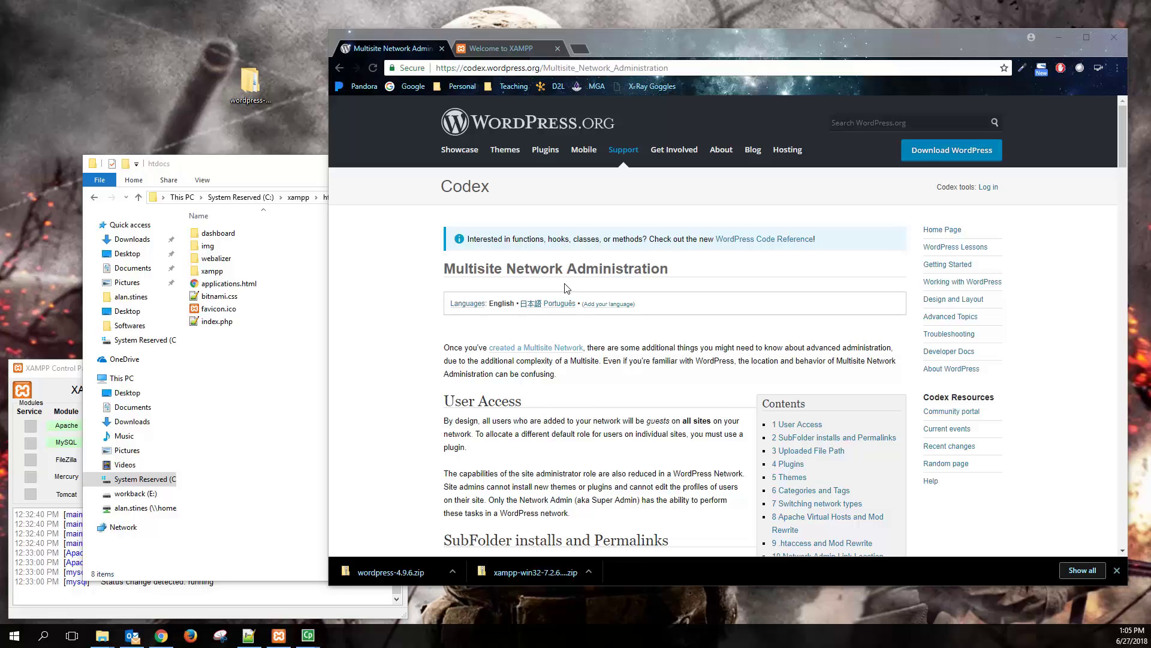
- Follow the 'created a Multisite Network' link from the multisite administration article to the Create A Network guide
scroll(560, 333, down, 4)
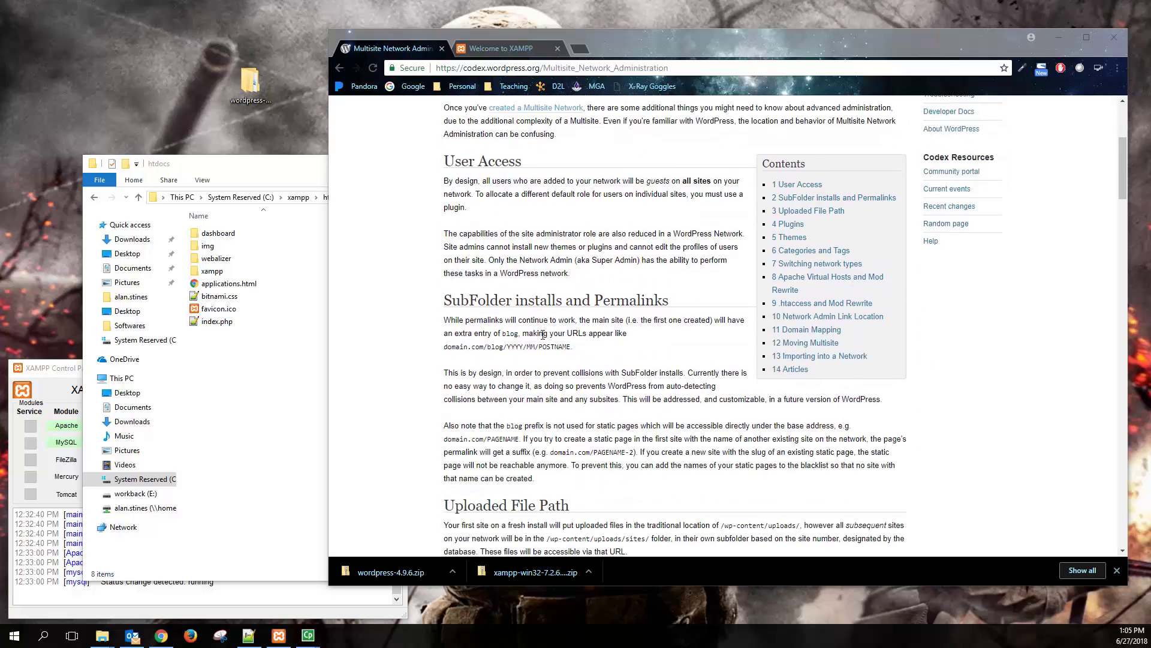
scroll(543, 334, down, 5)
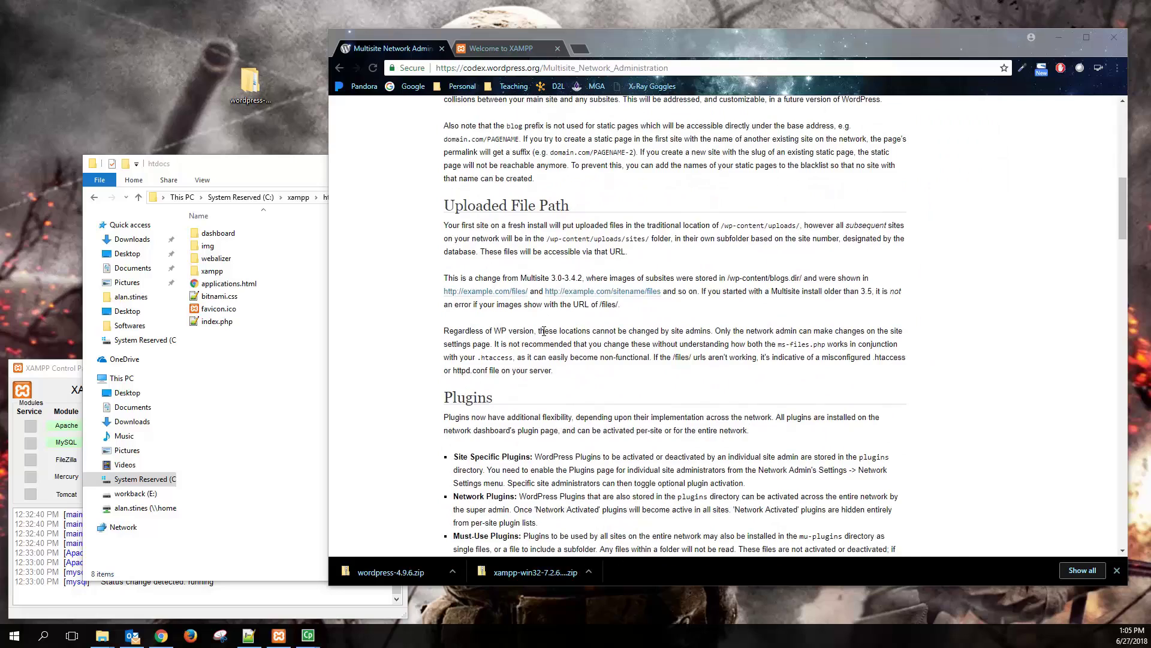
scroll(544, 331, up, 10)
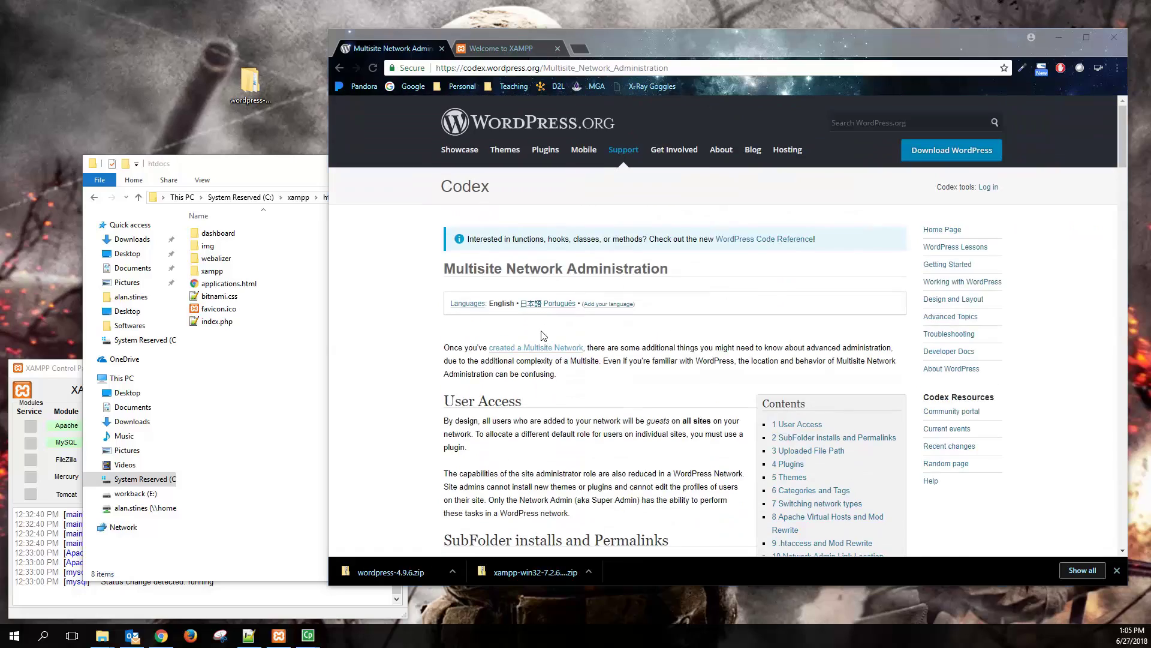
click(503, 347)
scroll(503, 338, down, 15)
scroll(498, 324, up, 12)
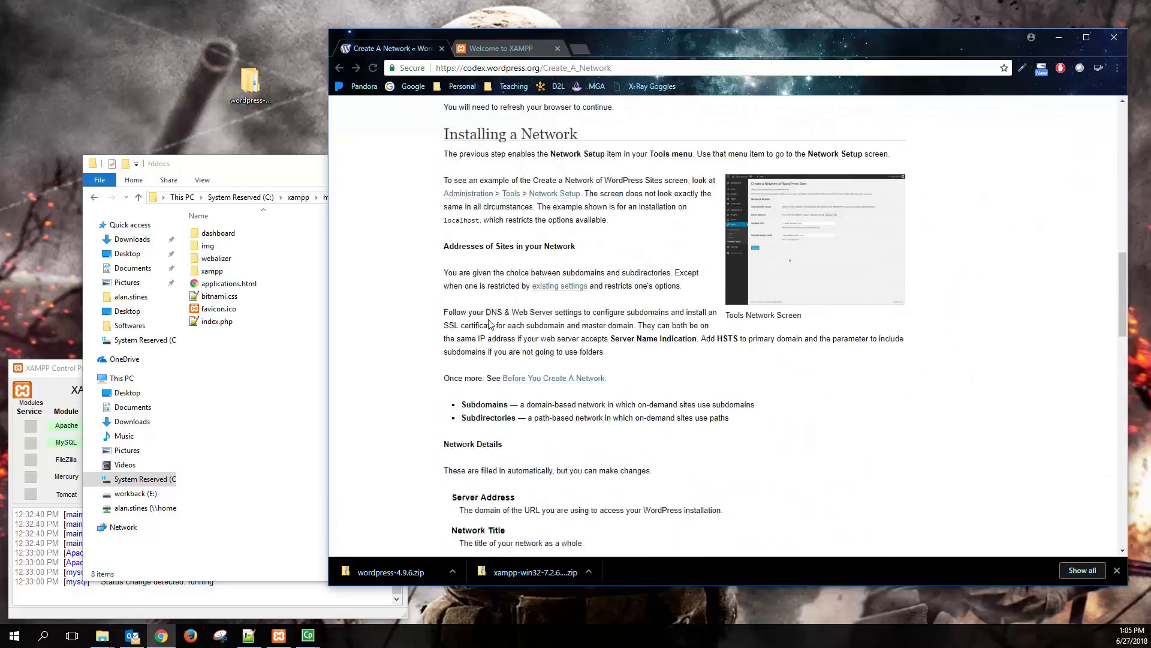
scroll(493, 314, up, 8)
- Read the guide's Prepare Your WordPress through Allow Multisite steps, highlighting key text
drag(443, 268, 577, 264)
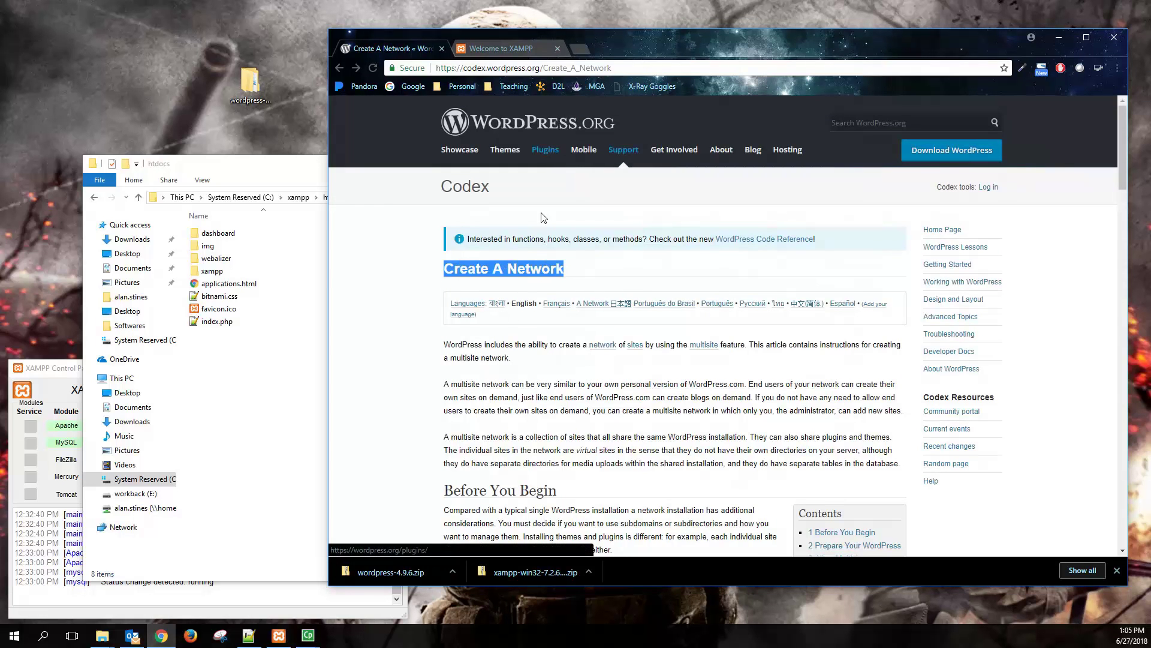
scroll(506, 381, down, 3)
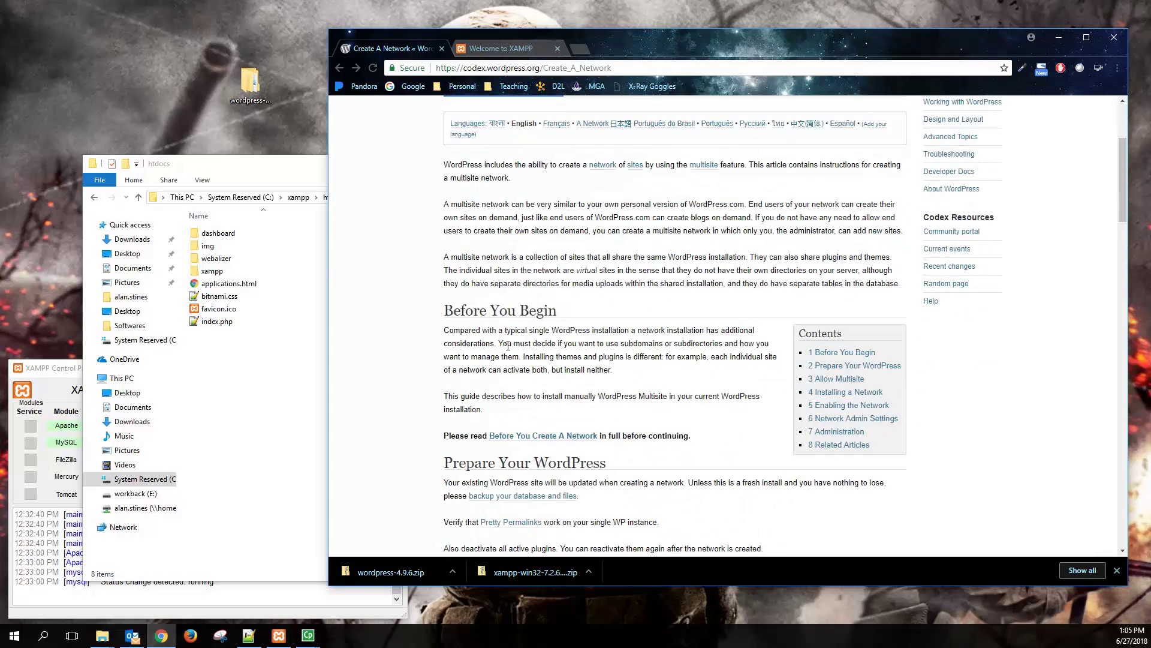
scroll(510, 359, down, 4)
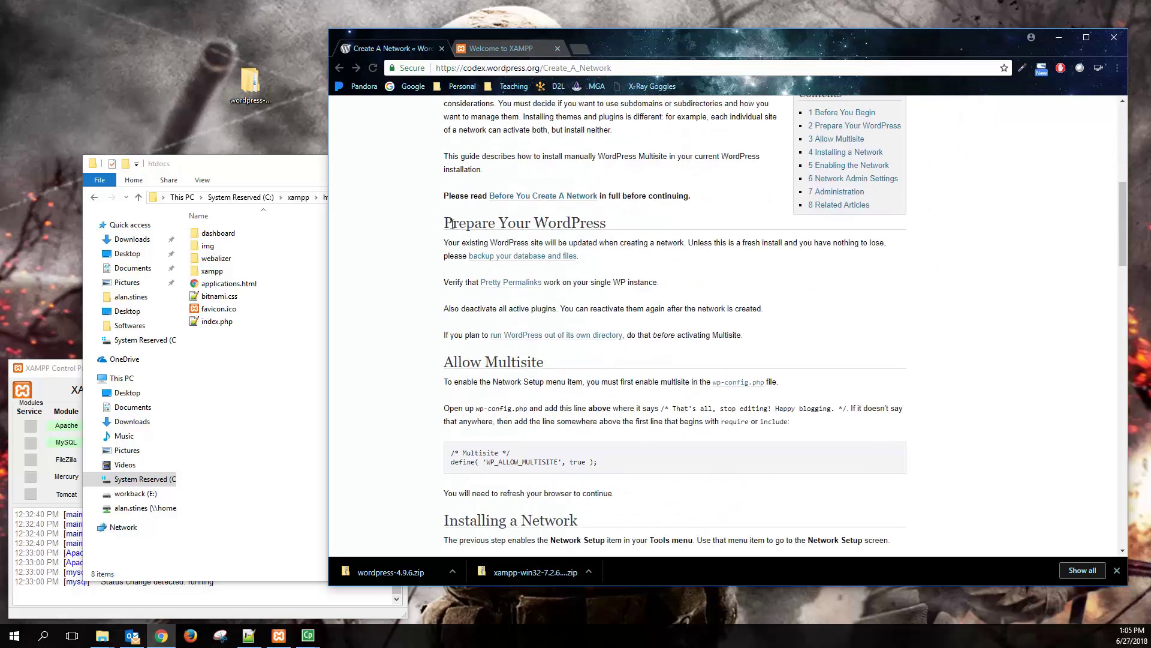
drag(452, 223, 759, 337)
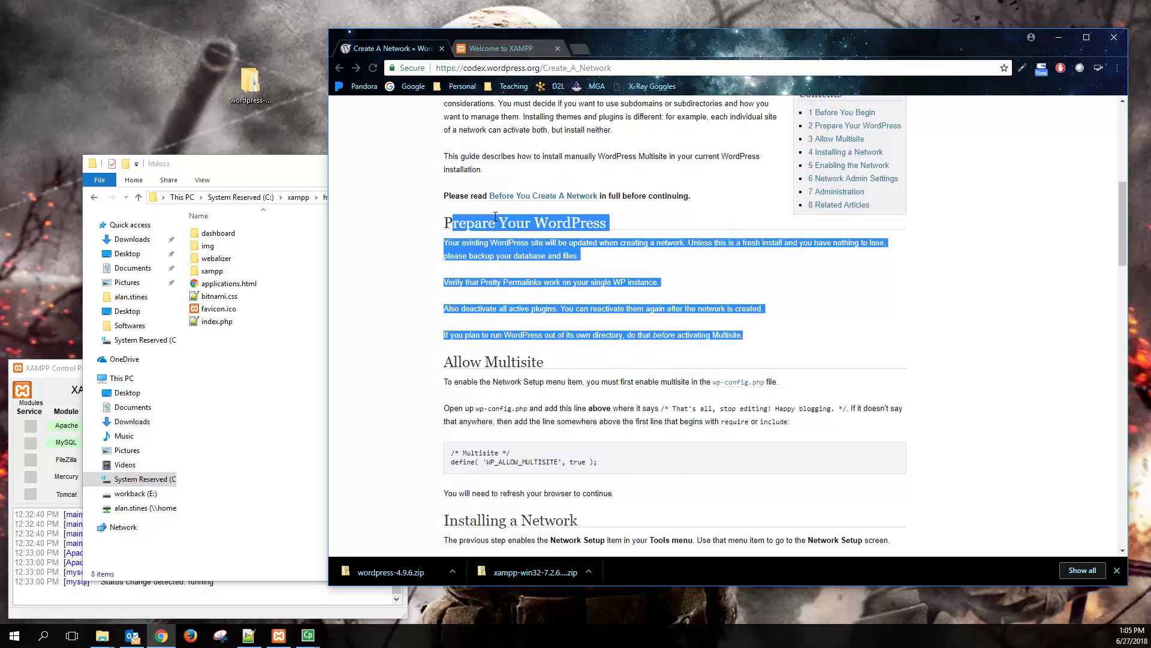
drag(894, 540, 458, 223)
click(527, 245)
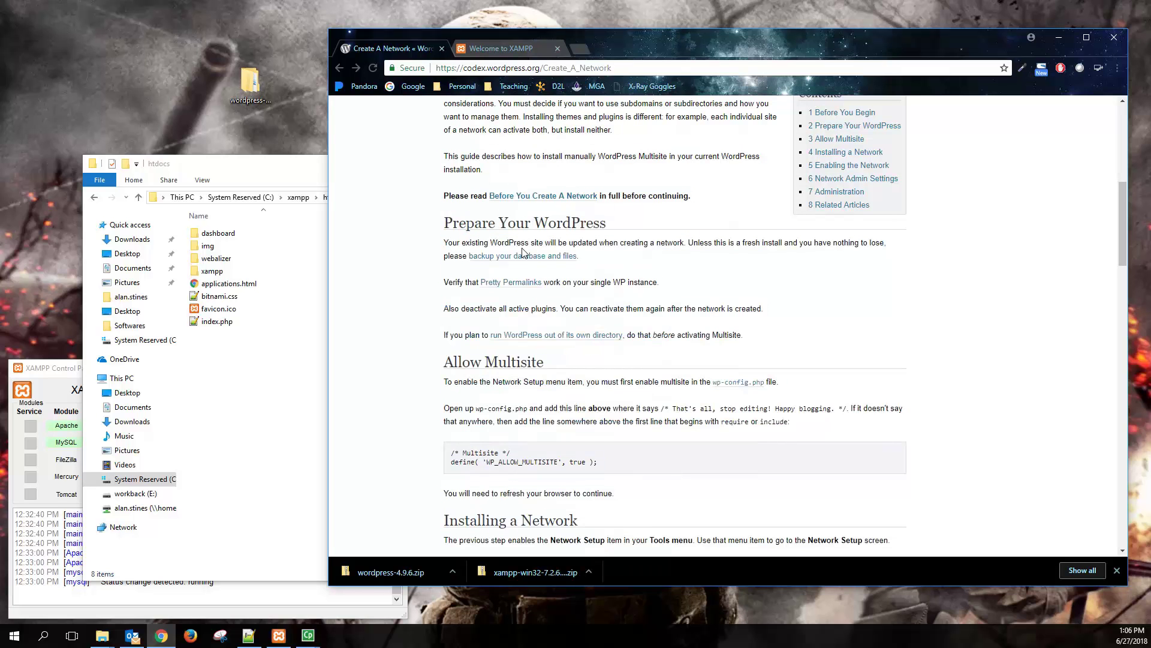
scroll(469, 315, down, 2)
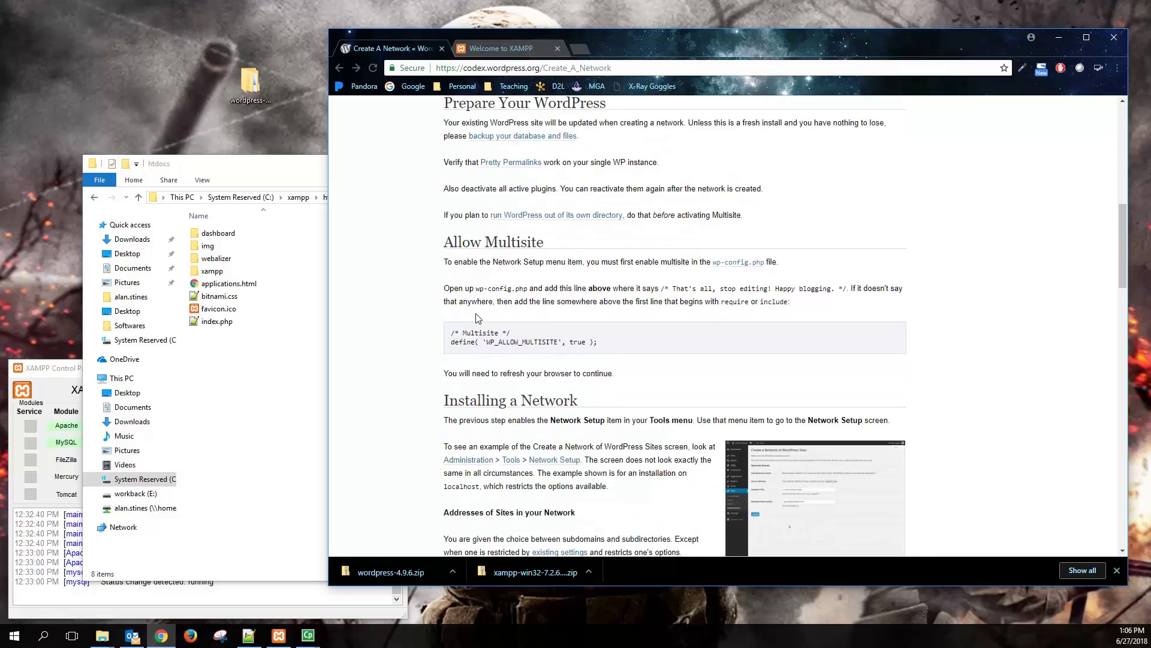
scroll(500, 152, up, 2)
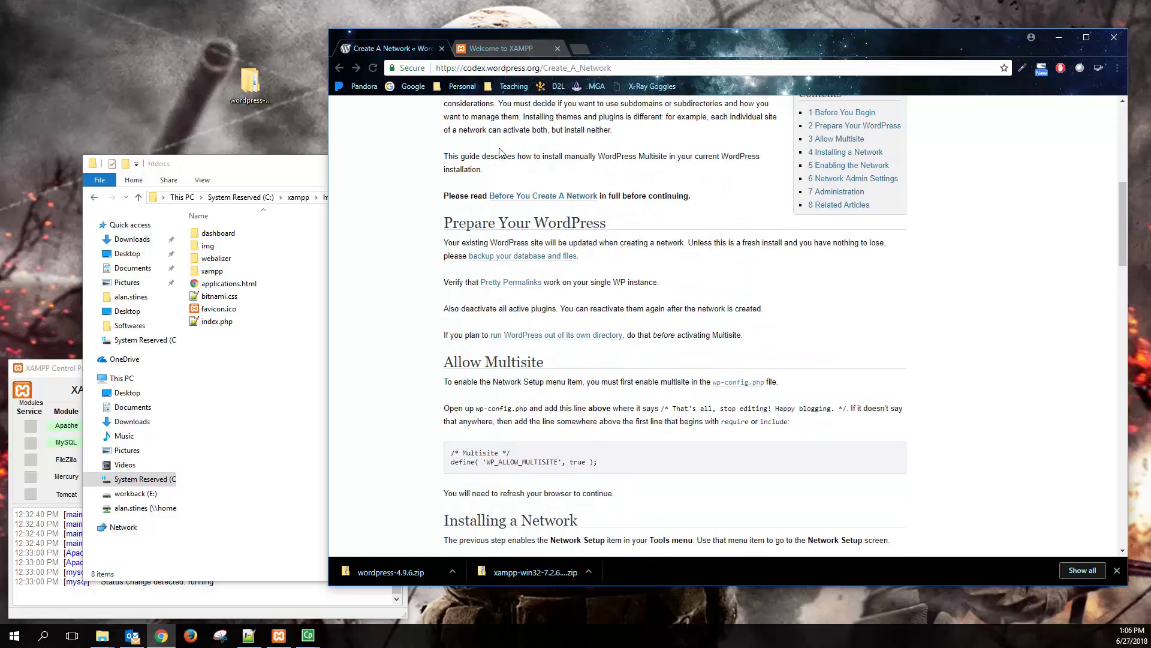
- Create a new folder named StinesMU in htdocs and open it
click(238, 375)
right_click(285, 397)
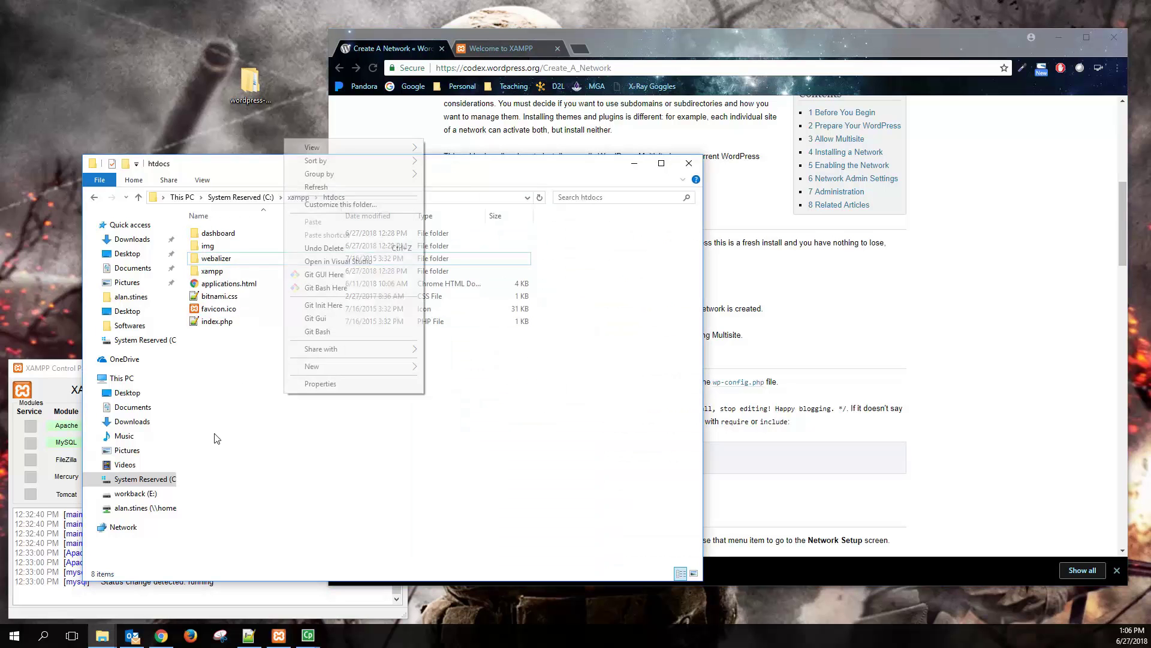
mouse_move(330, 364)
click(443, 367)
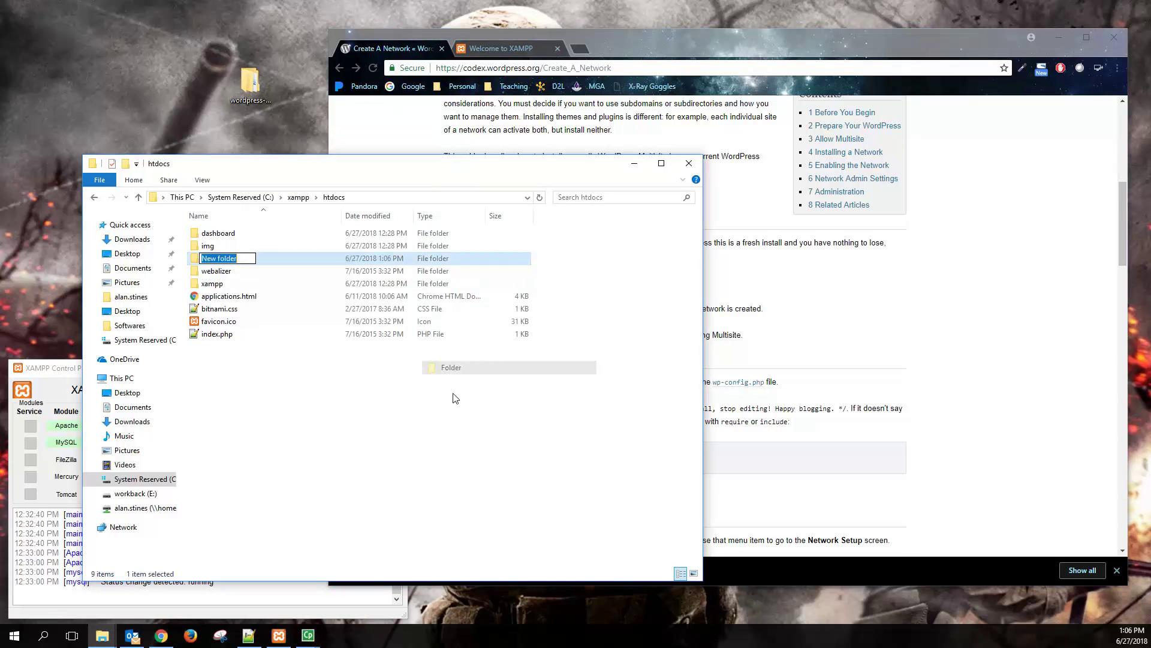
text(Stines)
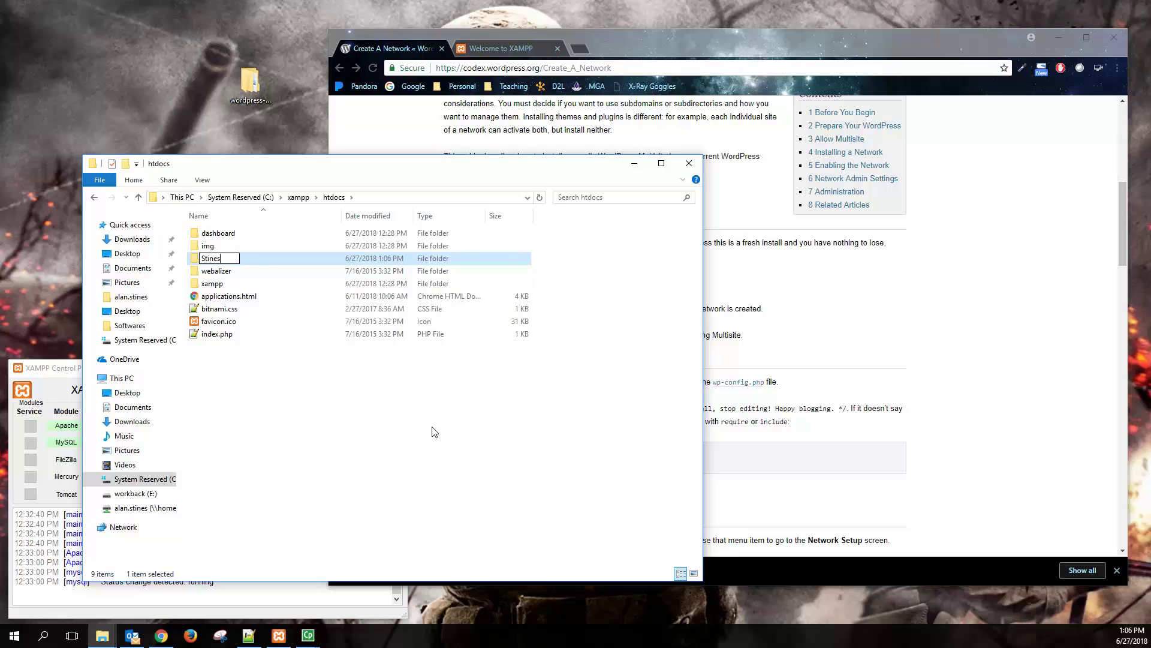
text(MU)
click(263, 258)
double_click(264, 258)
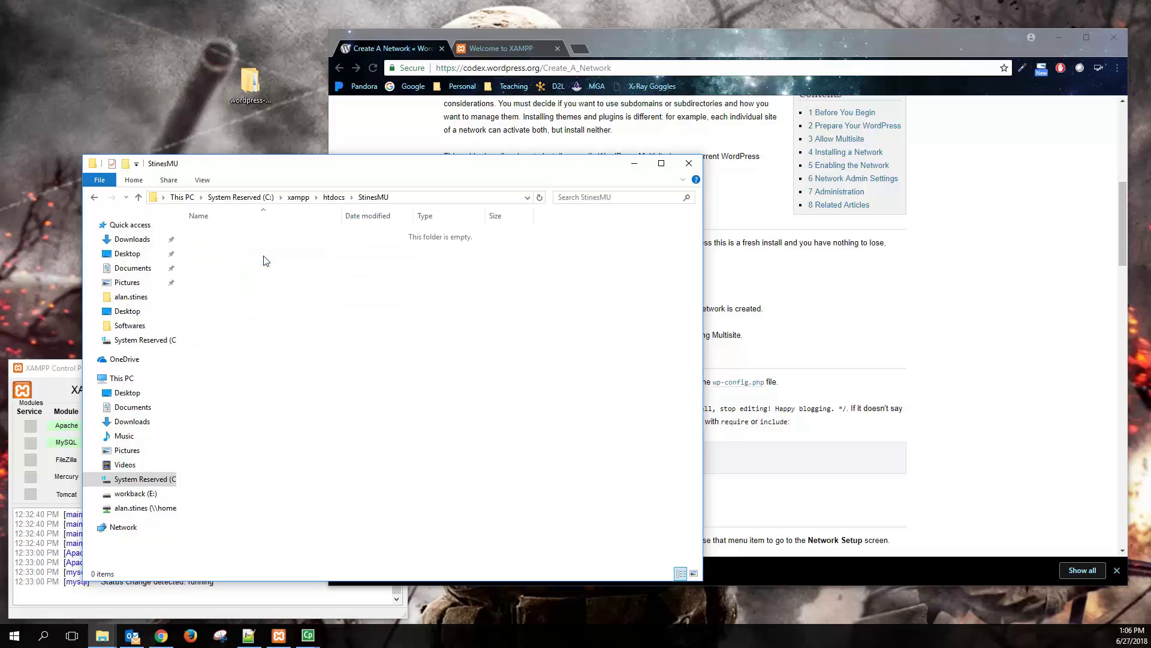
- Copy all 19 files and folders from wordpress-4.9.6\wordpress into StinesMU
double_click(252, 83)
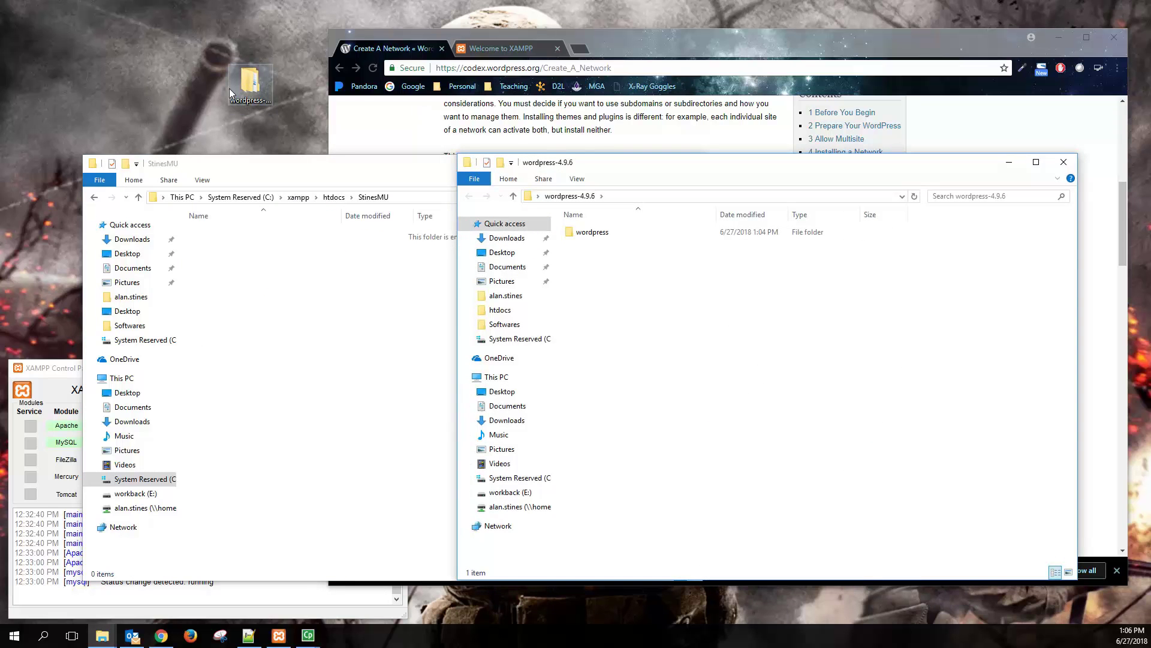
double_click(591, 232)
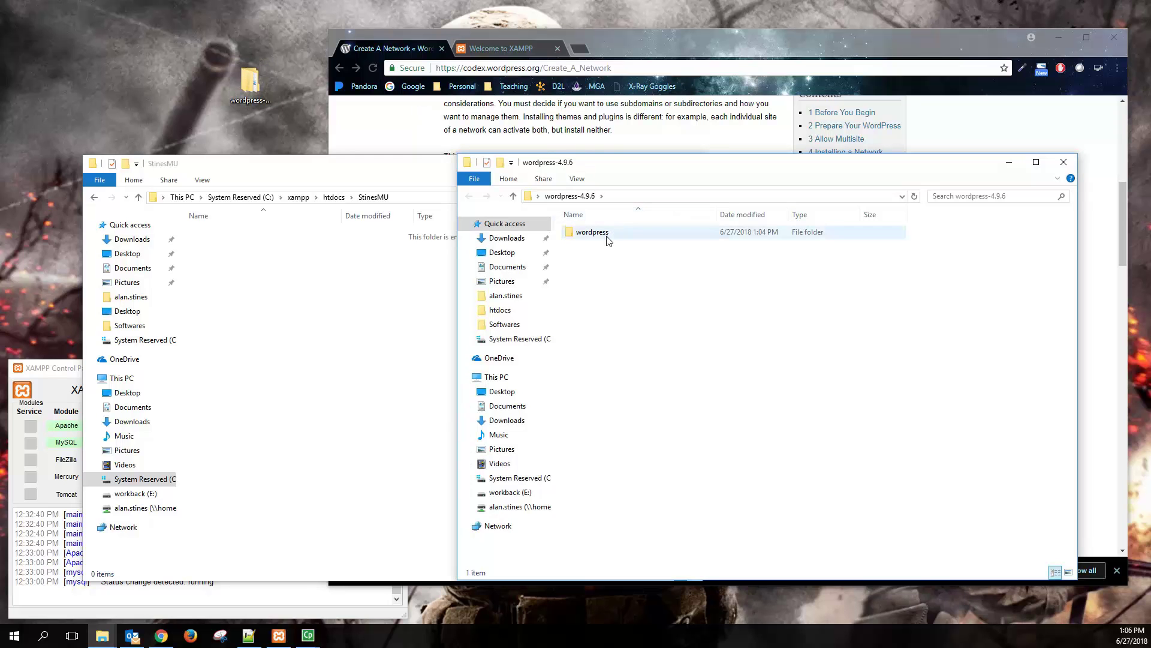
drag(607, 506, 612, 232)
right_click(613, 232)
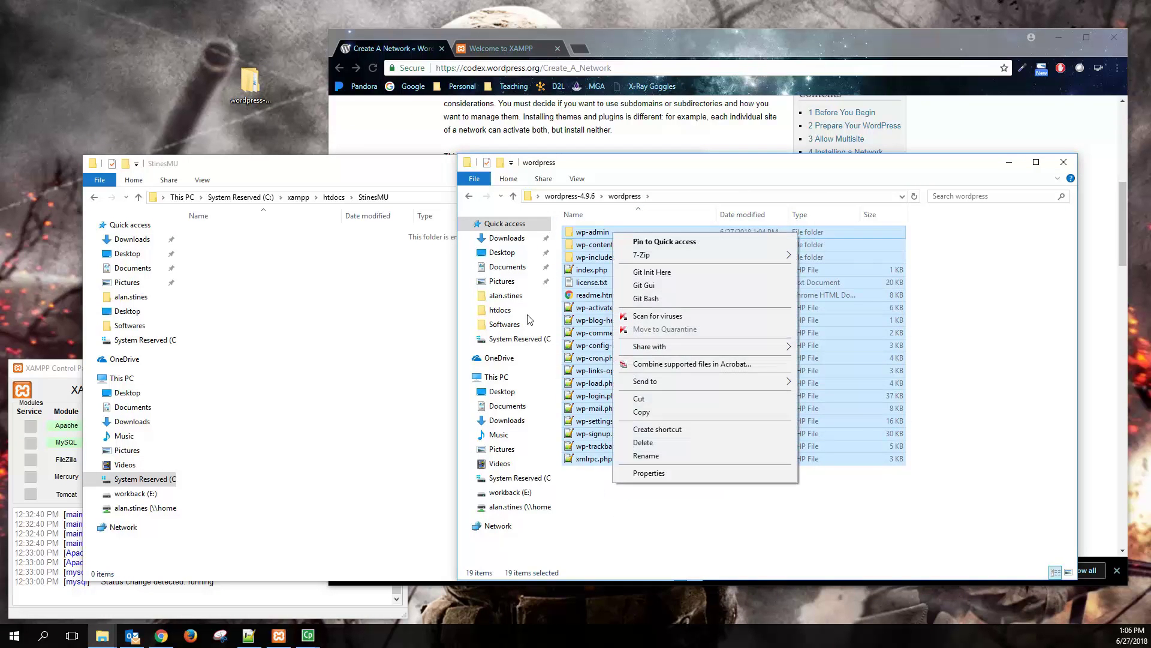
click(652, 411)
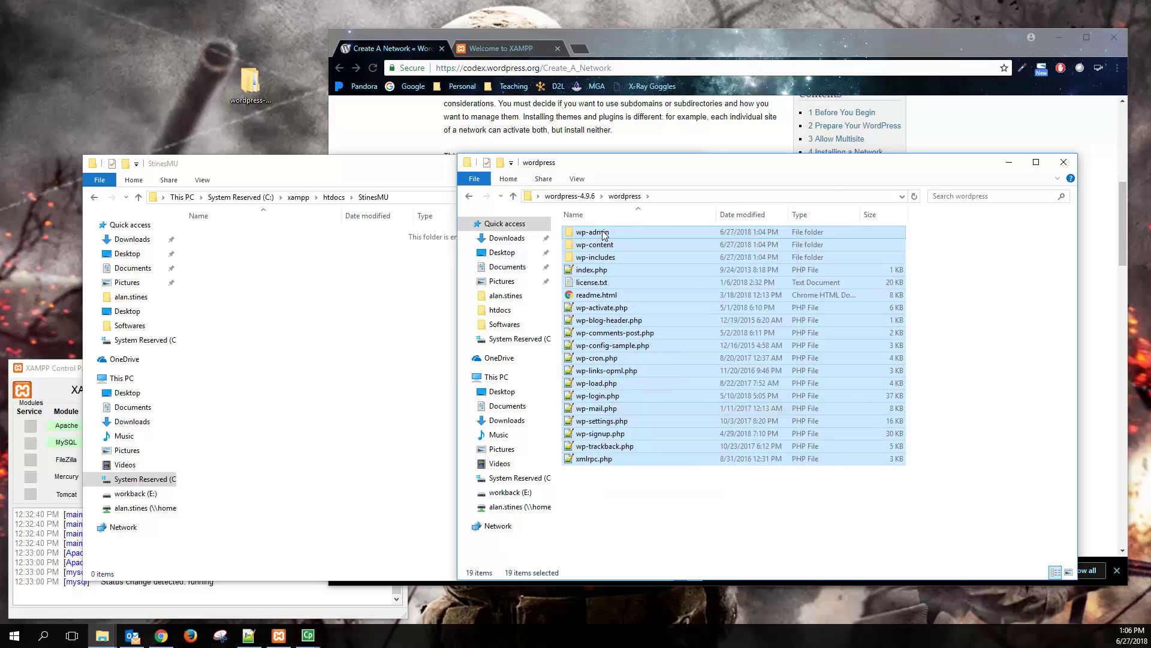
click(329, 303)
right_click(286, 300)
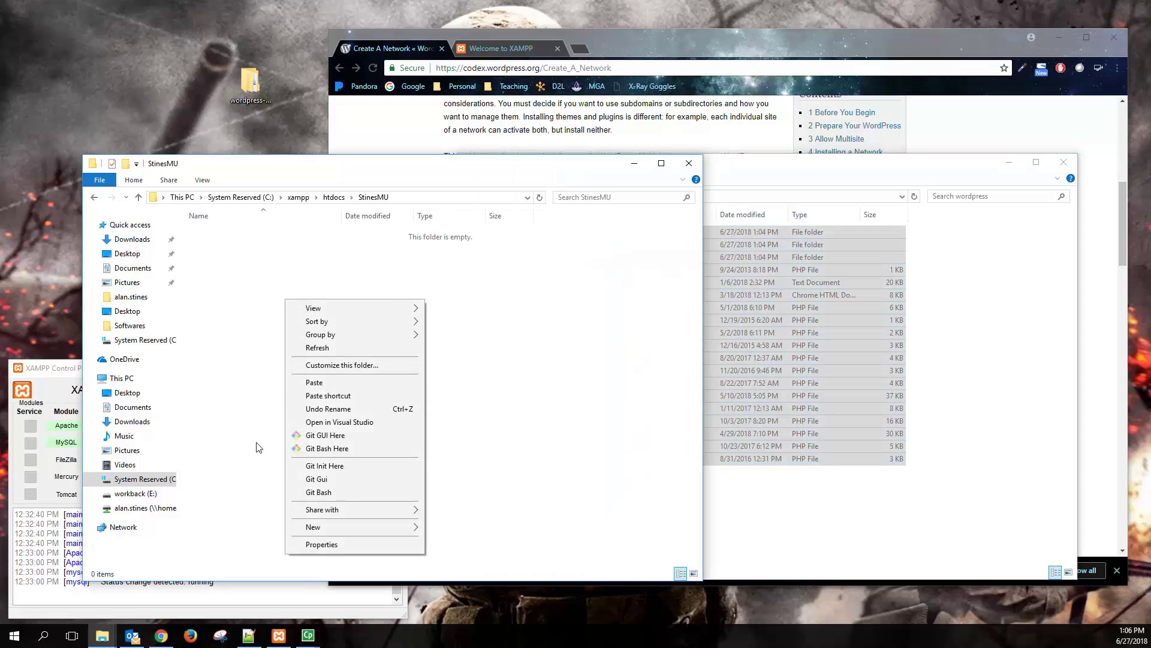
click(333, 383)
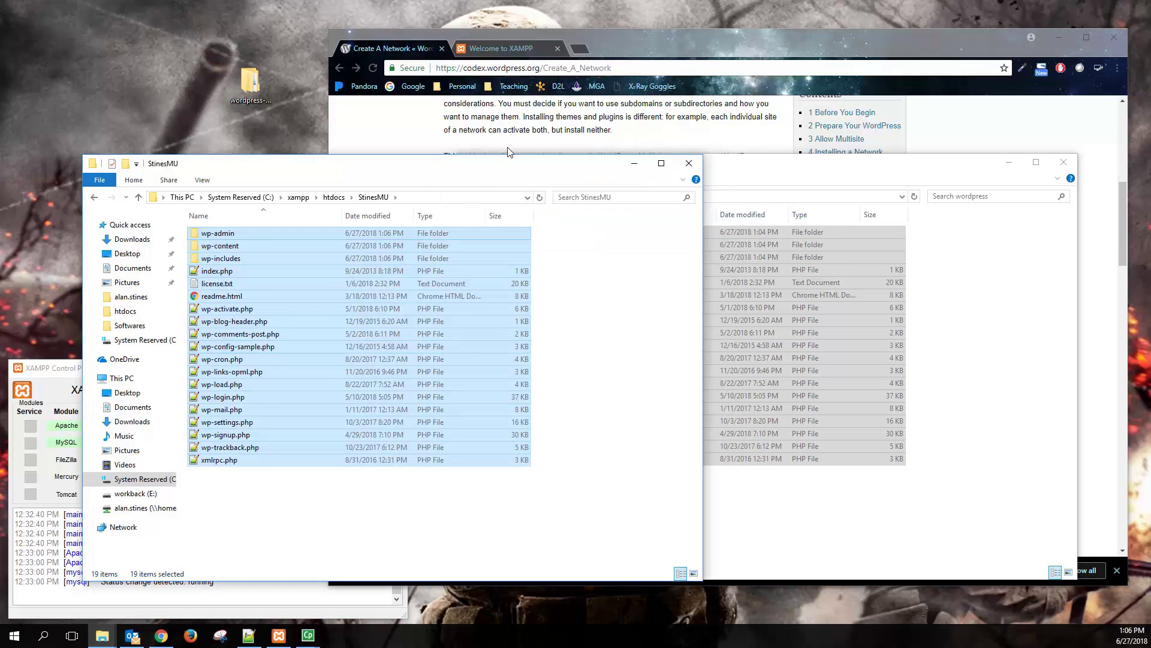
- Load localhost/stinesmu in a new tab, choose English, and proceed to the database details form
click(579, 48)
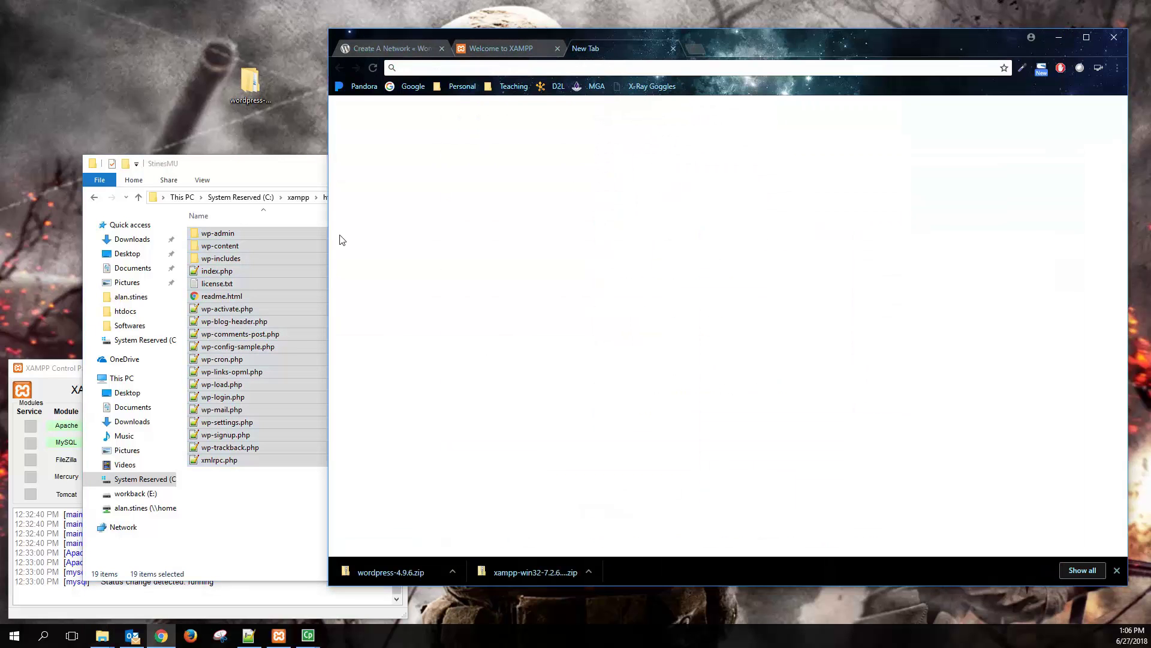
text(localho)
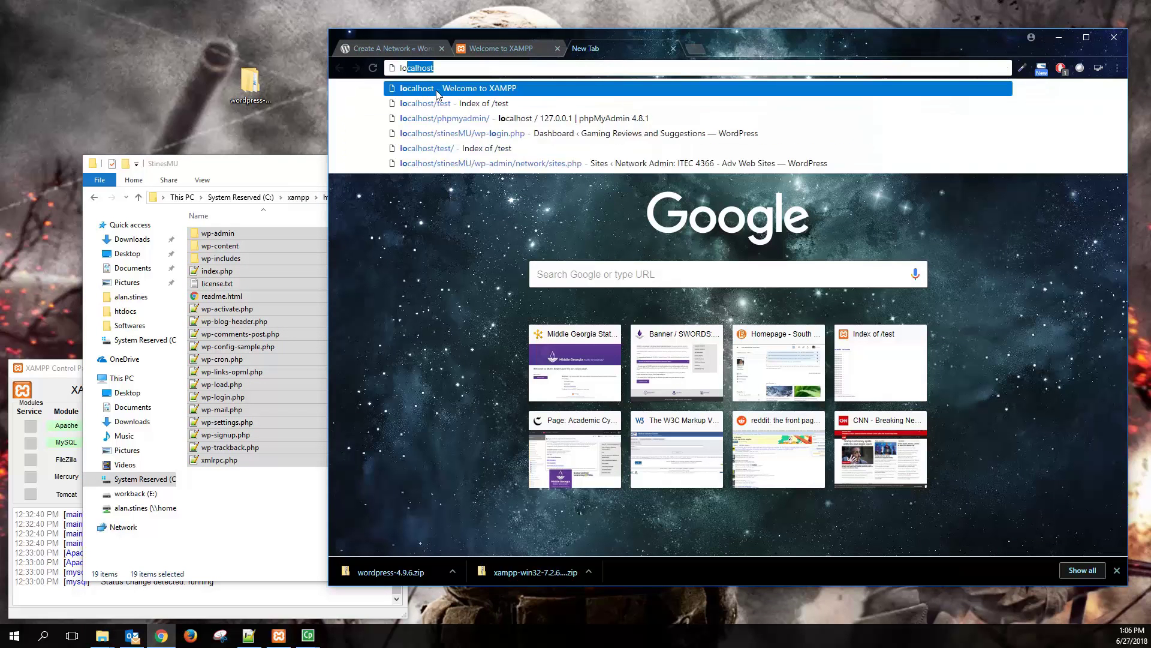
text(st/stinesmu)
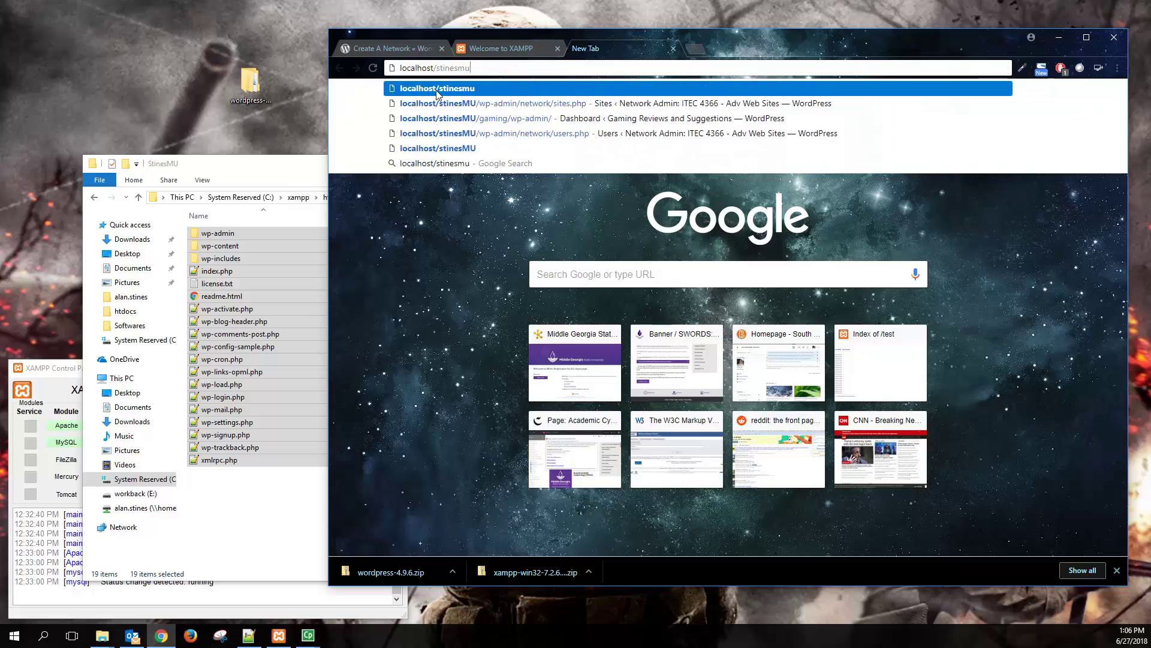
key(Return)
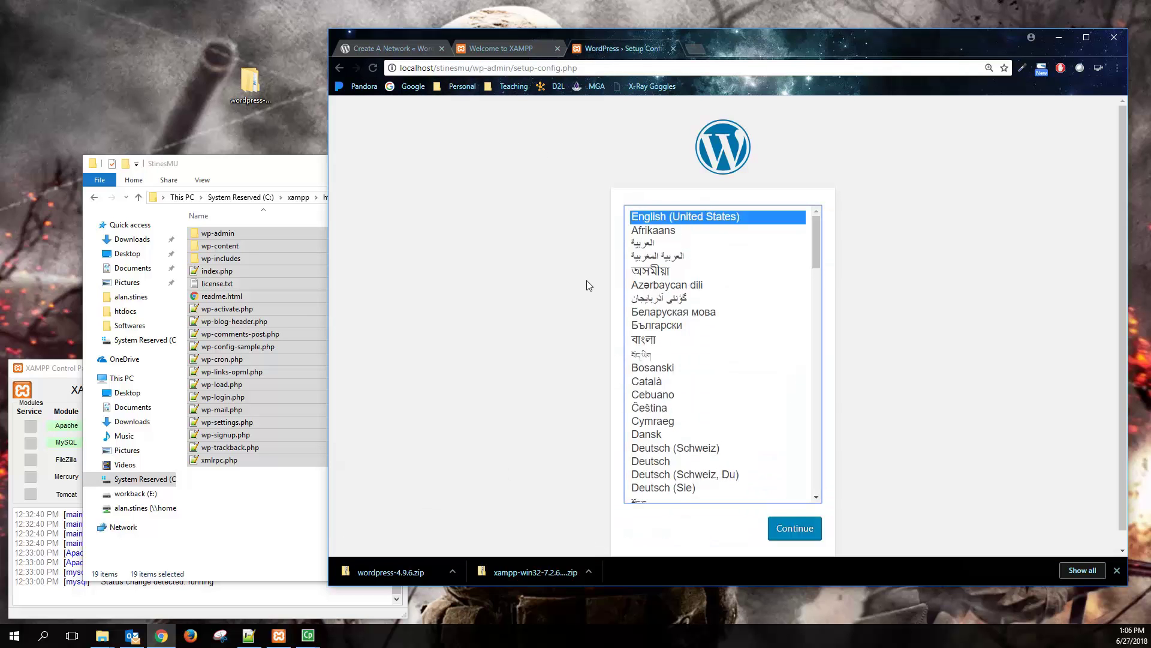
scroll(588, 285, down, 1)
click(795, 518)
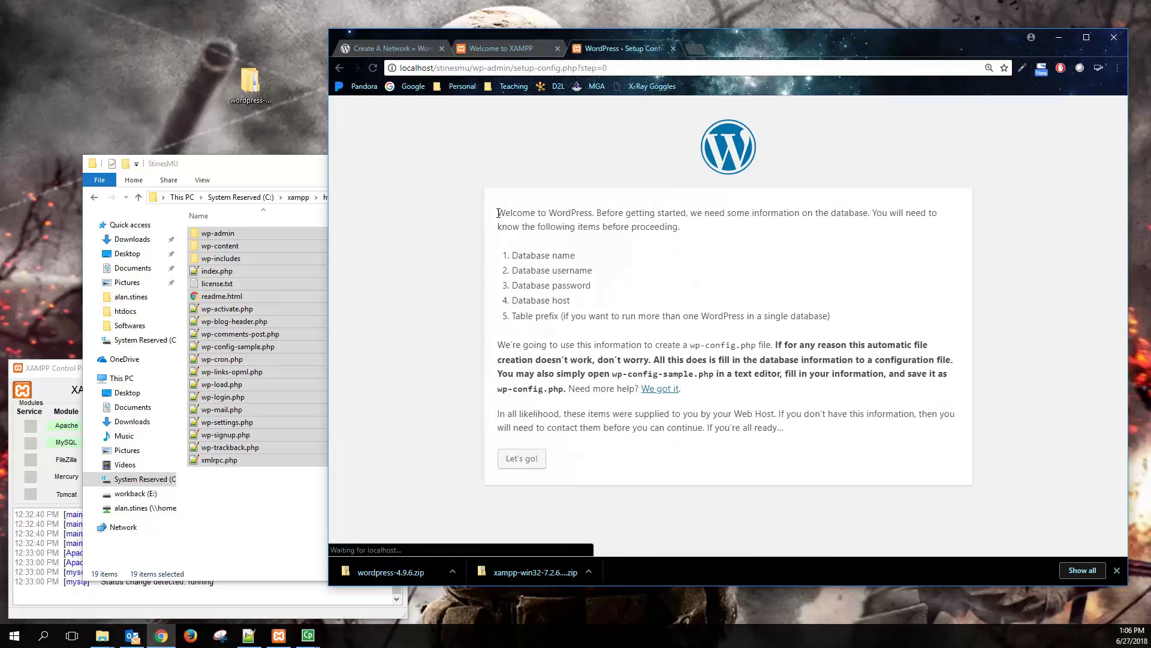
drag(513, 253, 879, 324)
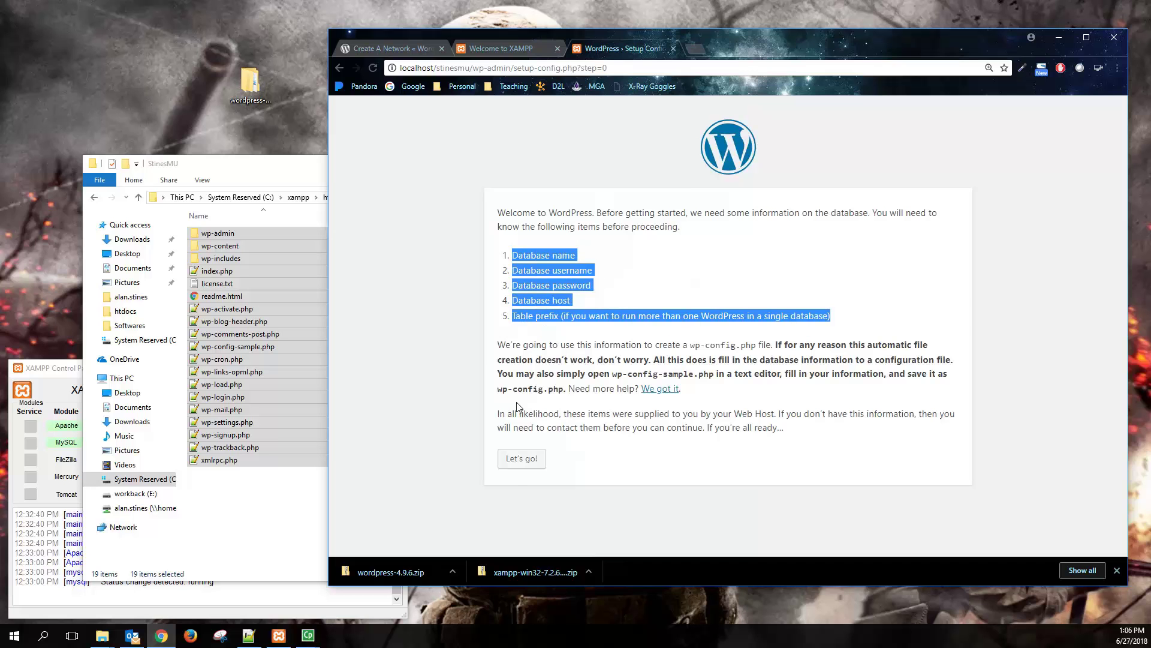
click(520, 460)
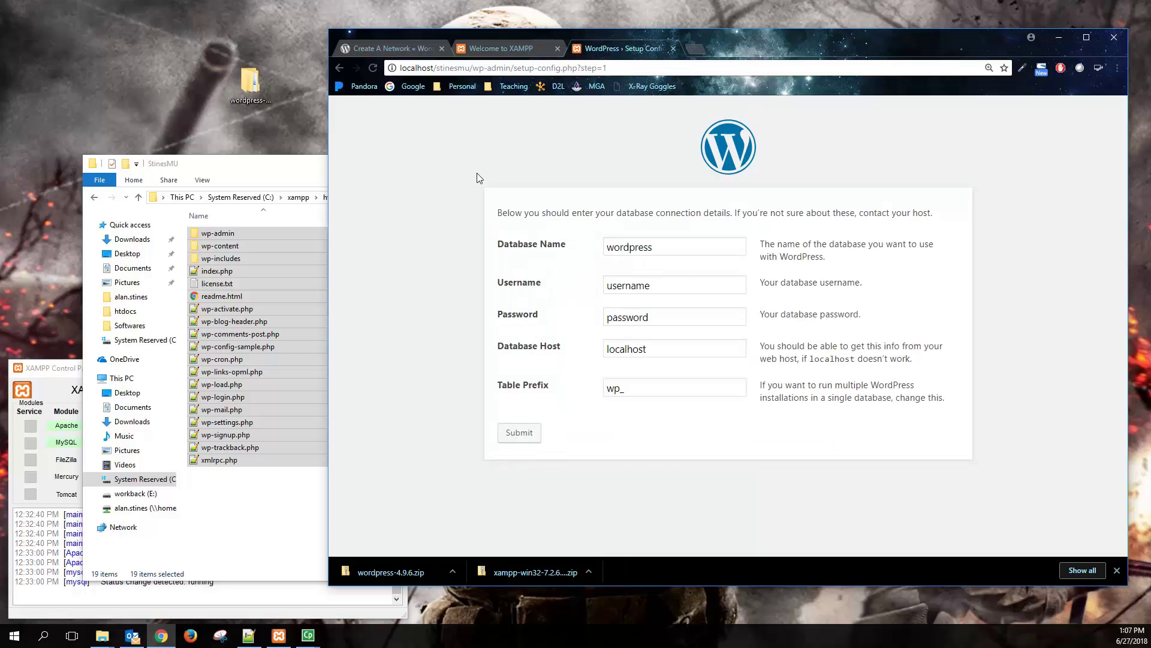
- Open phpMyAdmin from the XAMPP dashboard
click(489, 53)
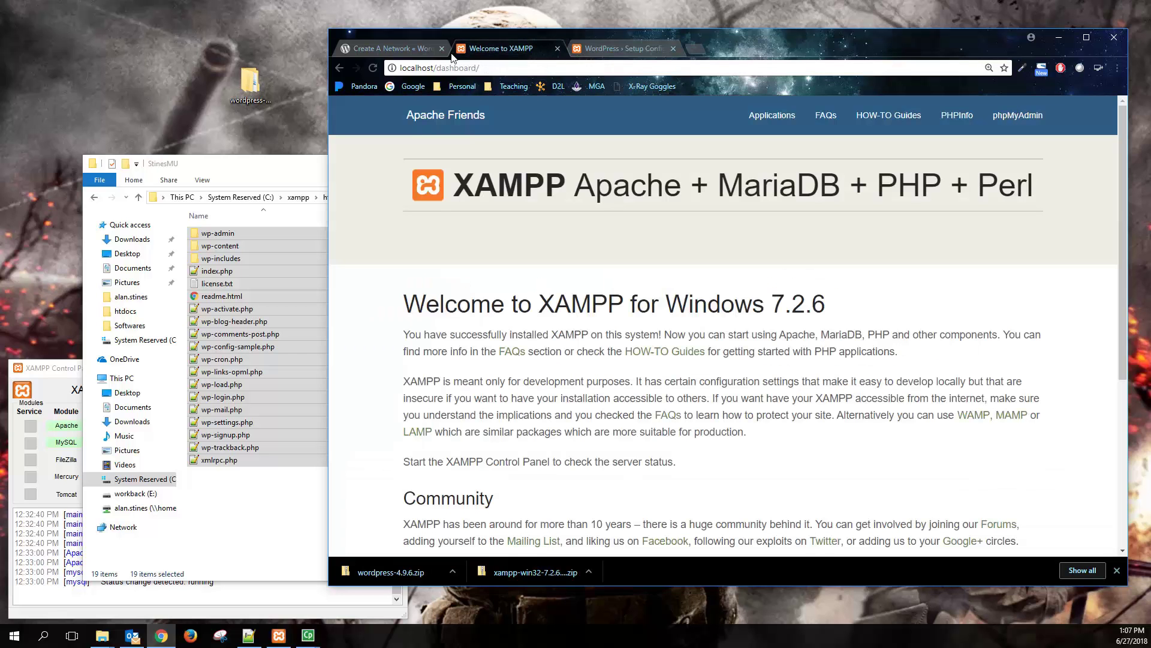
drag(433, 67, 521, 71)
key(BackSpace)
key(Escape)
click(1019, 116)
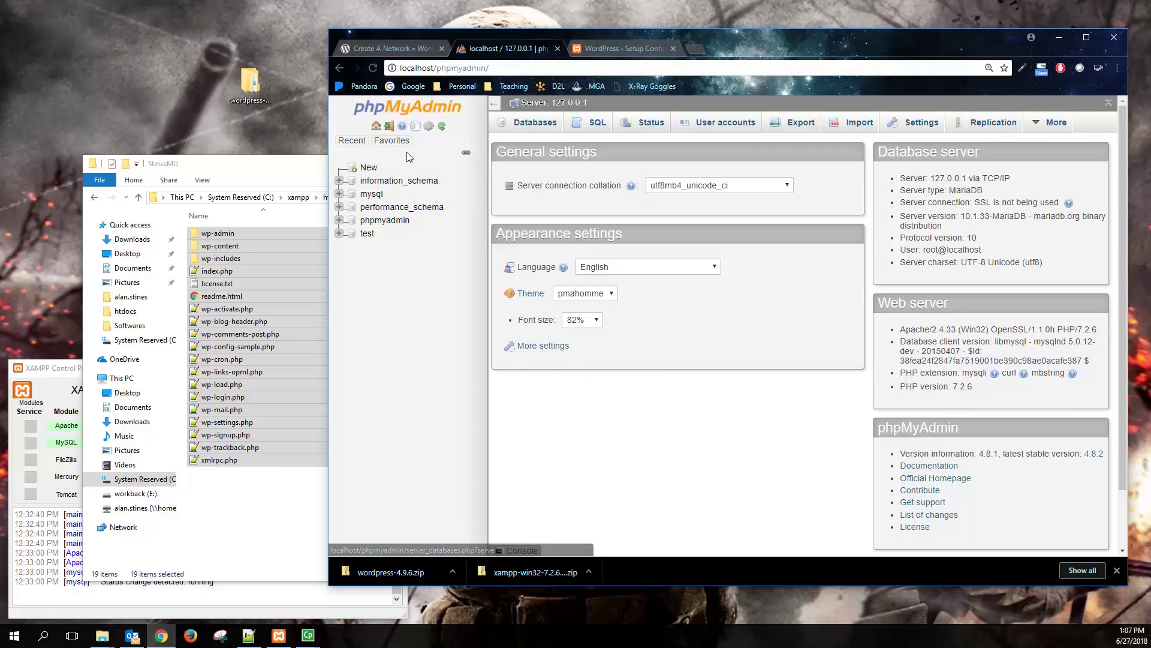
- Create a new database named StinesMUdb
click(368, 167)
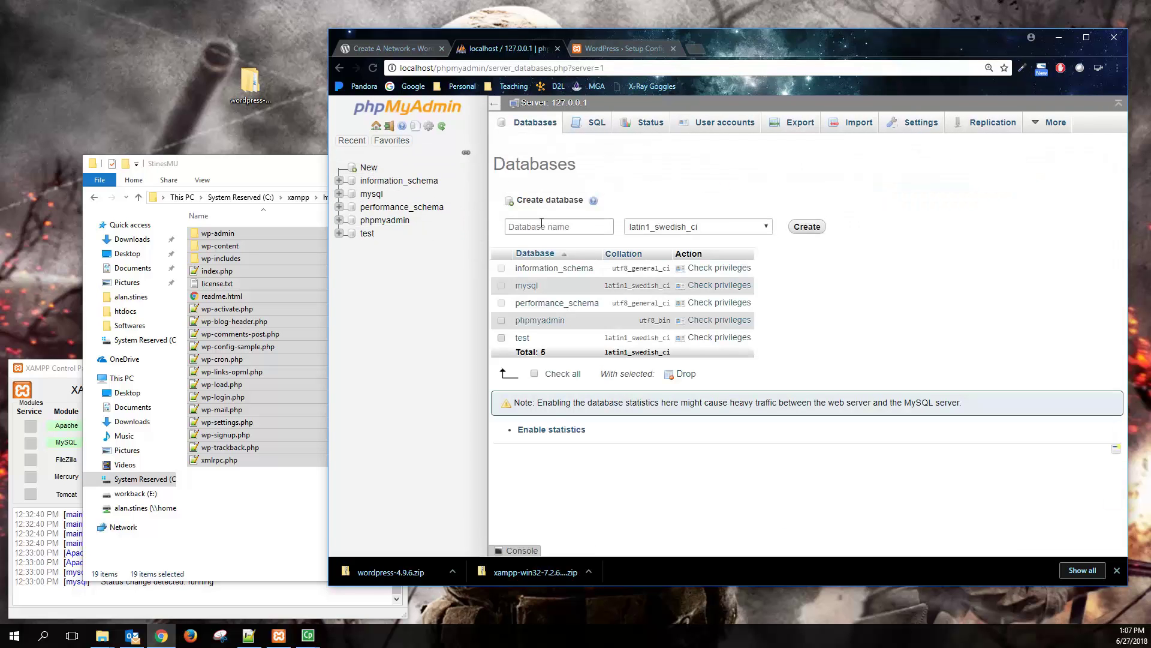
click(542, 223)
text(StinesMUdb)
click(809, 230)
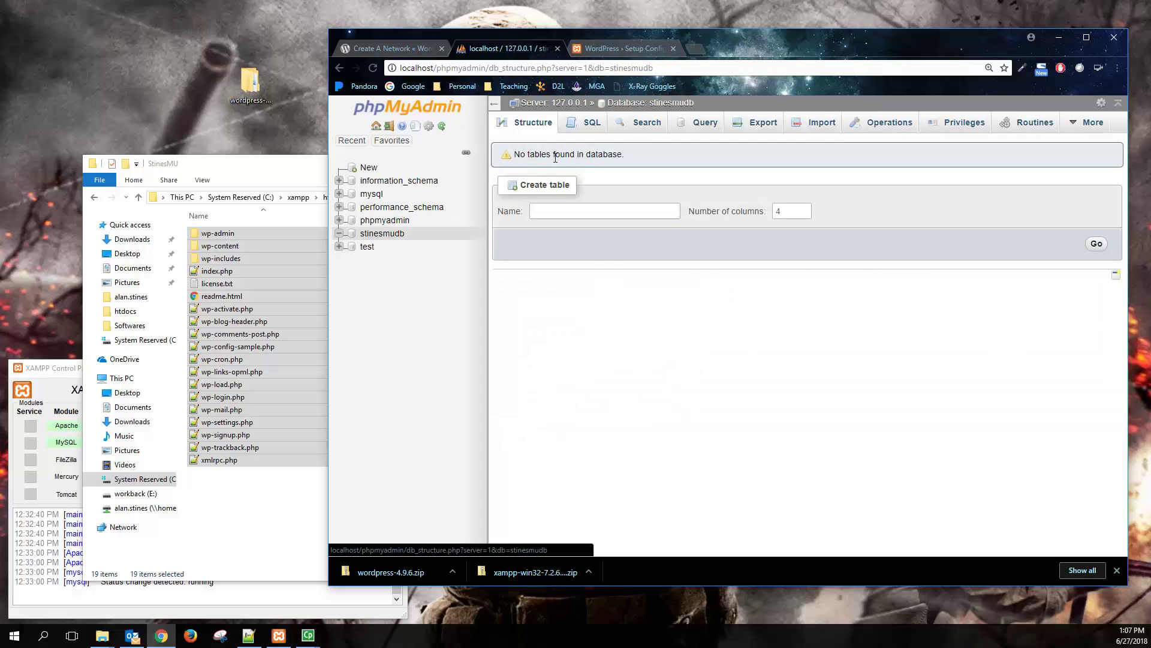
- Start a new user account under User accounts and enter its user name
click(561, 104)
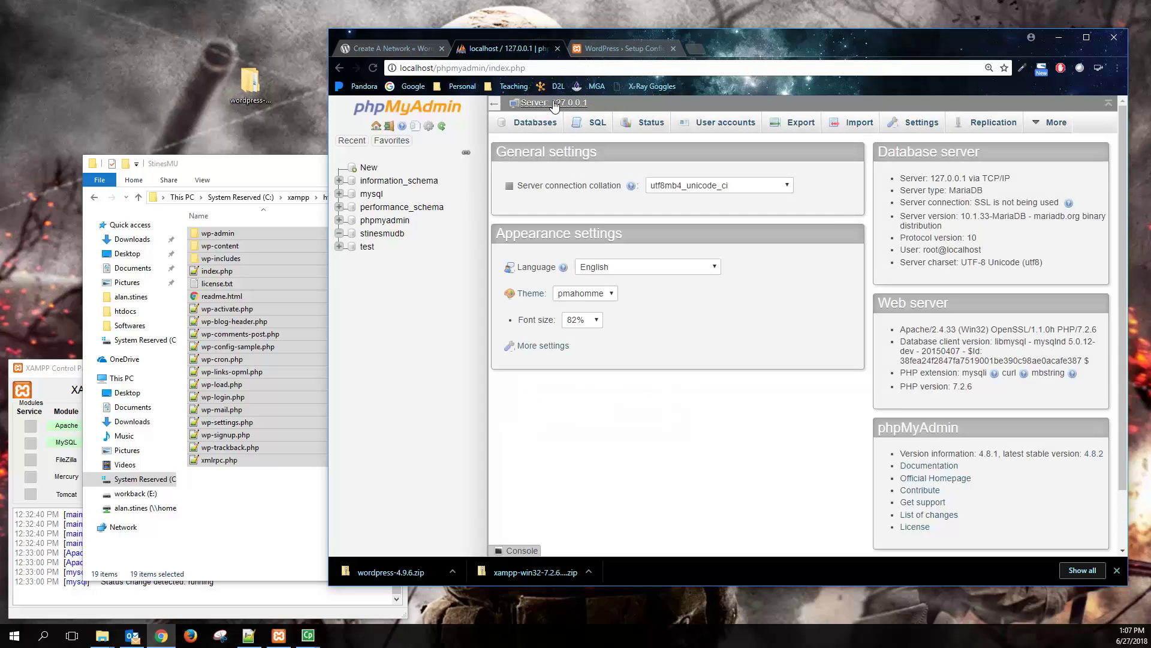
click(733, 126)
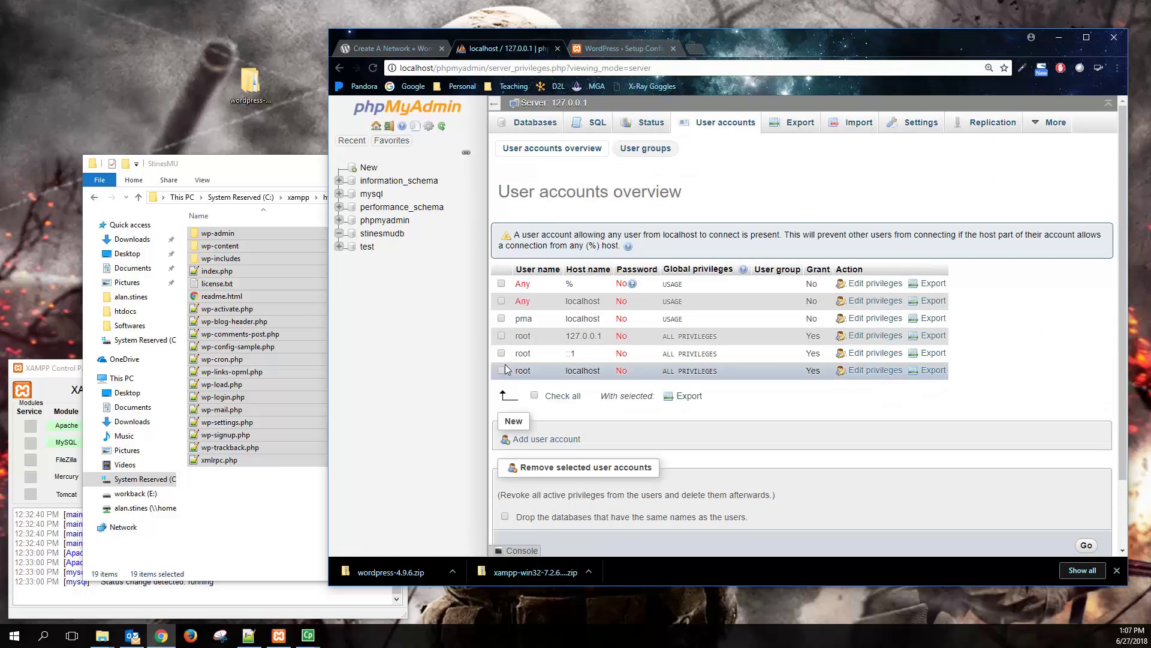
click(545, 440)
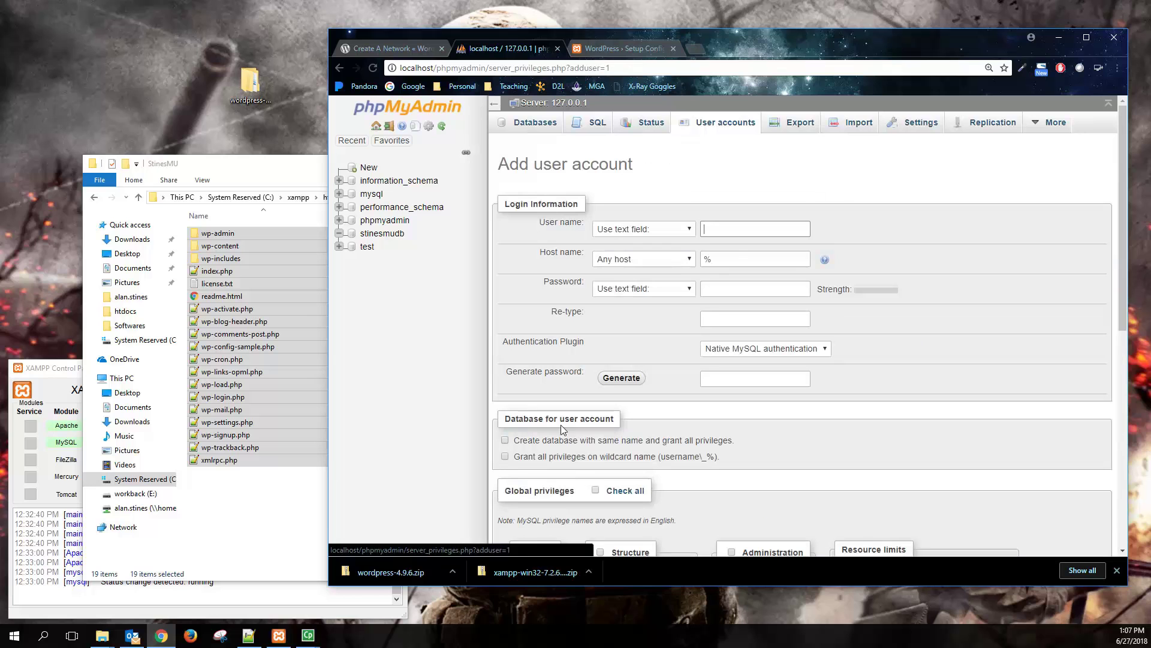
text(StinesUser)
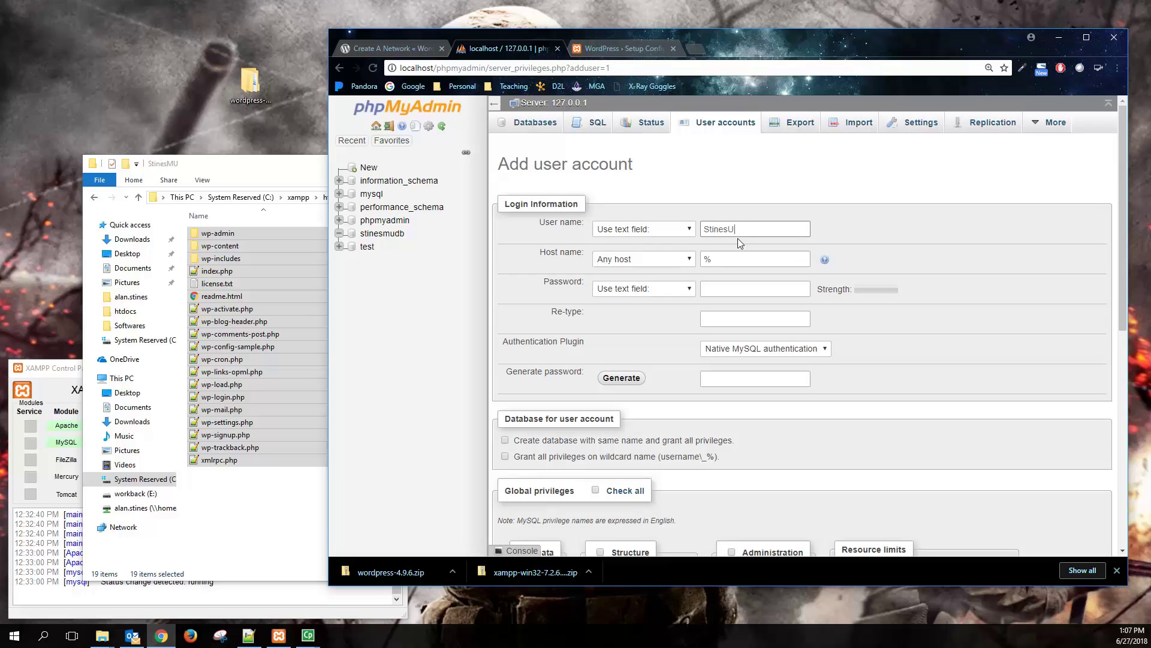
key(BackSpace)
text(MUuser)
key(Tab)
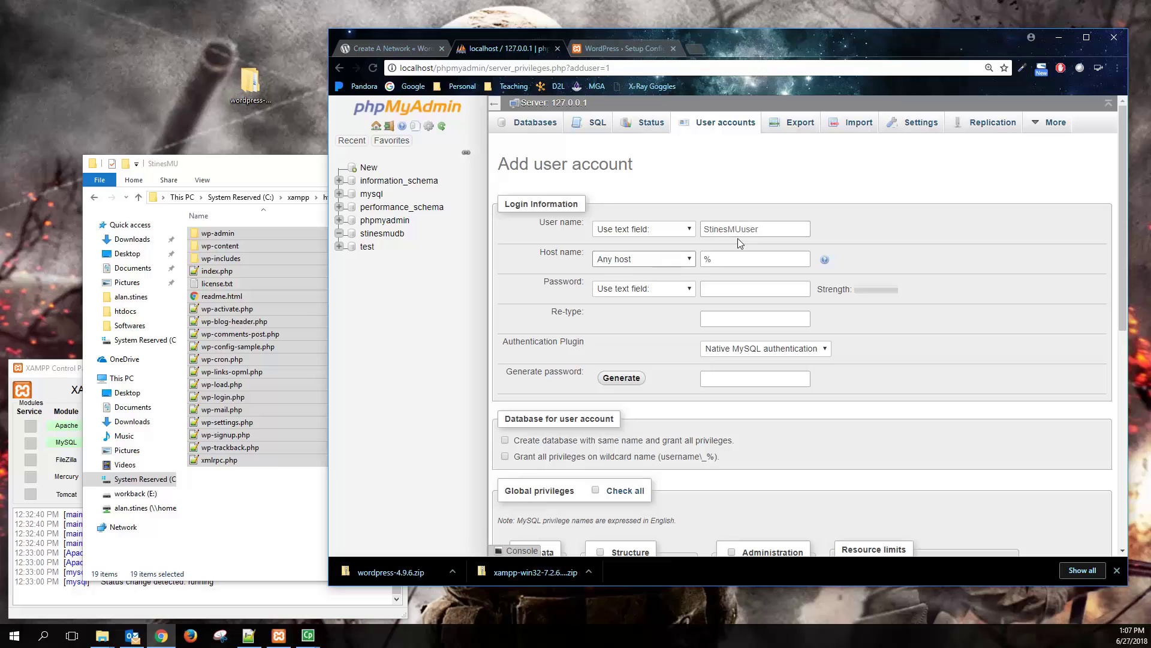
- Set the host to localhost, enter and re-type the account password, and create the account
key(u)
key(u)
key(Tab)
text(localhost)
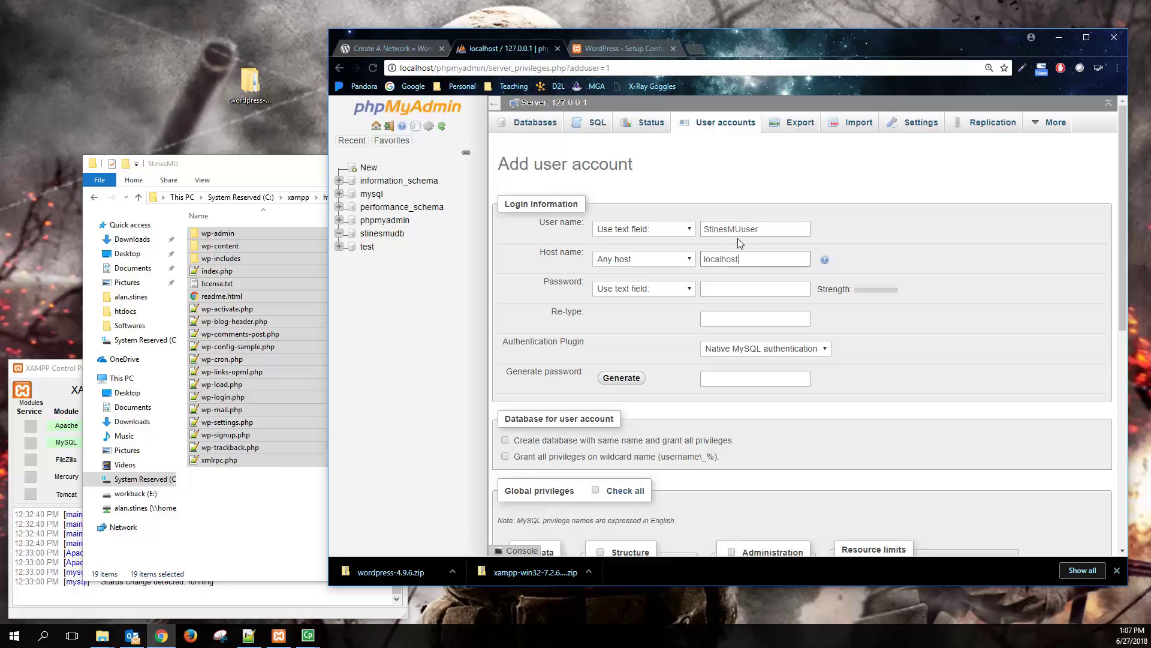
key(Tab)
key(Tab)
text(password)
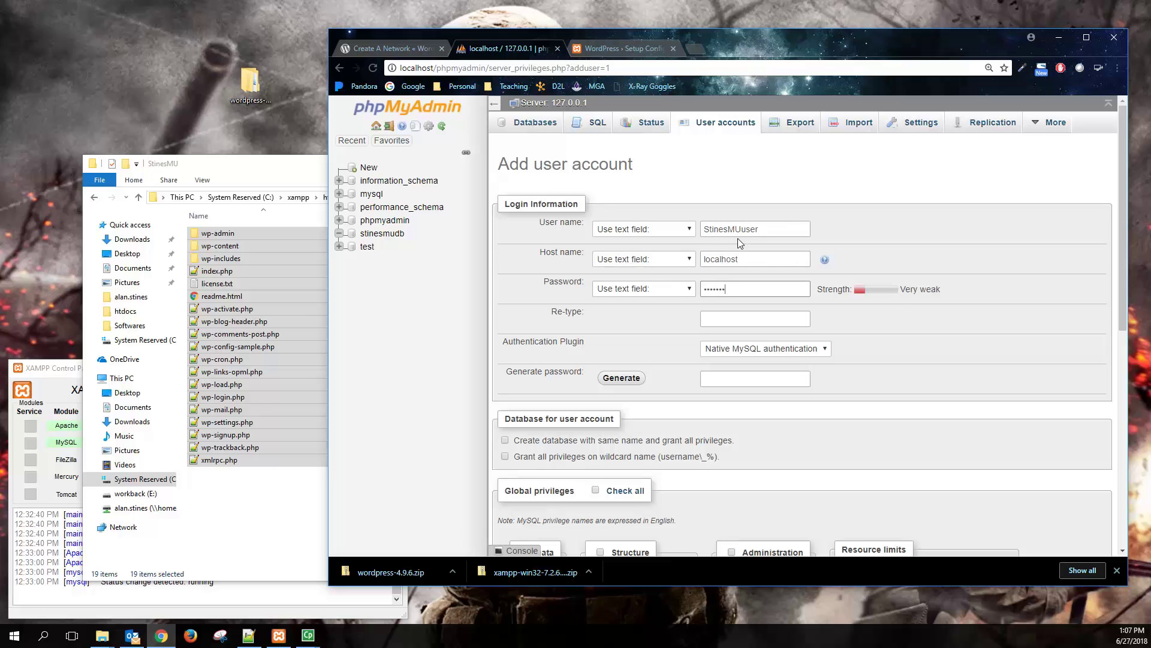
key(Tab)
text(password)
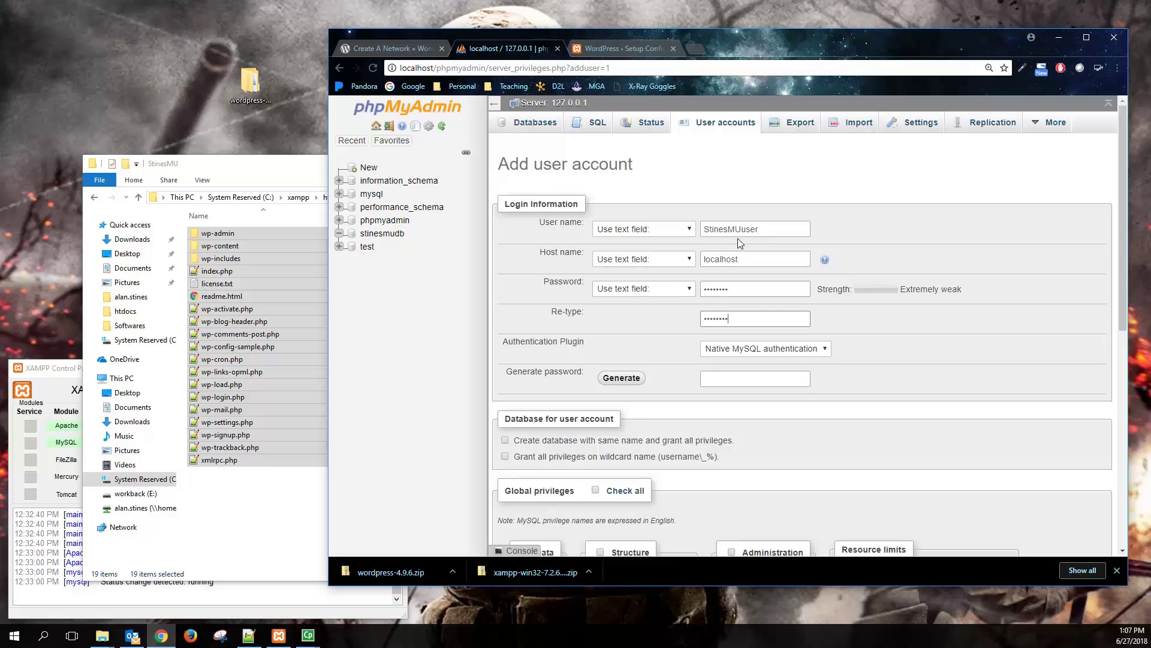
click(833, 372)
scroll(820, 259, down, 7)
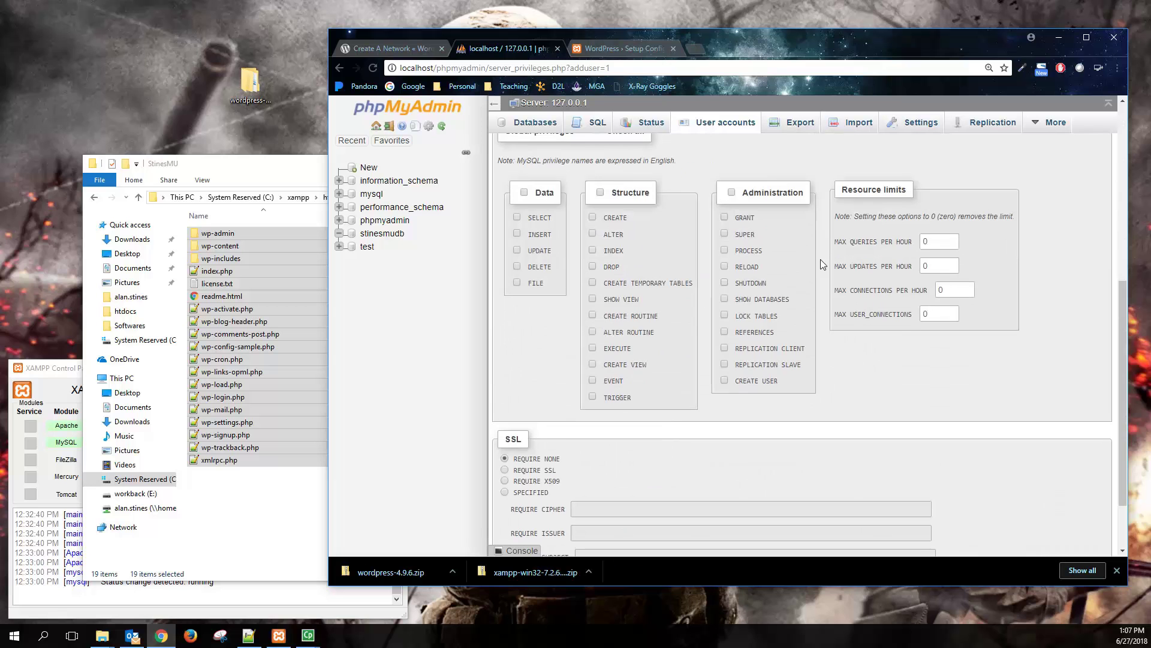
click(1086, 508)
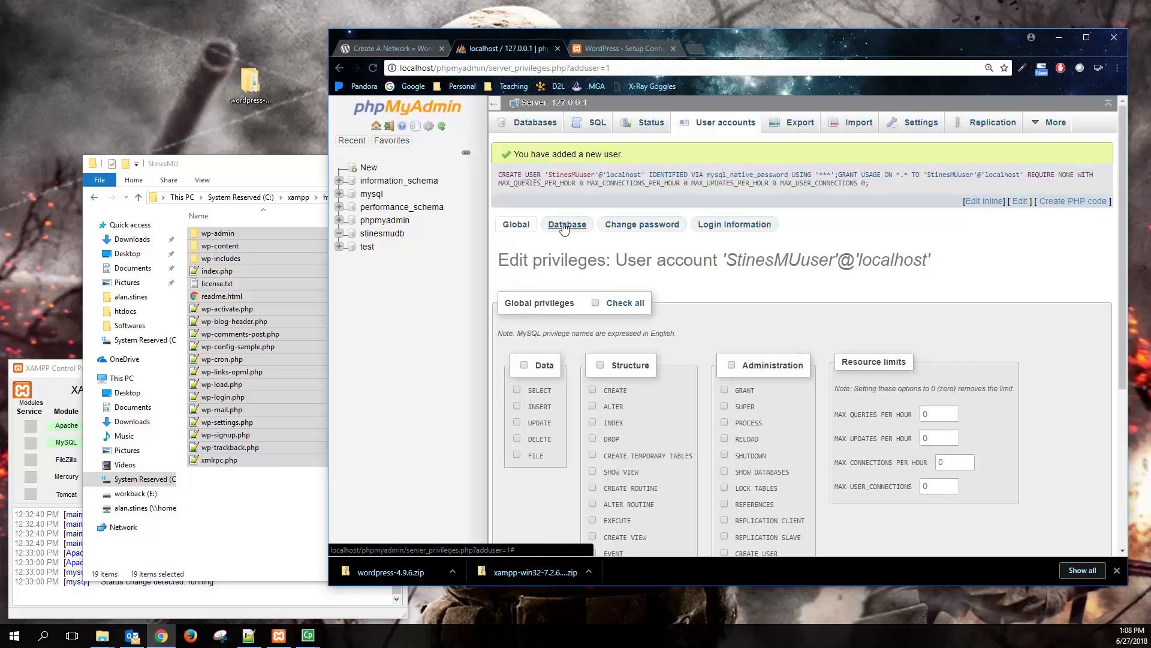
- Grant the new account all privileges on the stinesmudb database
click(564, 226)
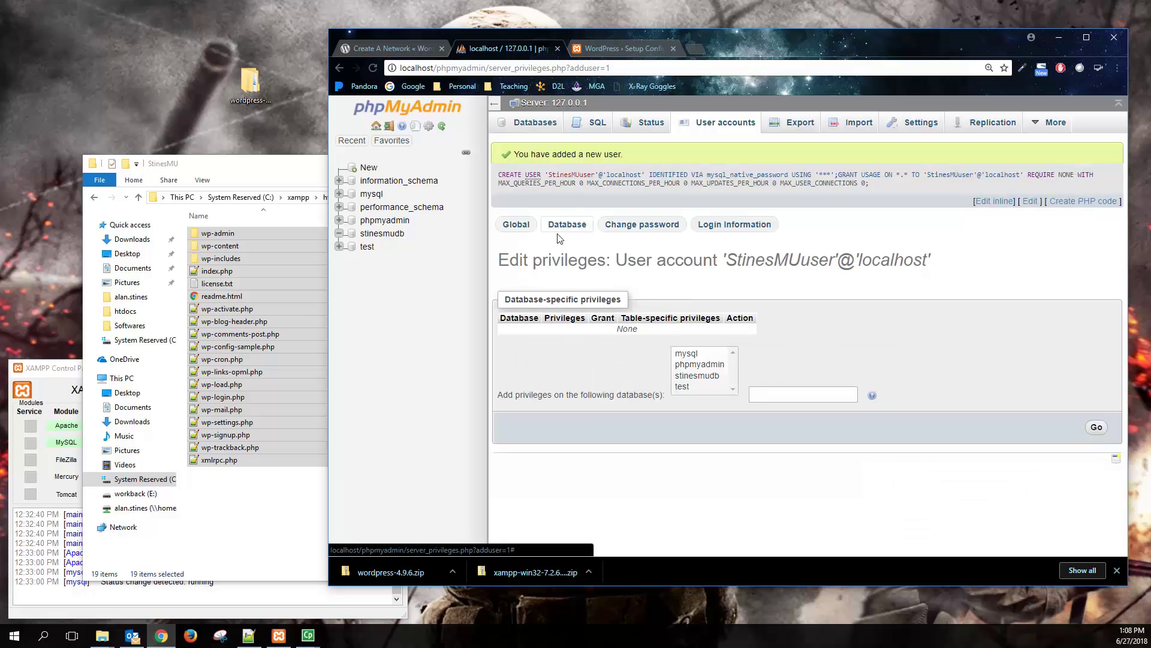
click(703, 376)
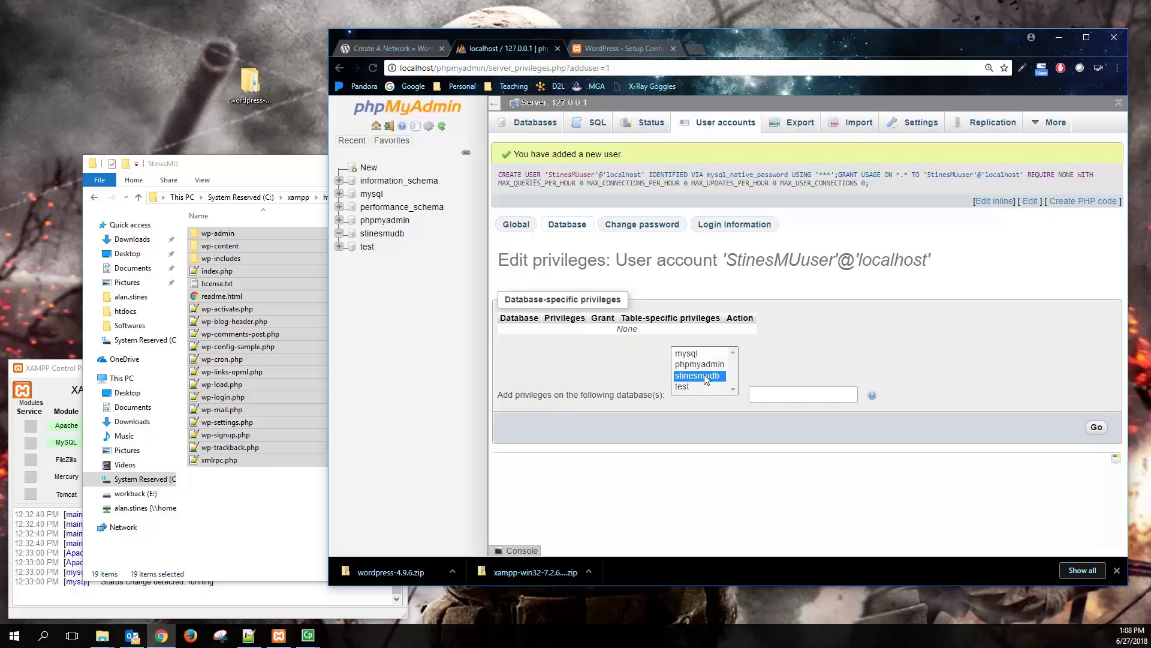
click(1095, 428)
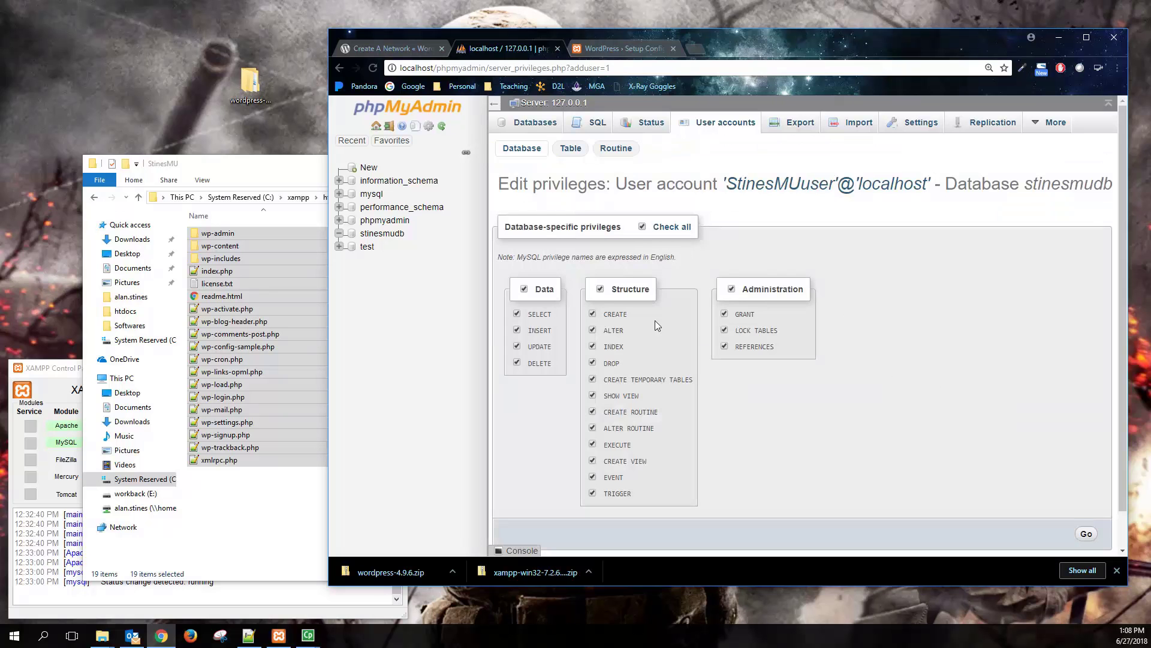
scroll(1008, 488, down, 1)
click(1086, 492)
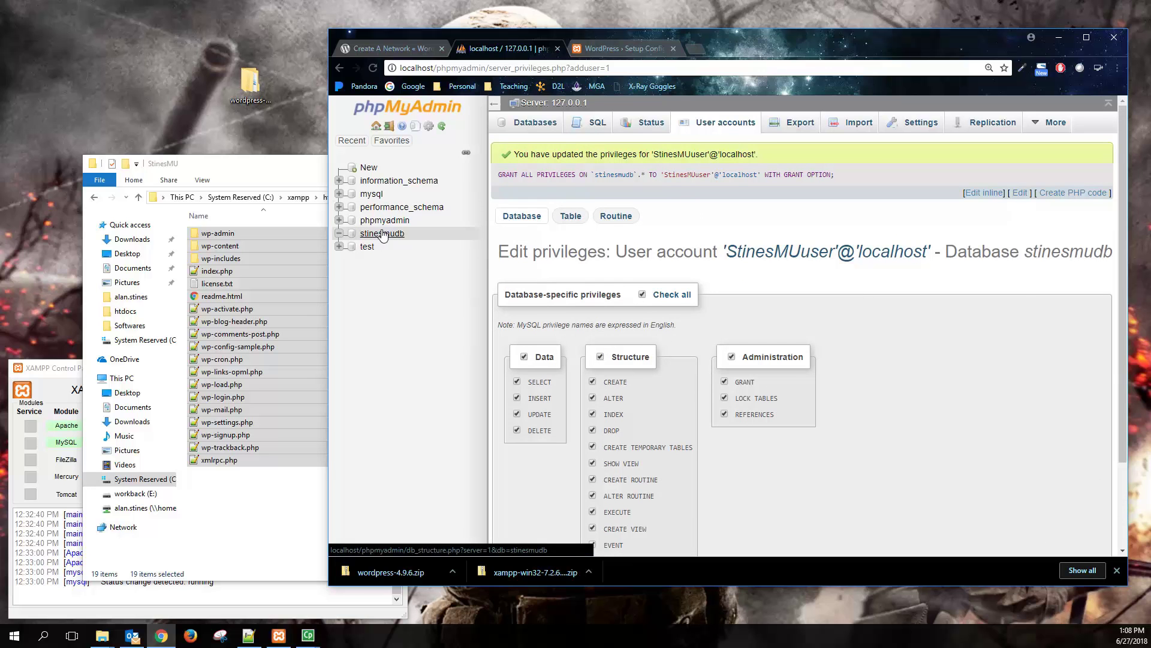
- Enter StinesMUdb as the database name and the new account's username, keeping host localhost
click(621, 50)
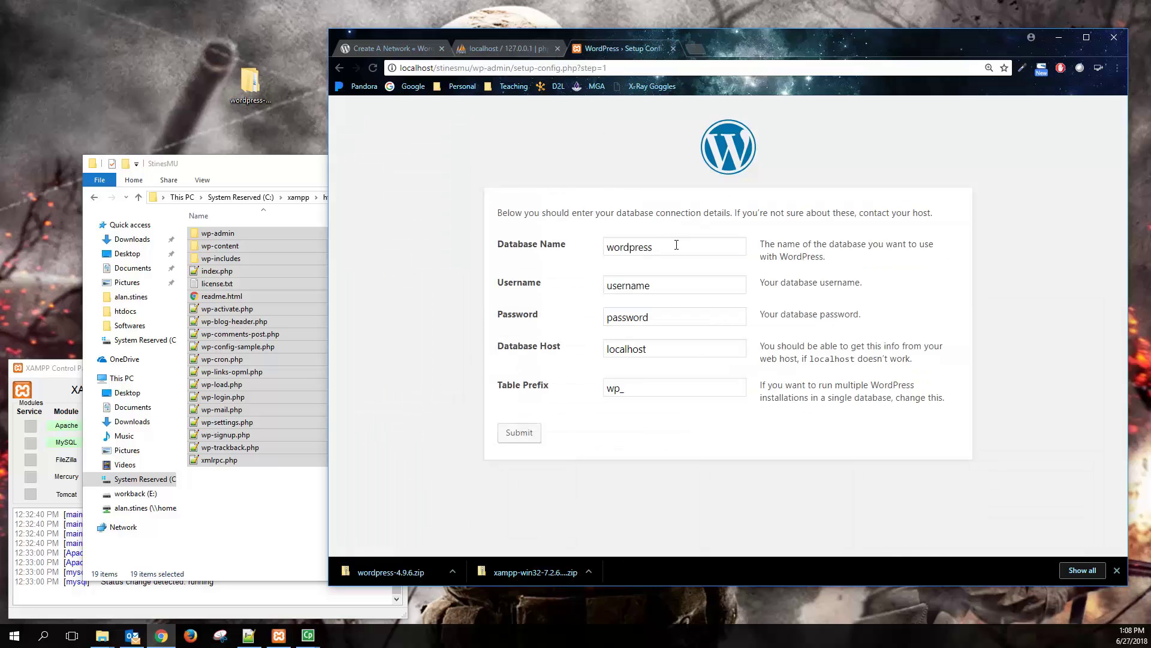
drag(664, 242, 583, 246)
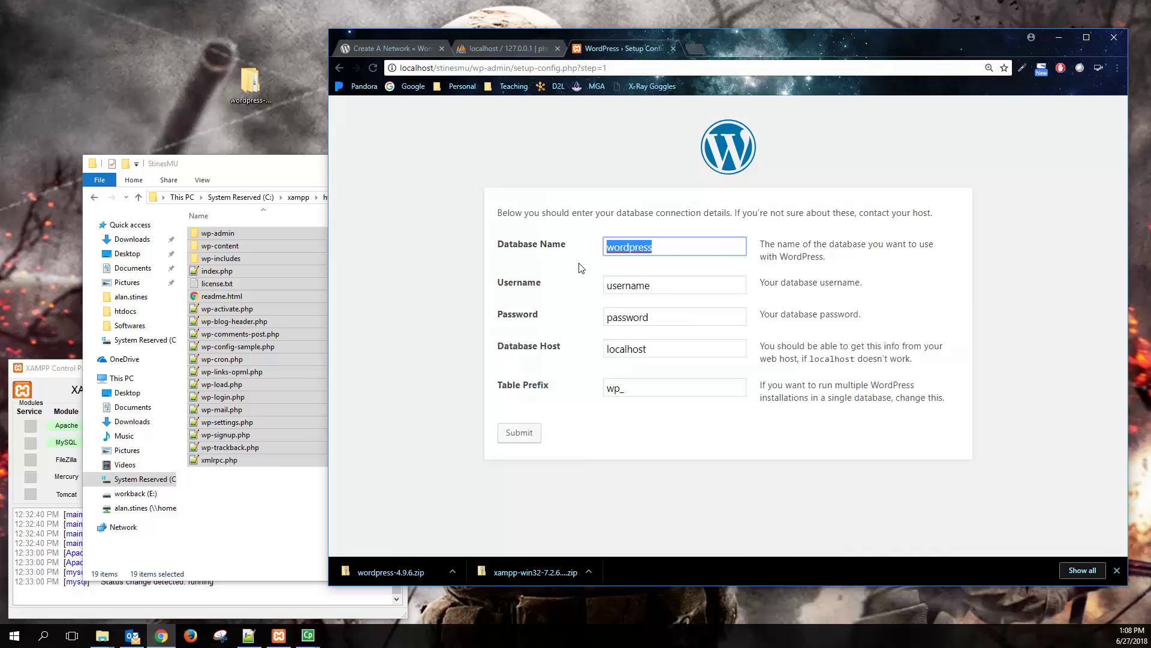
text(StinesMUdb)
key(Tab)
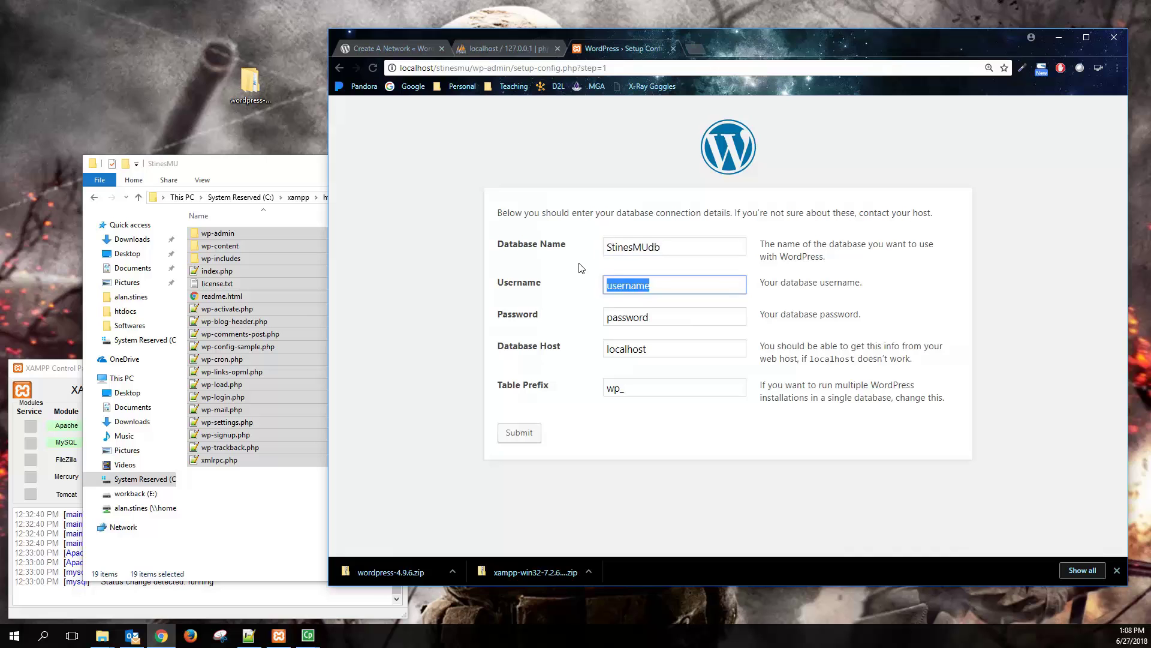
text(StinesMUY)
text(ser)
key(Tab)
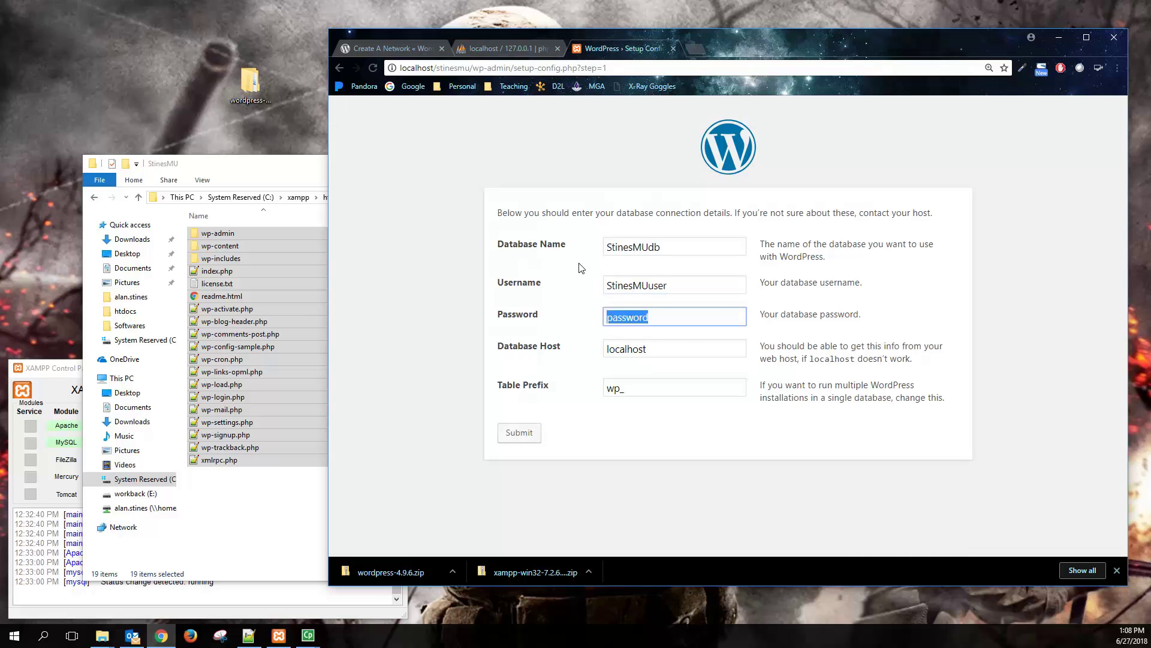
key(Tab)
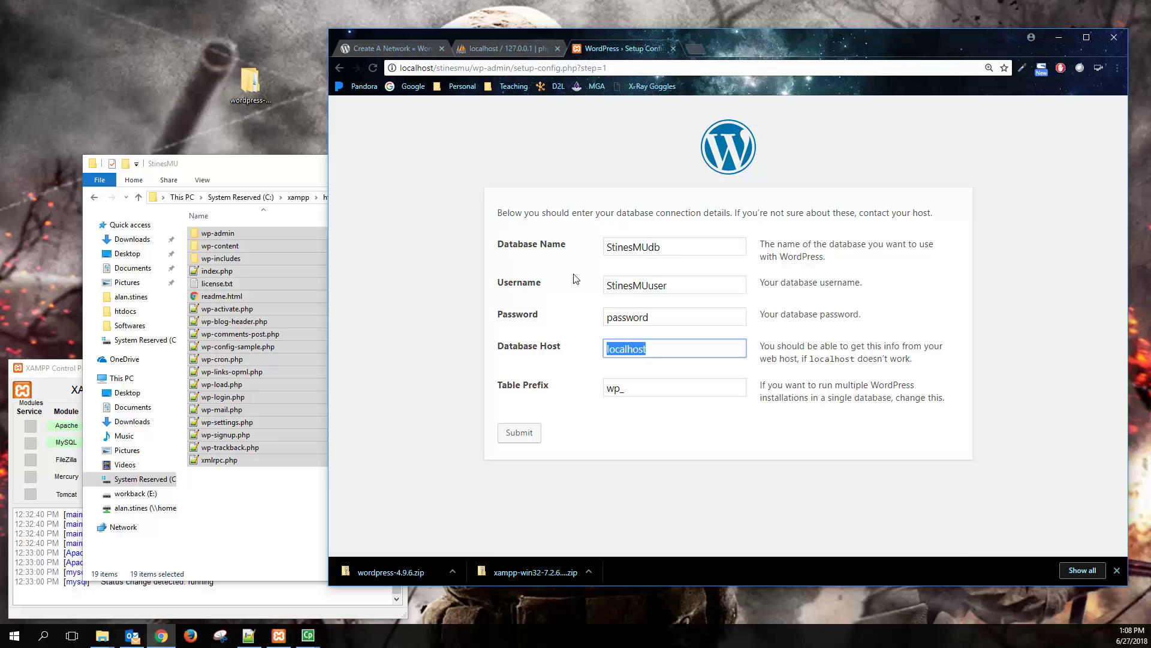
click(421, 354)
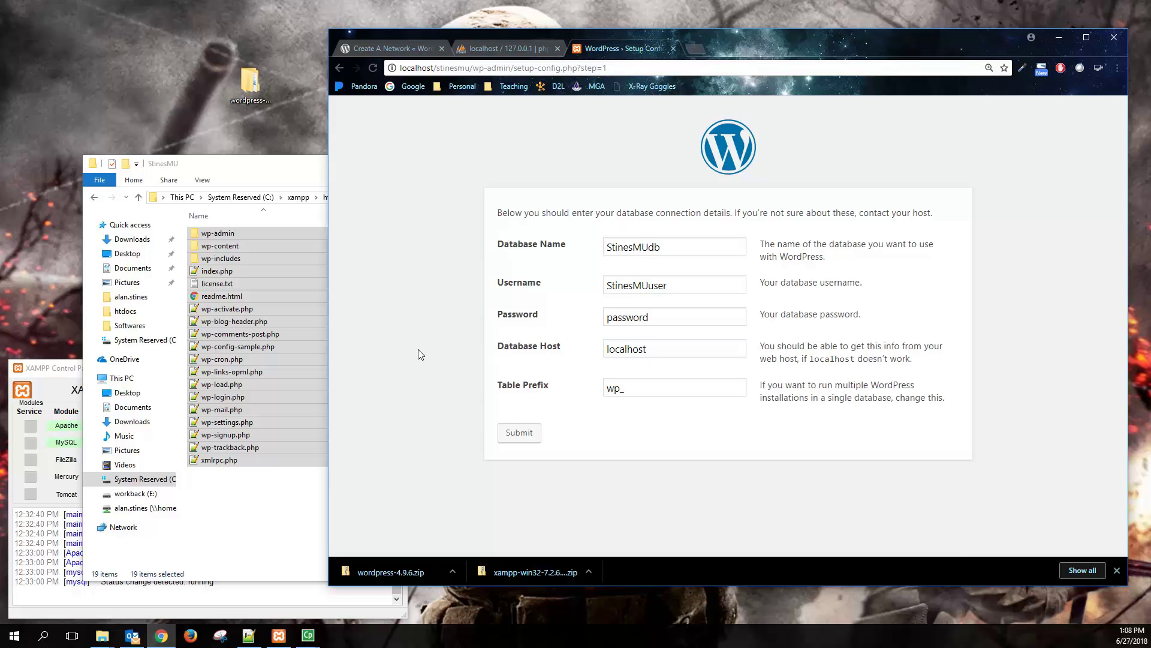
- Run the installation with site title 'ITEC 4366 - MU Testing', admin username 'admin' and a password
click(519, 430)
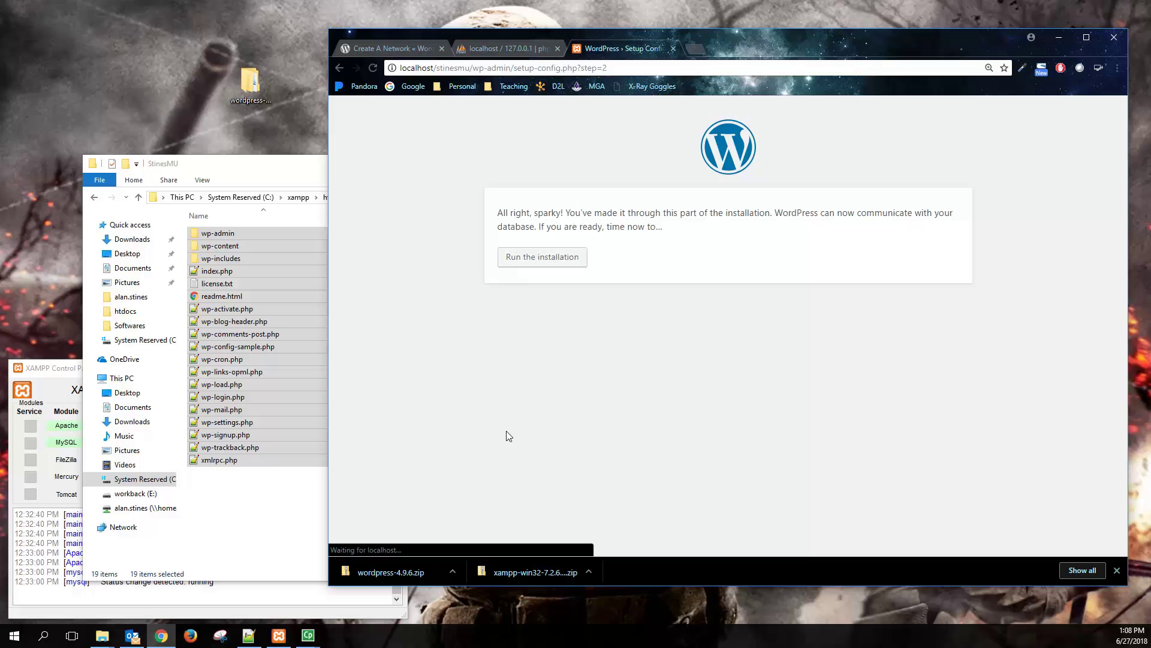
click(569, 259)
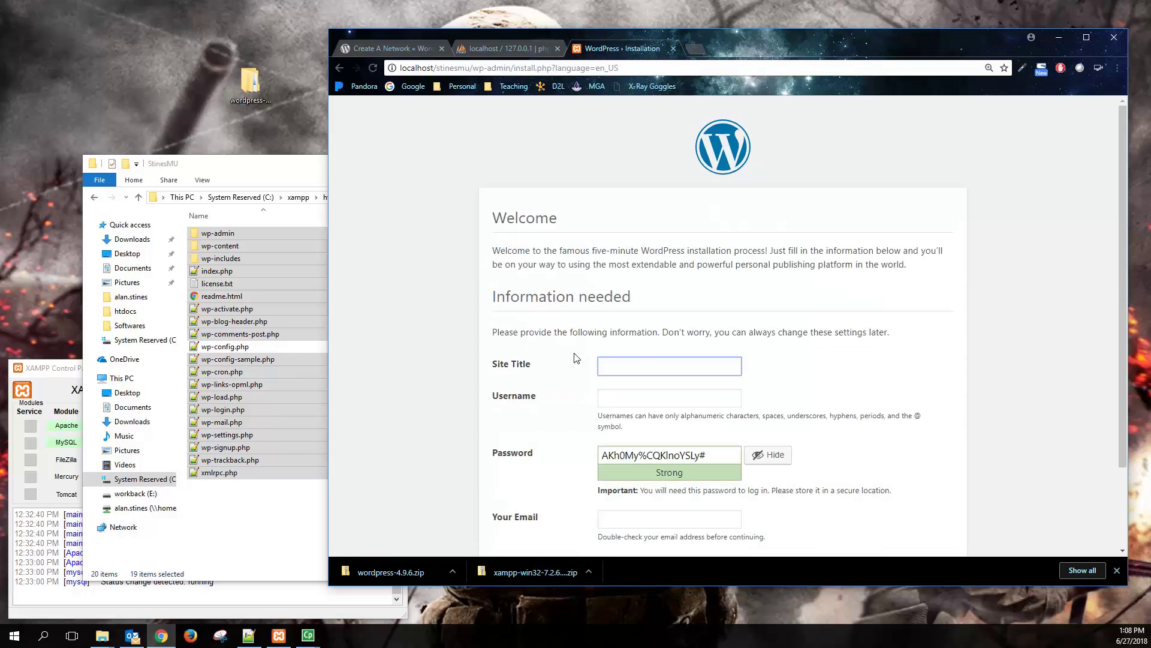
click(636, 372)
text(ITEC 4366 - MU Testing)
click(646, 397)
text(s)
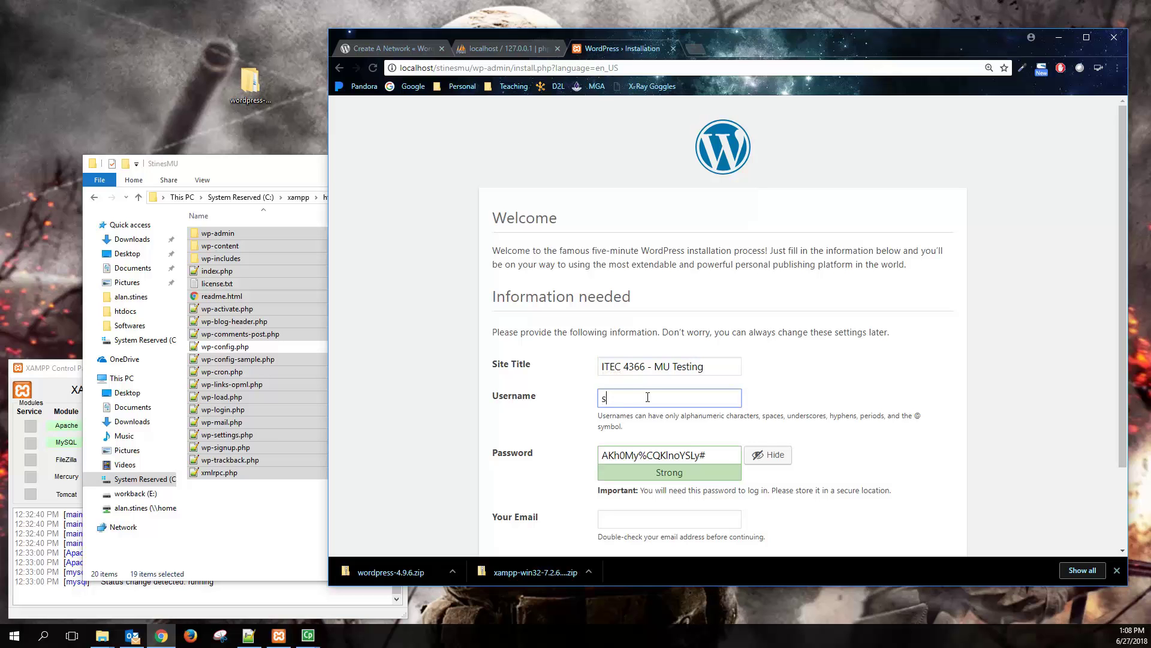
key(BackSpace)
text(admin)
key(Tab)
text(passwo)
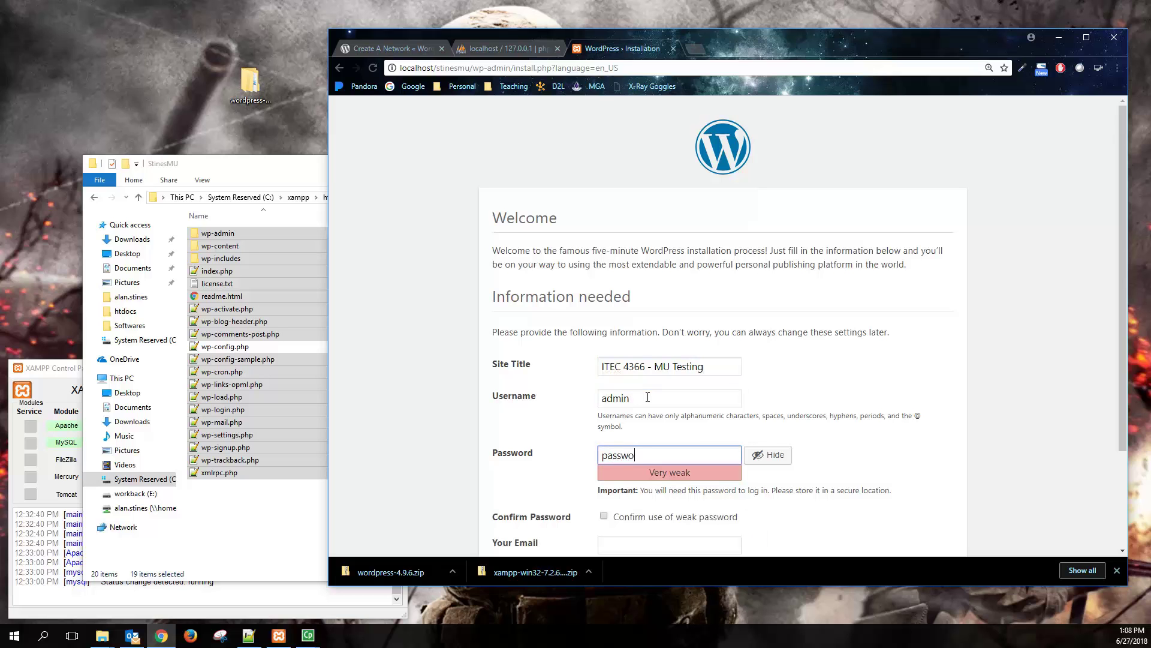
text(rd)
- Confirm the weak password, fill in the admin e-mail, install WordPress, and go to login
scroll(639, 395, down, 2)
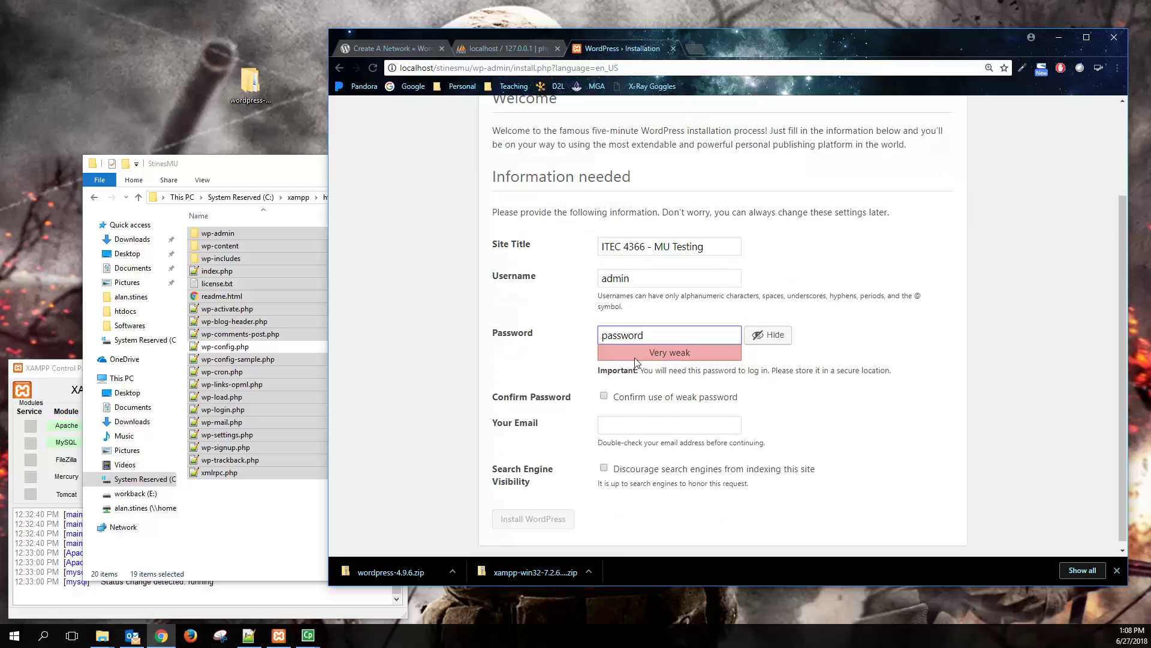
click(604, 396)
click(620, 422)
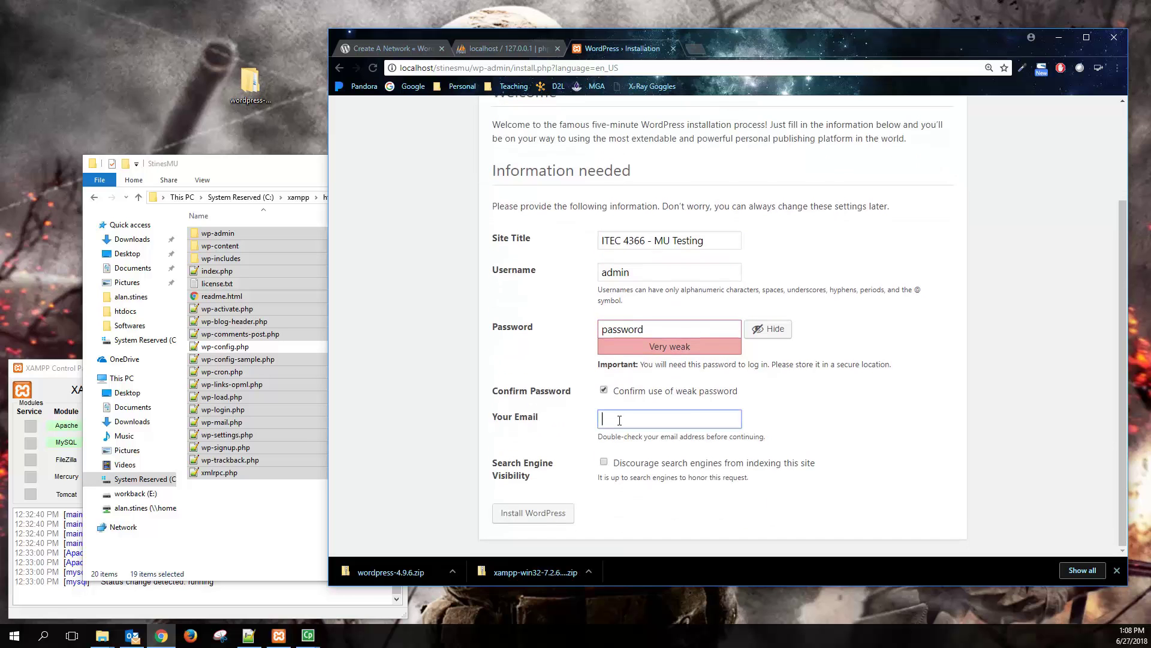
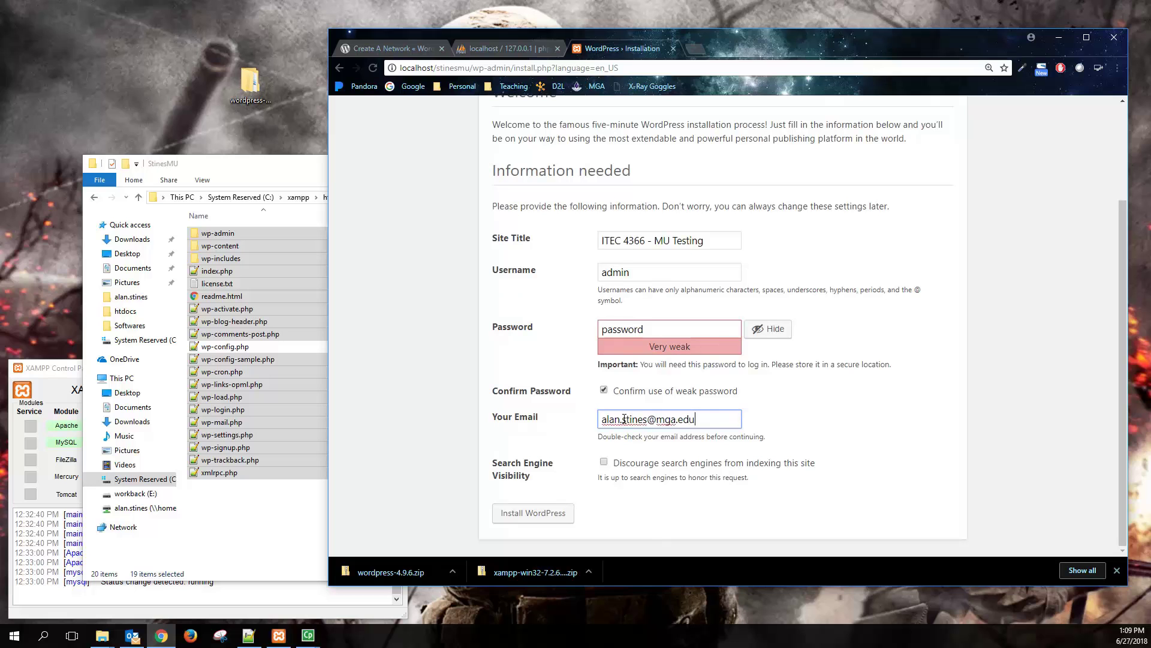
click(565, 416)
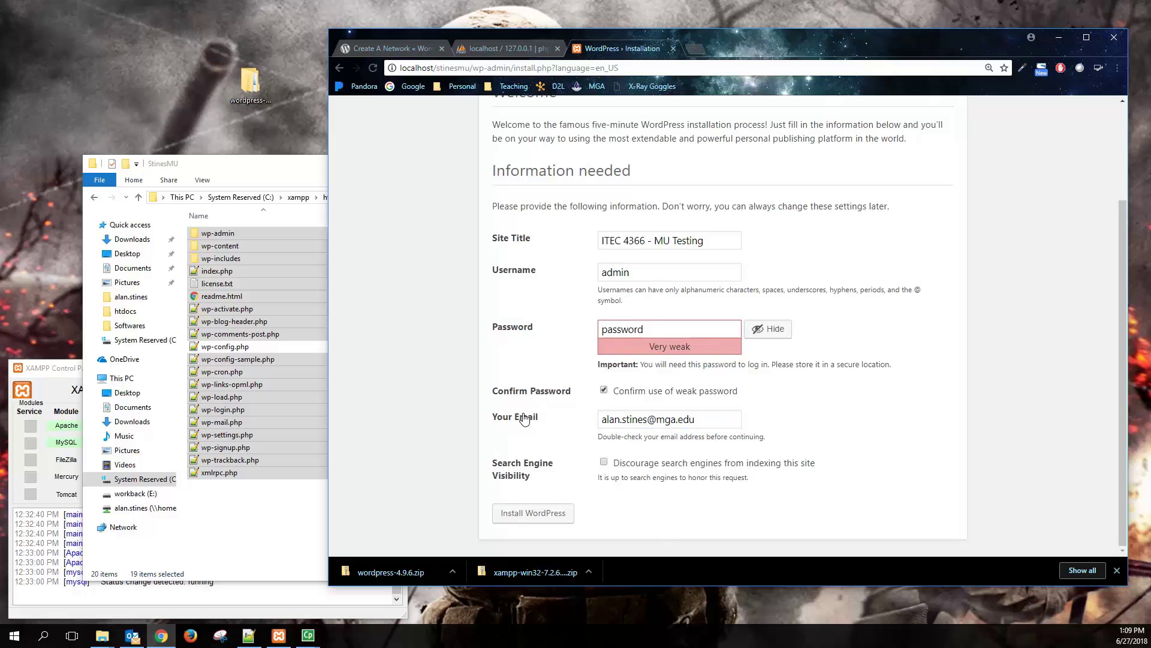
drag(695, 416, 596, 421)
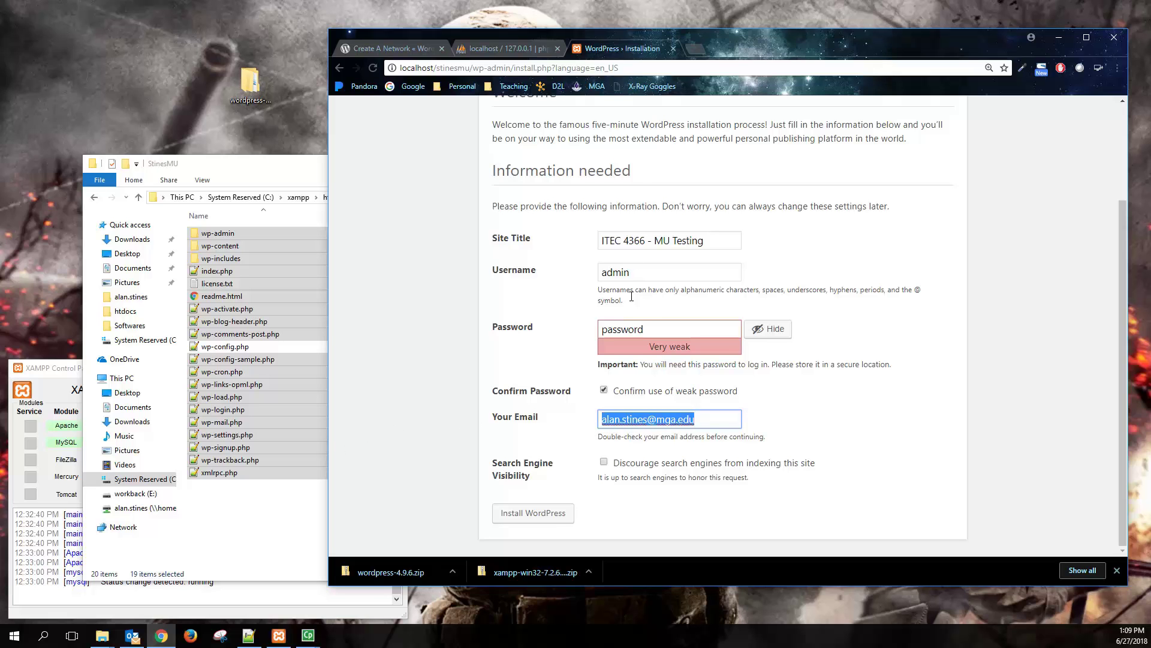
click(537, 513)
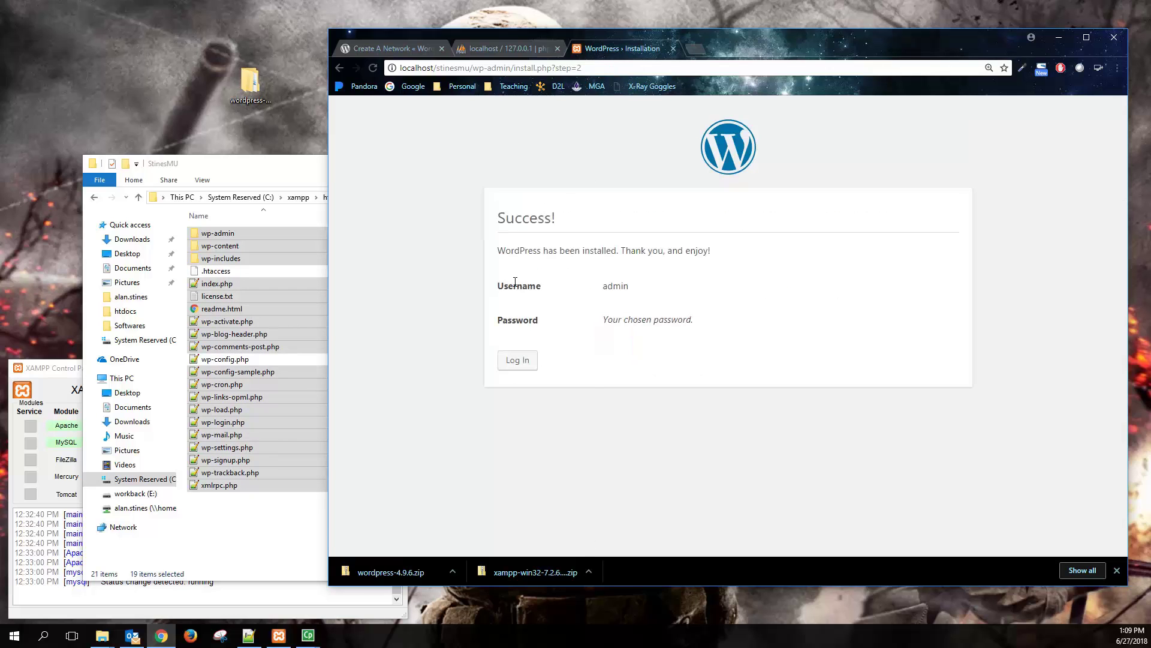
click(517, 360)
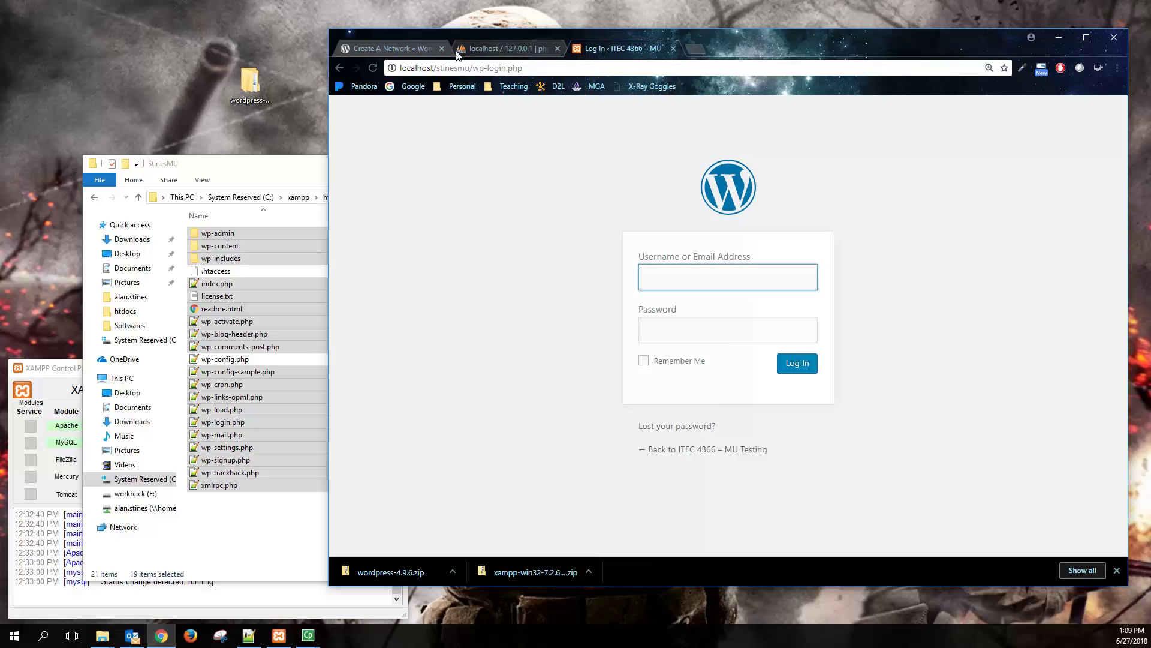
- Return to the Create A Network guide and read its Allow Multisite instructions
click(400, 50)
scroll(522, 341, down, 2)
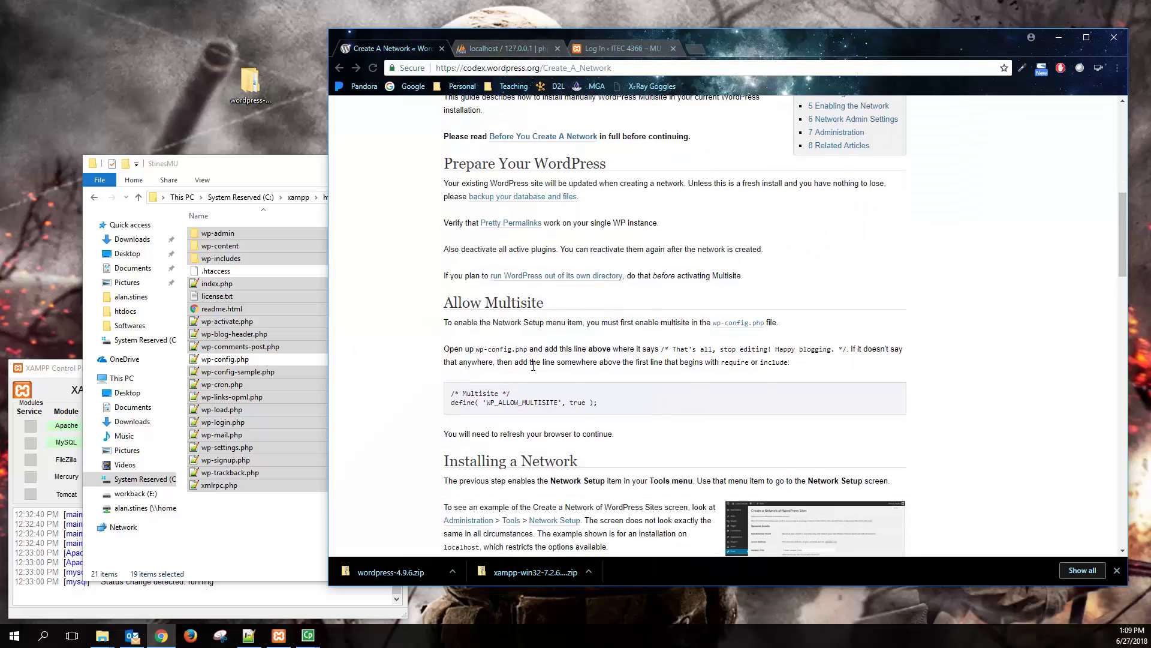
drag(439, 242, 677, 266)
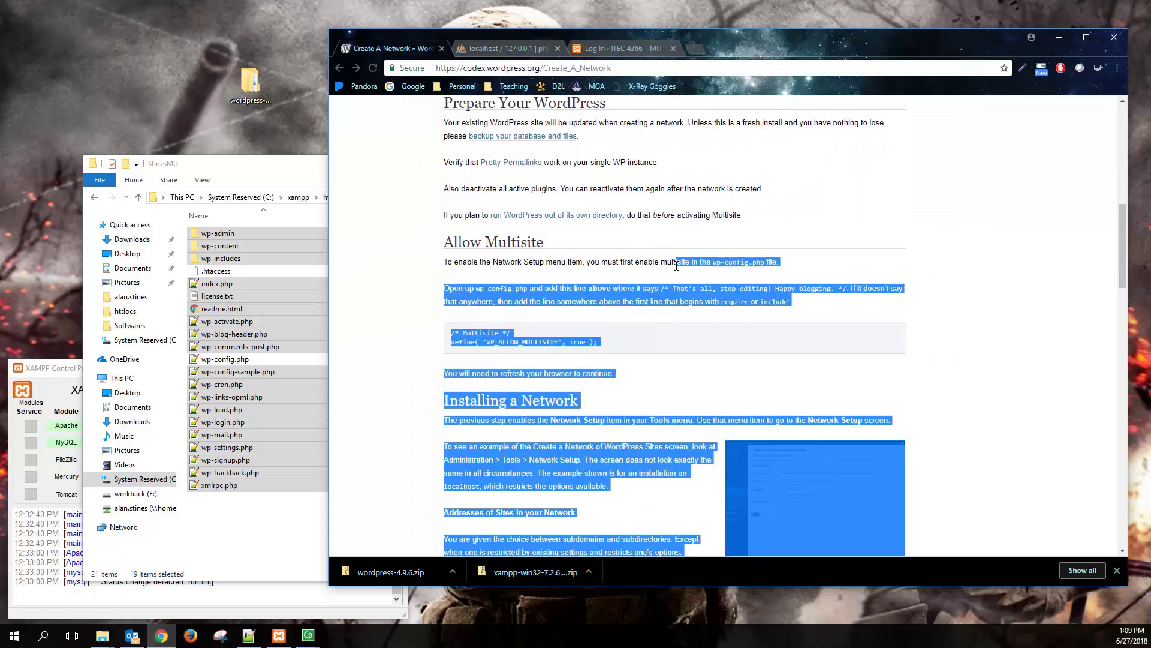
click(490, 255)
drag(447, 243, 573, 272)
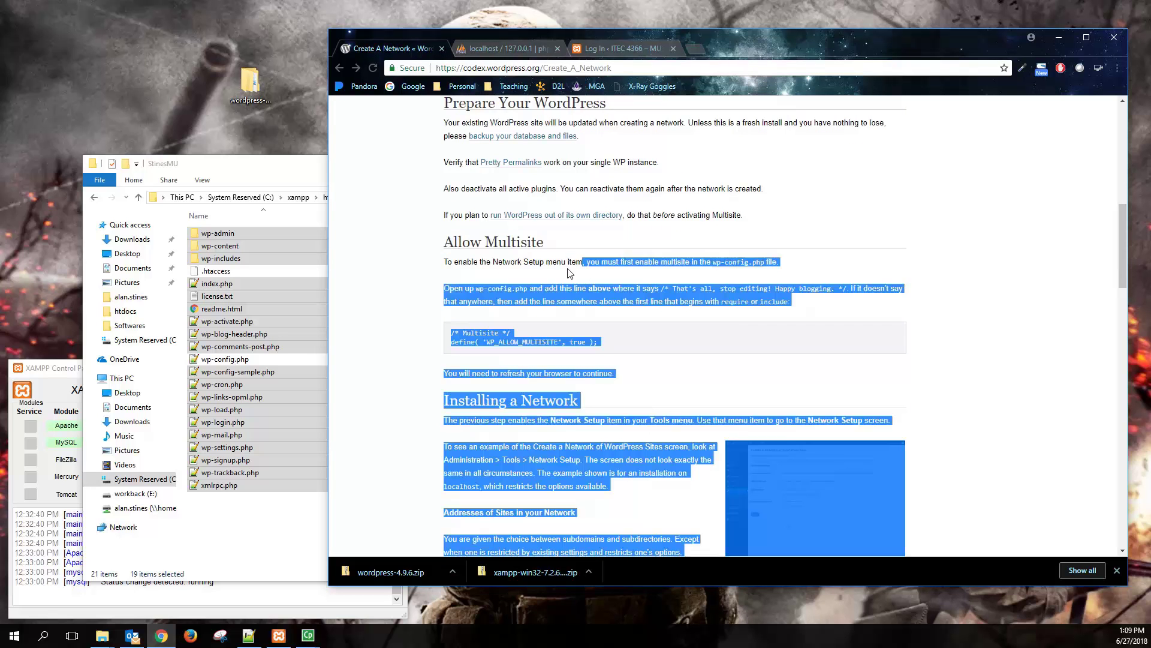
click(515, 259)
drag(444, 241, 538, 238)
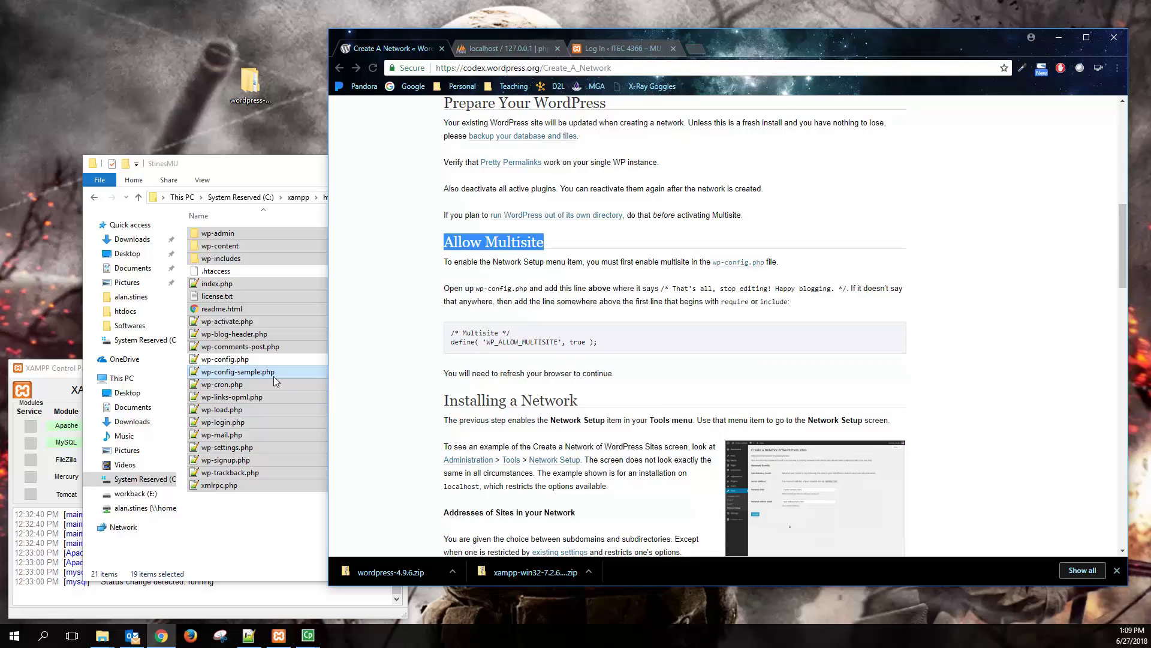
- Open wp-config.php in Notepad++ and find the 'That's all, stop editing' comment on line 82
click(253, 361)
right_click(243, 363)
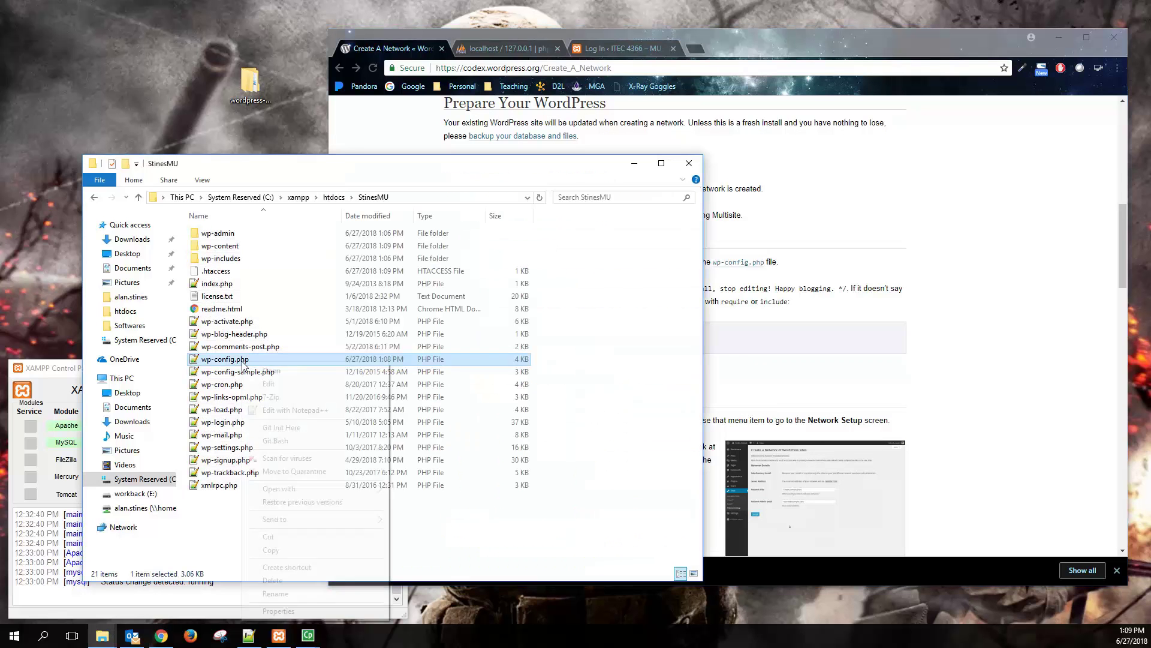
click(282, 411)
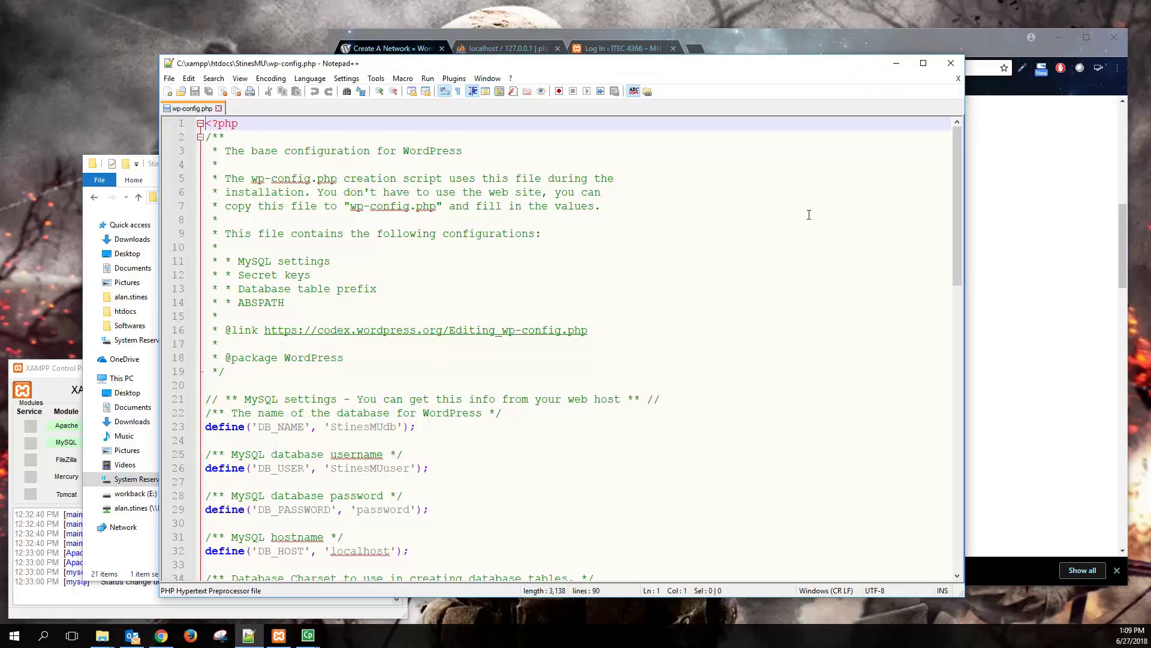
drag(958, 163, 969, 455)
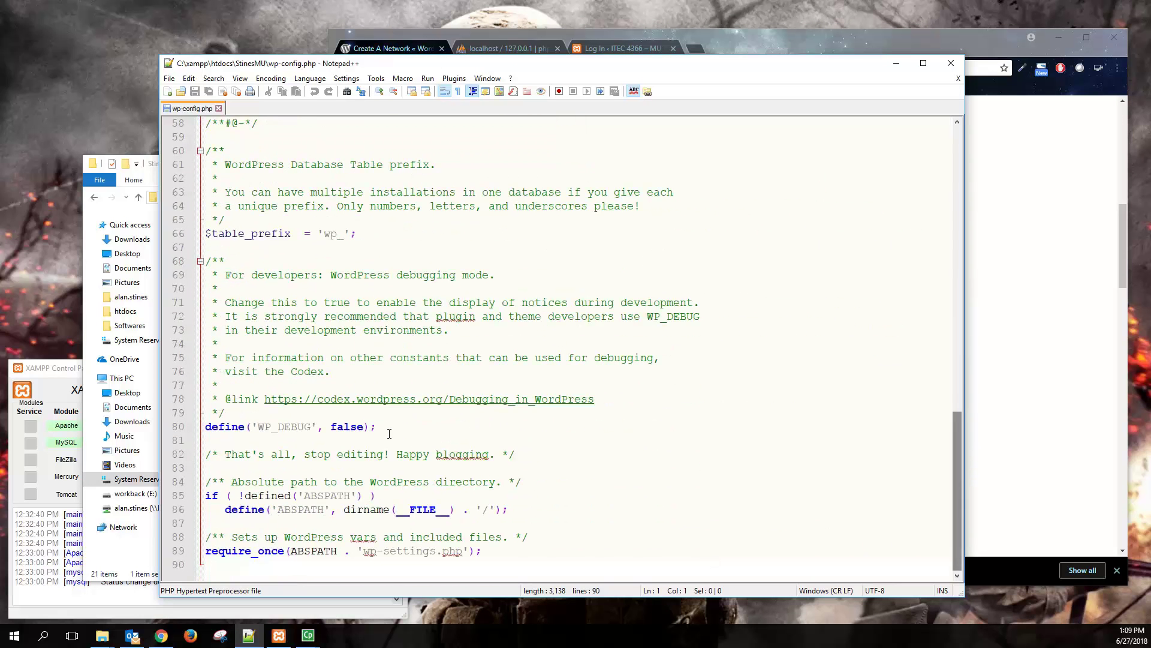
click(335, 456)
drag(219, 455, 511, 453)
- Paste the Codex Multisite snippet define('WP_ALLOW_MULTISITE', true); above that comment and save
click(983, 347)
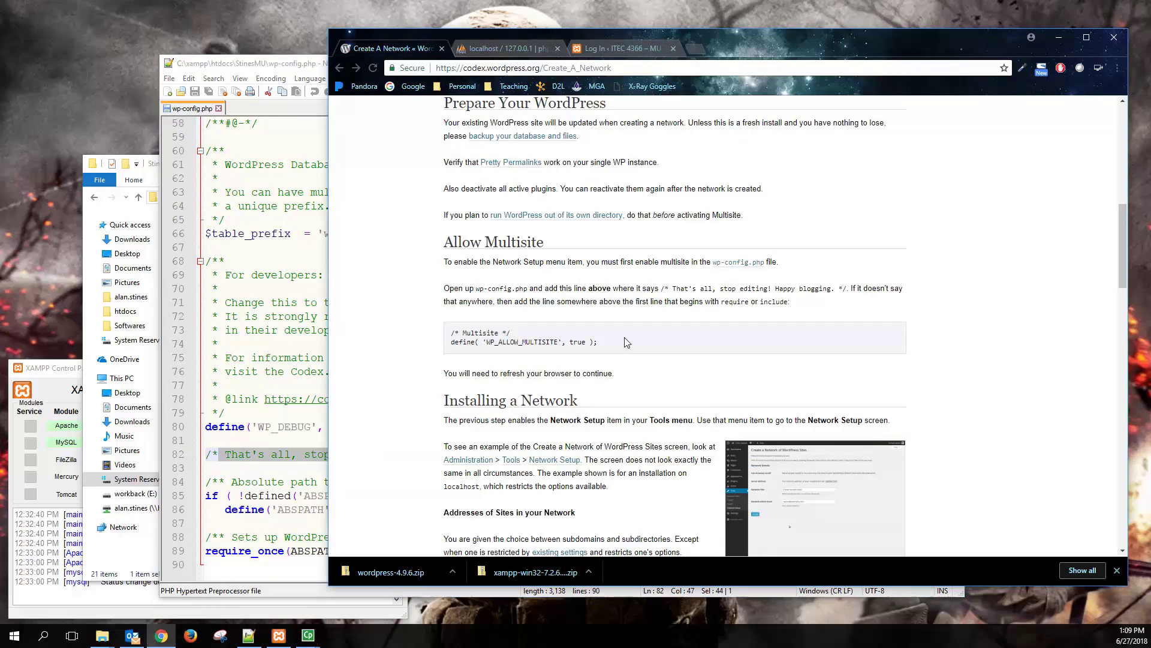
drag(605, 344, 449, 334)
right_click(456, 332)
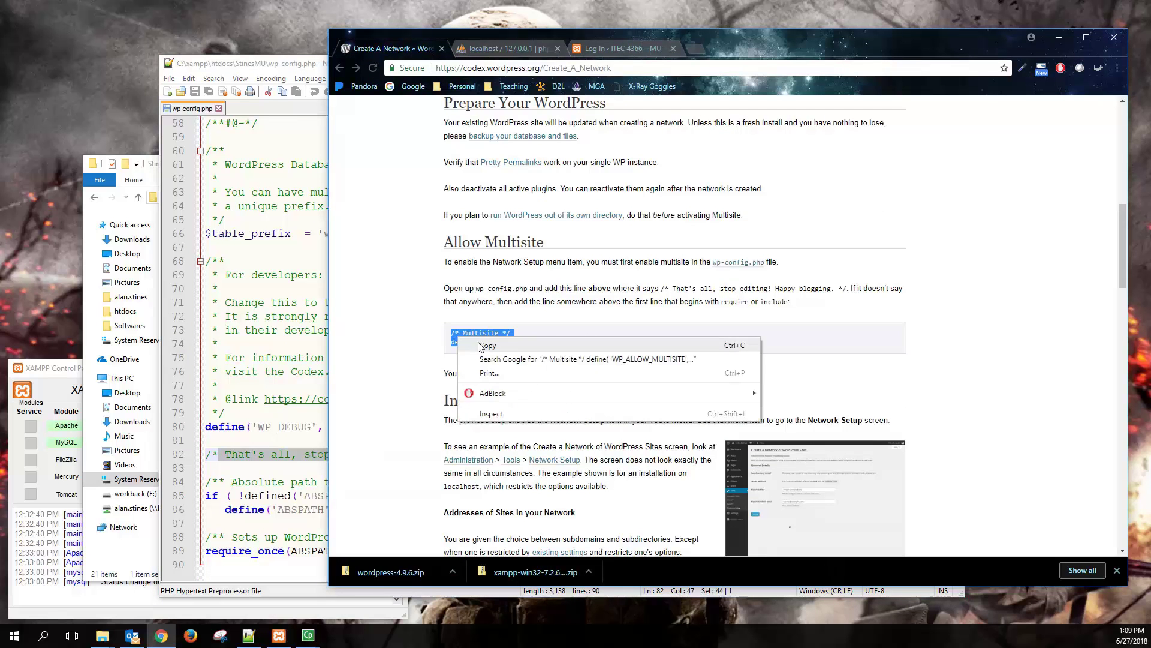
click(480, 343)
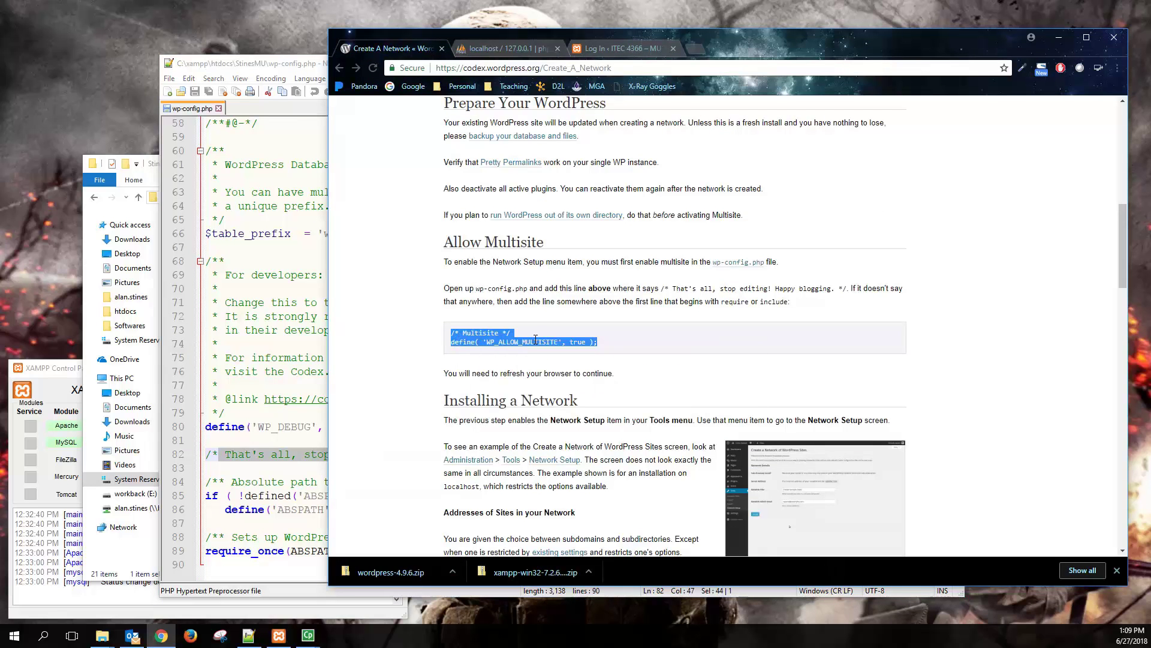
click(295, 445)
click(320, 443)
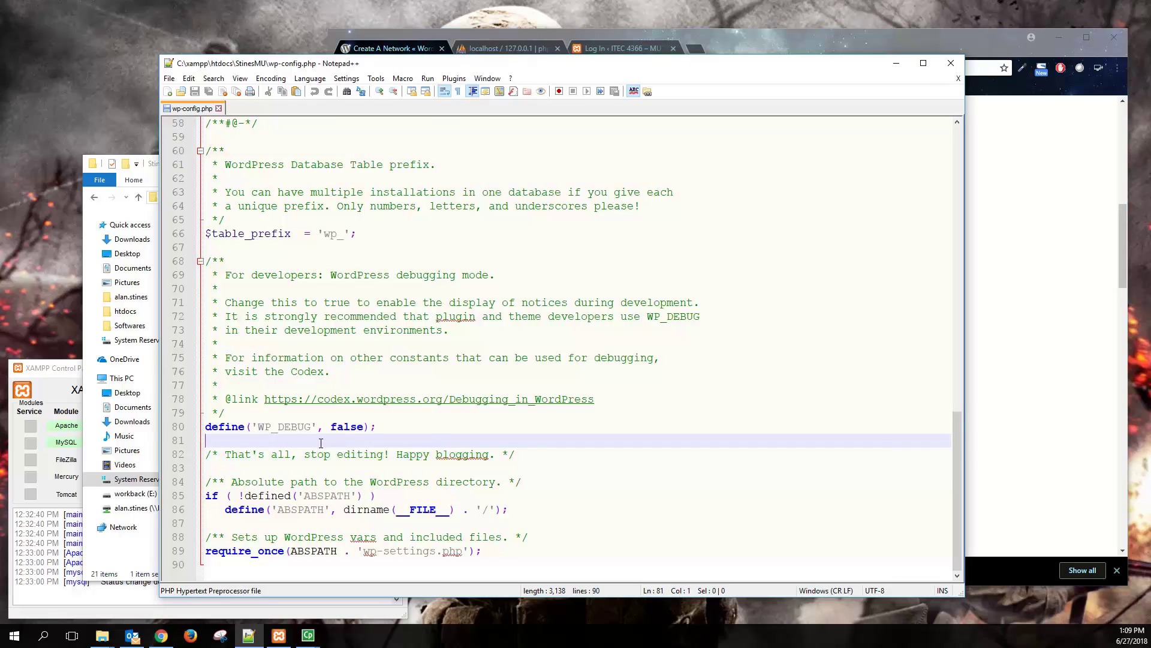
key(Return)
key(Return)
key(Up)
key(ctrl+v)
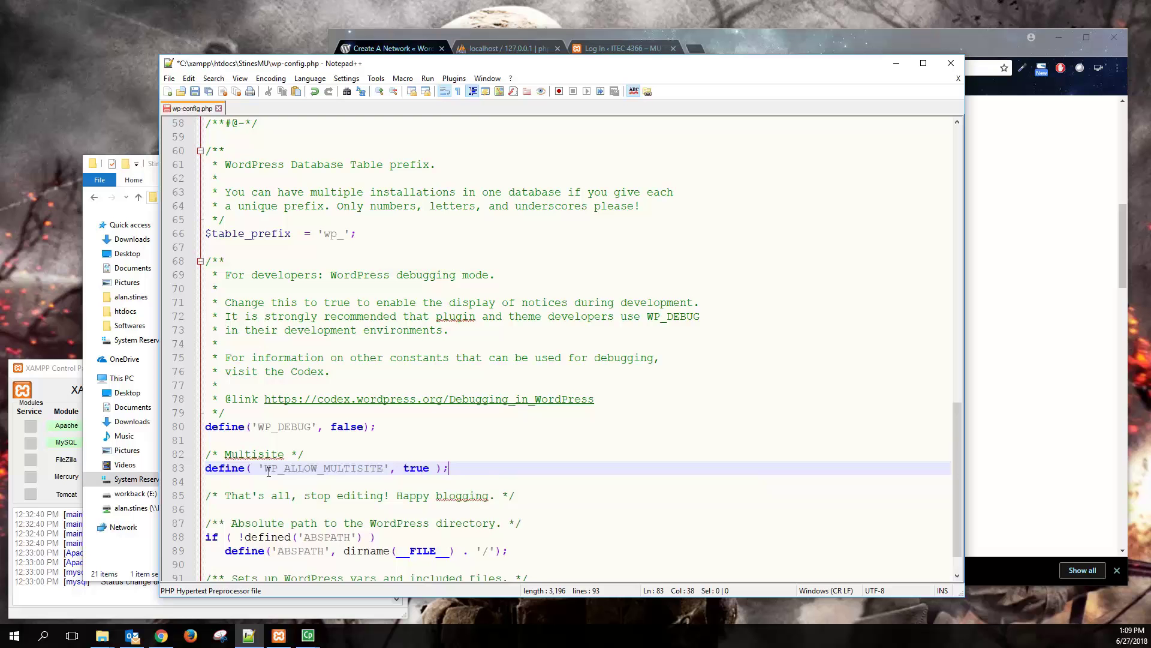
key(ctrl+s)
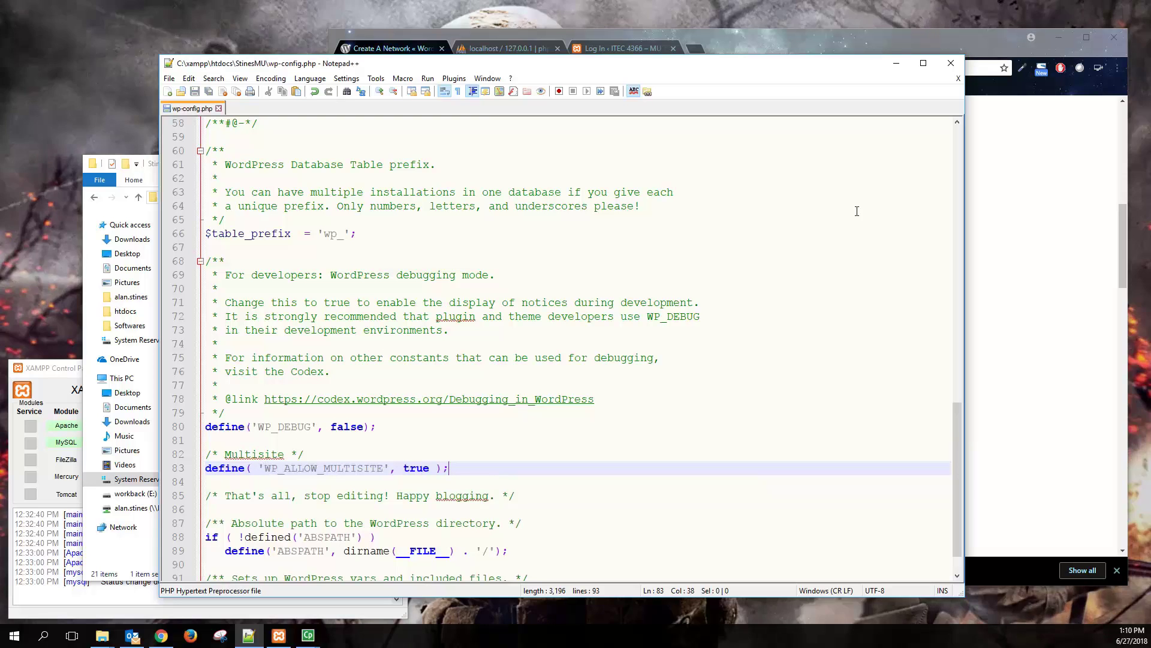
click(1019, 204)
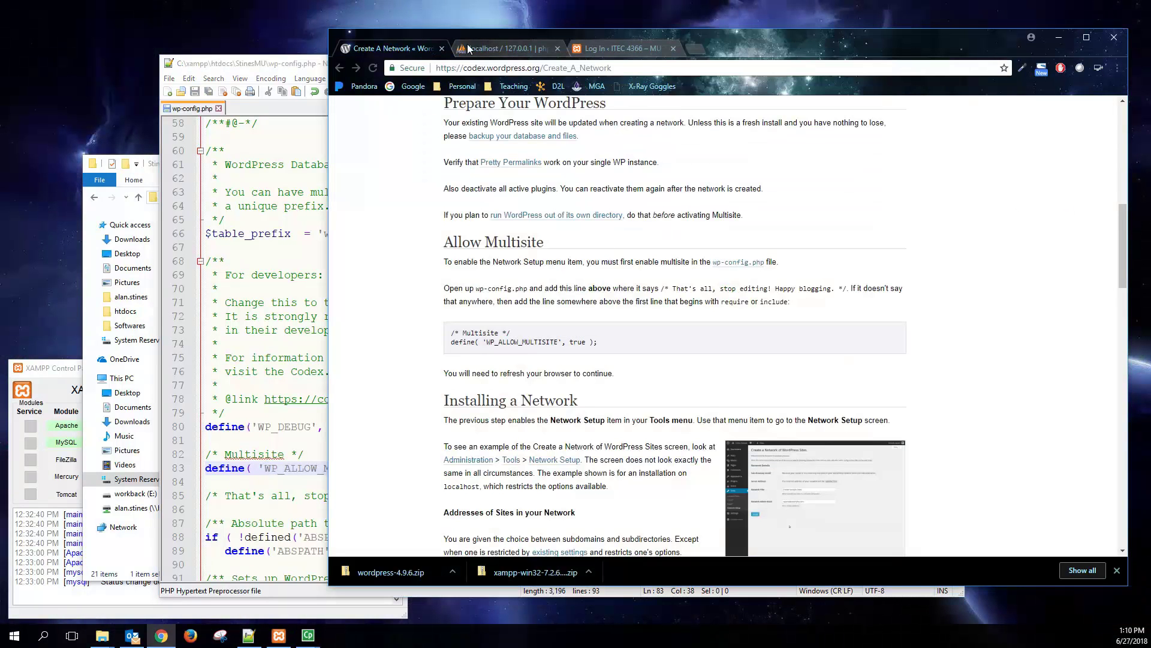
- Log in as admin with the administrator password on the WordPress login page
click(605, 48)
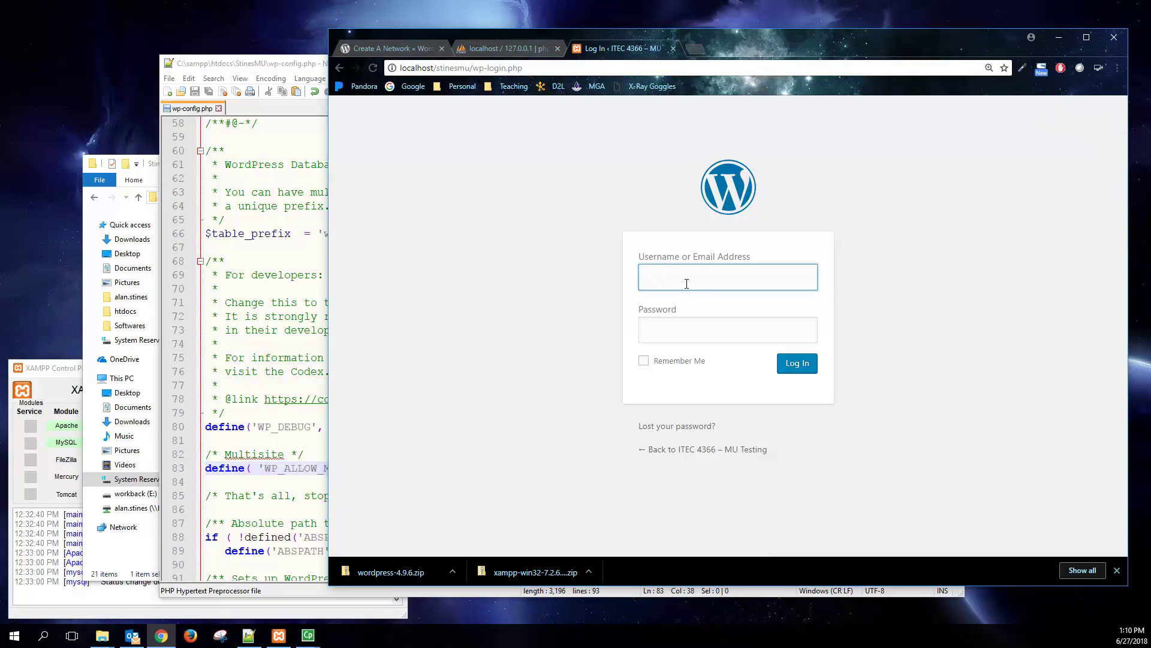
text(stin)
key(BackSpace)
key(BackSpace)
key(BackSpace)
key(BackSpace)
text(admin)
key(Tab)
text(********)
key(Return)
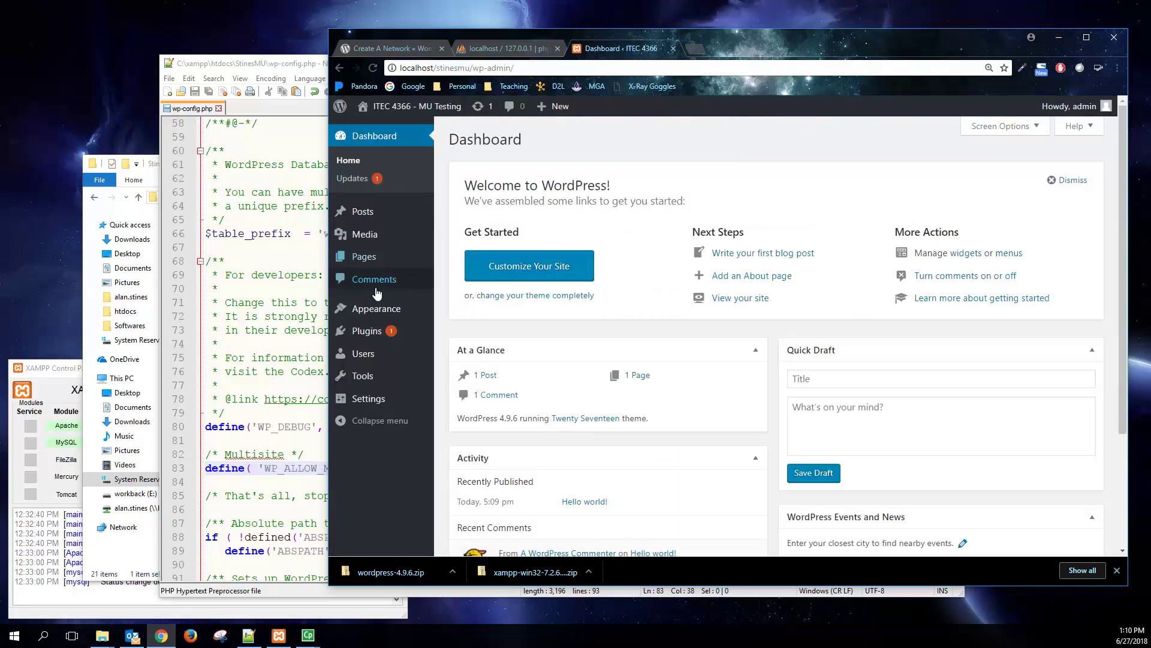
mouse_move(362, 376)
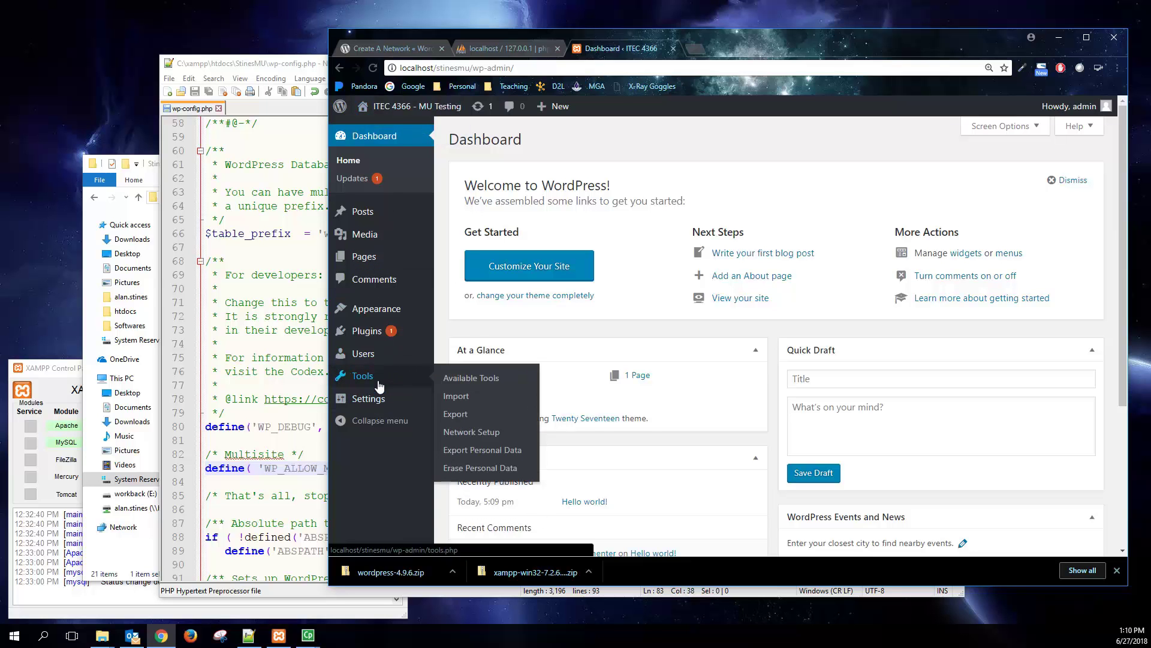
- Open Tools > Network Setup and read the sub-directory installation notes
click(489, 433)
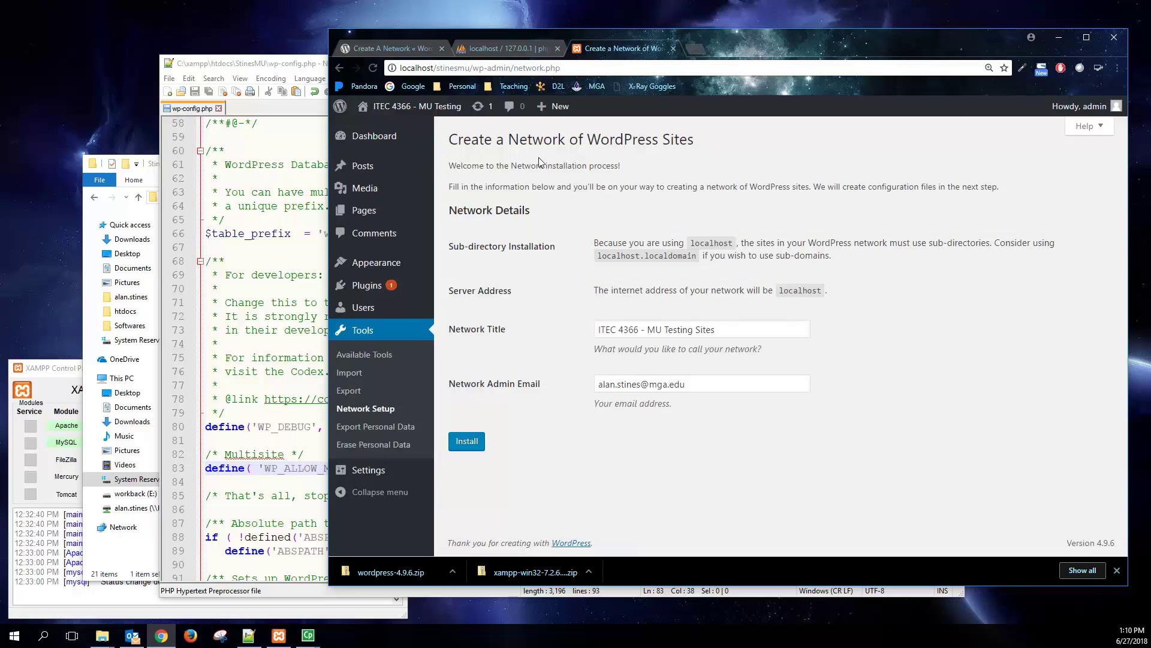
drag(595, 244, 959, 265)
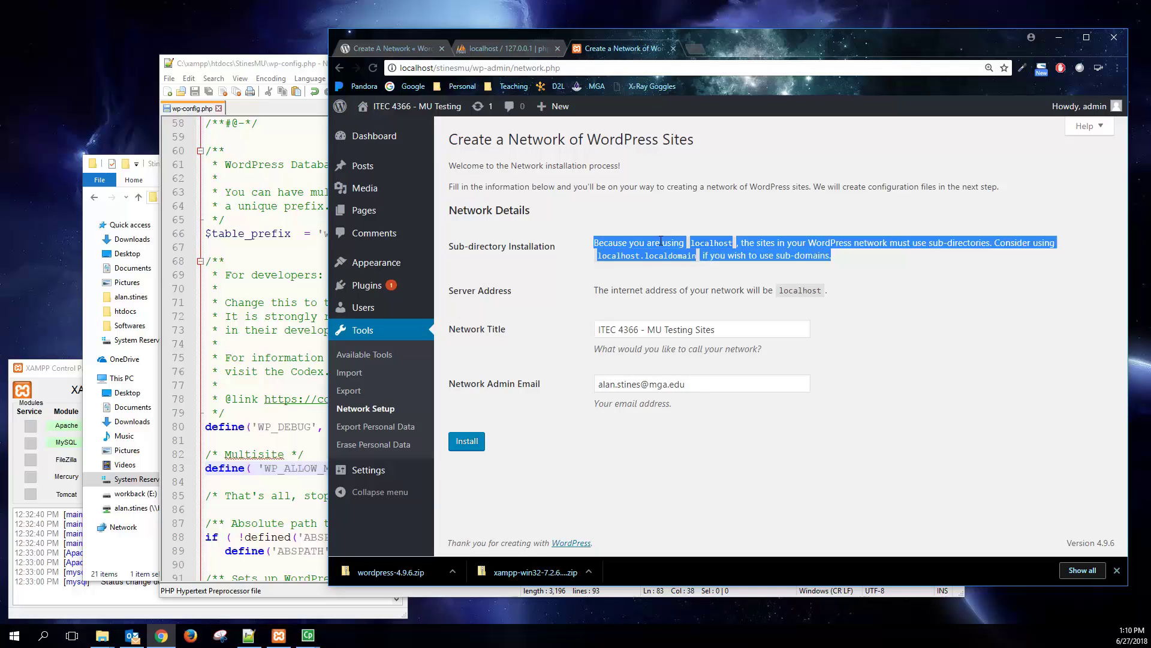
click(646, 255)
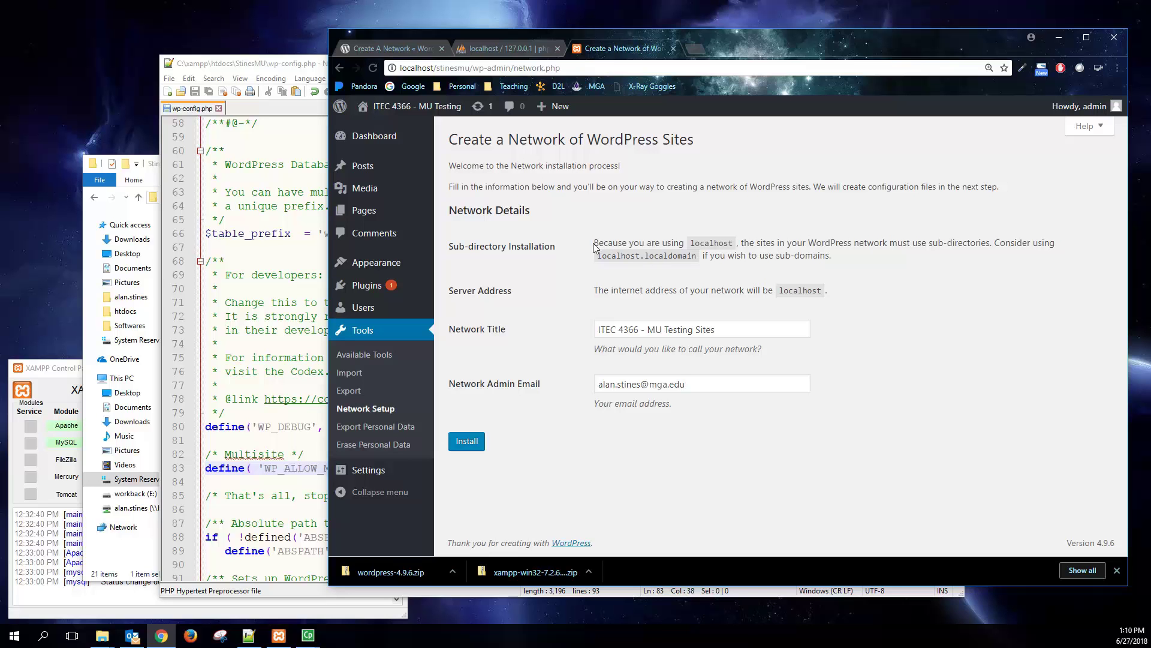
drag(594, 245, 977, 241)
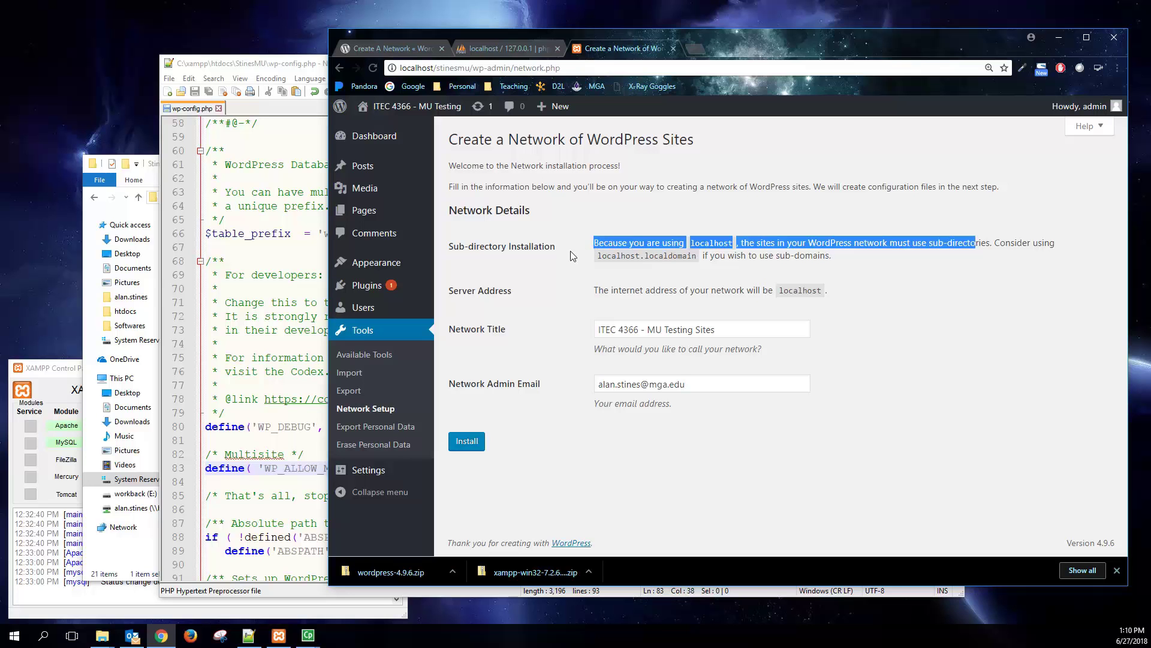
drag(459, 248, 558, 248)
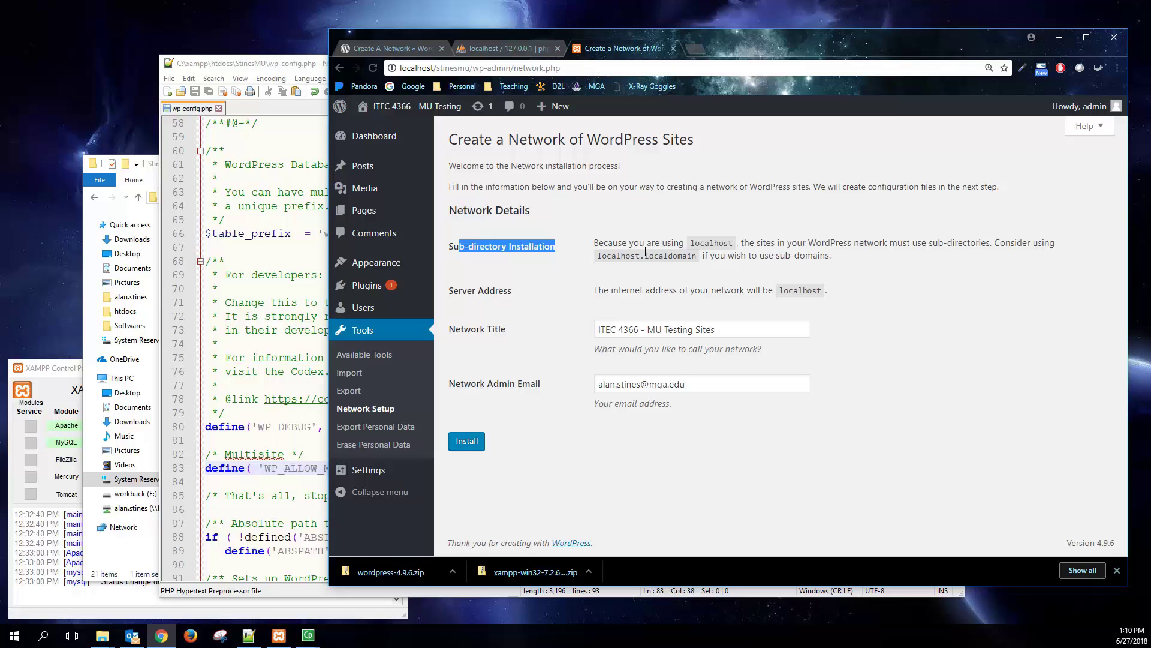
drag(852, 244, 989, 238)
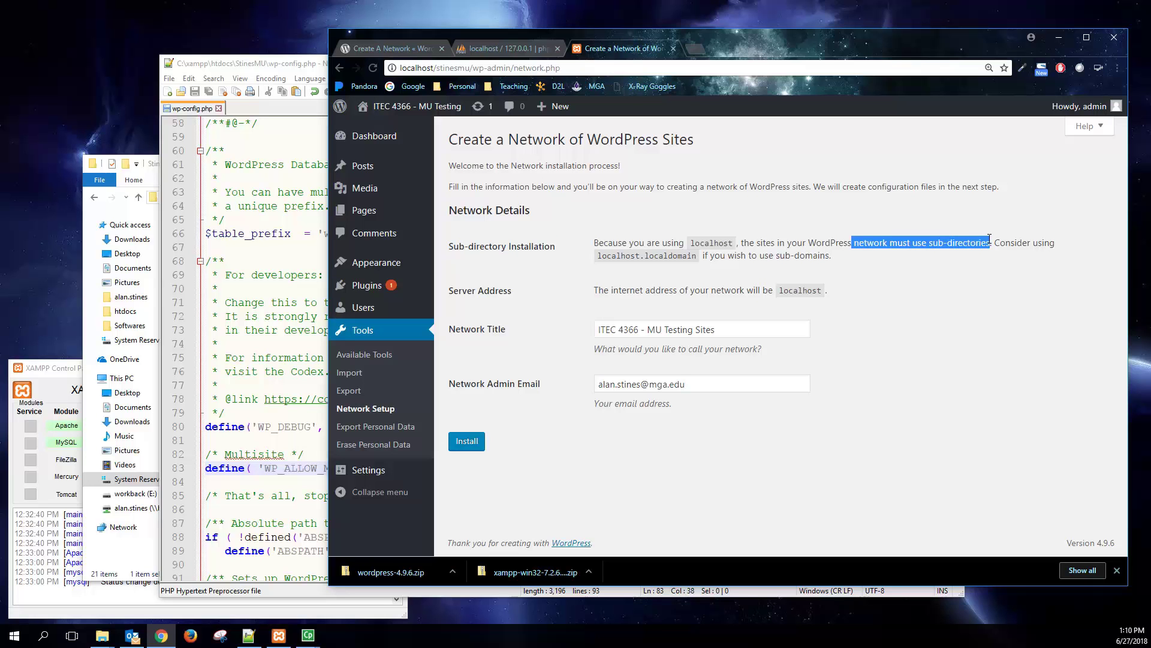
click(608, 241)
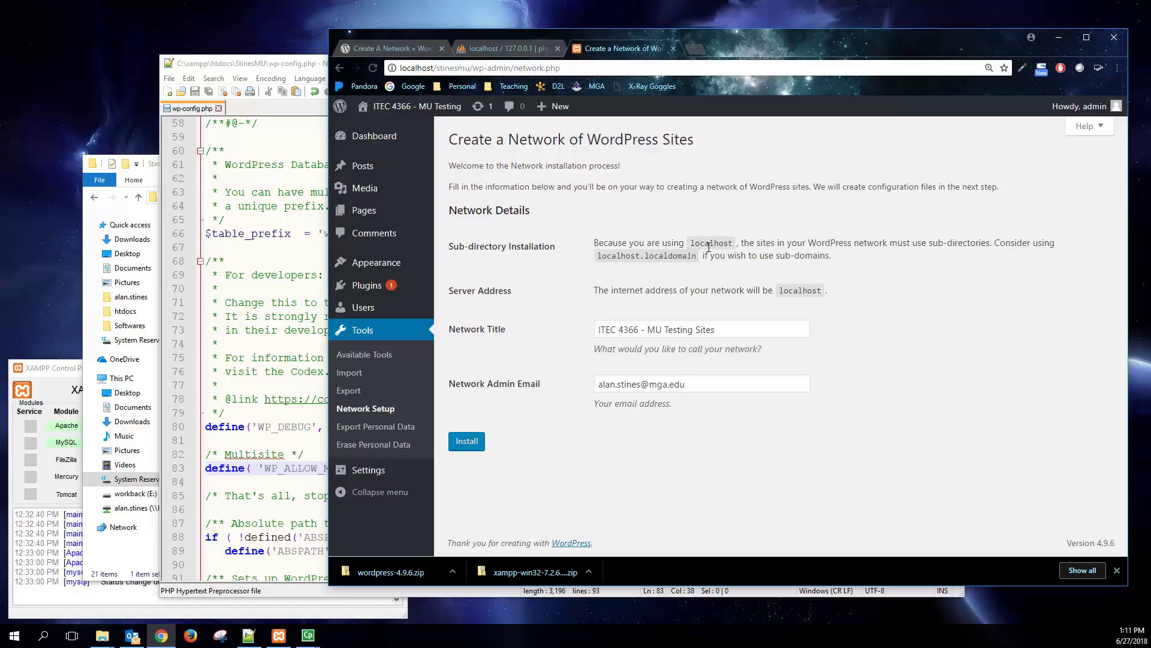
- Review the localhost and sub-domains notes and the 'ITEC 4366 - MU Testing Sites' network title
drag(695, 243, 734, 244)
drag(777, 257, 831, 258)
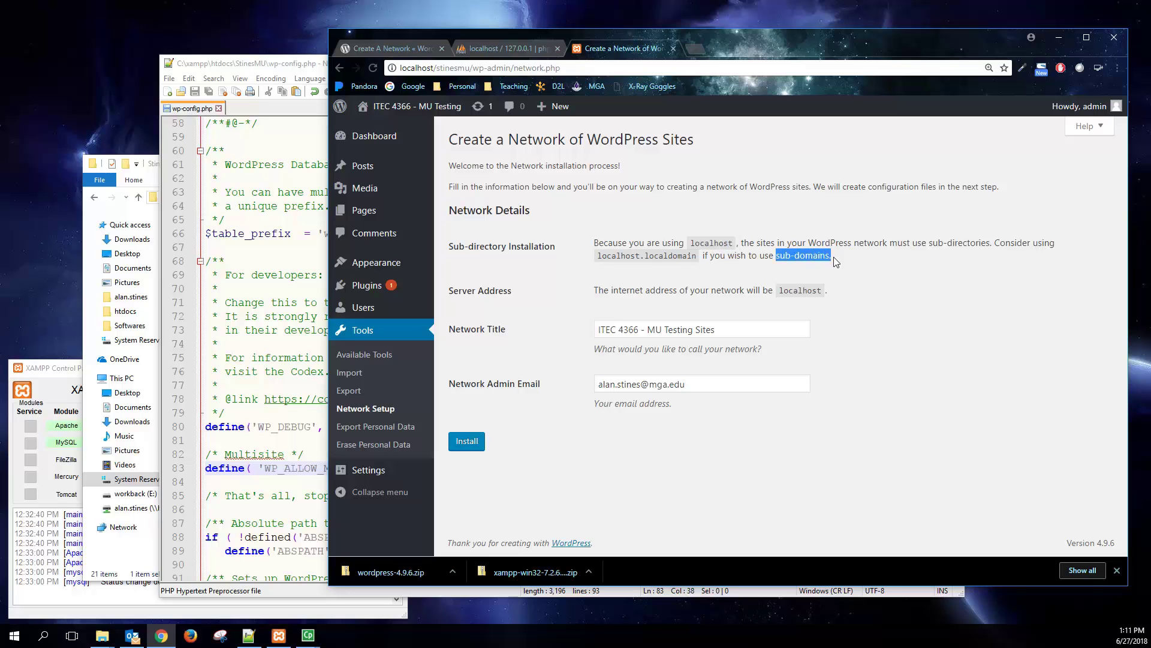
click(791, 255)
drag(770, 256, 830, 256)
click(678, 332)
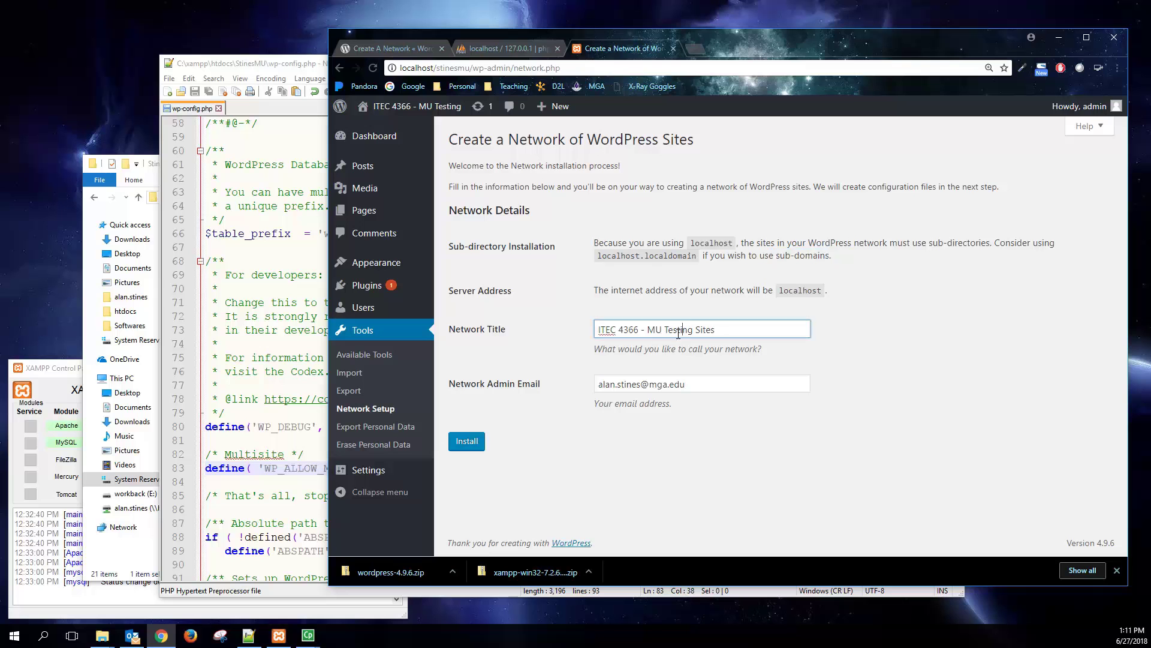
drag(678, 333, 599, 336)
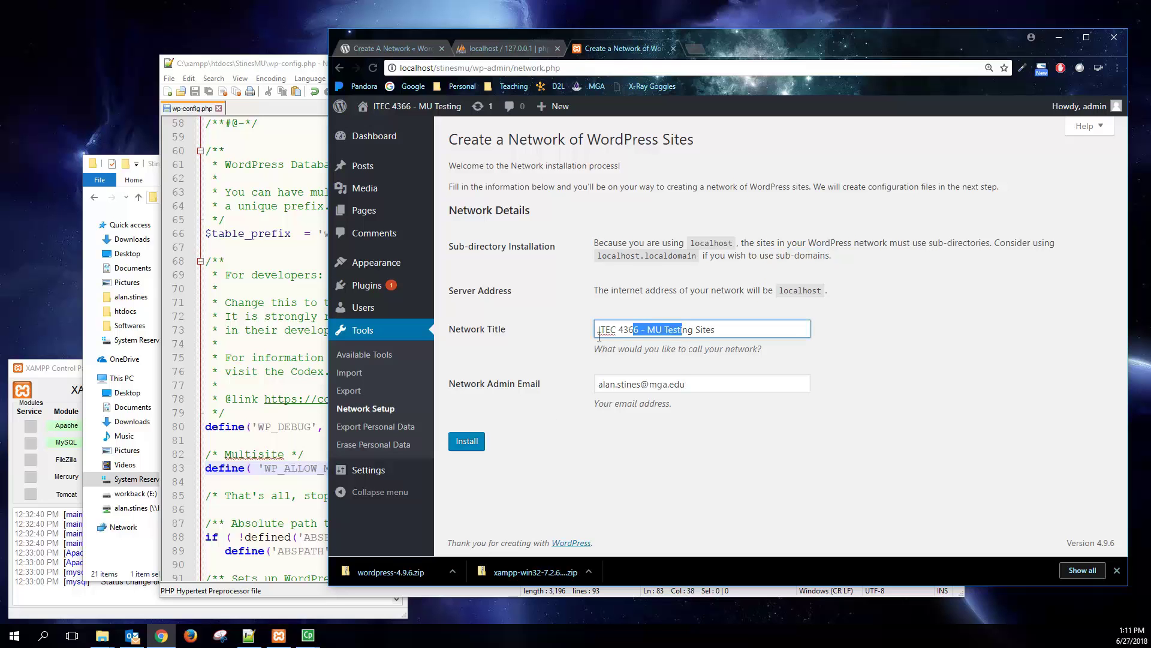
- Install the network, then copy the six define() lines from the wp-config.php code box
click(466, 443)
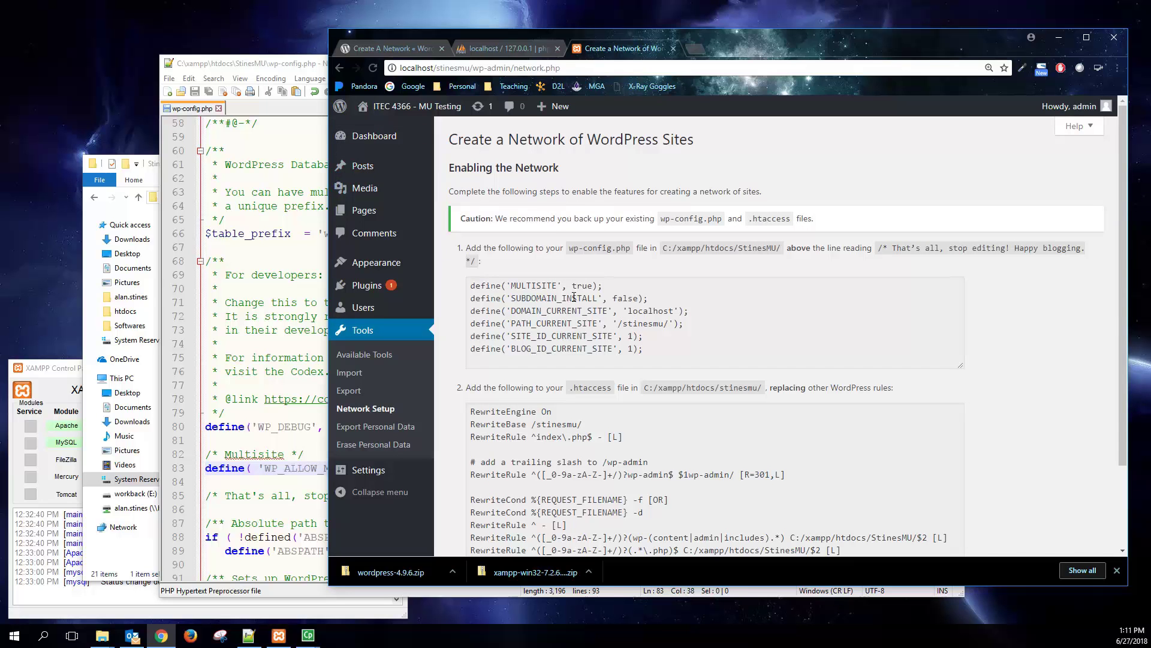
drag(493, 168, 537, 171)
drag(657, 351, 468, 280)
right_click(506, 295)
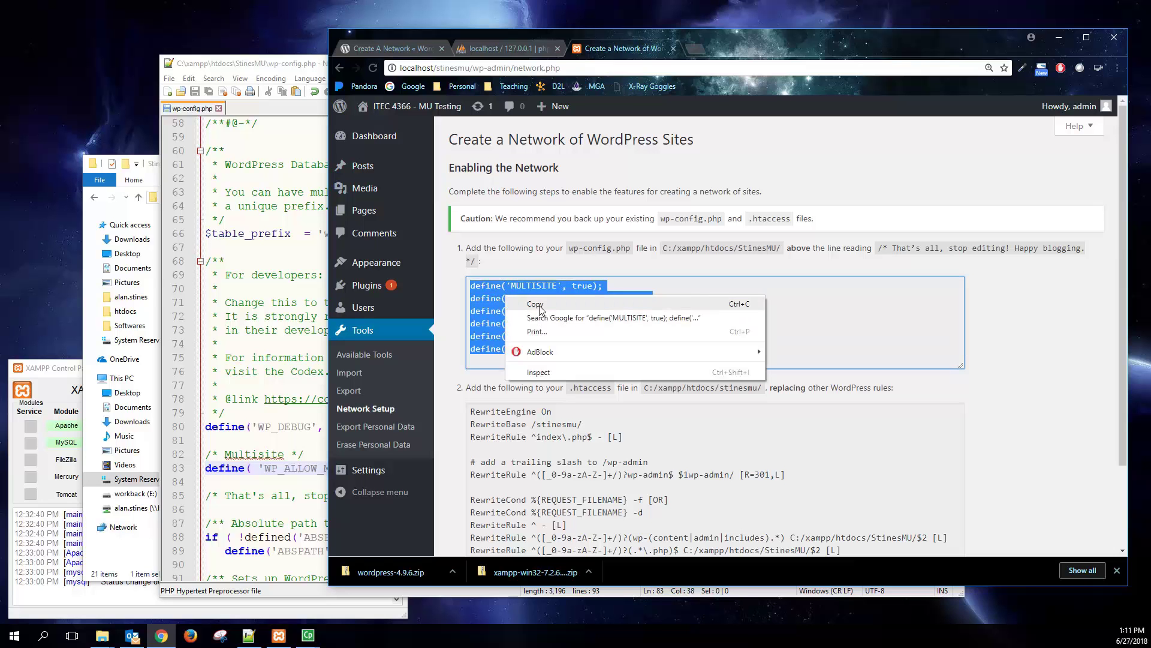
click(514, 304)
- Paste the six multisite define lines after WP_ALLOW_MULTISITE on line 83 of wp-config.php
click(294, 425)
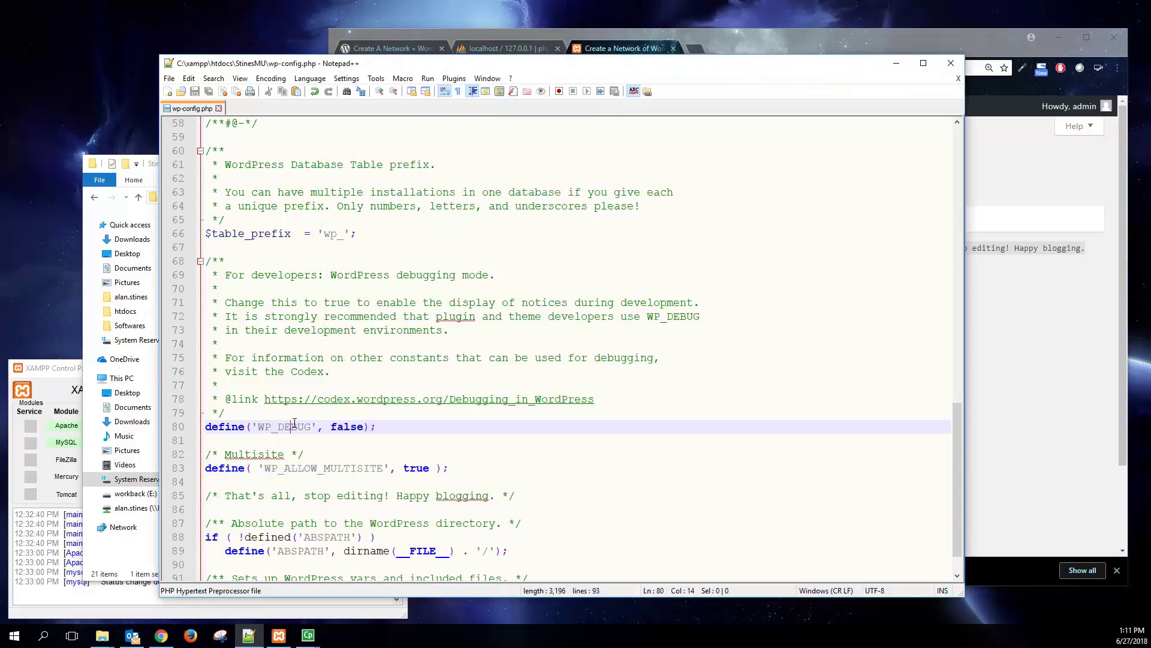
drag(458, 467, 205, 469)
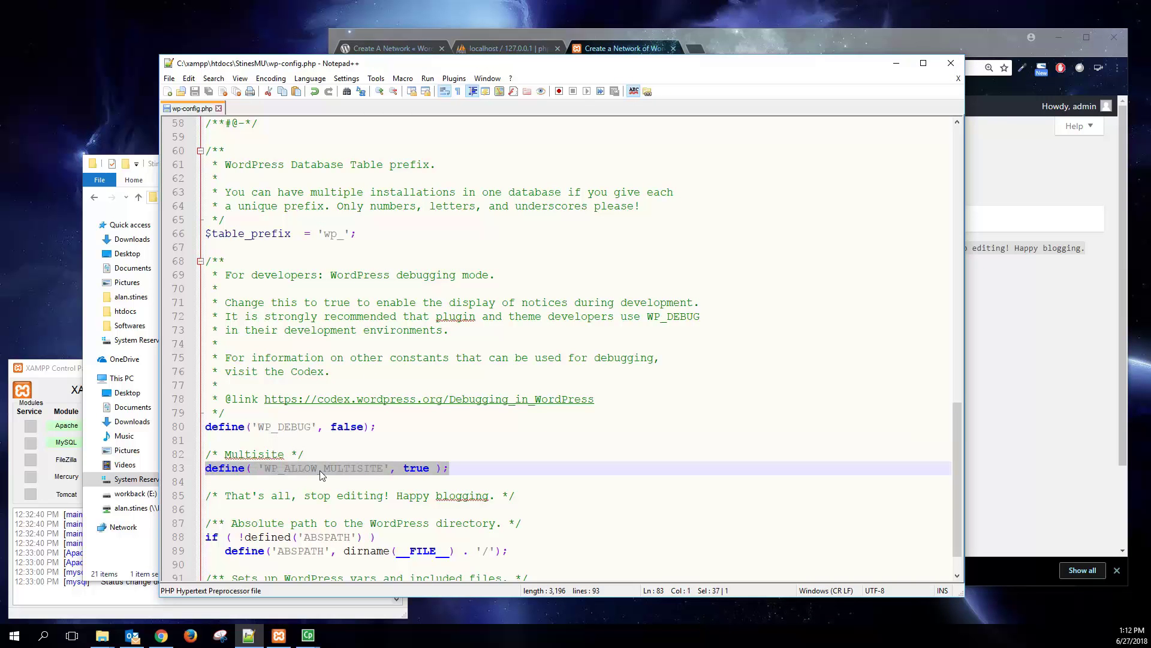
click(464, 470)
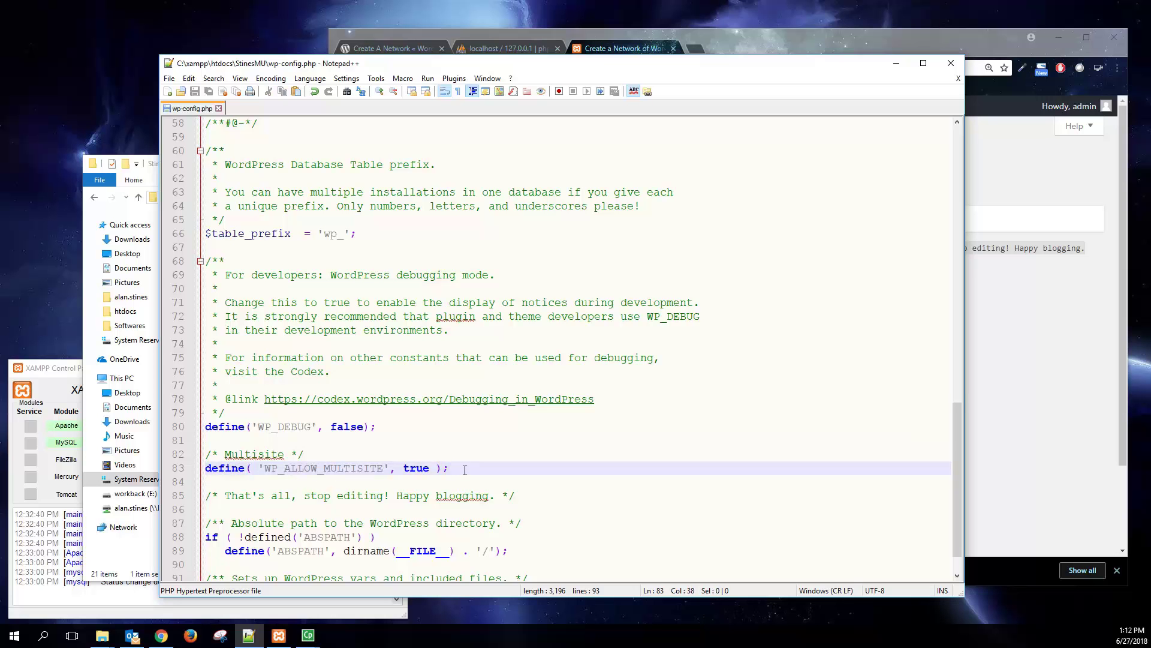
key(ctrl+v)
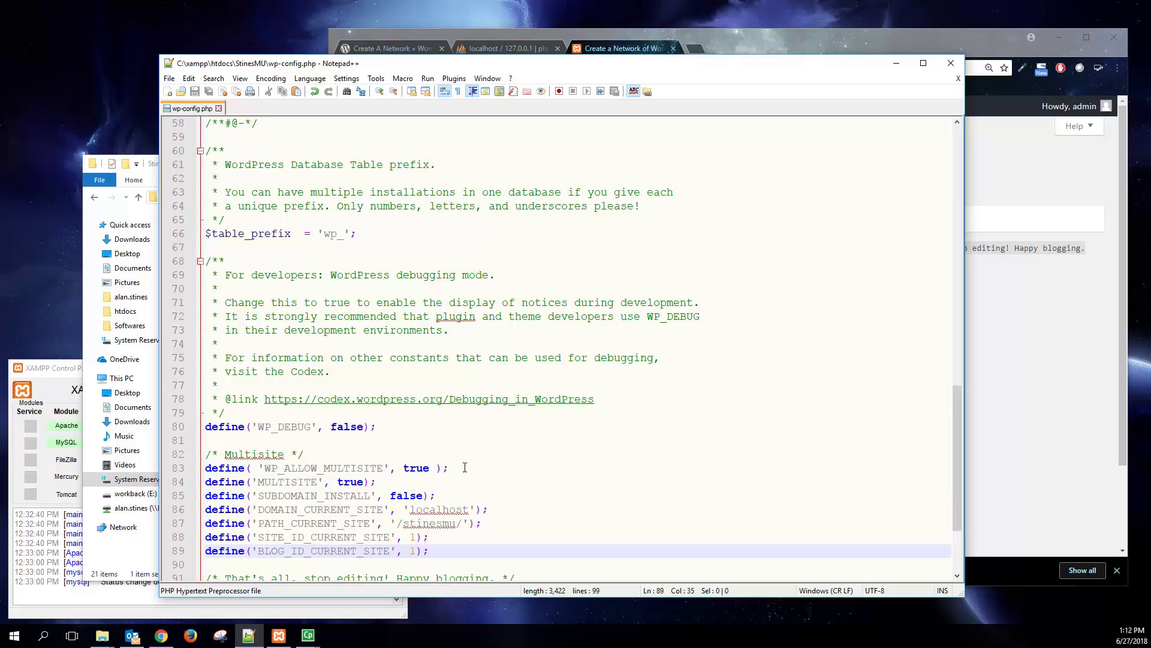
- Scroll down and go through the newly pasted define lines in wp-config.php
scroll(343, 426, down, 2)
click(280, 398)
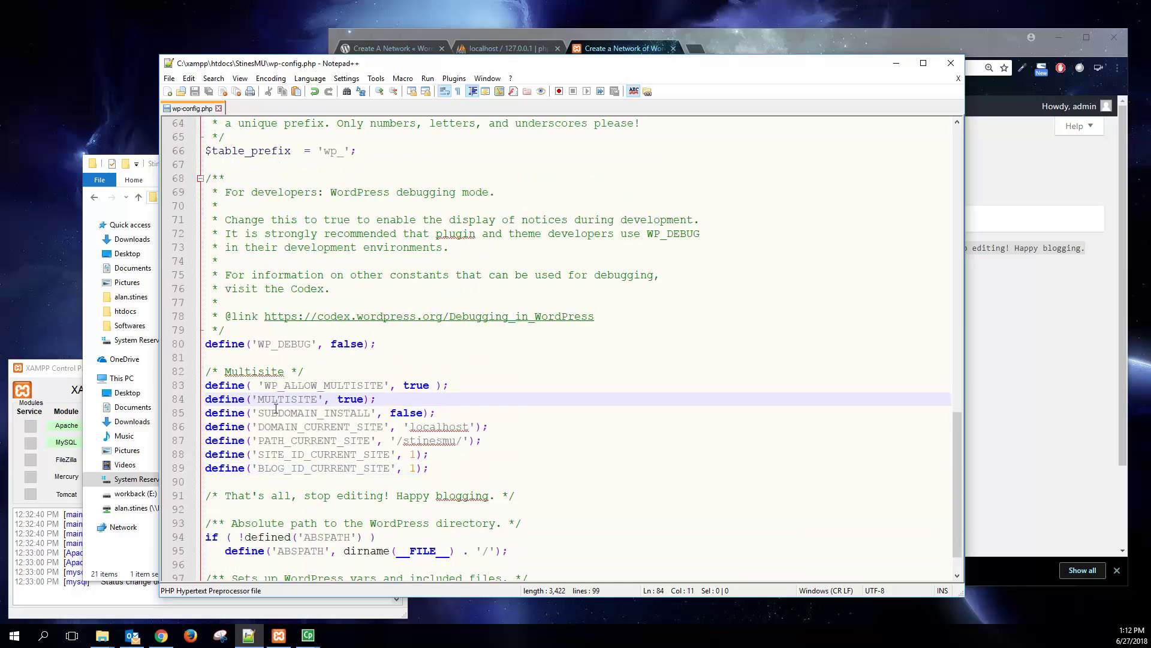
click(277, 413)
click(279, 427)
click(280, 454)
click(280, 468)
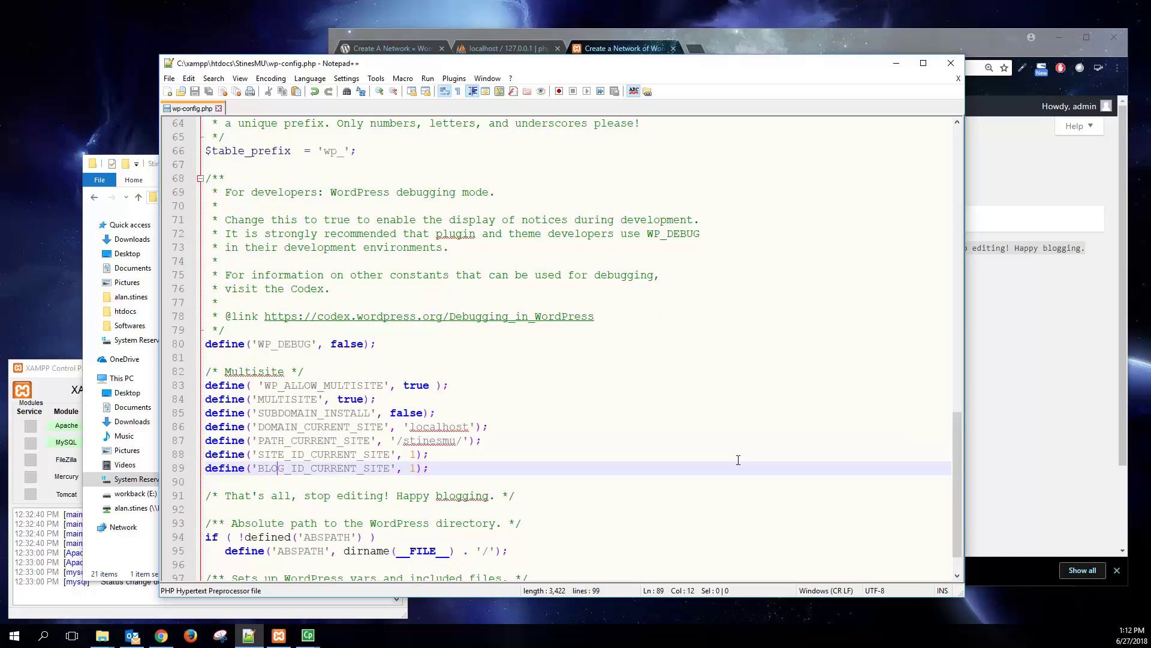
- Scroll to step 2 of Network Setup and select the .htaccess rewrite rules for copying
click(988, 330)
scroll(565, 373, down, 2)
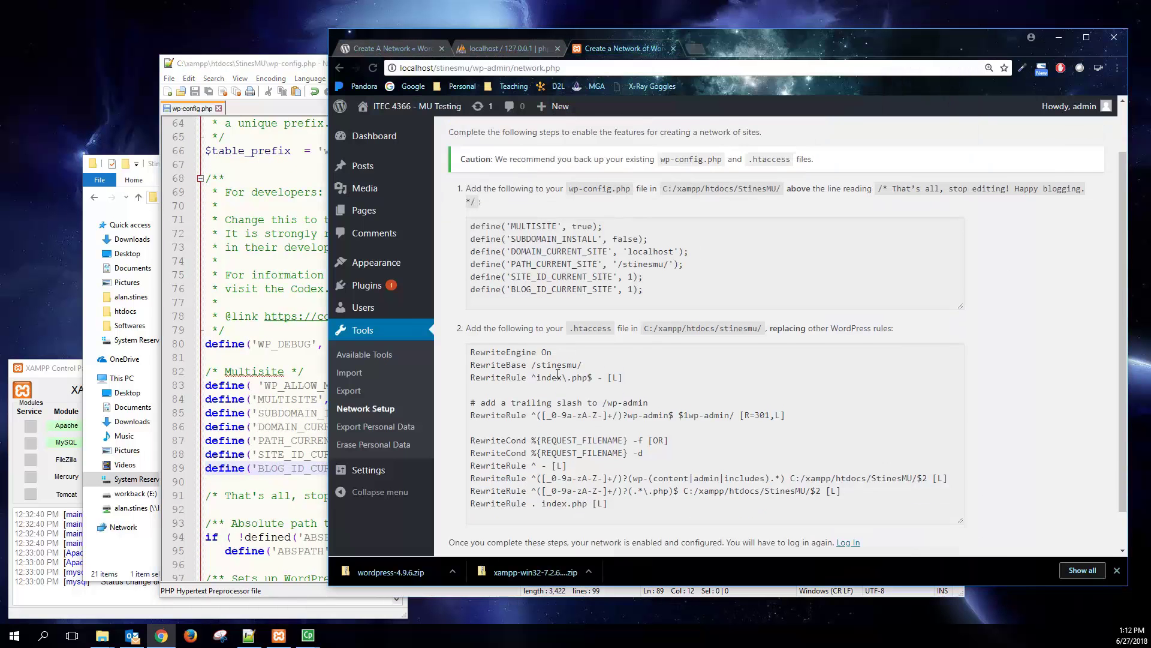
drag(478, 284, 878, 285)
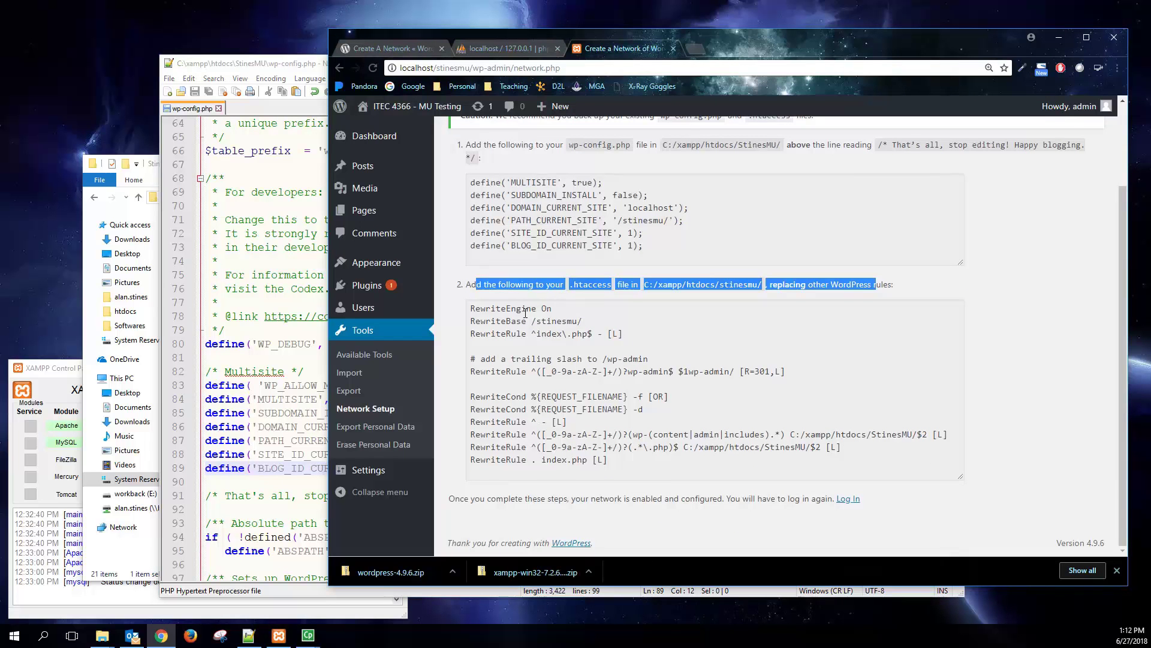
drag(474, 310, 607, 462)
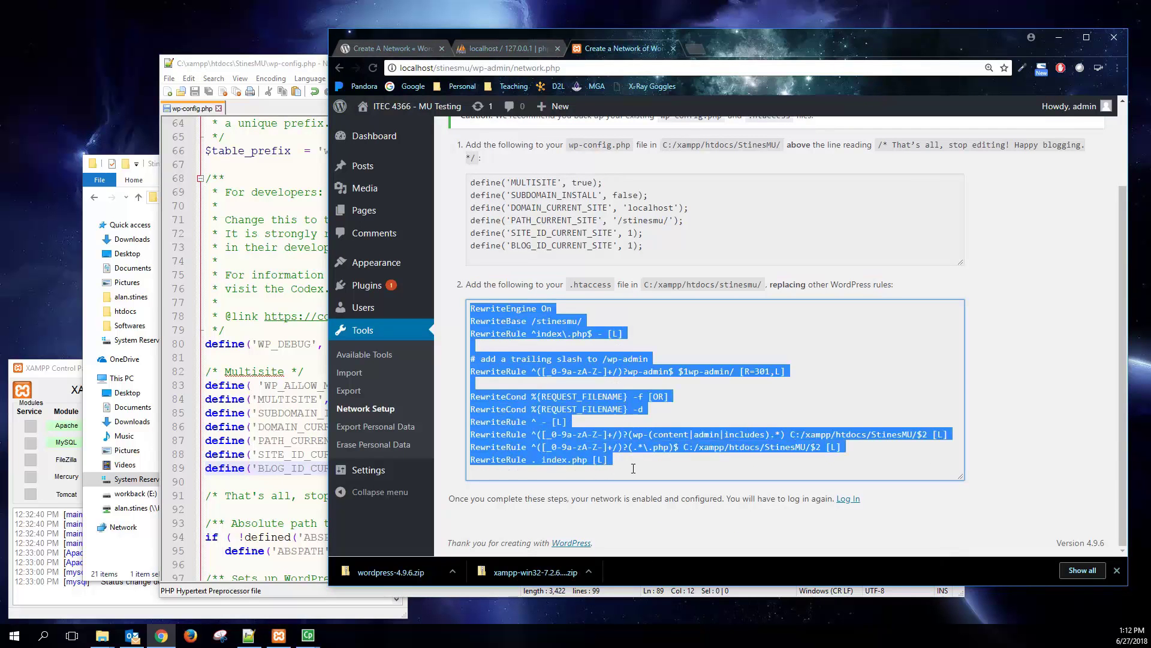
right_click(625, 436)
- Copy the selected rules, then open StinesMU's .htaccess with Edit with Notepad++
click(642, 447)
click(151, 161)
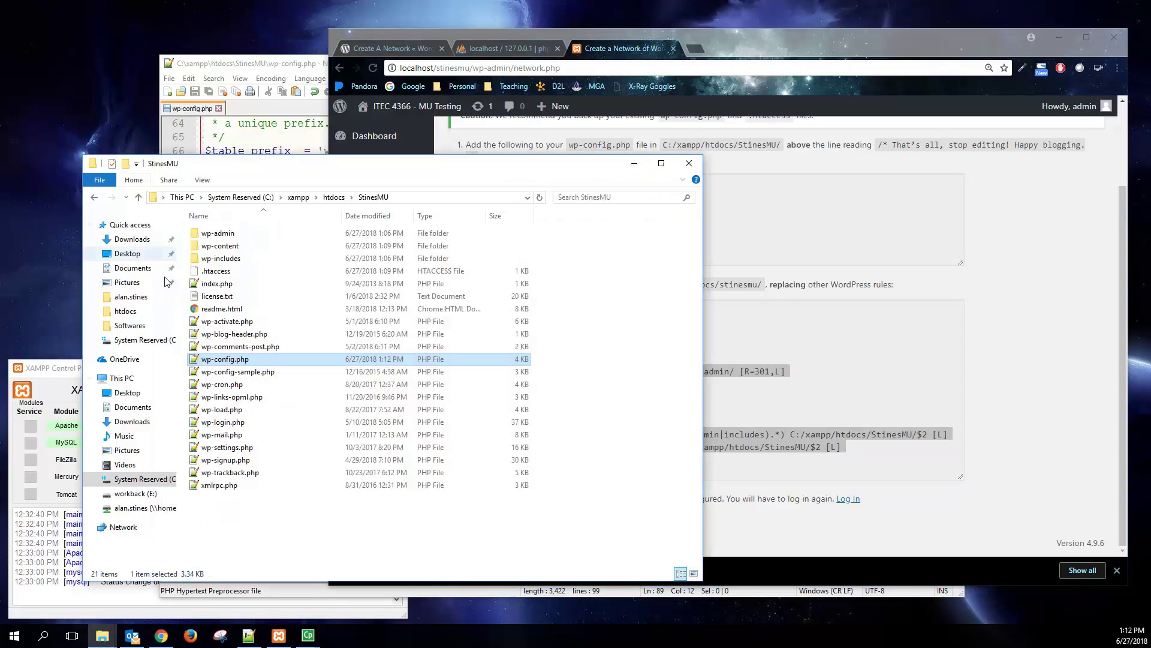
right_click(216, 273)
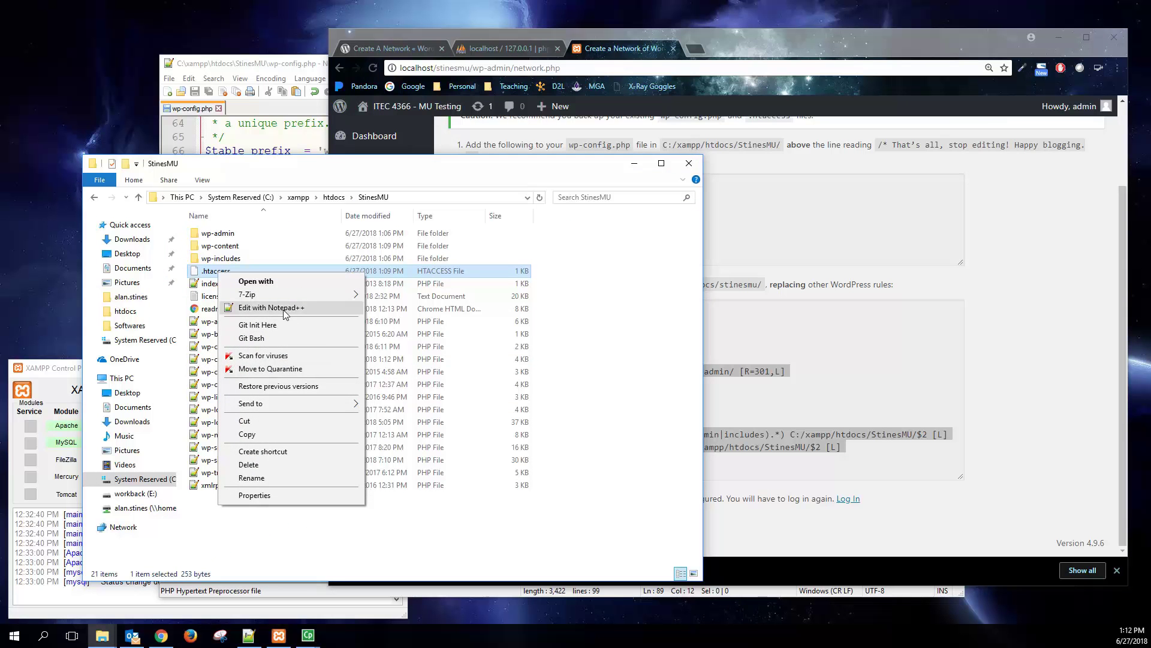
click(284, 309)
- Replace .htaccess with the multisite rules, delete C:/xampp/htdocs/StinesMU/ from lines 12 and 11, and save
drag(355, 317, 27, 70)
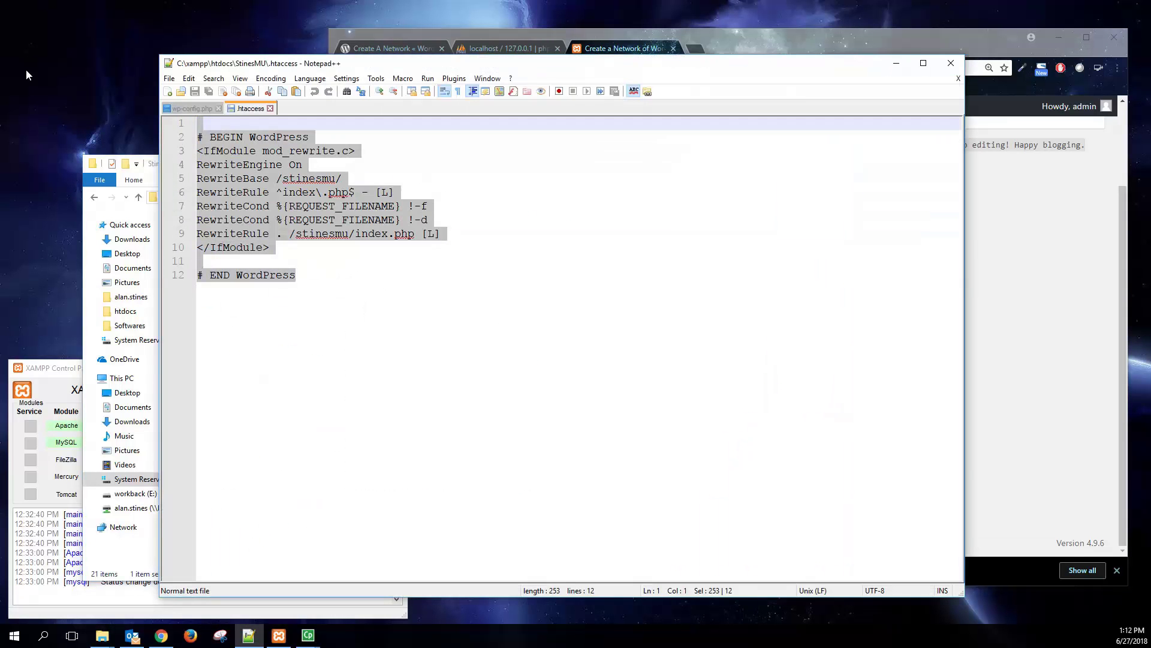
key(ctrl+v)
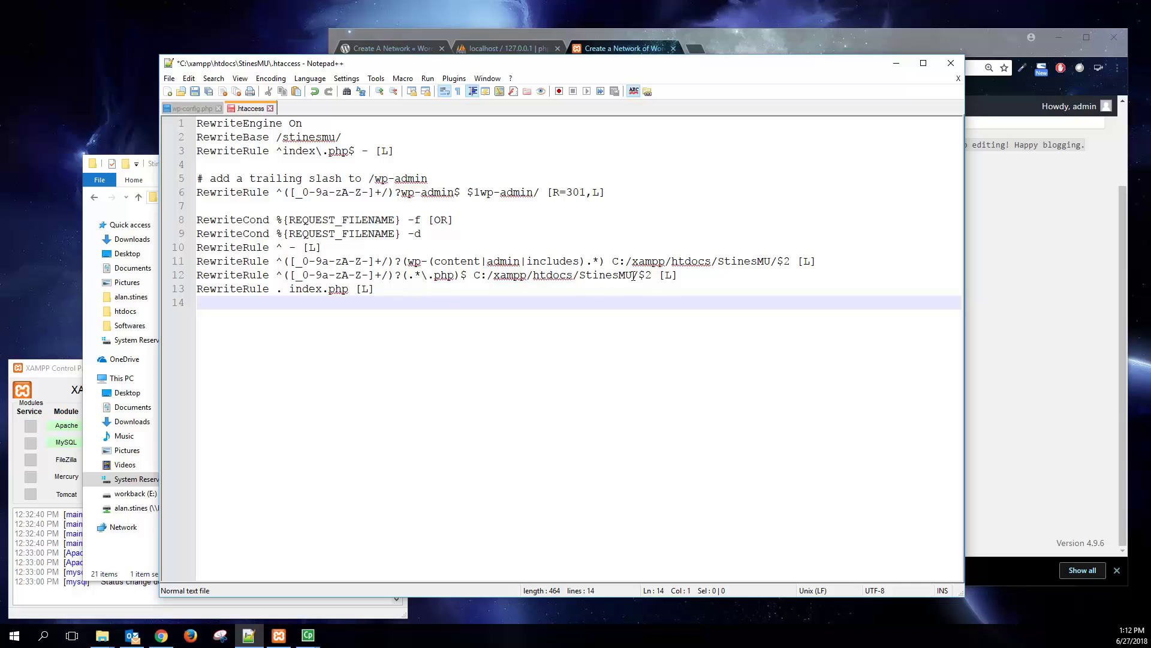
drag(639, 275, 474, 276)
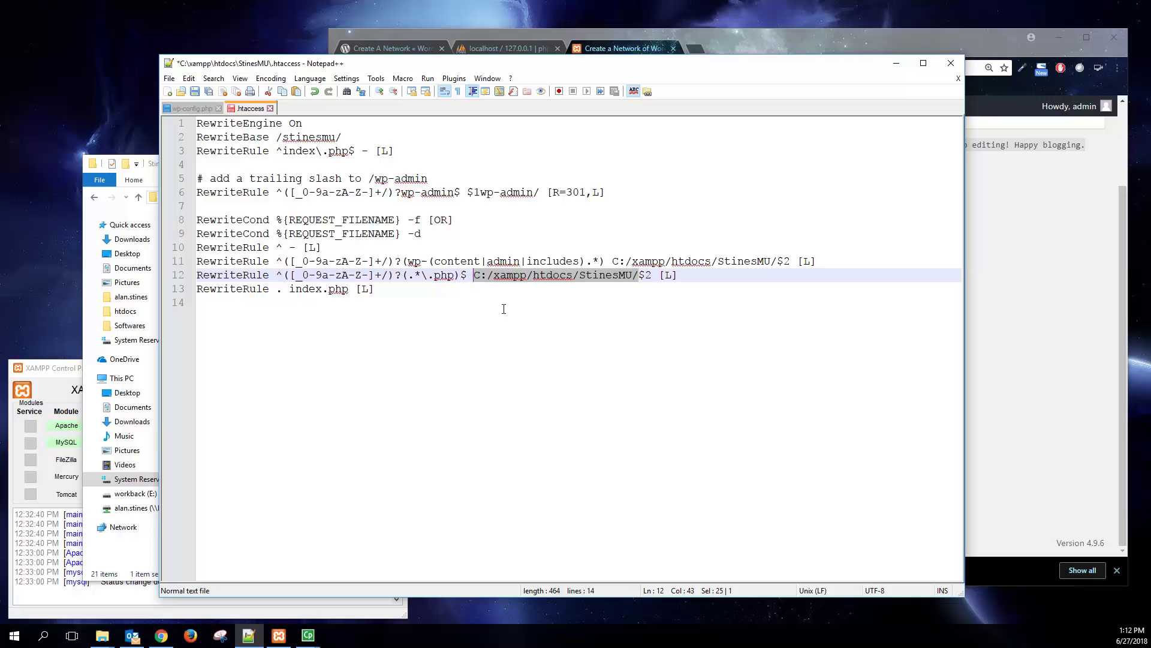
key(Delete)
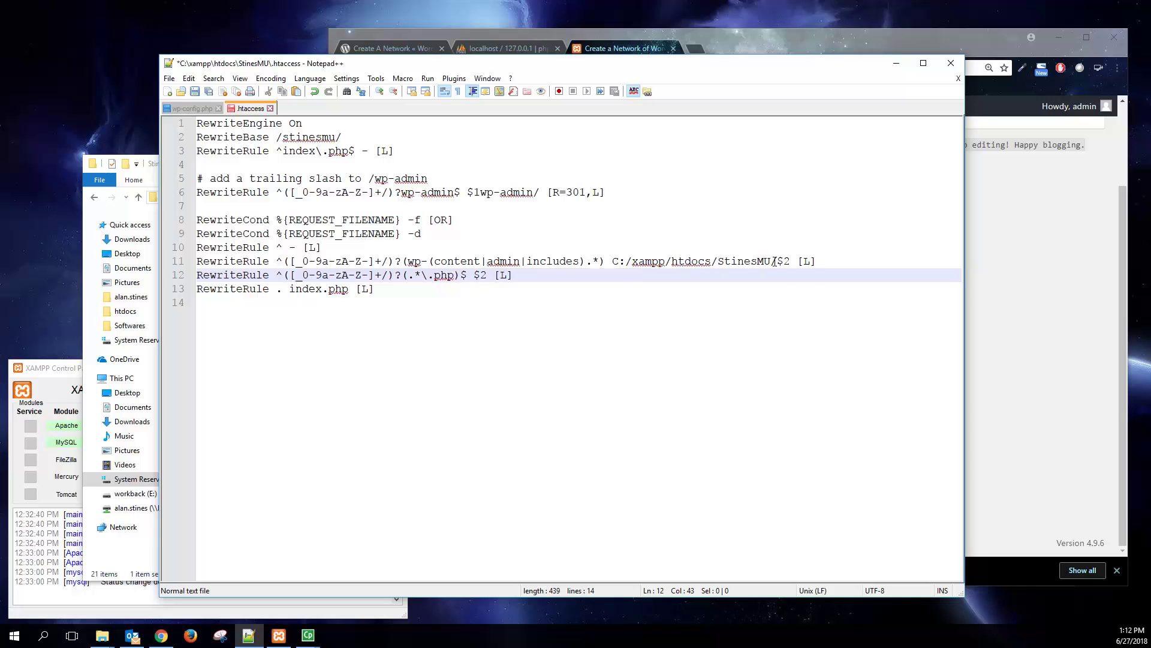
drag(774, 261, 612, 261)
key(Delete)
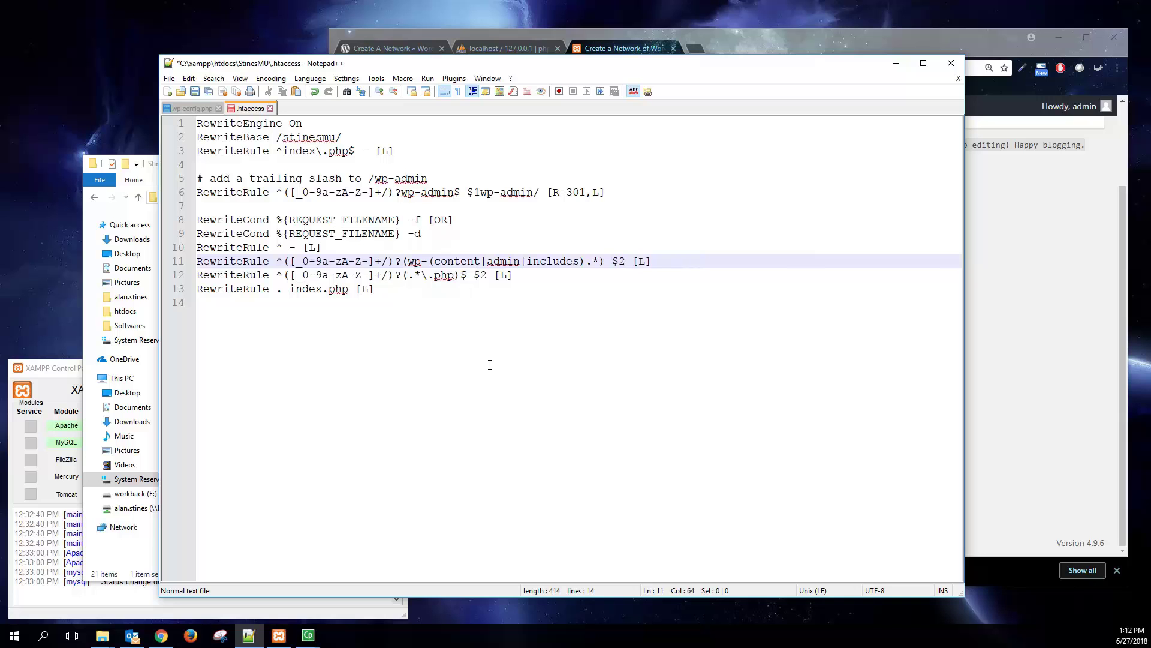
key(ctrl+s)
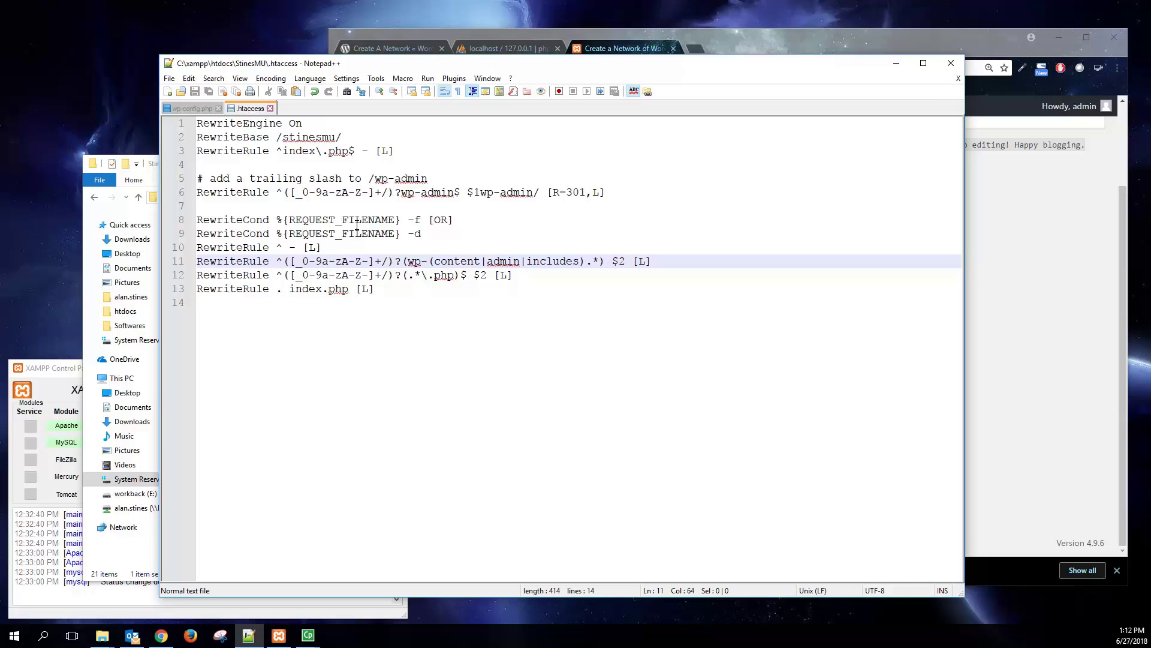
- Log out via the Howdy, admin menu and log back in as admin
click(1028, 243)
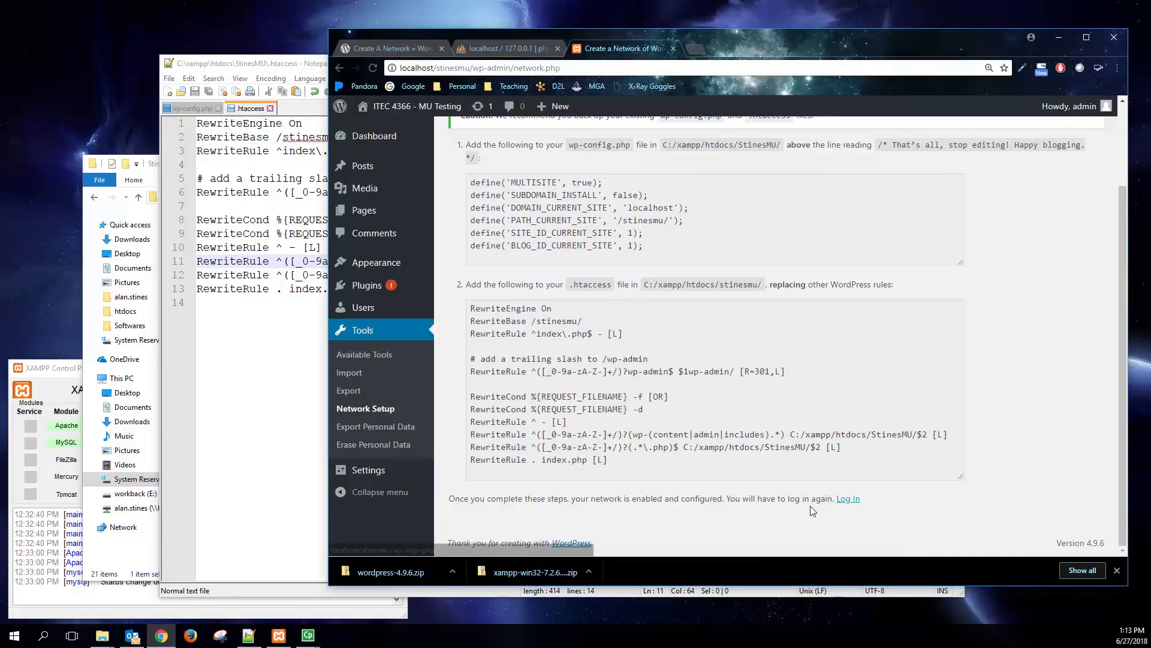
mouse_move(1072, 108)
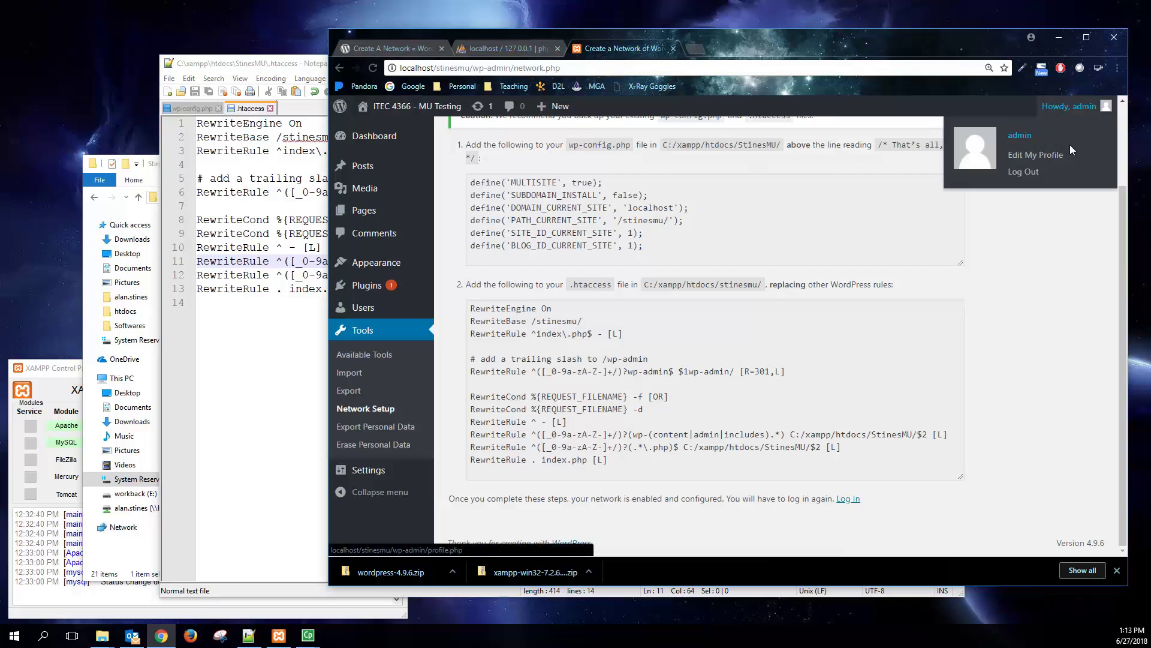
click(1023, 173)
click(598, 198)
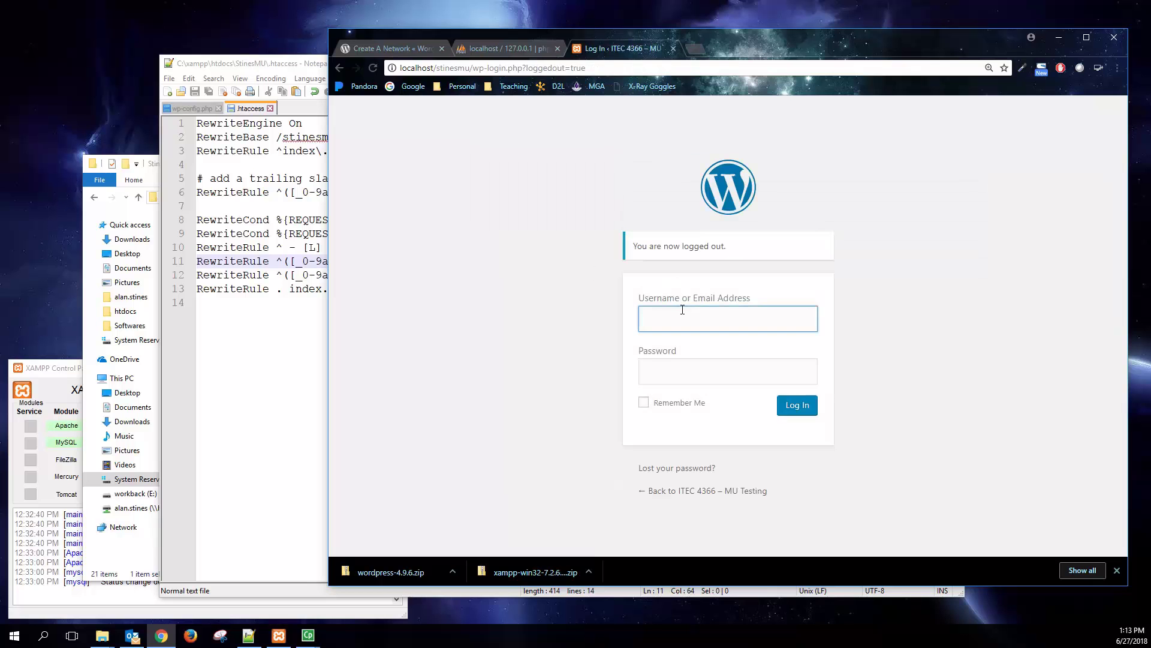
text(admin)
key(Tab)
text(••••••)
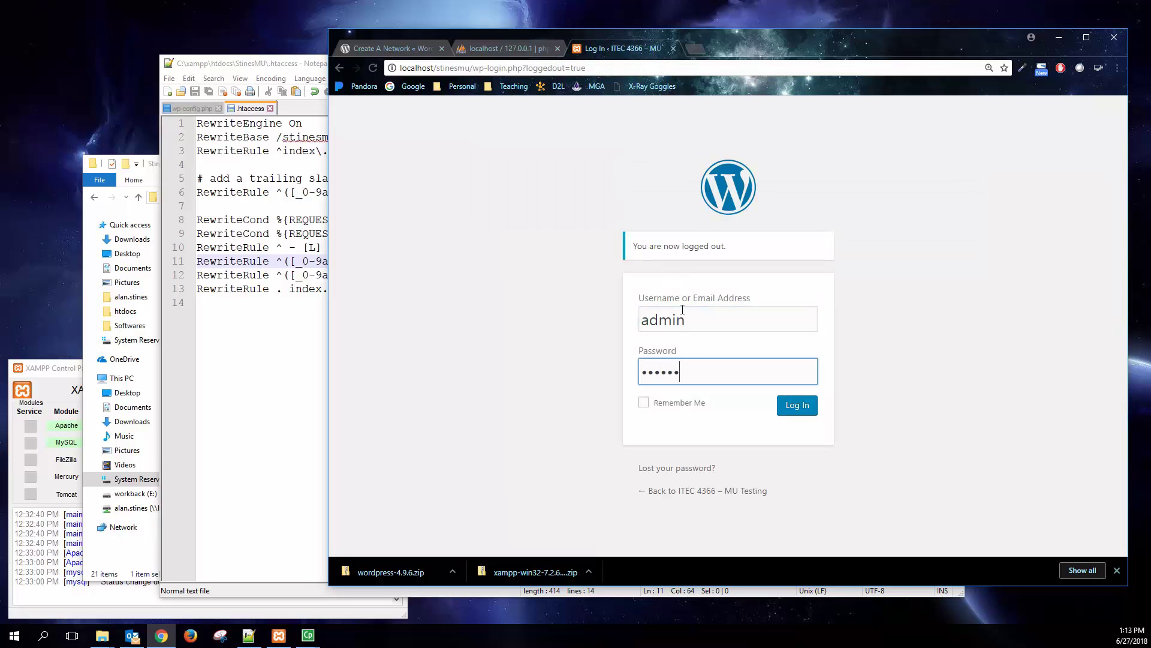
text(••)
key(Return)
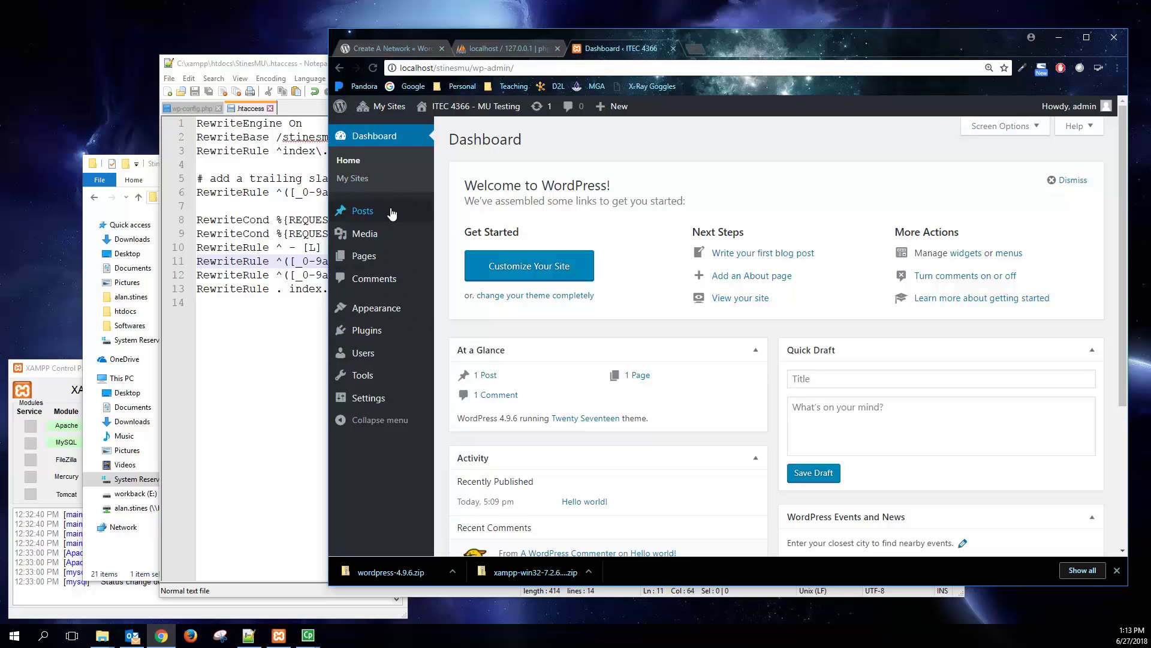
- Go to My Sites > Network Admin > Dashboard, then open the Sites list
mouse_move(394, 108)
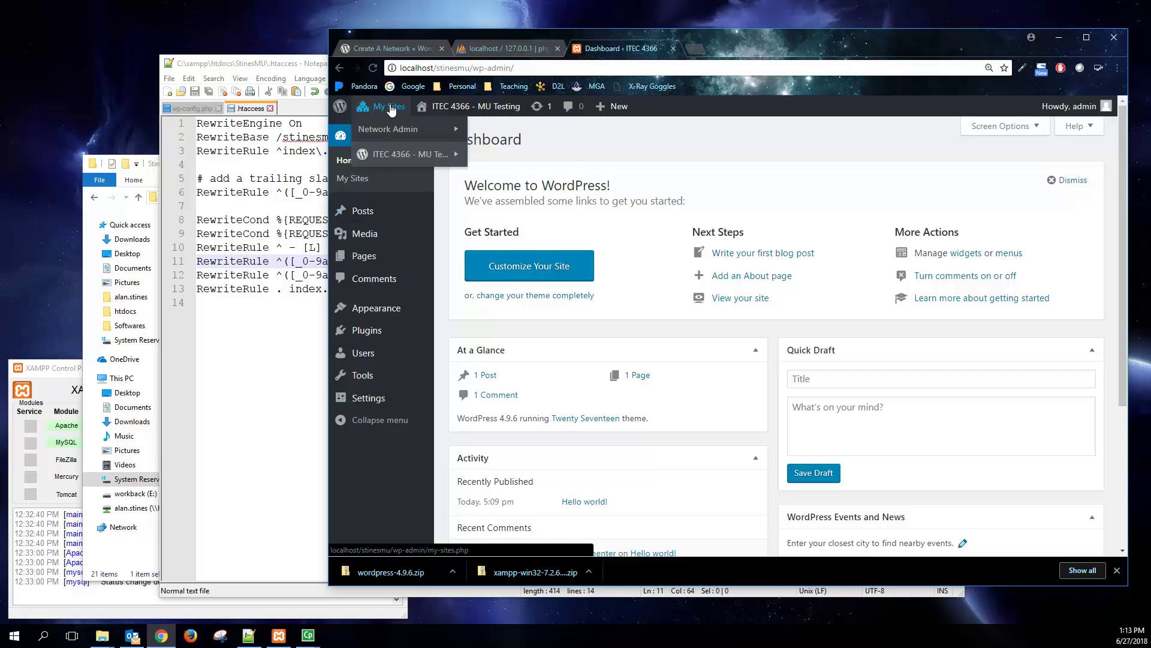
mouse_move(380, 133)
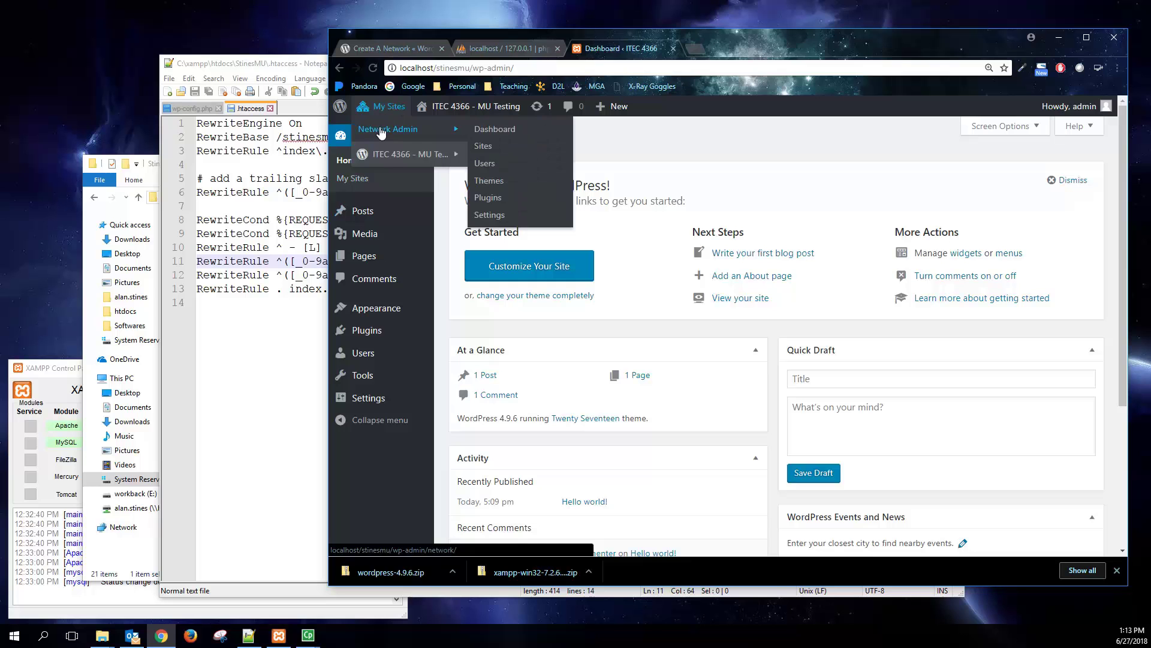
mouse_move(385, 158)
click(507, 133)
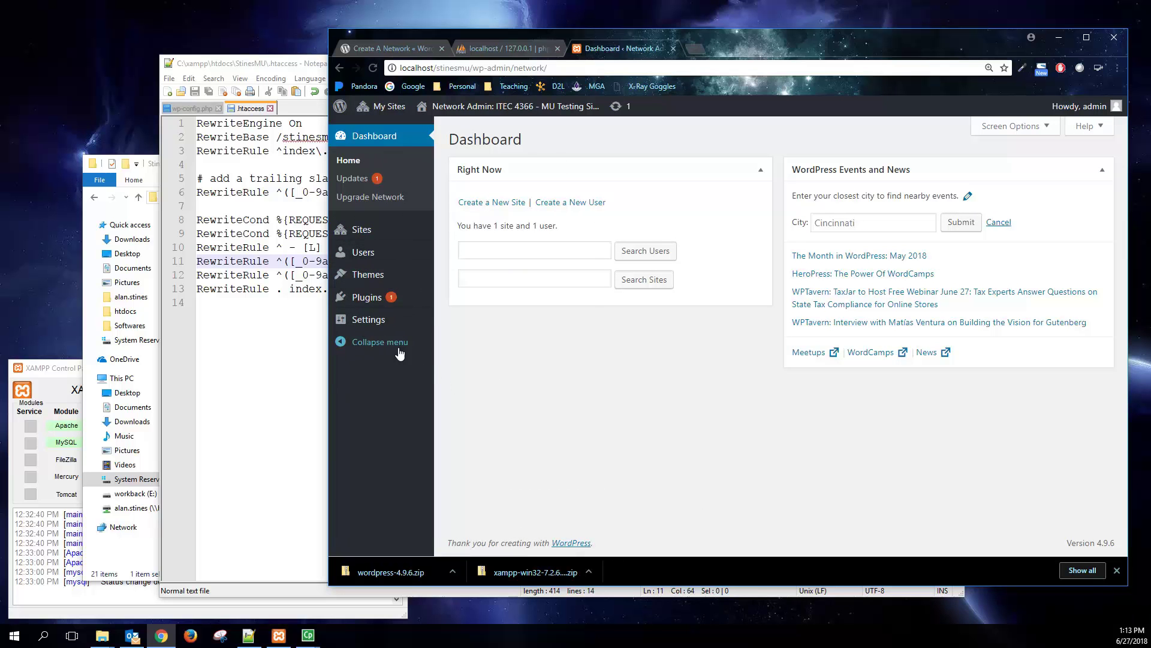
click(369, 233)
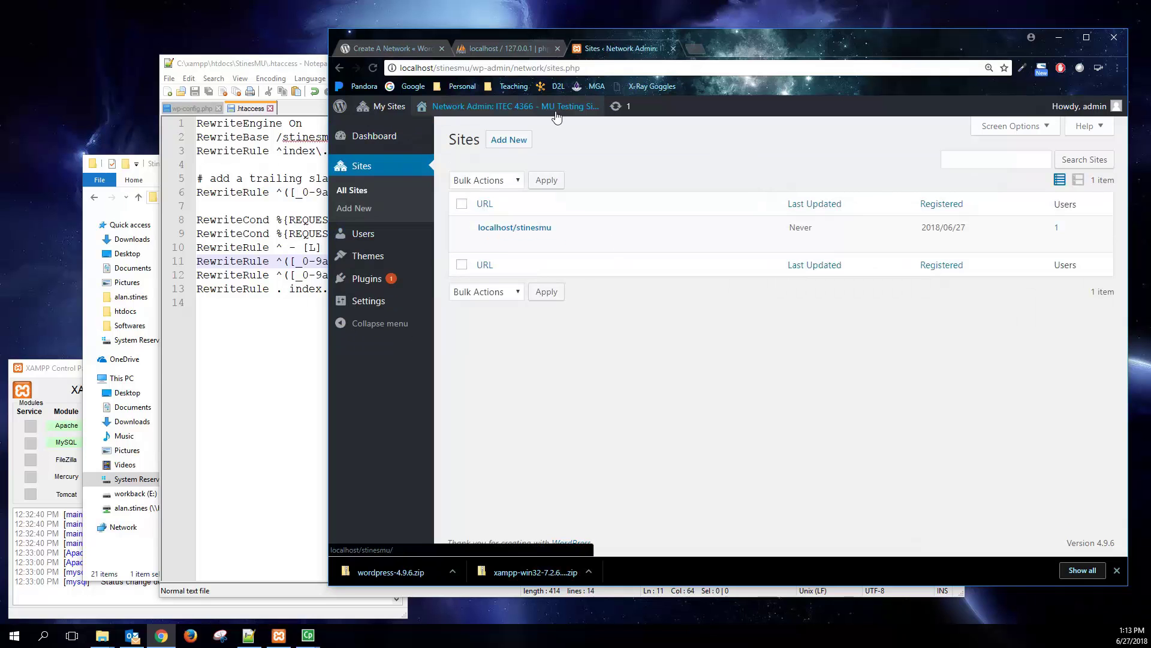
- Start a new site with address 'gaming' and title 'Gaming Reviews and Recommends'
click(509, 140)
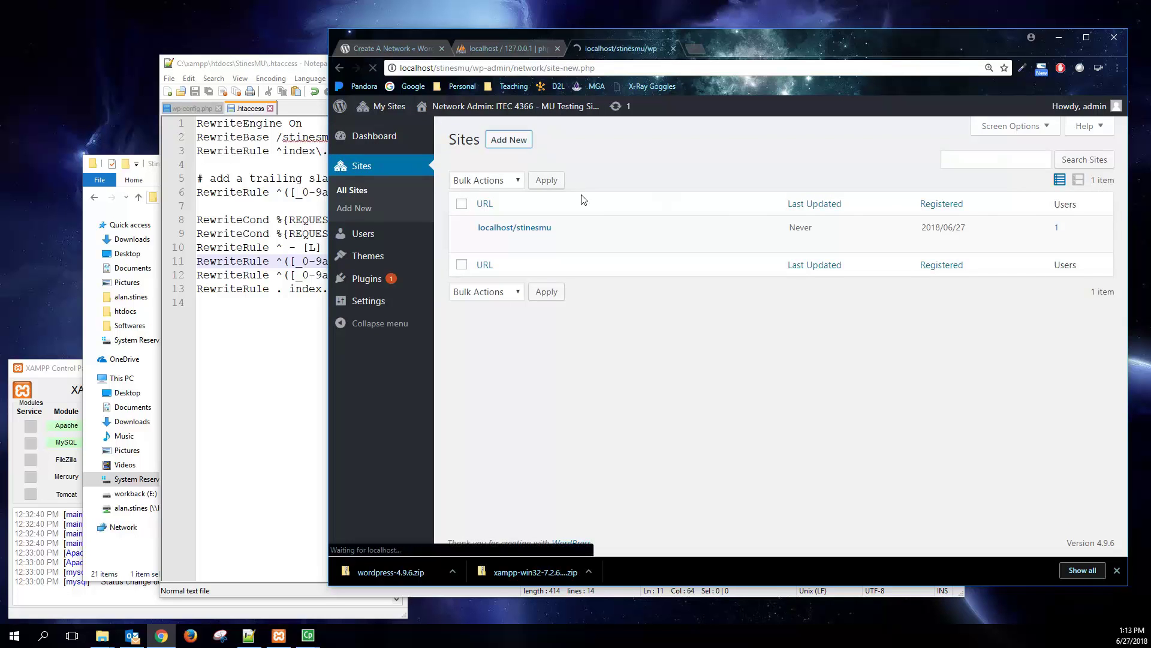
click(713, 173)
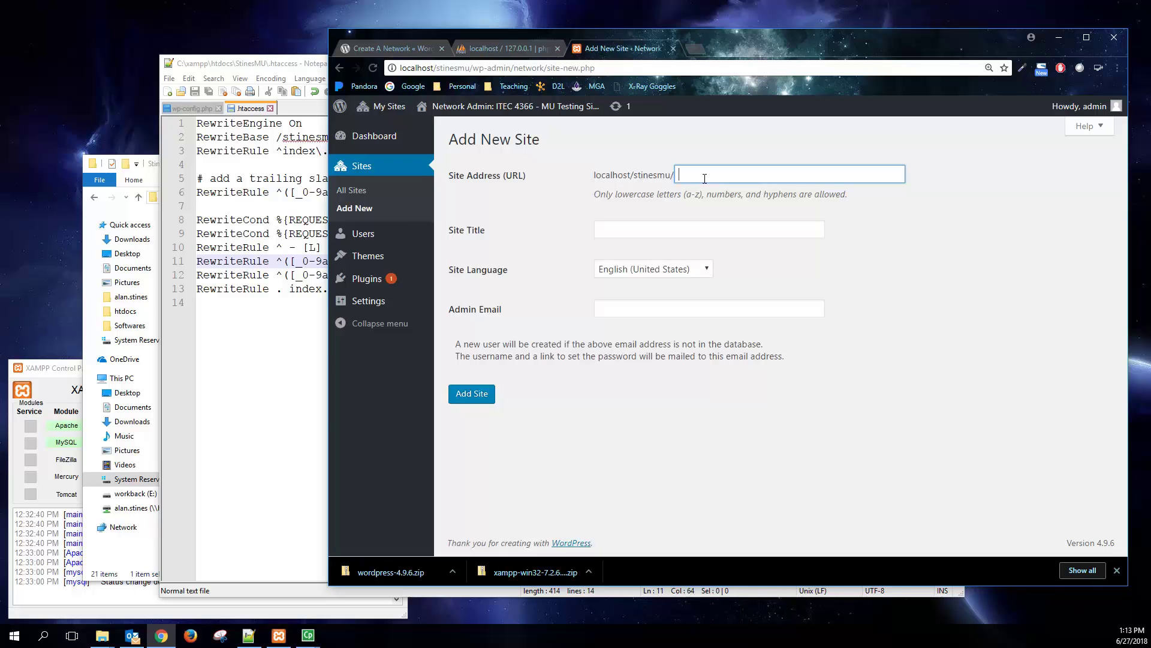
text(gaming)
click(672, 229)
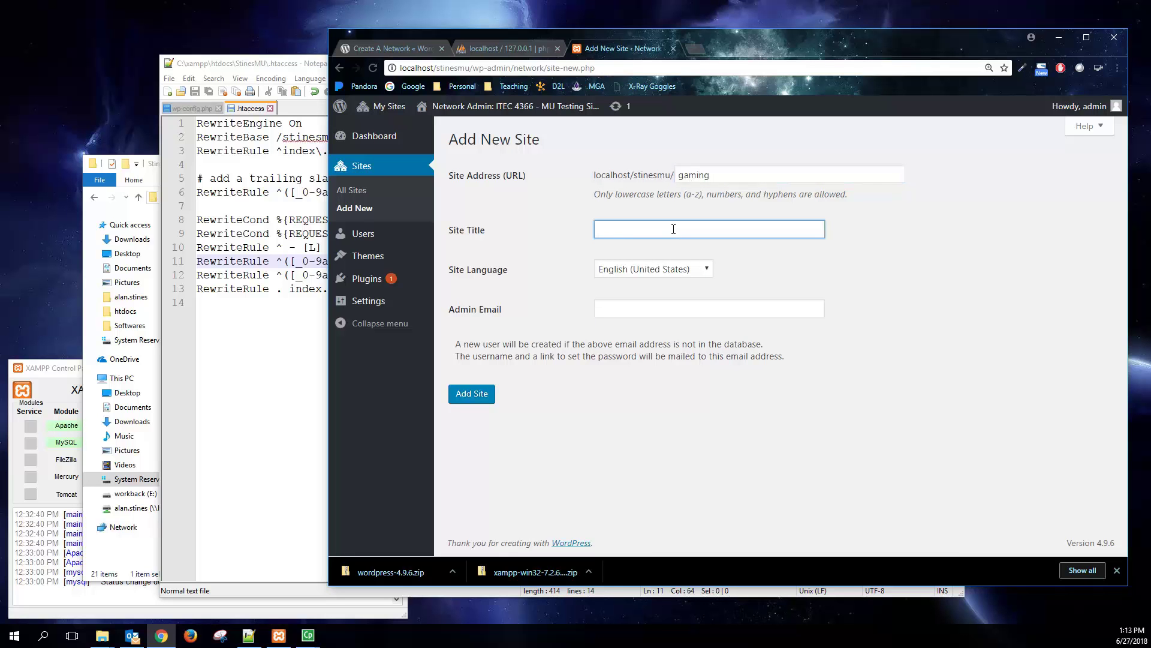
text(Gaming Reco)
text(mmendation)
key(BackSpace)
key(BackSpace)
key(BackSpace)
key(BackSpace)
key(BackSpace)
key(BackSpace)
key(BackSpace)
key(BackSpace)
key(BackSpace)
key(BackSpace)
key(BackSpace)
key(BackSpace)
key(BackSpace)
text(Reviews and Recommends)
- Enter the site admin's e-mail address, add the site, and list all network sites
click(639, 310)
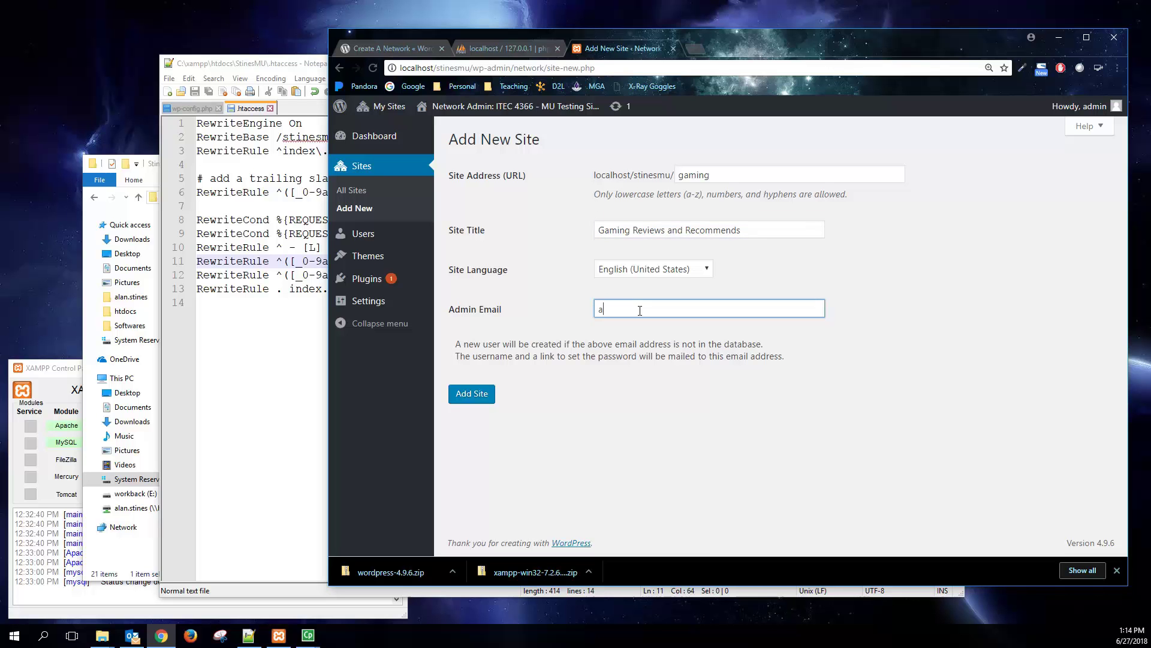
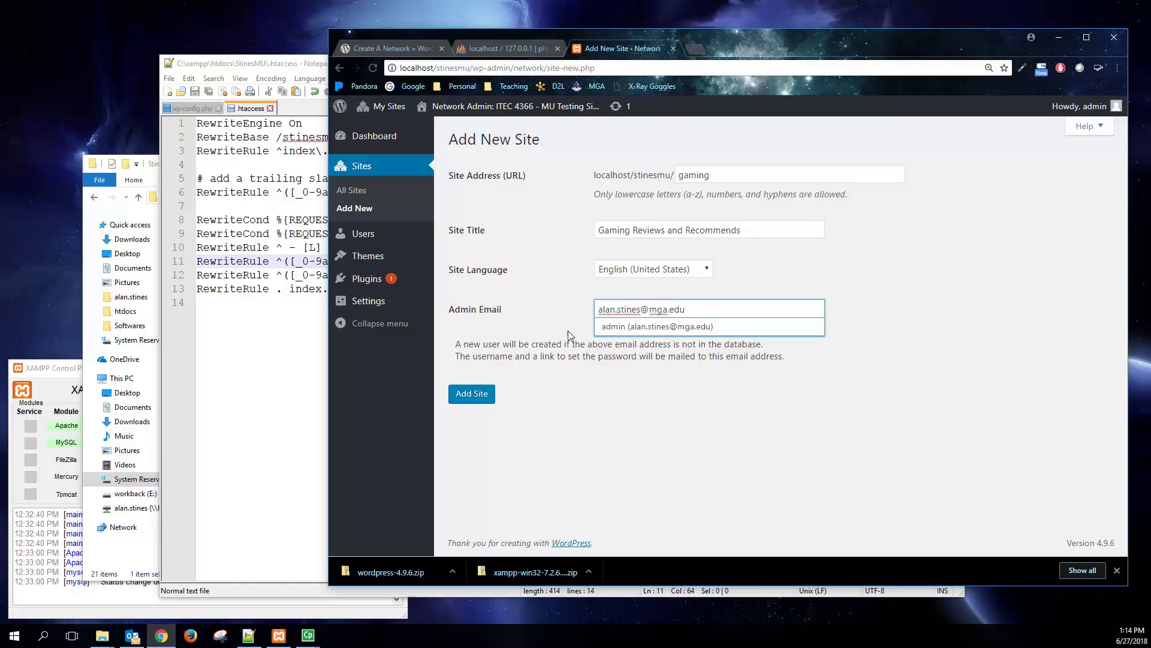
drag(544, 344, 726, 346)
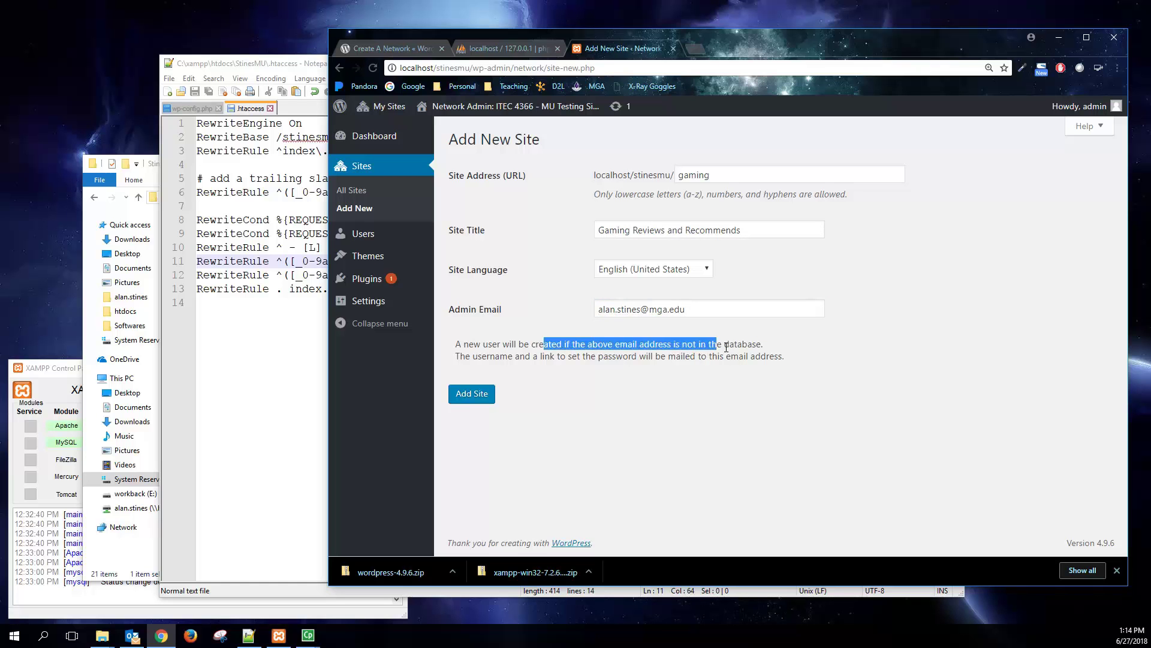
click(708, 305)
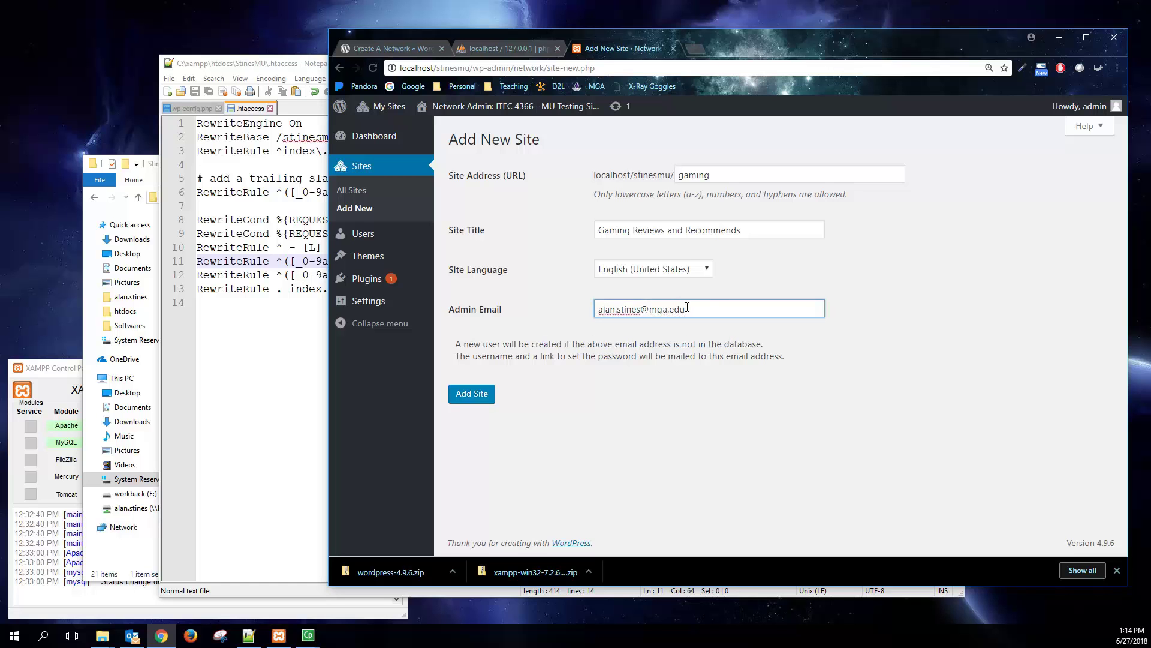
click(688, 307)
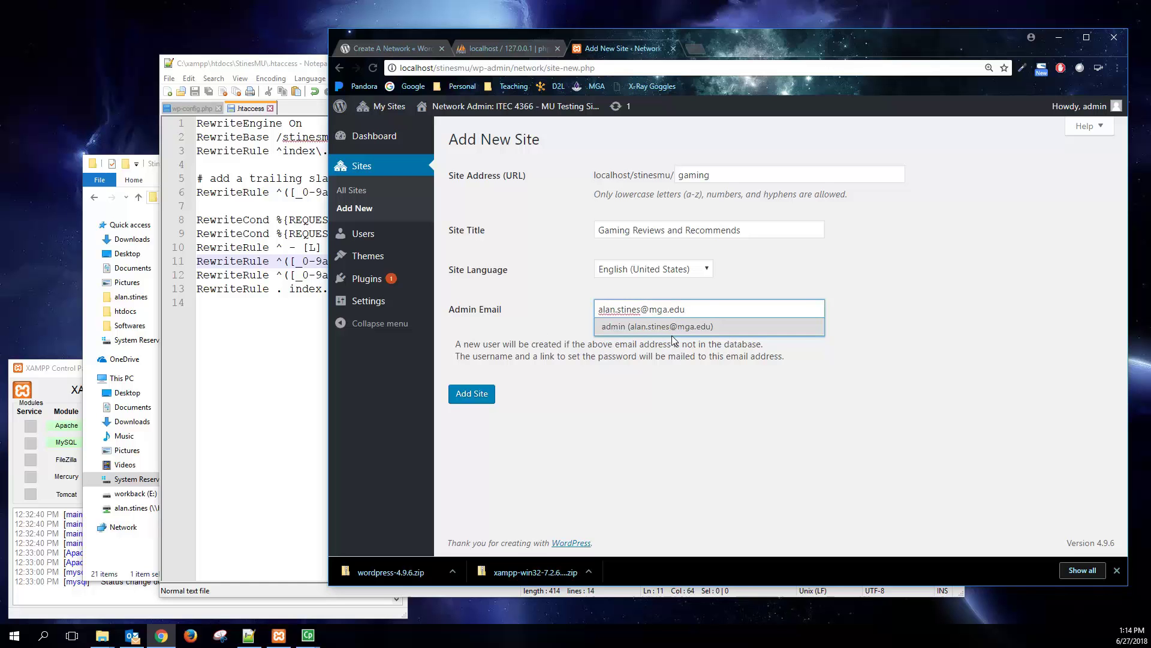
click(679, 330)
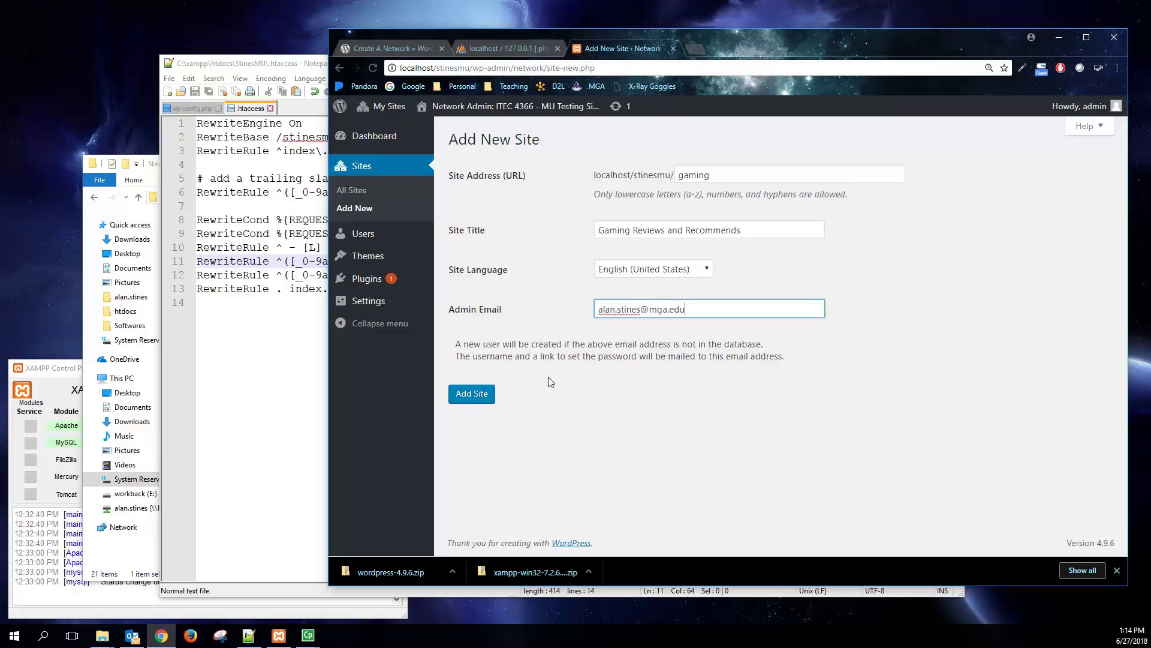
click(474, 396)
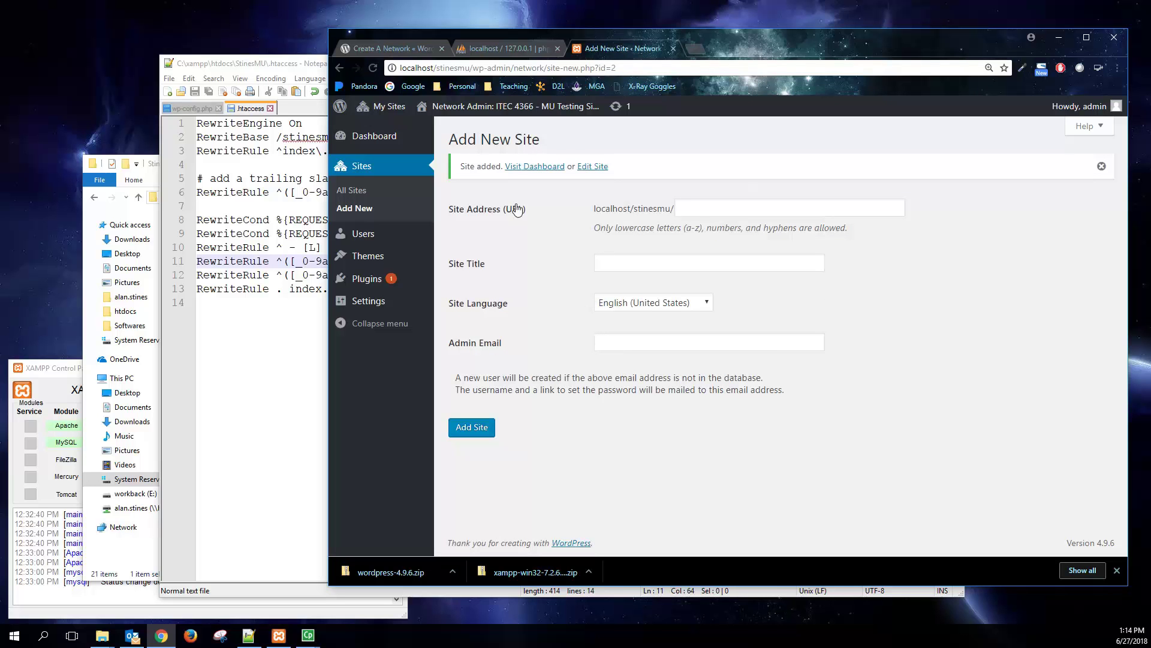
click(359, 192)
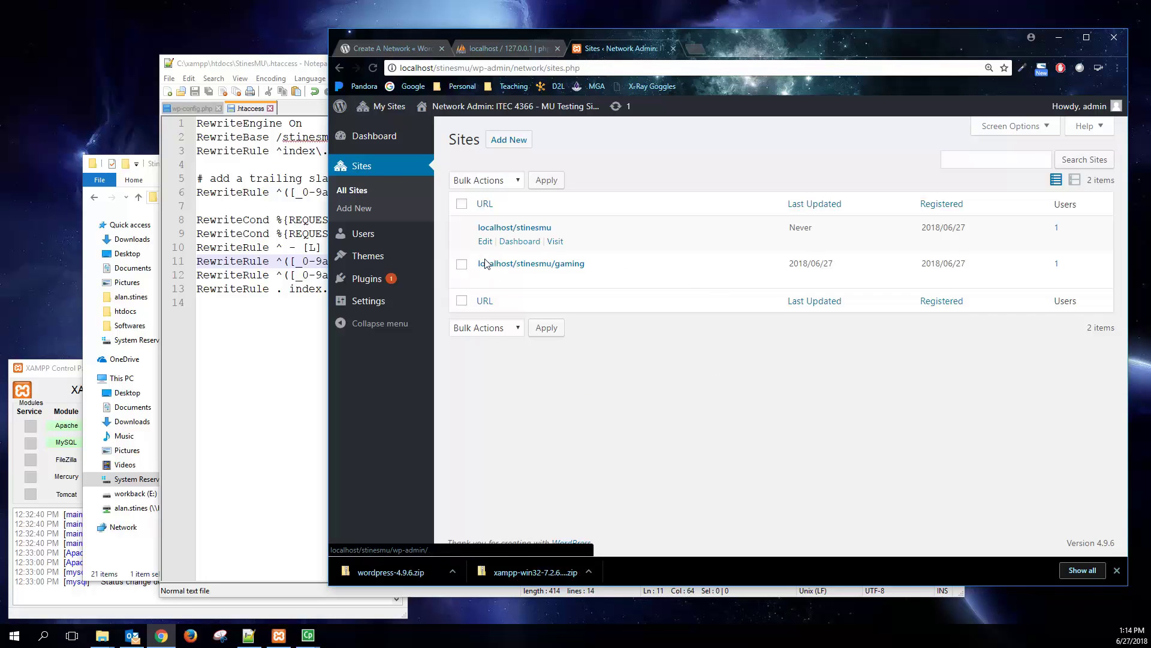
- From the network Add Themes page, install Lightly, Business Craft, Blask and Business Consultant
click(387, 257)
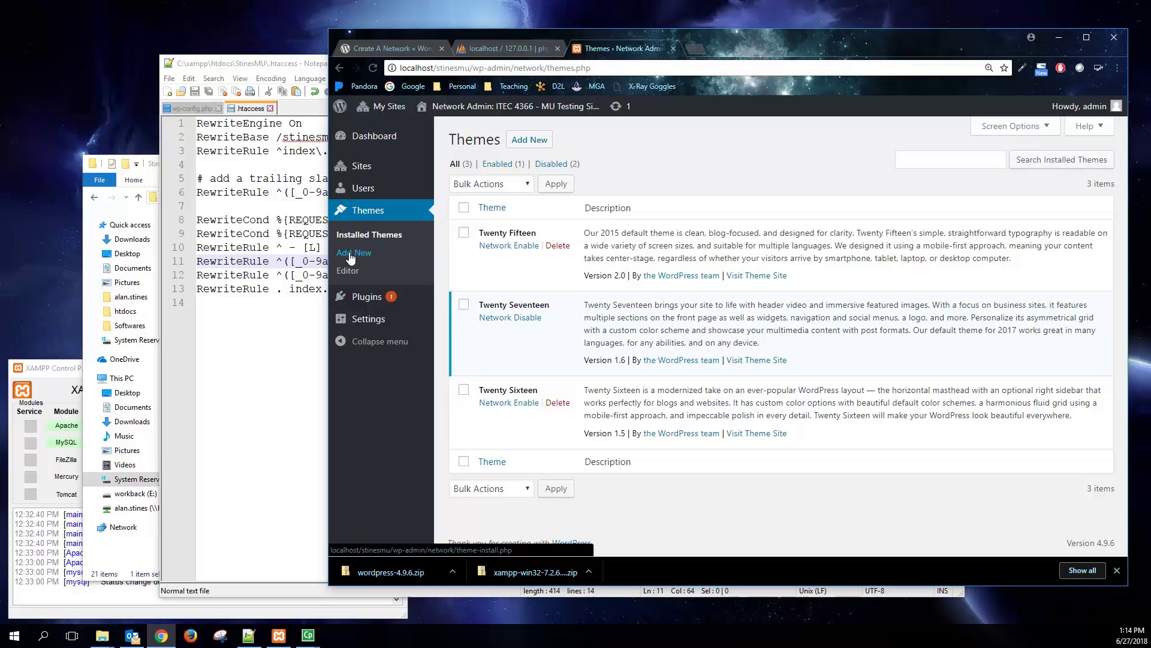
click(530, 140)
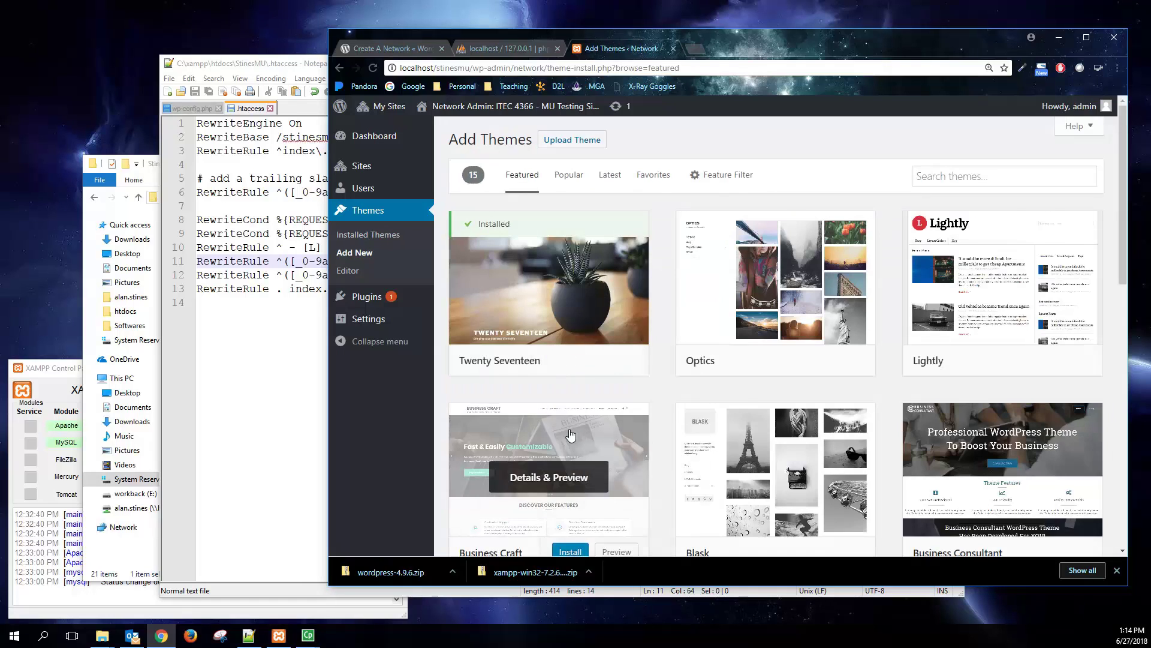
scroll(779, 450, down, 1)
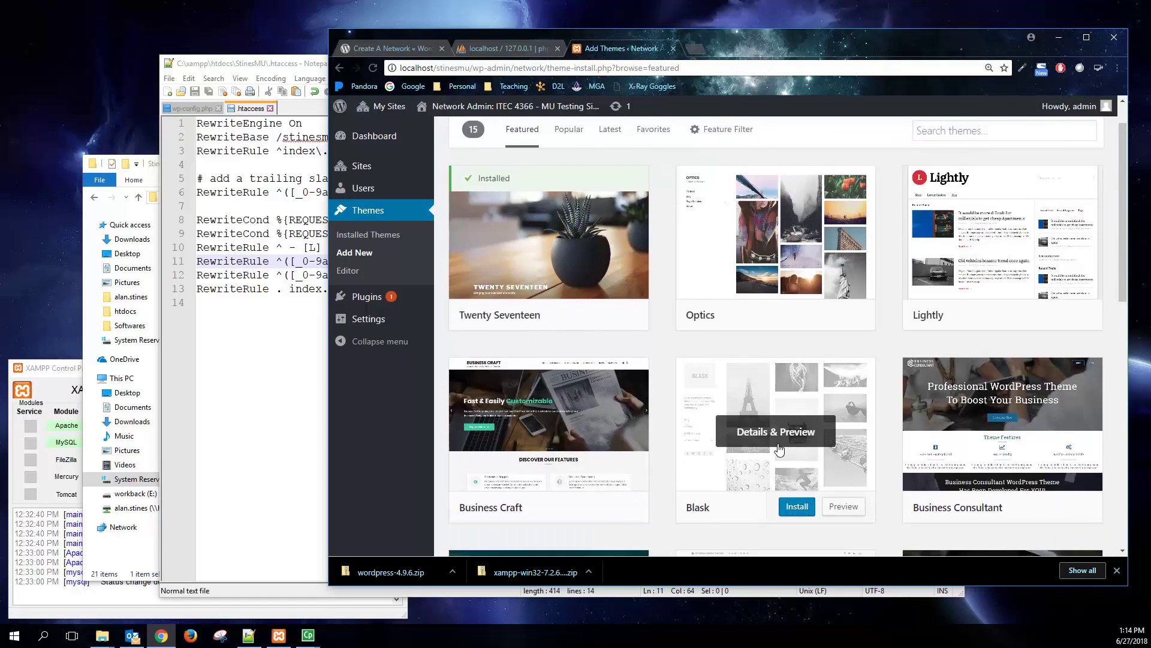
scroll(869, 389, up, 1)
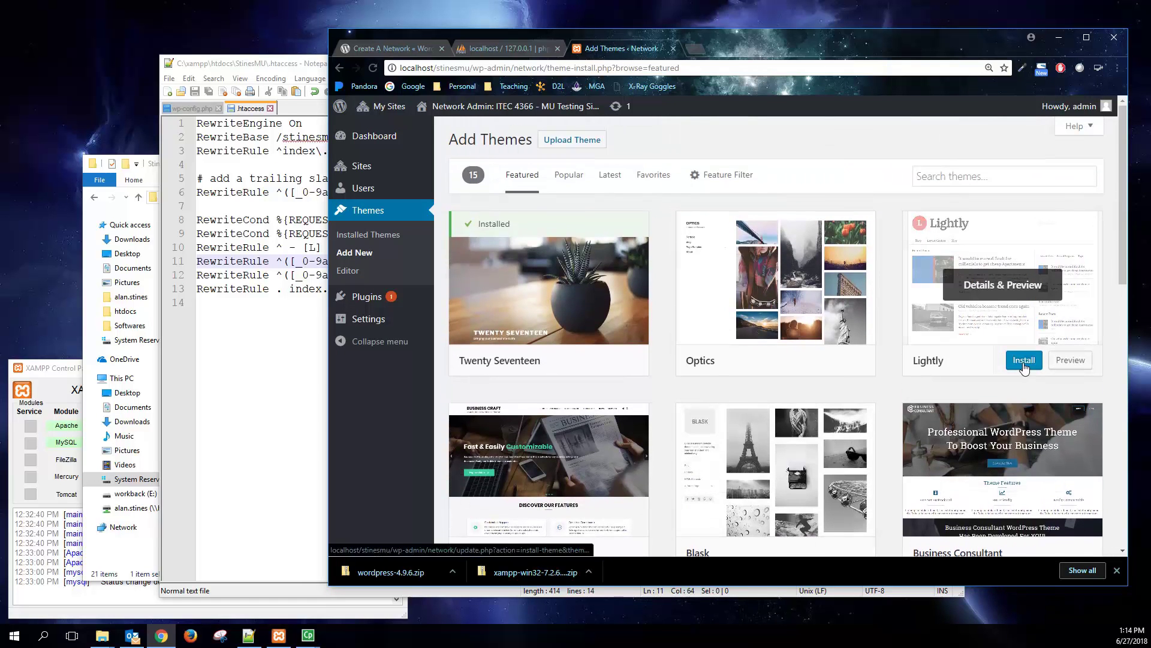
click(1024, 360)
scroll(775, 405, down, 3)
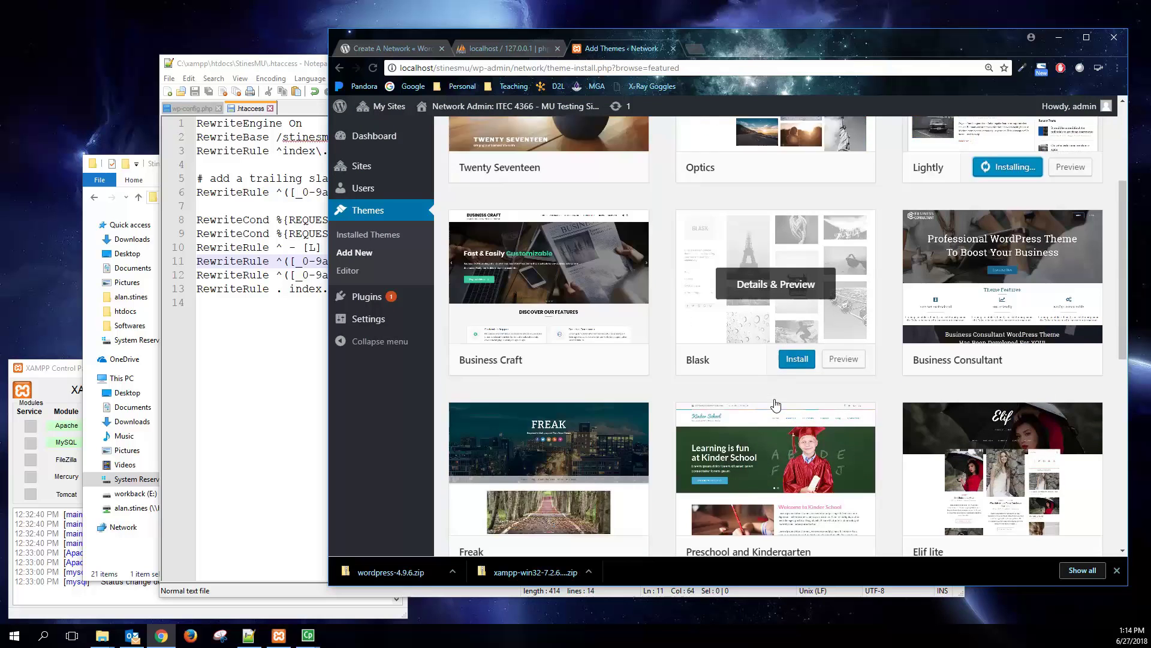
scroll(776, 405, up, 1)
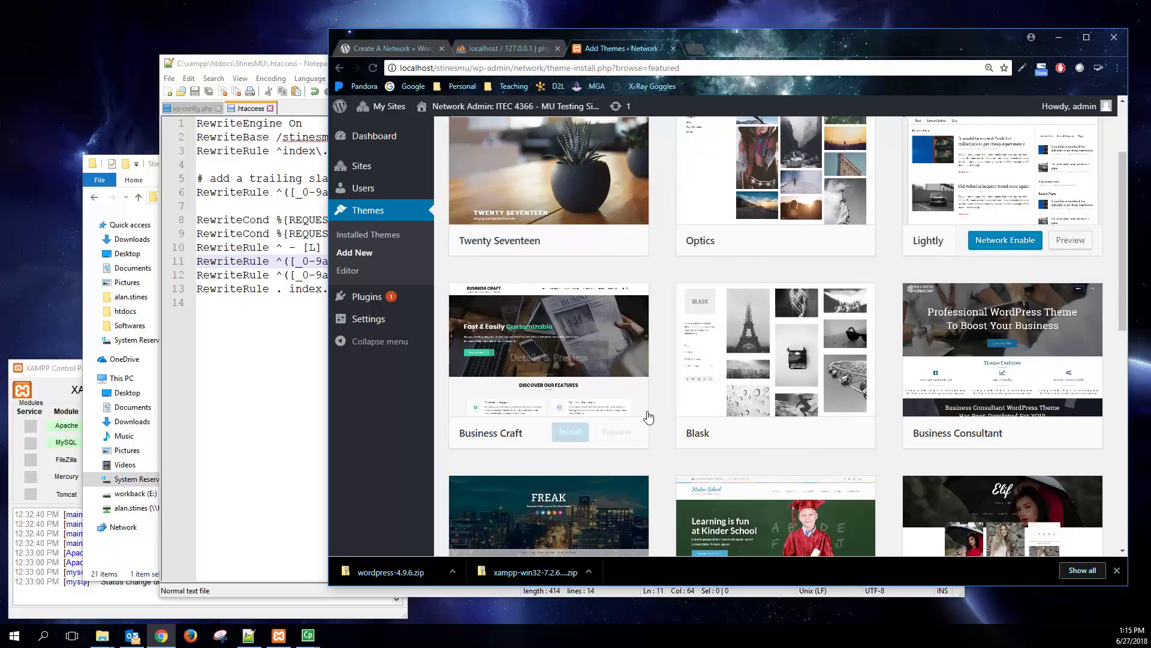
click(570, 434)
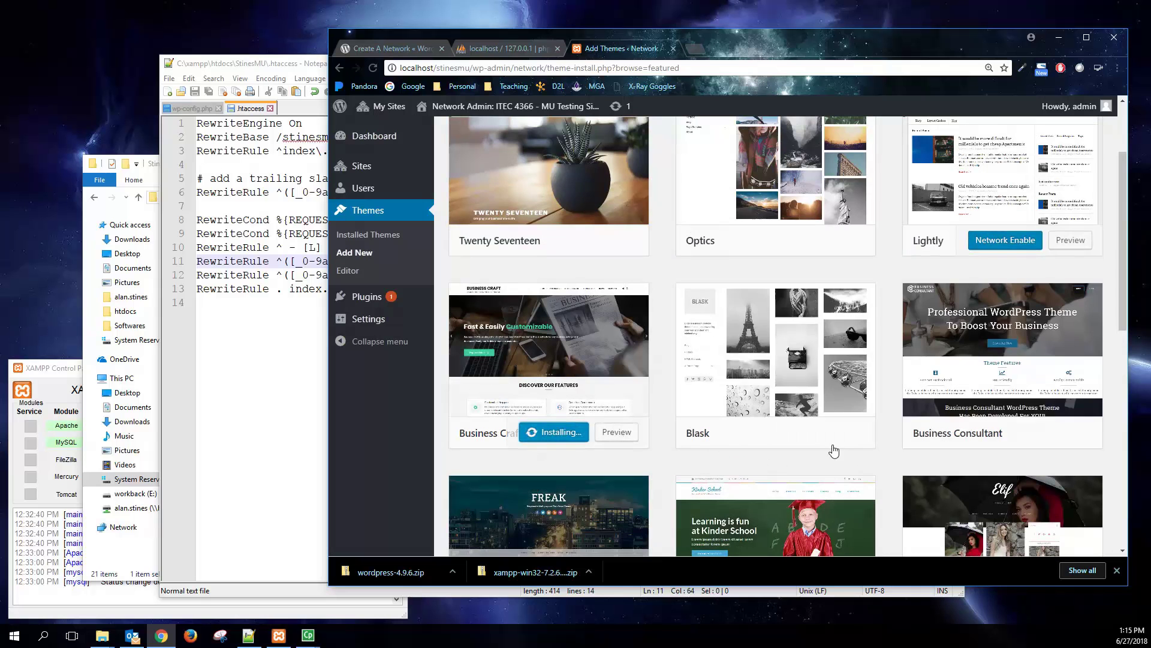
click(798, 432)
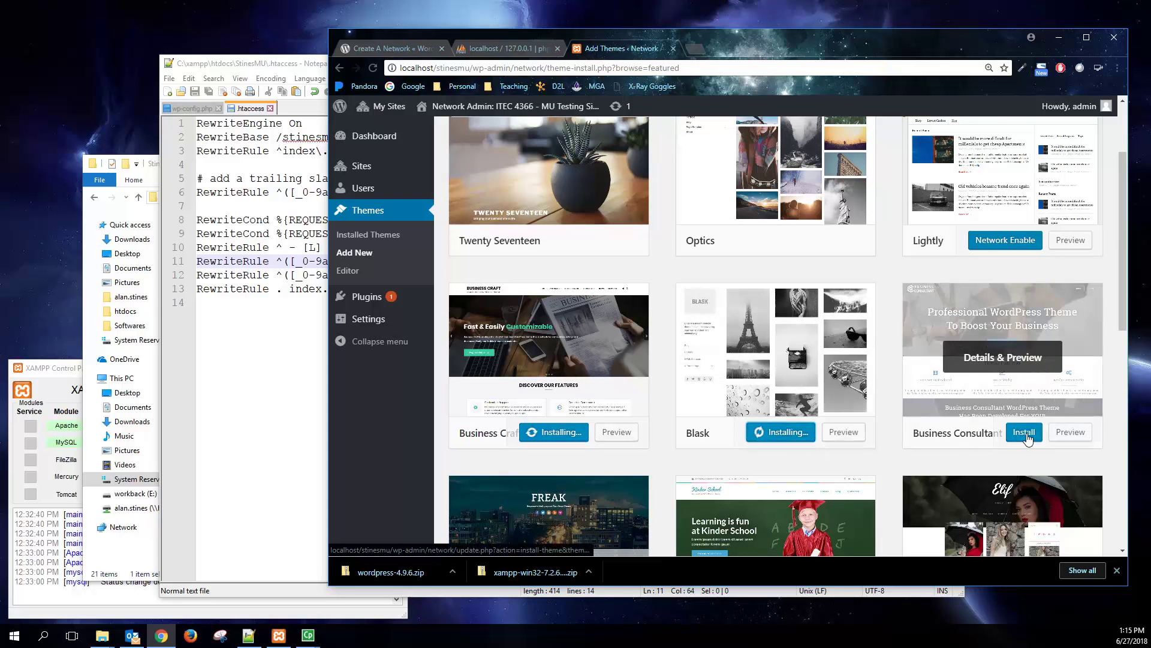
click(1024, 433)
- Install Freak, Preschool and Kindergarten, Impronta, HeroPress and Corporate Club themes
scroll(840, 395, down, 5)
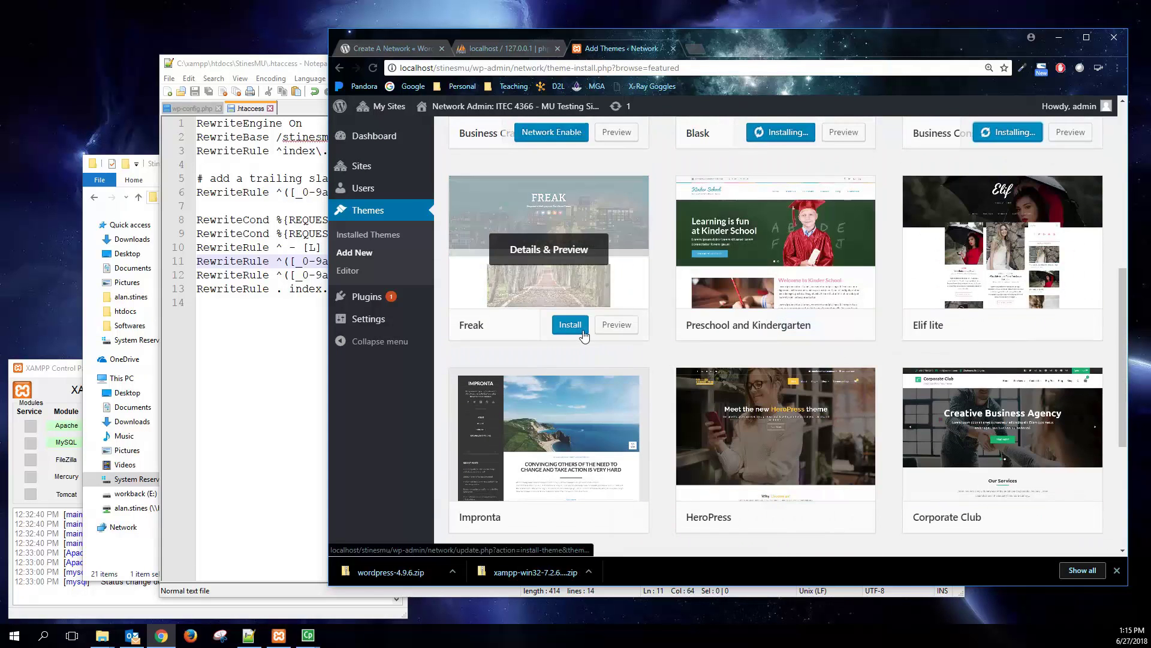
click(584, 335)
click(798, 327)
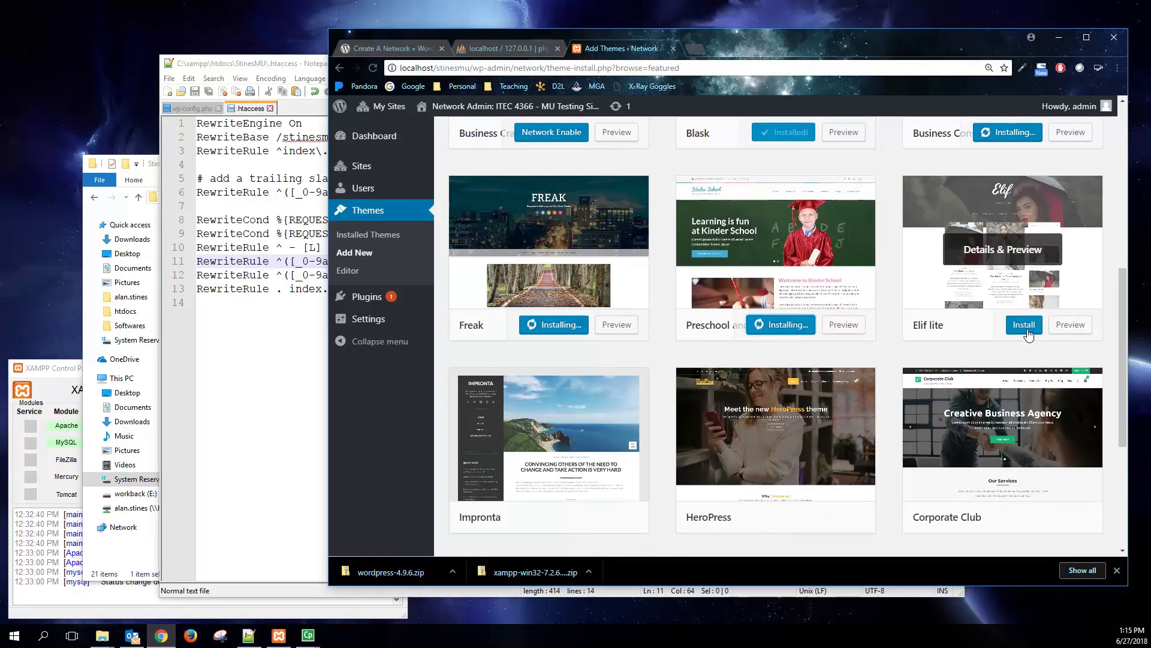
scroll(575, 474, down, 1)
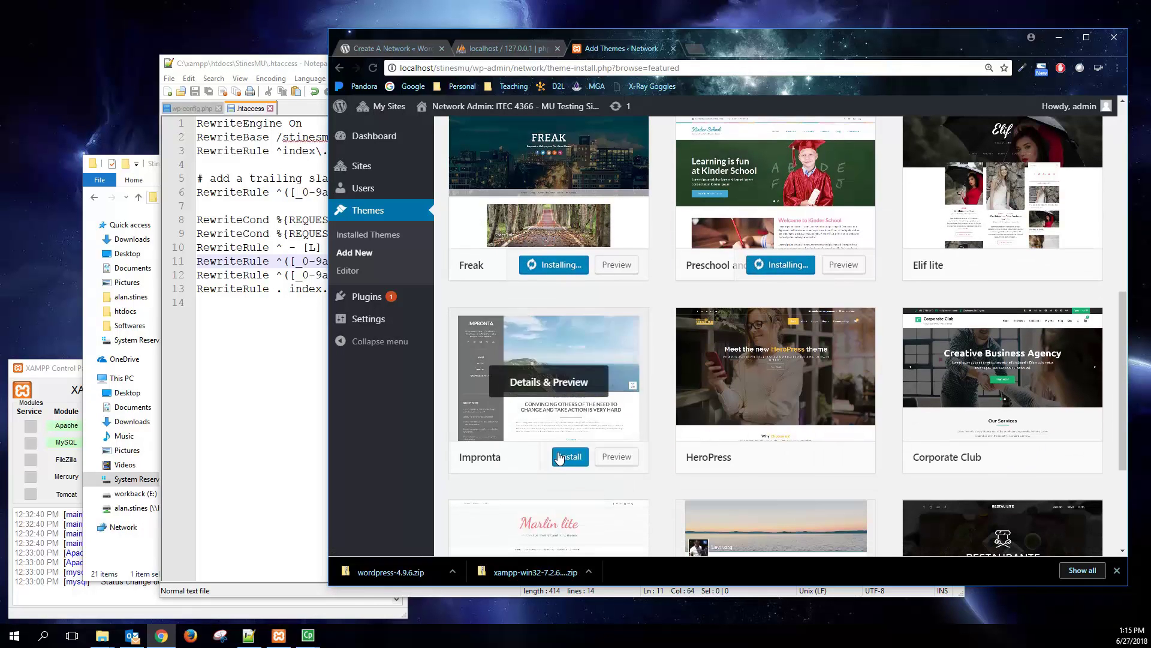
click(559, 457)
click(796, 457)
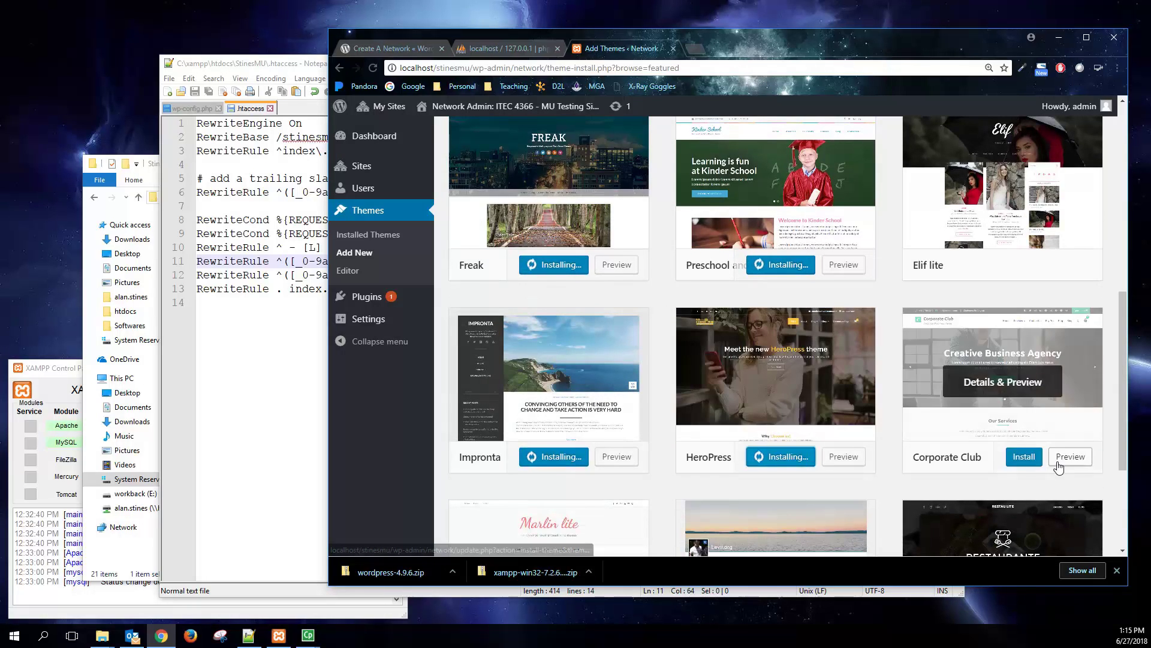
click(1024, 456)
- Install the Marlin lite, Levii, Restau Lite and Elif lite themes
scroll(840, 461, down, 3)
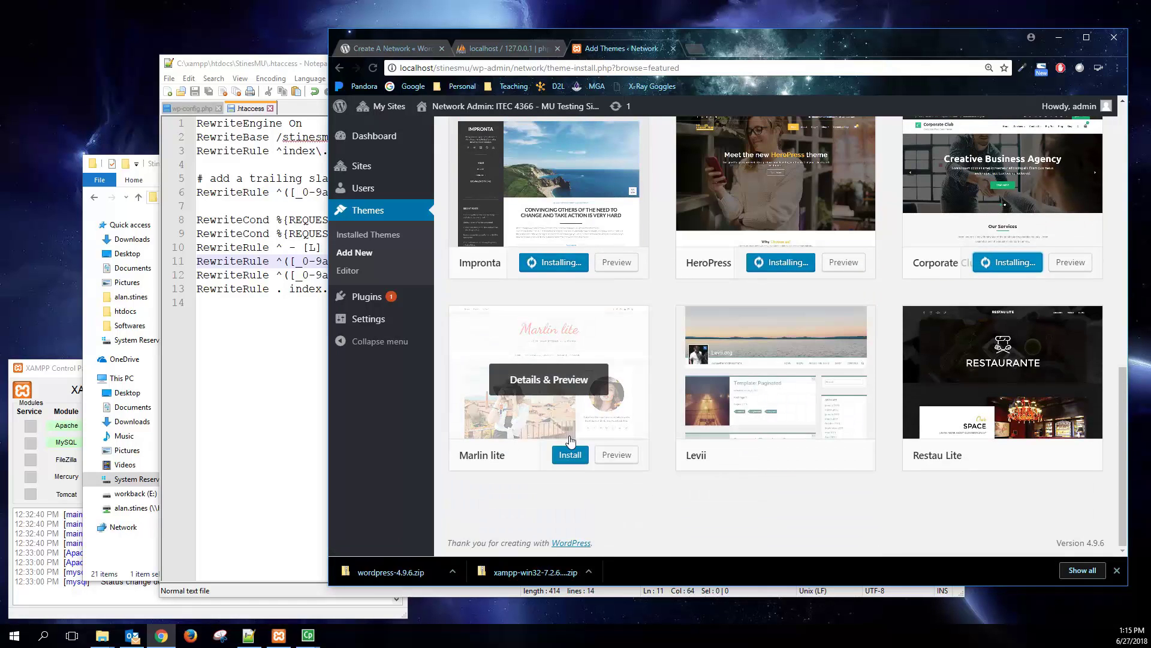
click(570, 454)
click(795, 457)
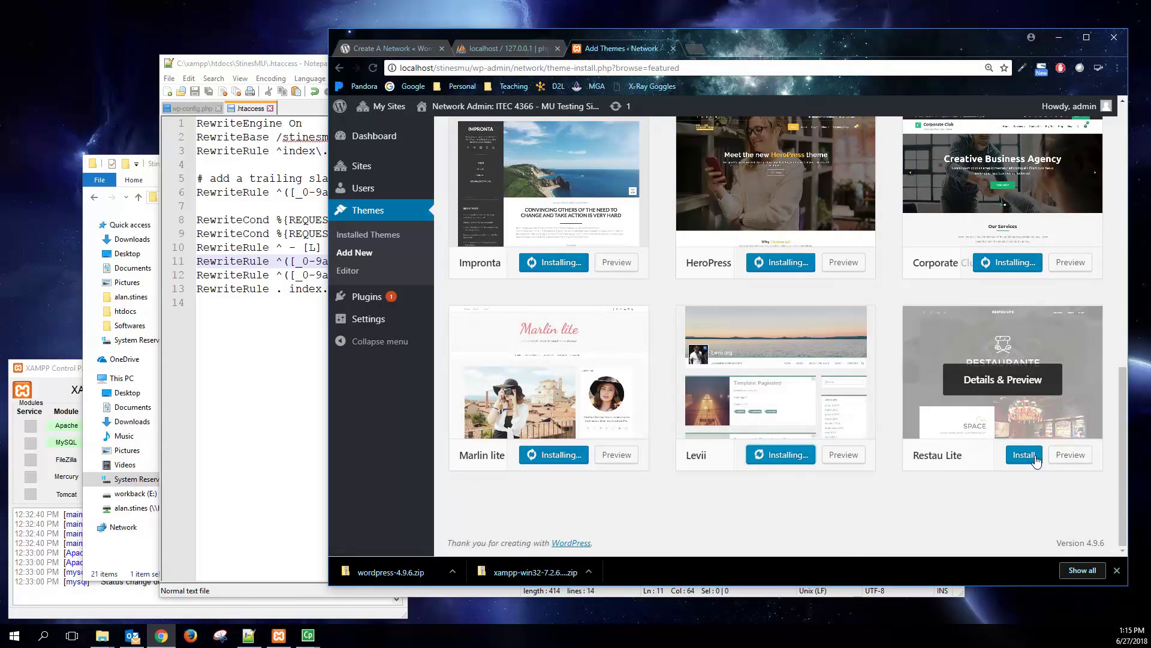
click(1035, 458)
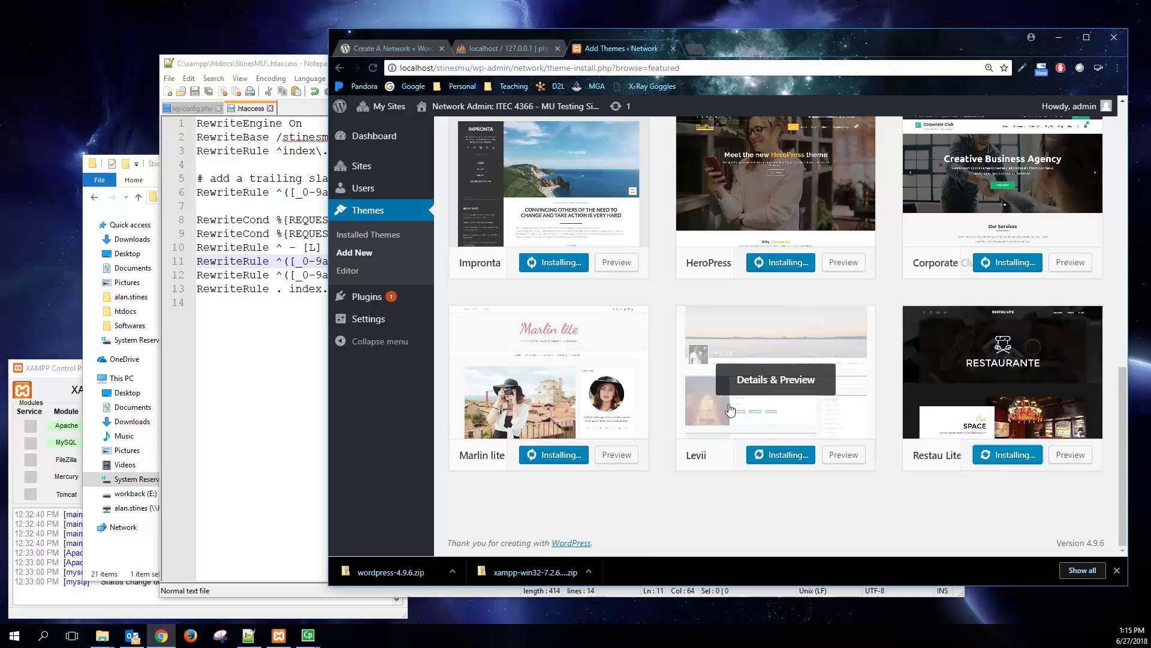
scroll(754, 388, up, 5)
scroll(719, 424, up, 4)
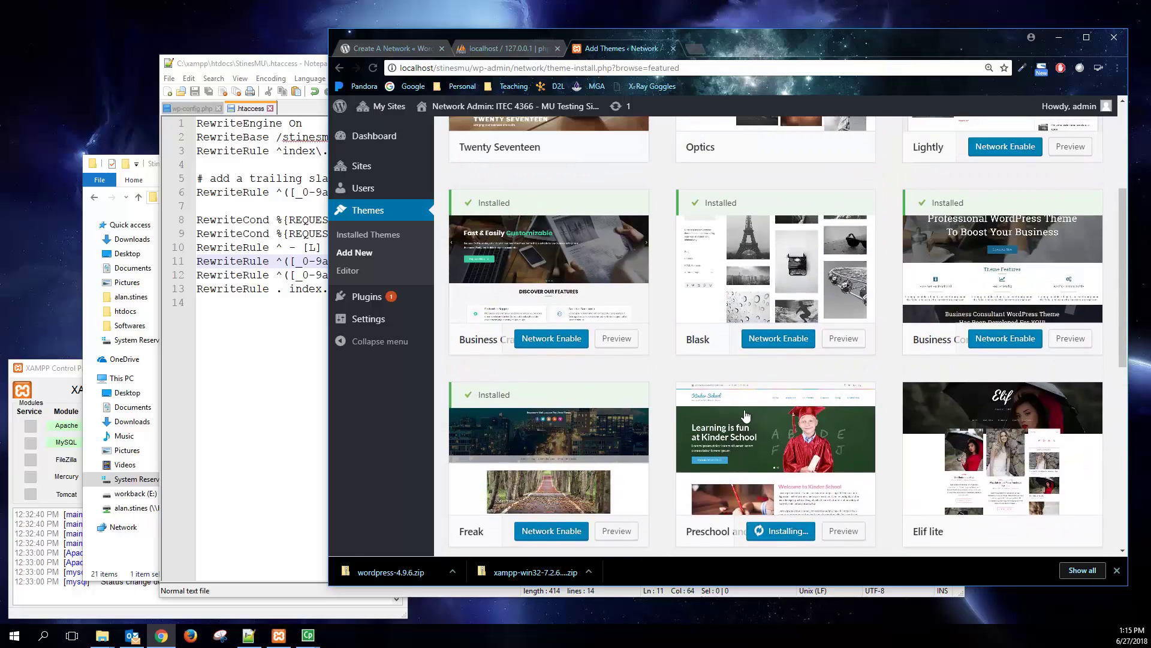
scroll(750, 420, down, 6)
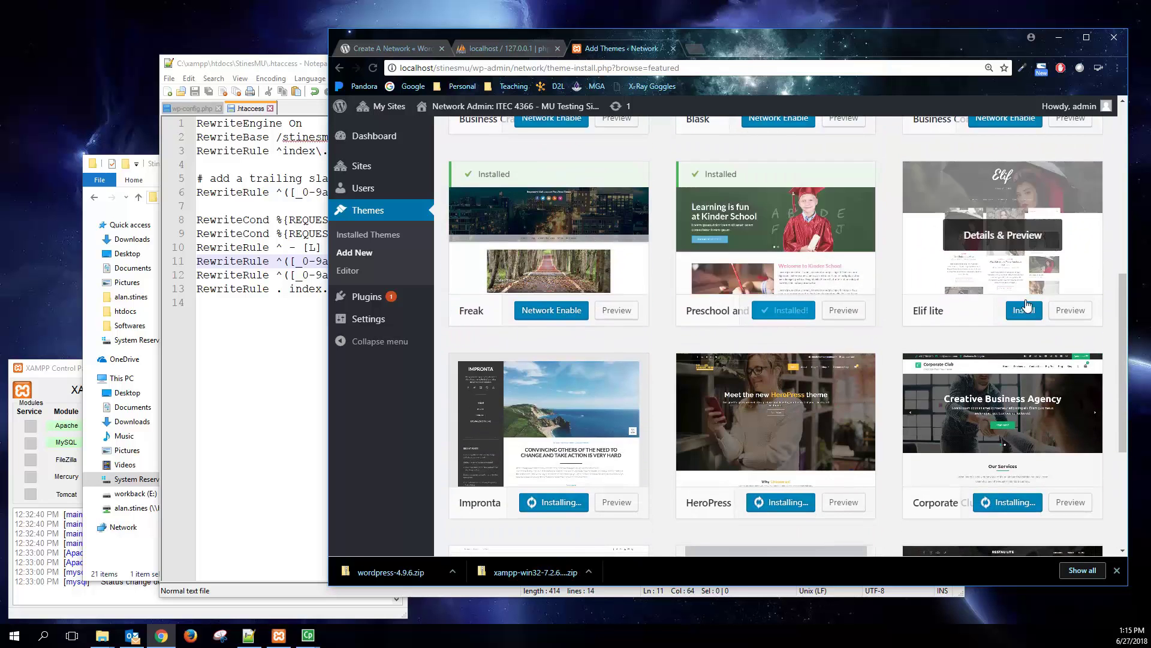
click(1007, 310)
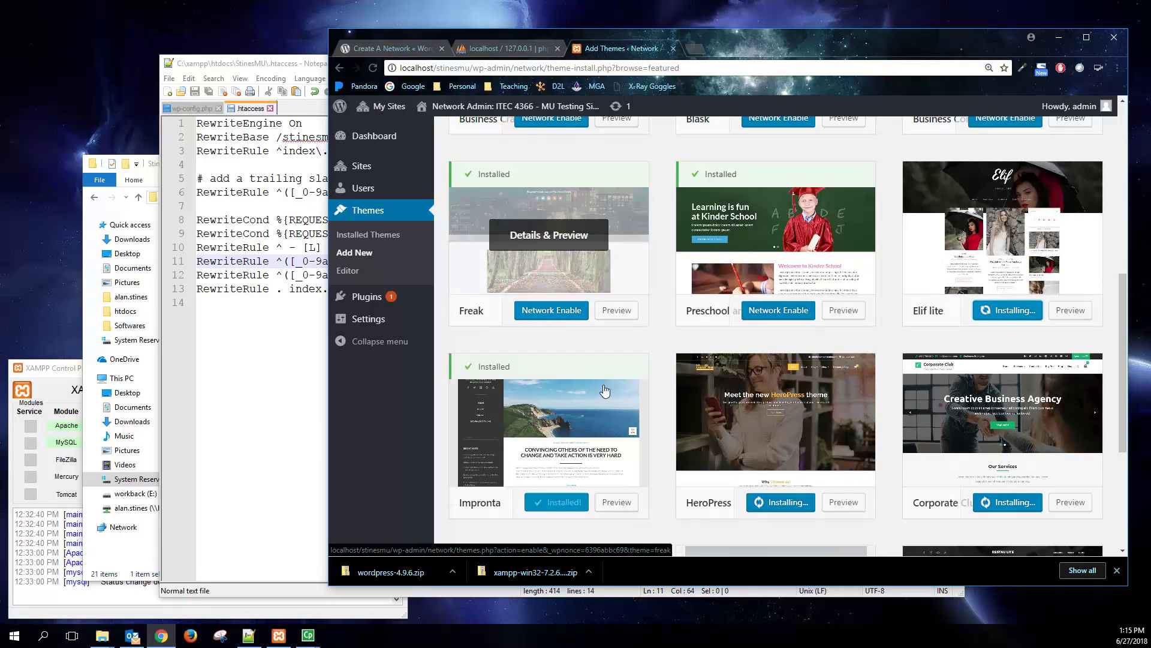
scroll(599, 384, down, 4)
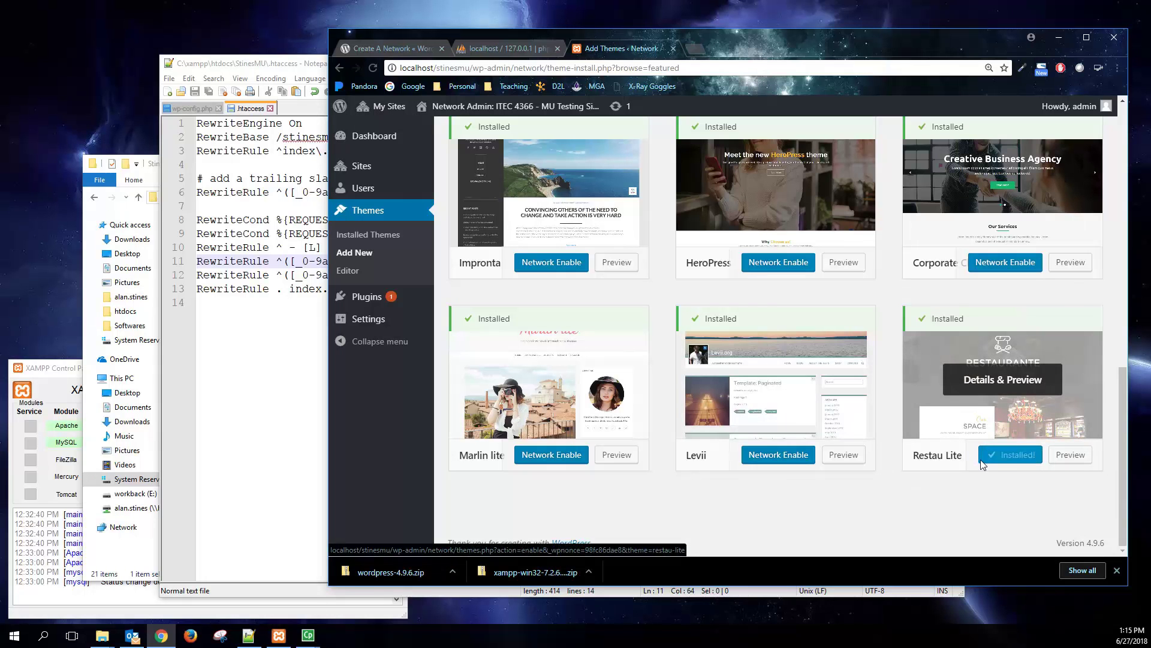
- On Installed Themes, apply the Network Enable bulk action to all 17 themes
click(372, 235)
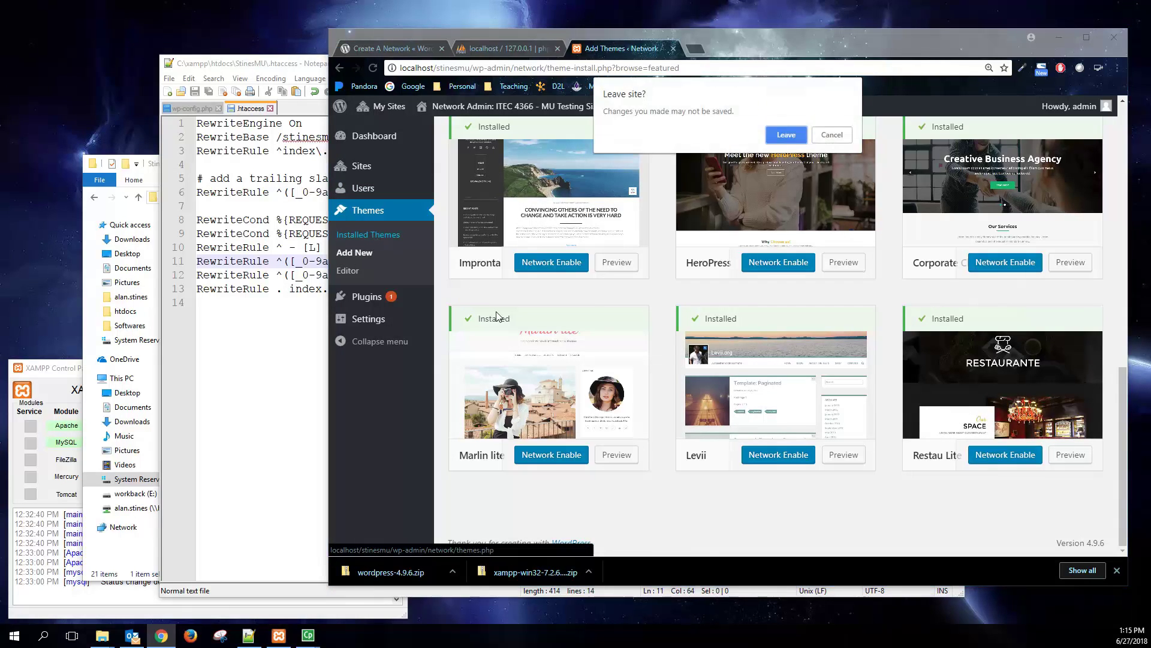
click(778, 136)
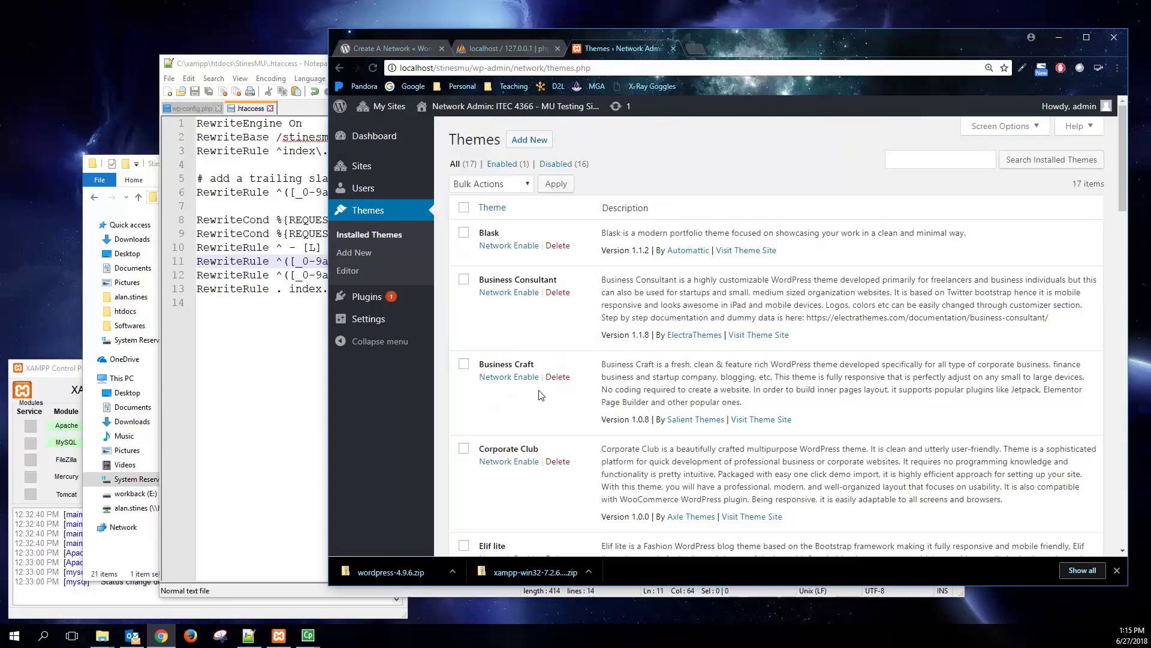
click(491, 184)
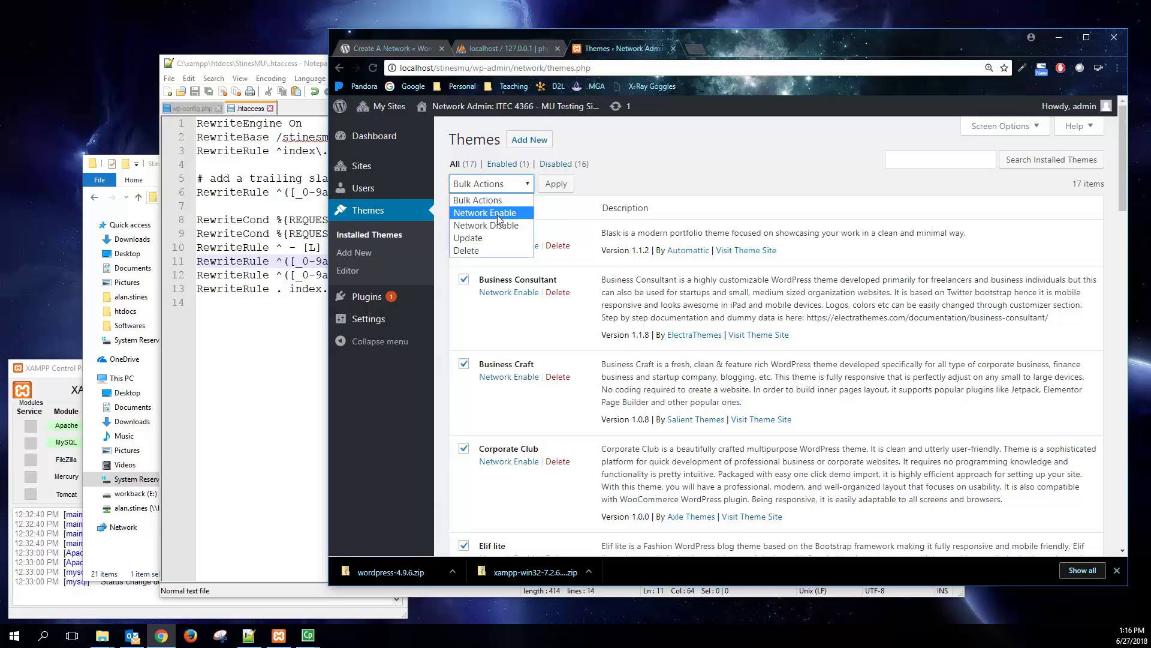
click(498, 215)
click(558, 186)
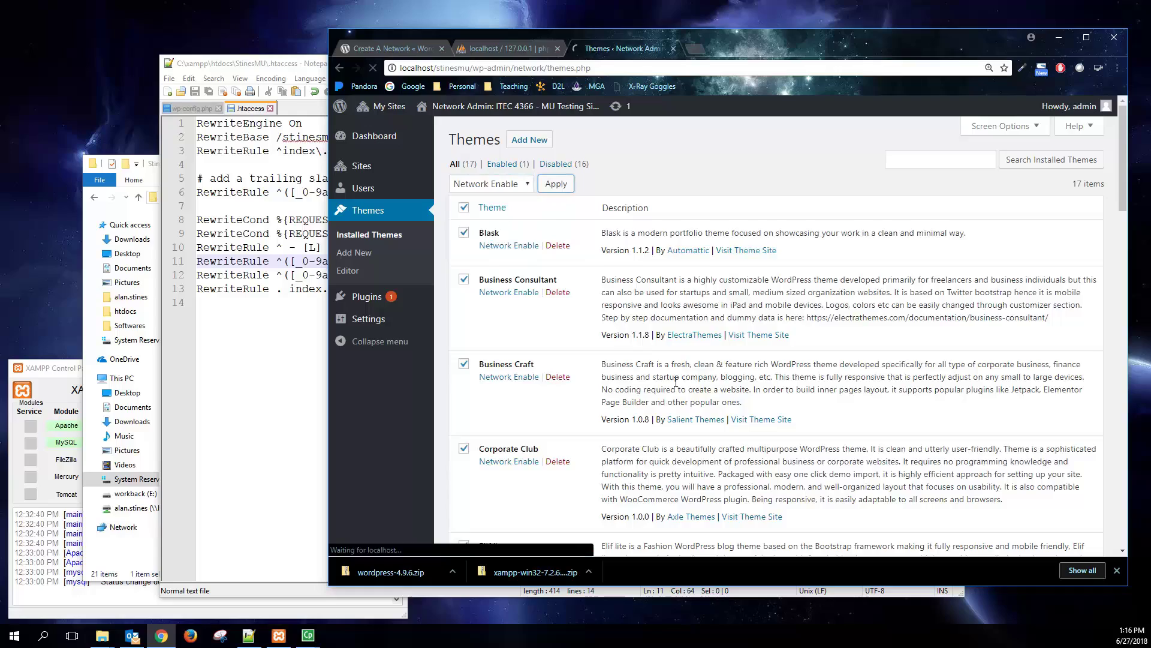
scroll(641, 401, down, 4)
scroll(641, 401, down, 8)
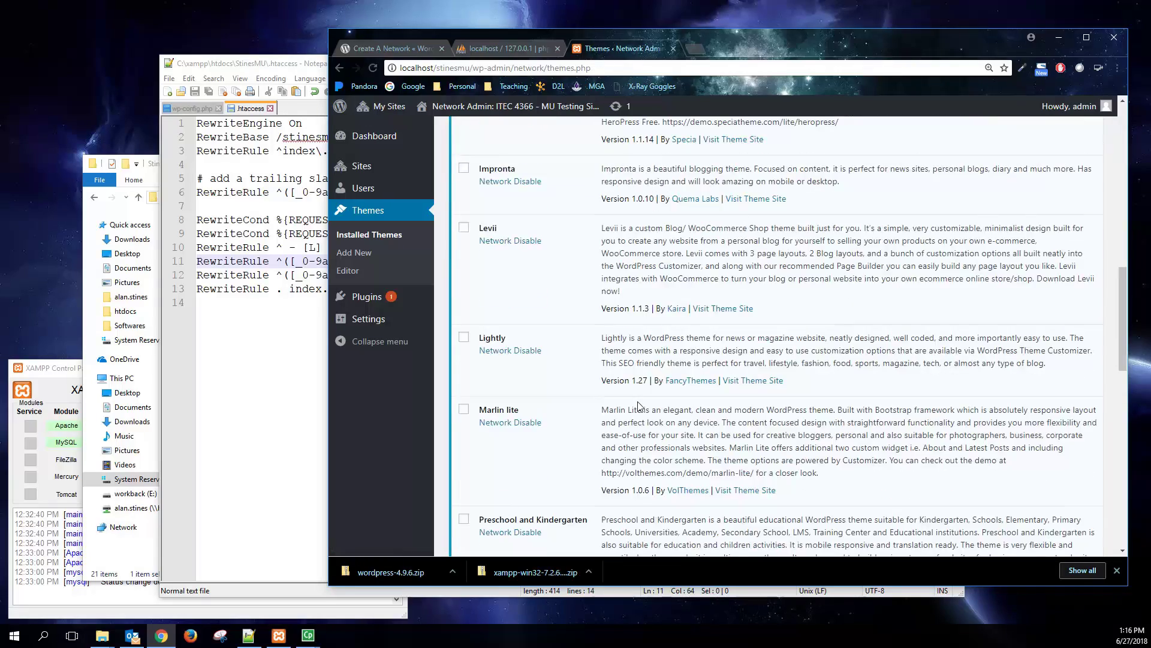
scroll(651, 384, up, 13)
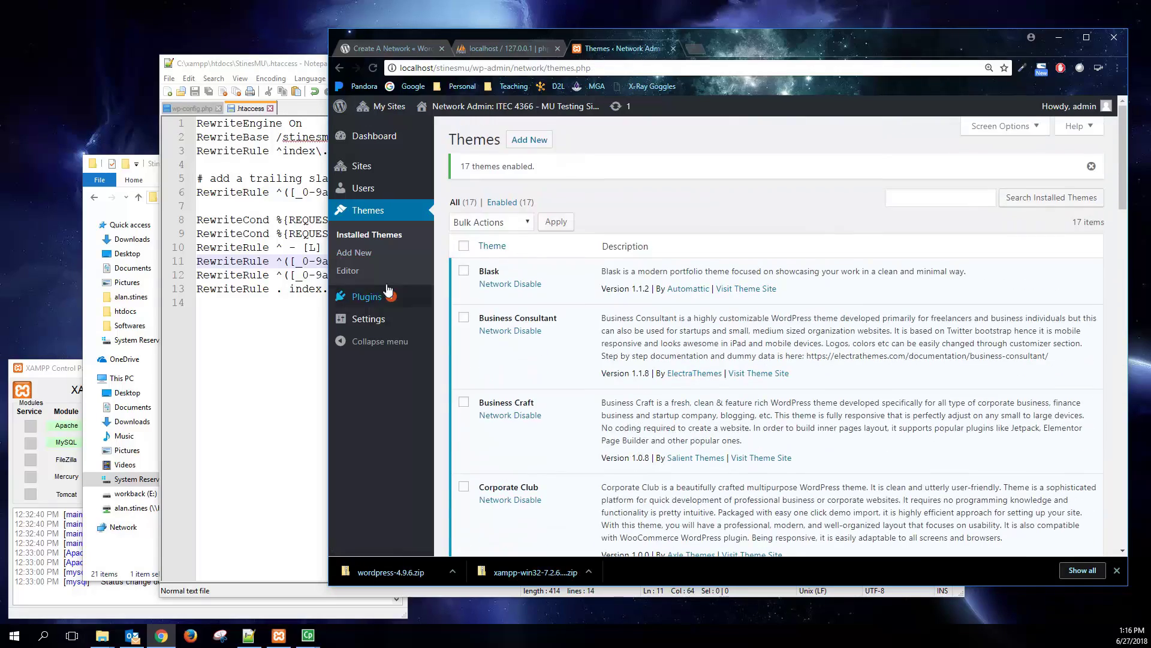
- Get past the theme editor's Heads up! warning, then show the network Plugins list
click(384, 279)
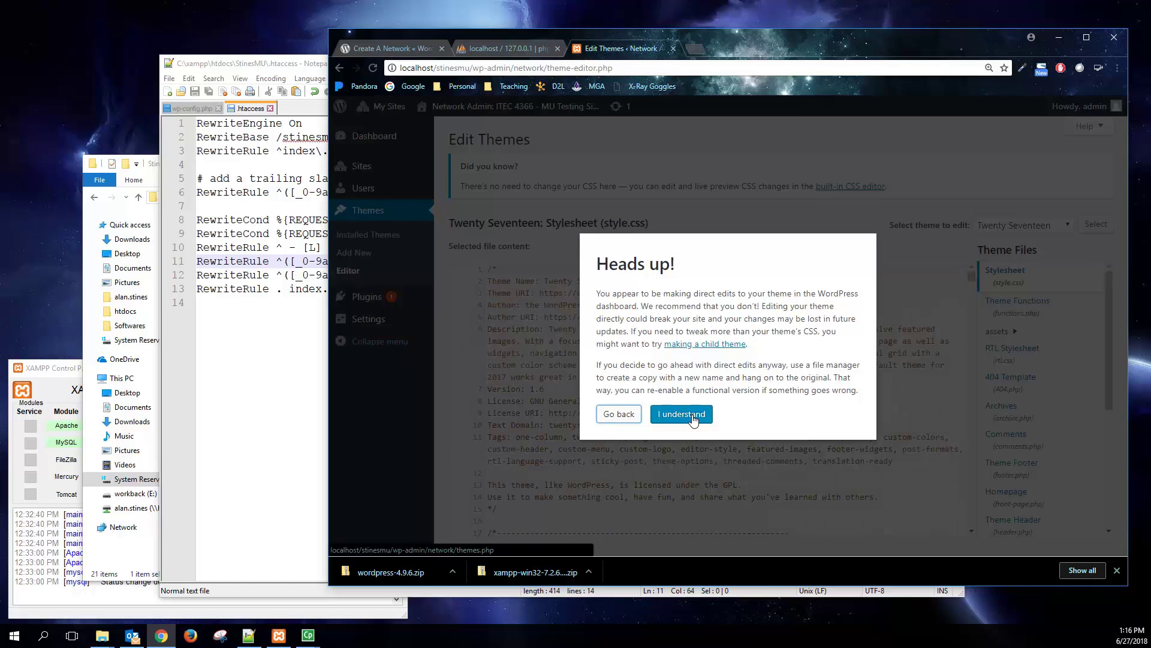
click(682, 414)
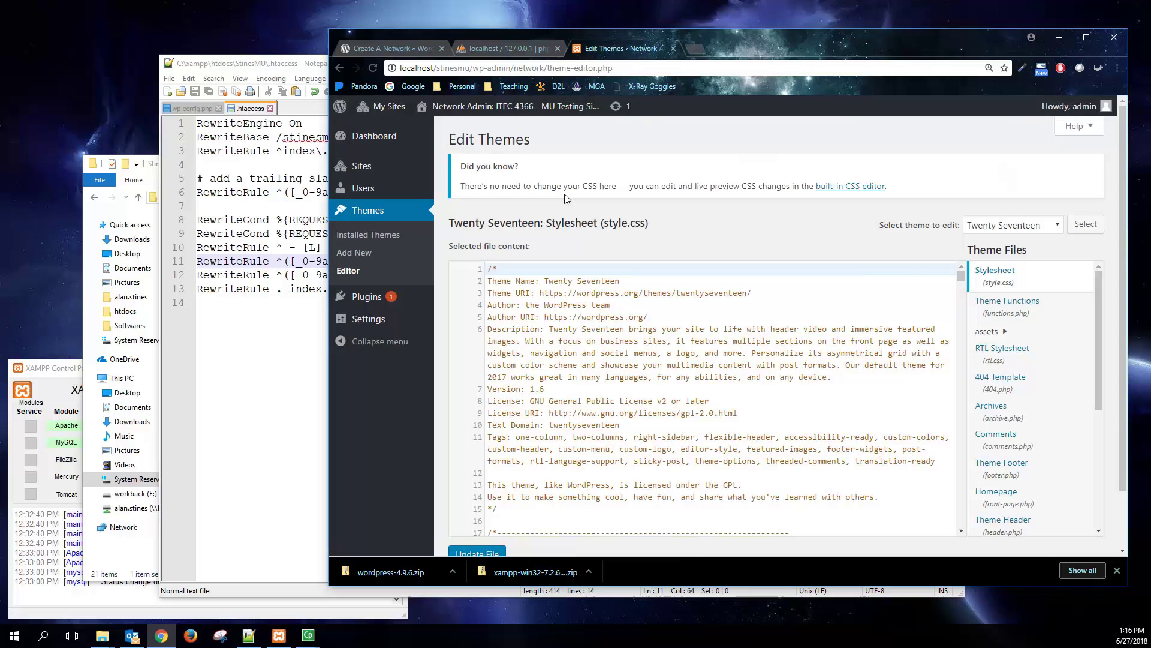
click(366, 303)
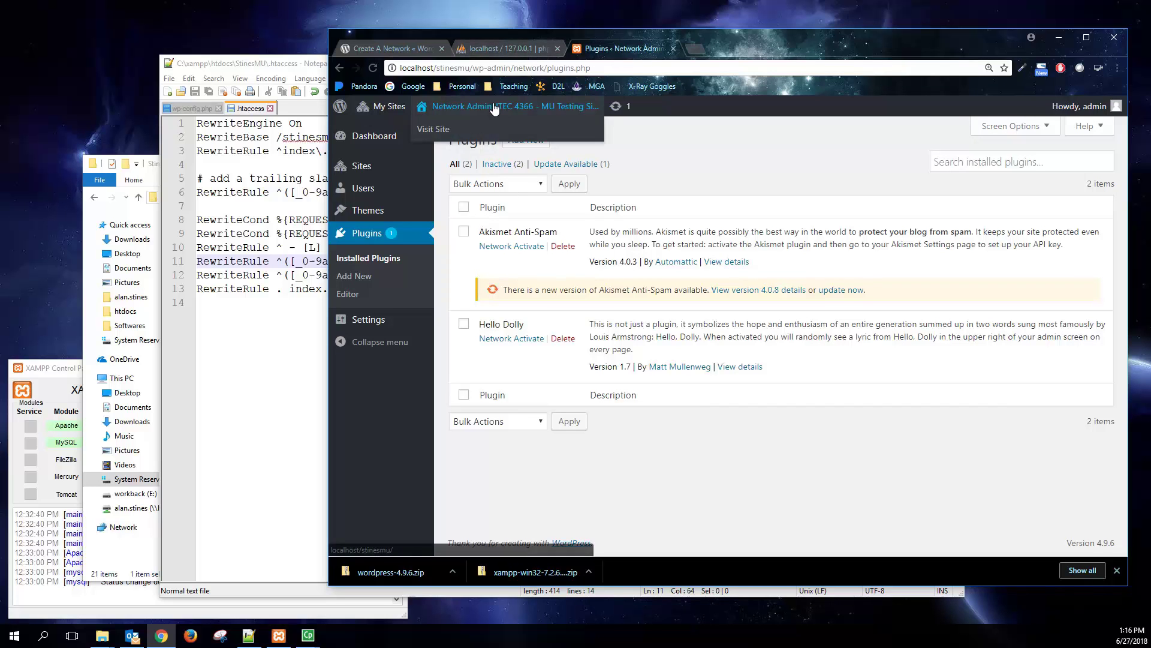
- Open the ITEC 4366 and Gaming Reviews dashboards in separate tabs from My Sites
mouse_move(388, 109)
mouse_move(388, 131)
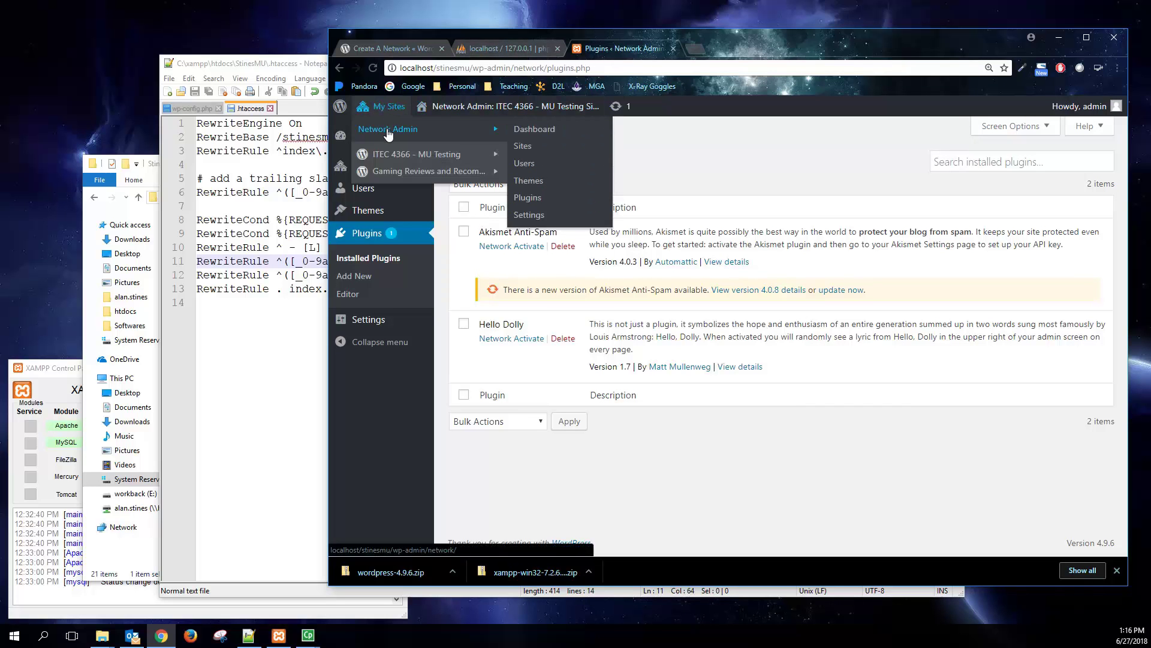
mouse_move(388, 158)
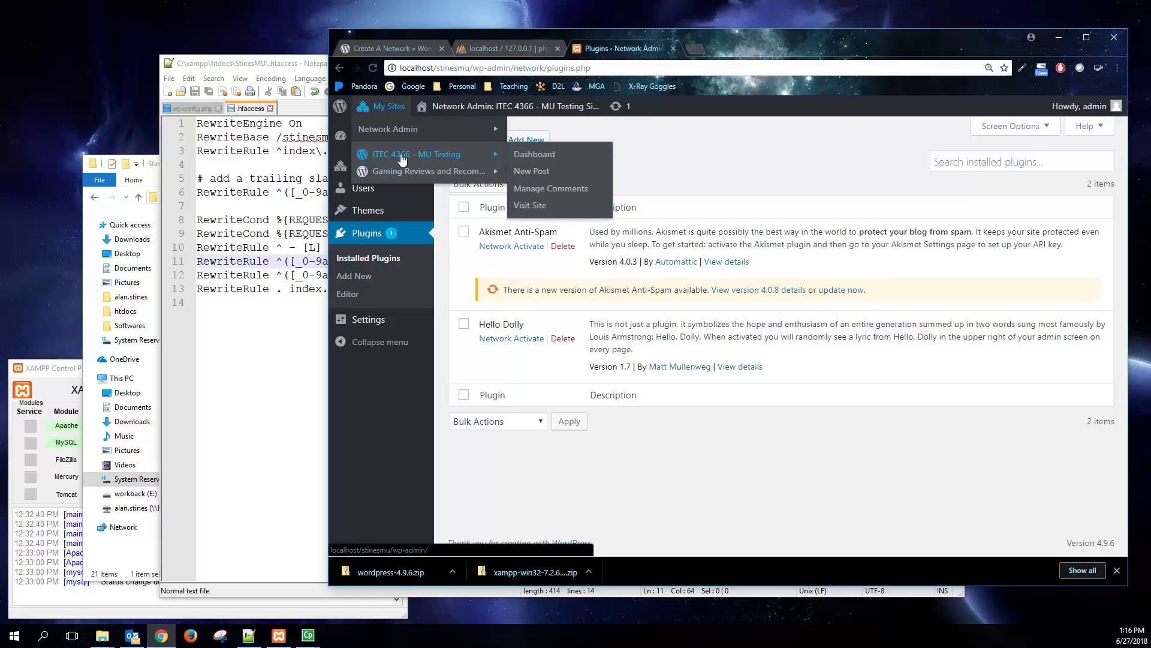
middle_click(536, 155)
middle_click(532, 175)
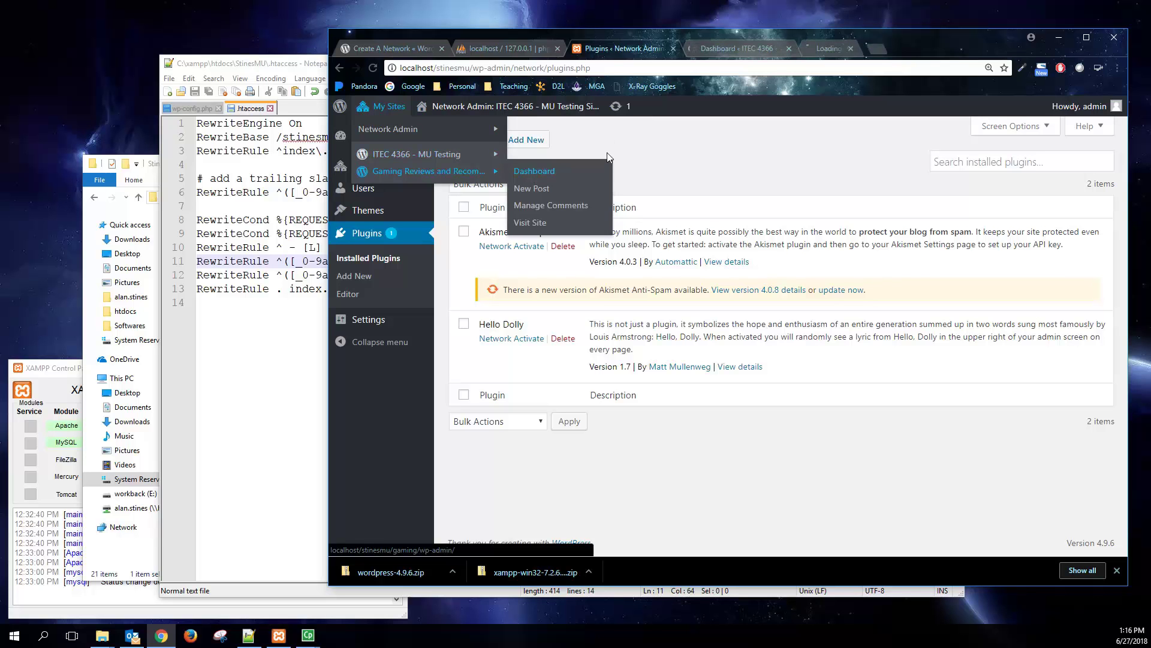
- Activate the Elif lite theme on the ITEC 4366 – MU Testing site
click(739, 48)
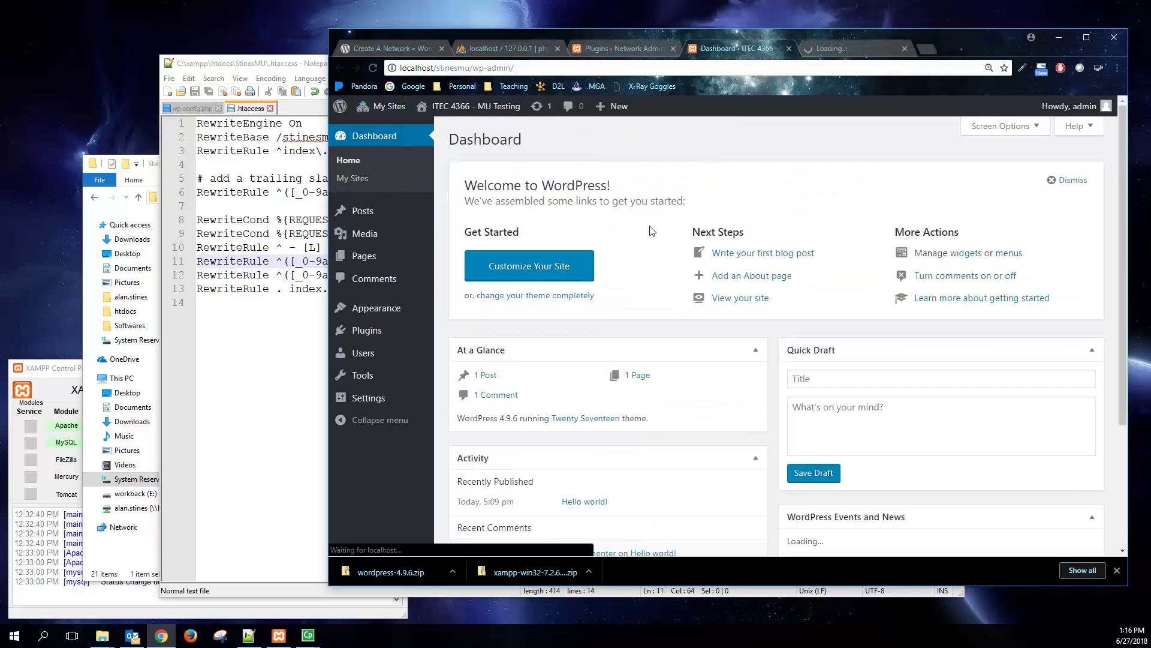
click(379, 311)
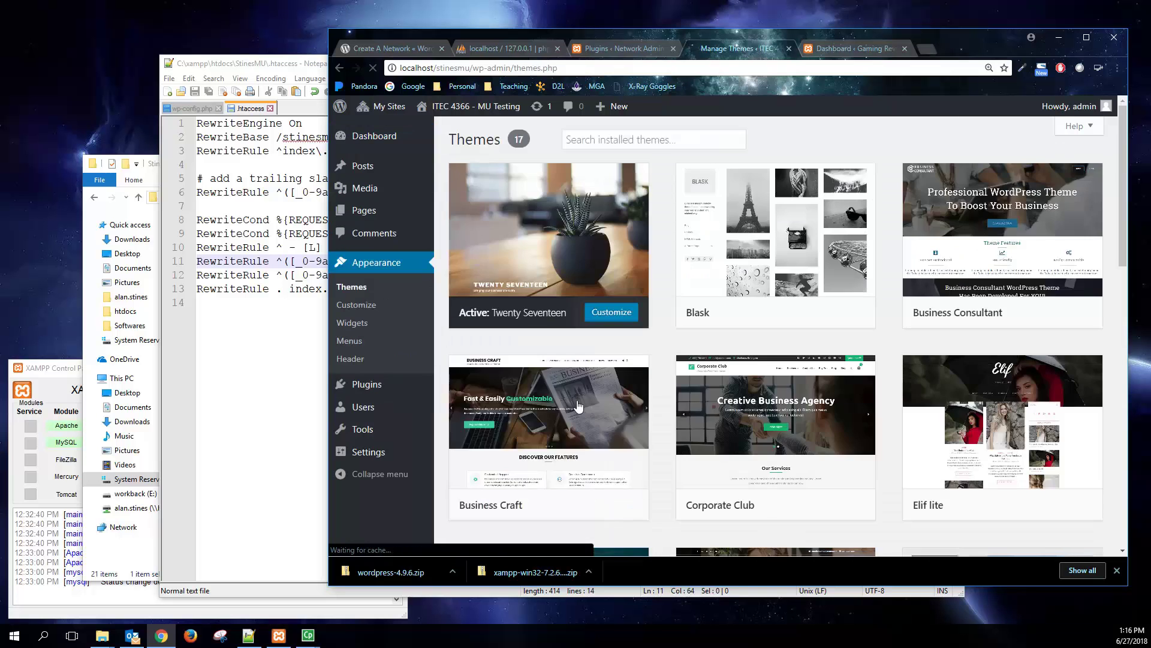
scroll(774, 431, down, 3)
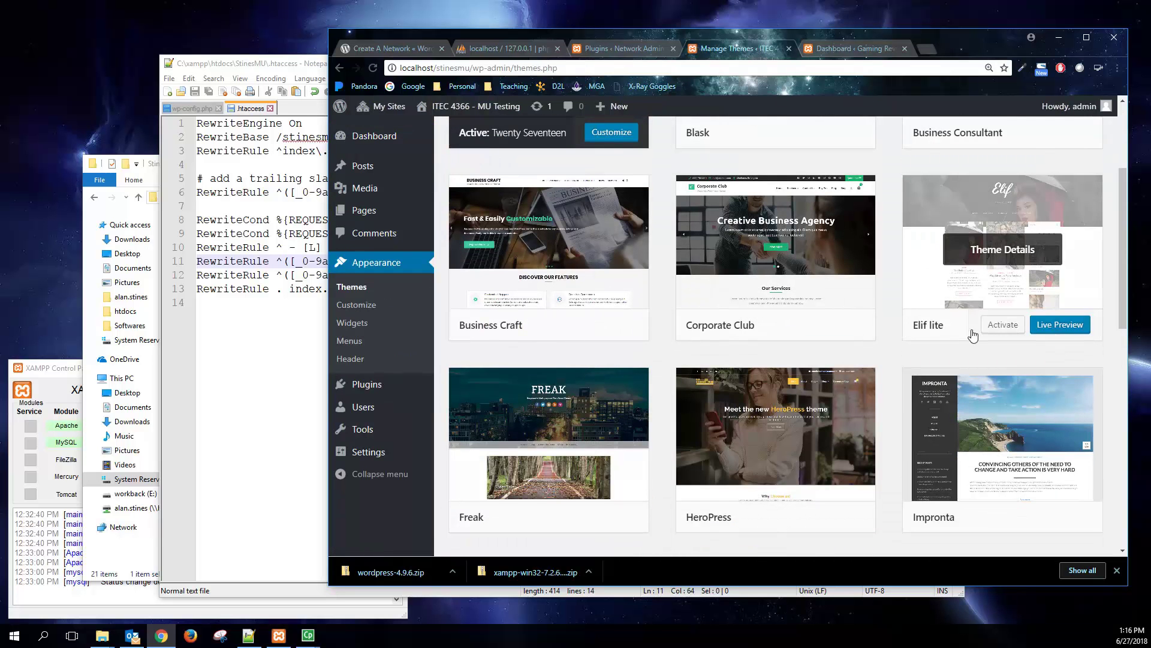
click(996, 326)
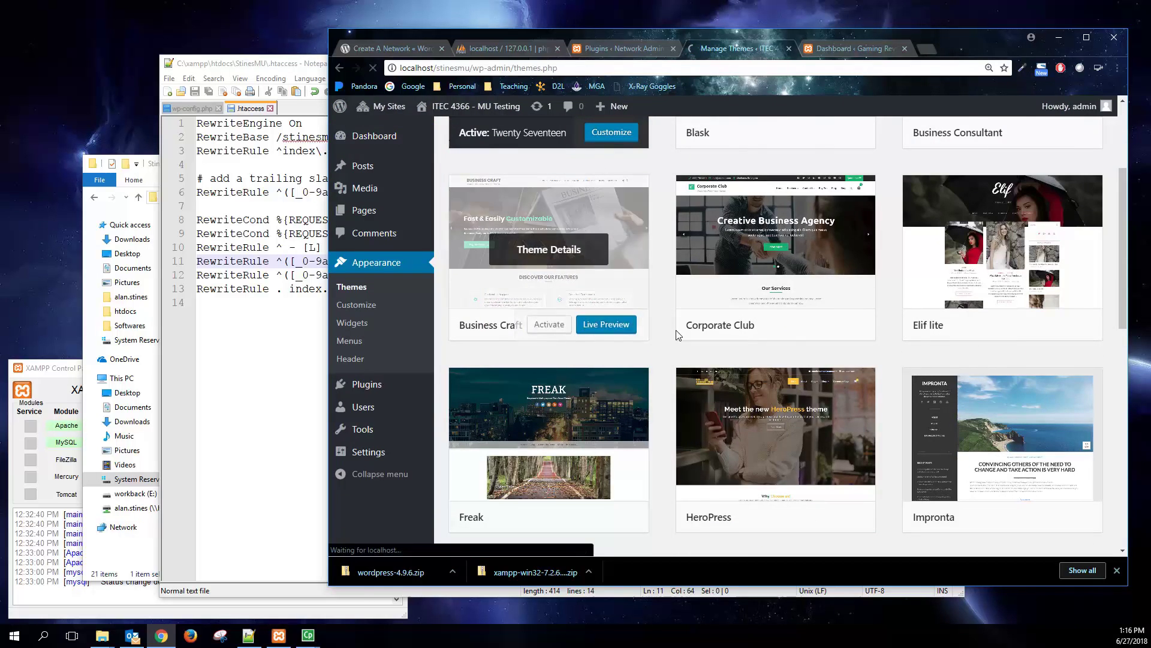
scroll(660, 362, up, 1)
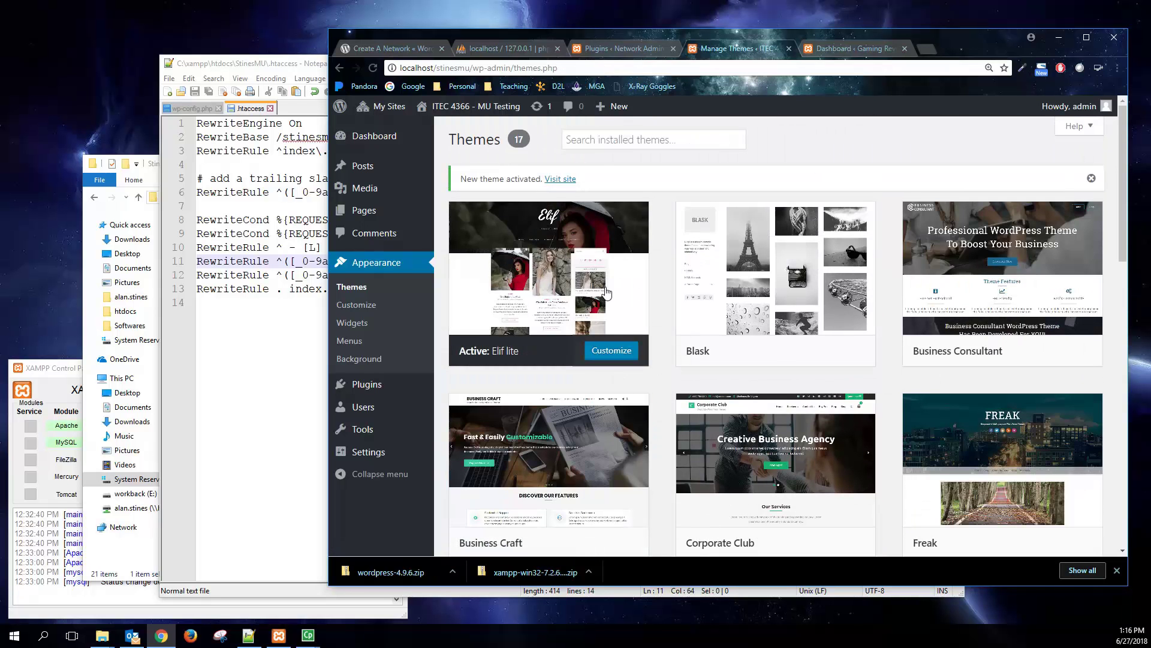
- Activate the Preschool and Kindergarten theme on Gaming Reviews and view its front page
click(851, 48)
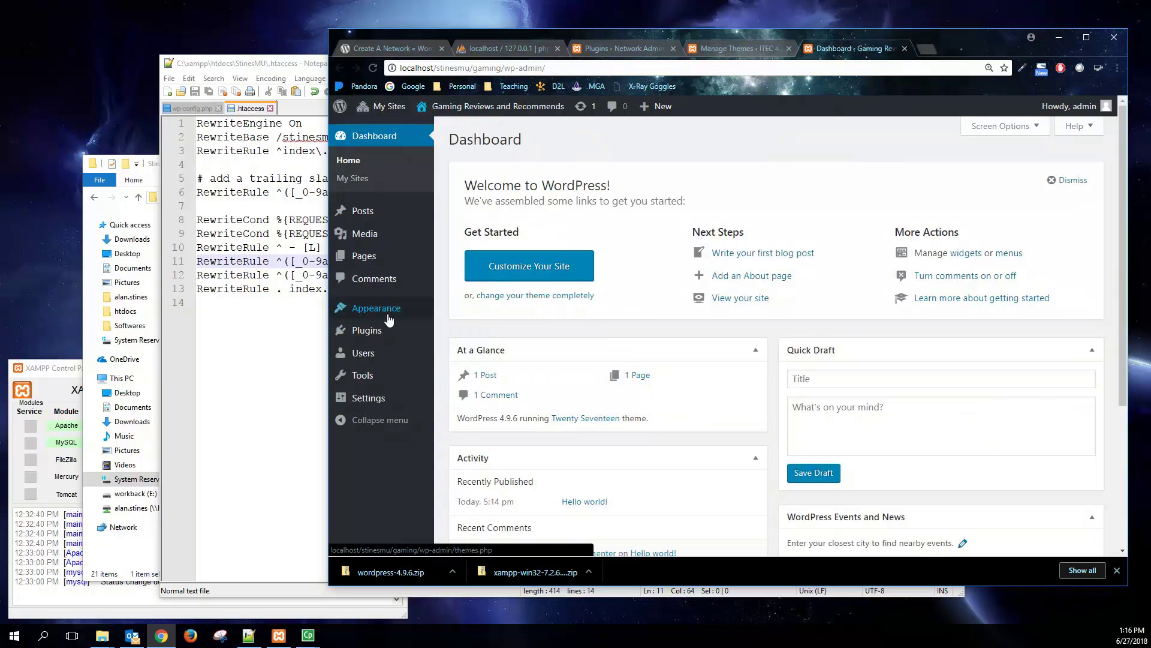
click(389, 319)
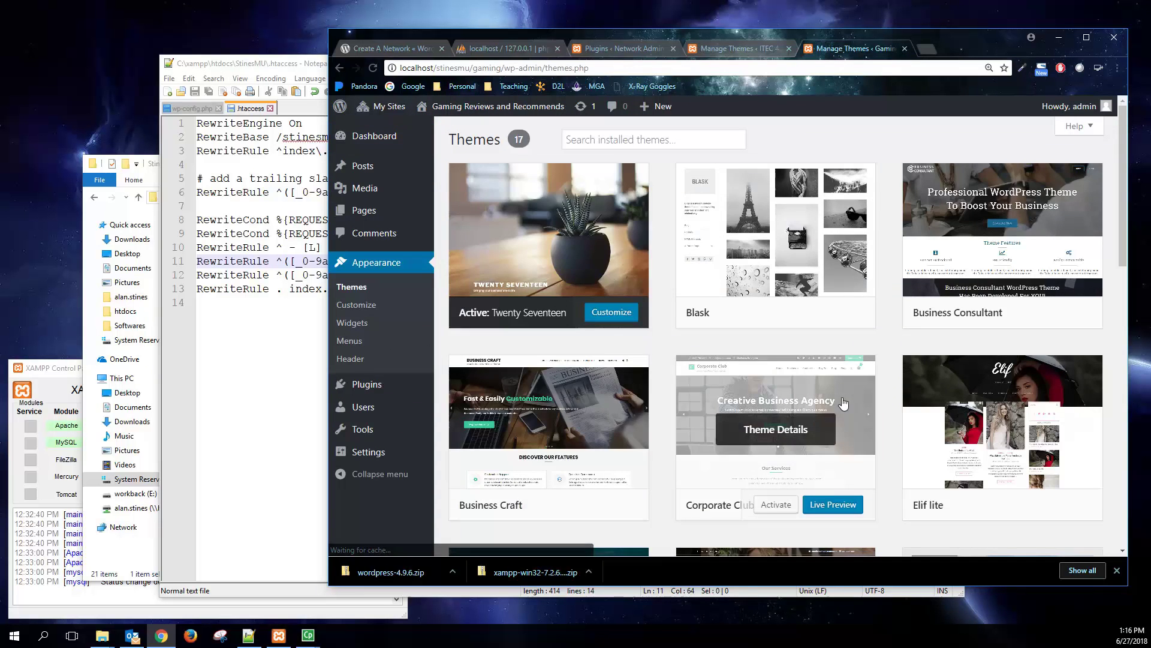
scroll(779, 420, down, 8)
scroll(552, 432, down, 4)
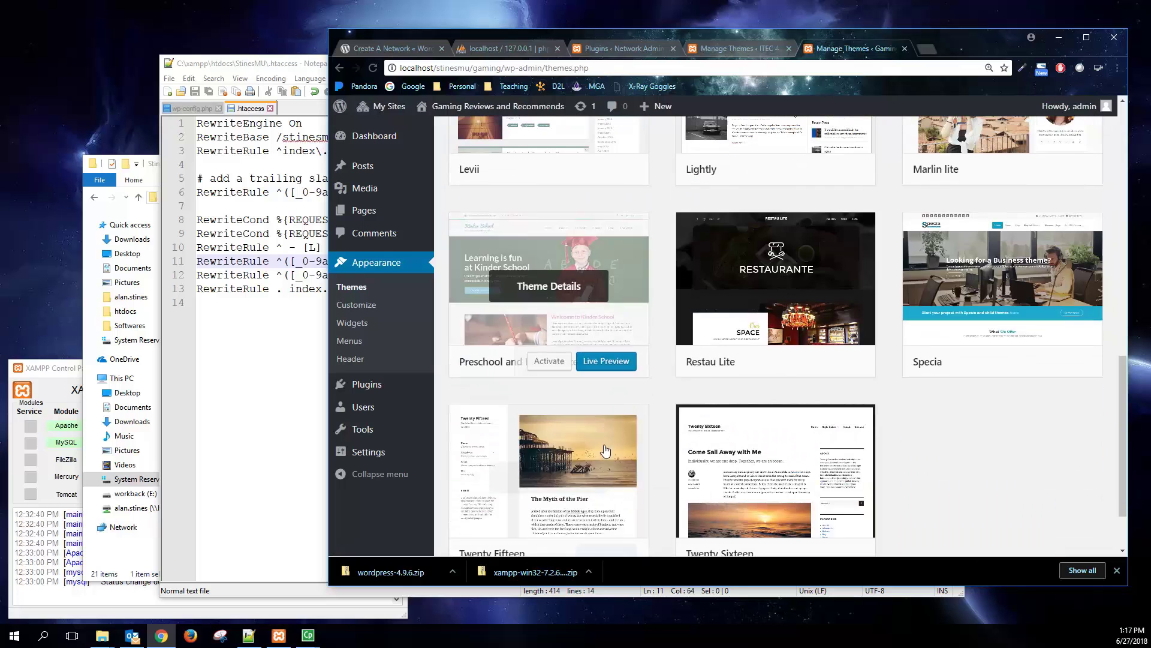
click(549, 362)
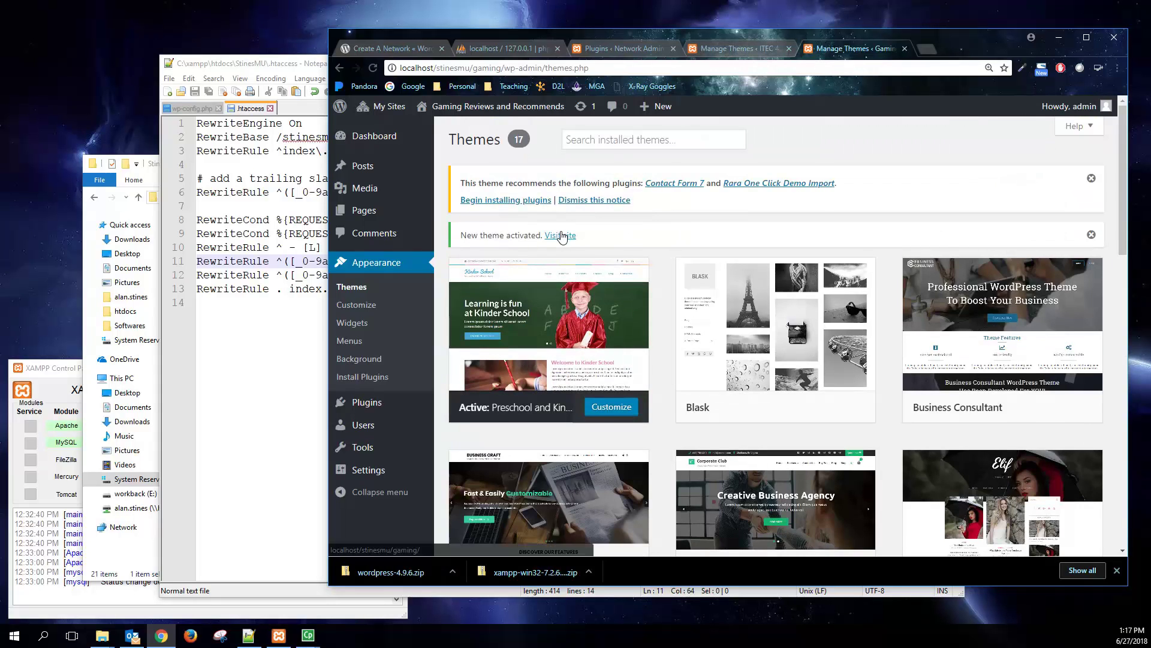
click(563, 235)
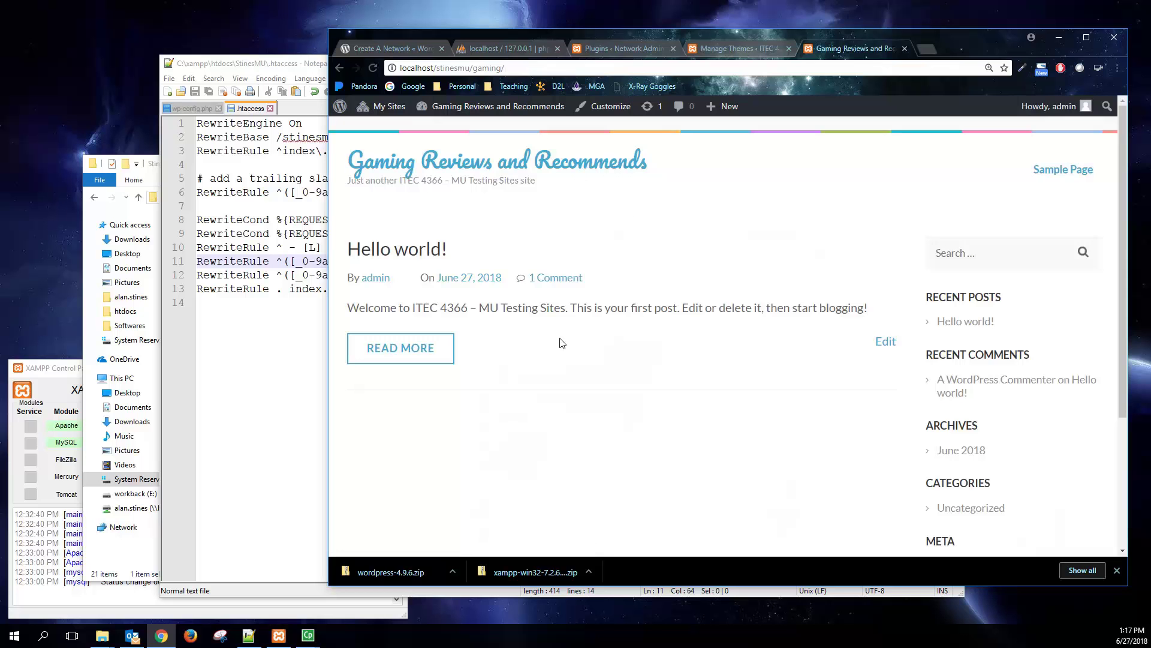
- Highlight some post text, then view the ITEC 4366 site's front page in Elif lite
drag(517, 303, 817, 436)
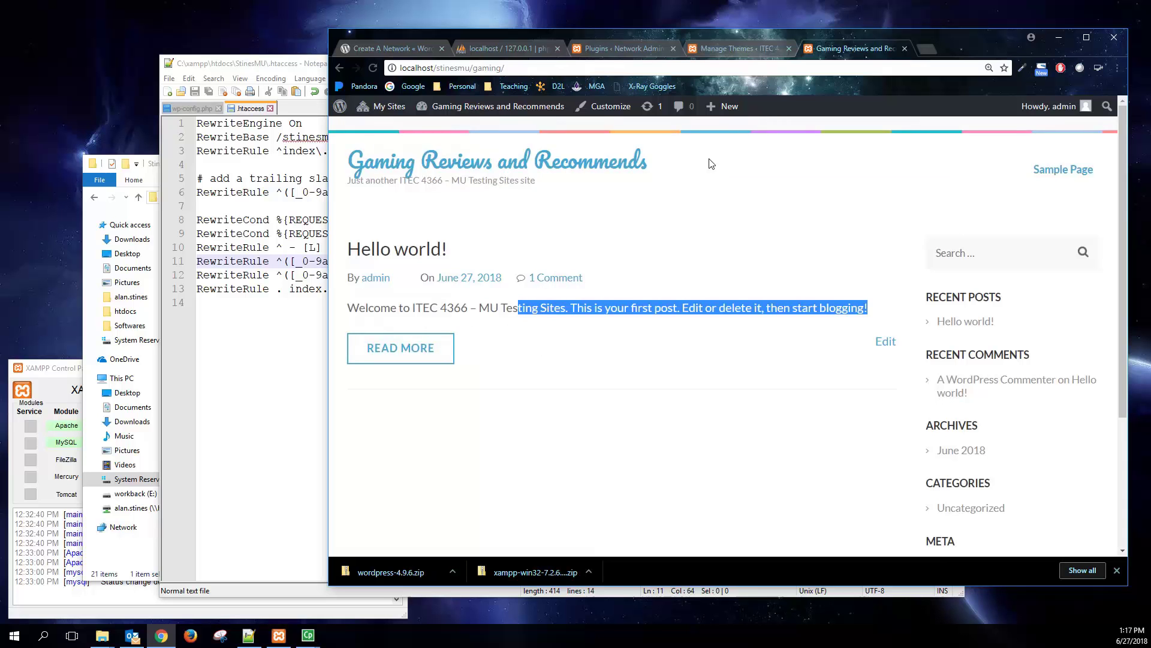
click(727, 50)
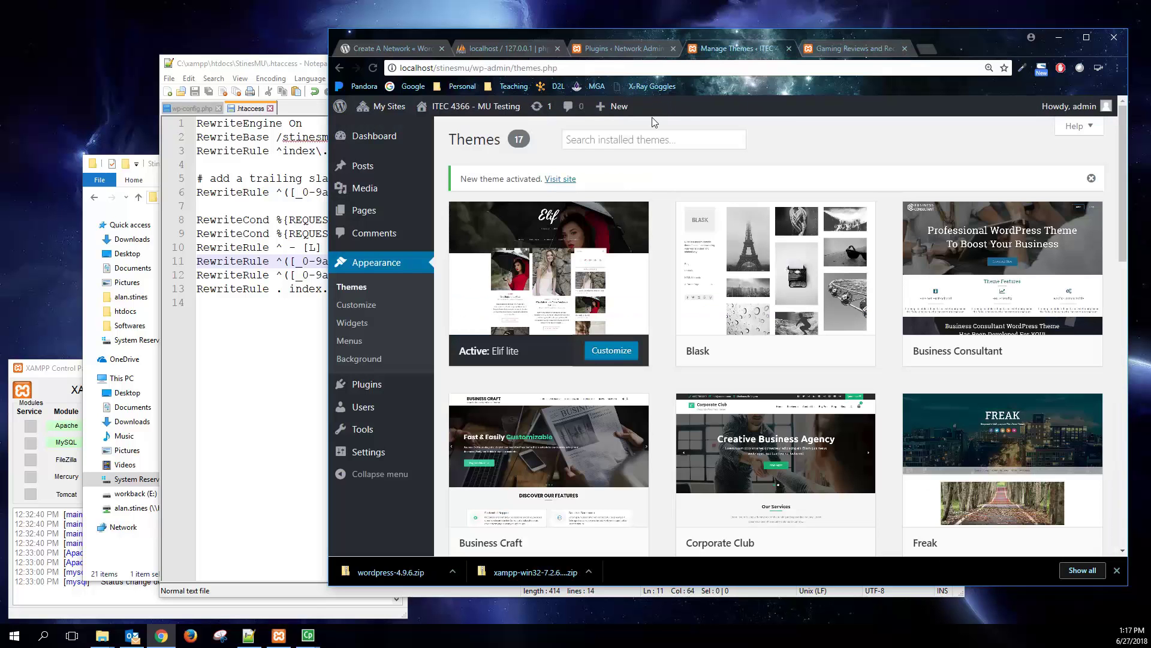
click(570, 186)
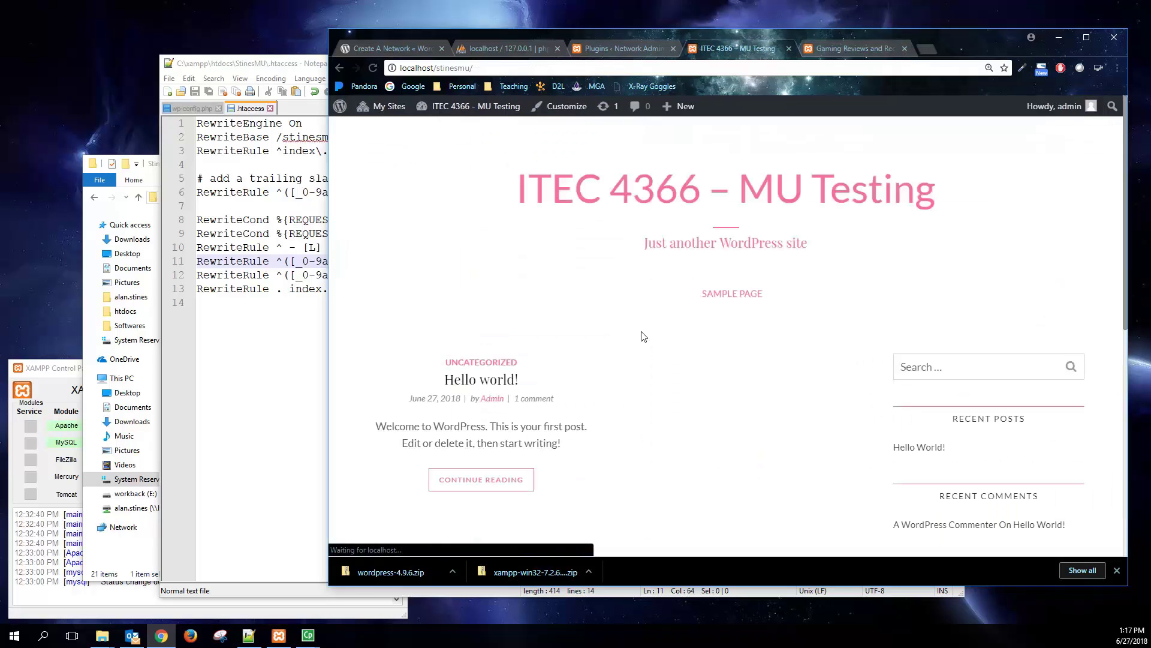
scroll(646, 366, down, 8)
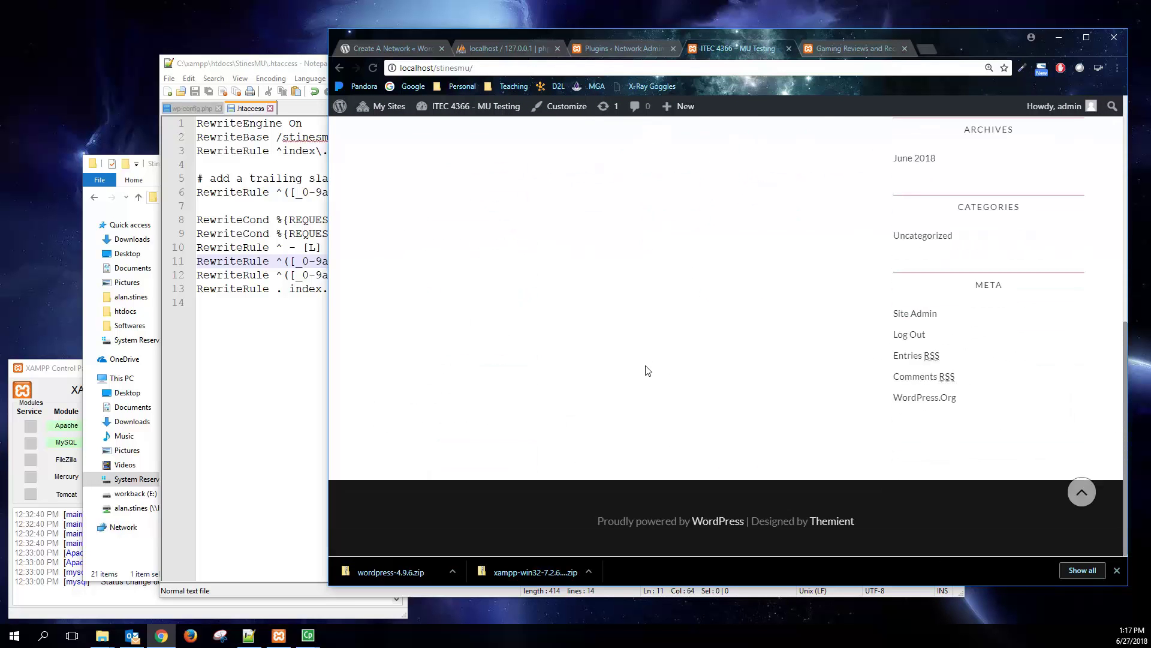
scroll(647, 367, up, 8)
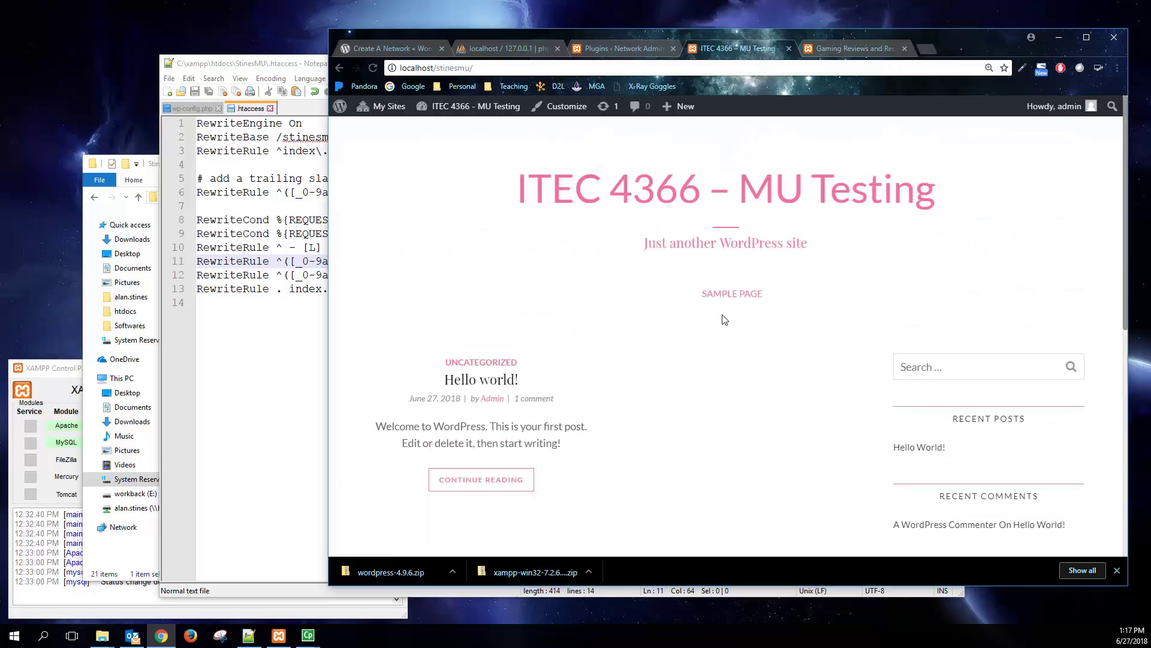
- Check the ITEC 4366 site's dashboard, then return to the network plugins tab
mouse_move(446, 107)
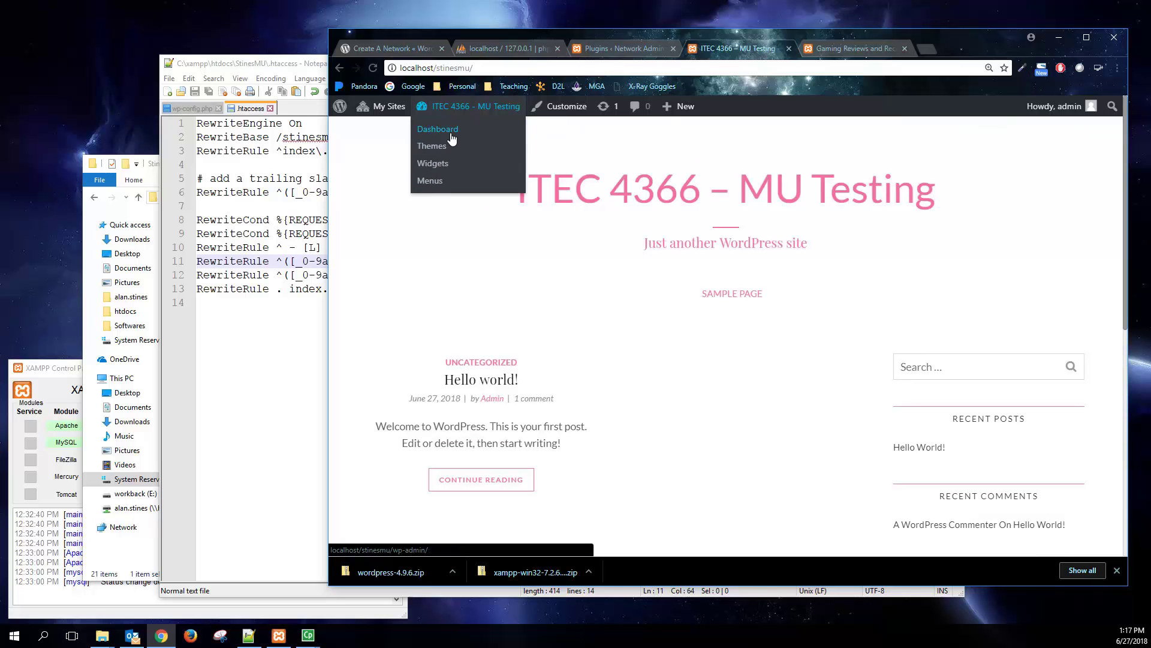
click(438, 129)
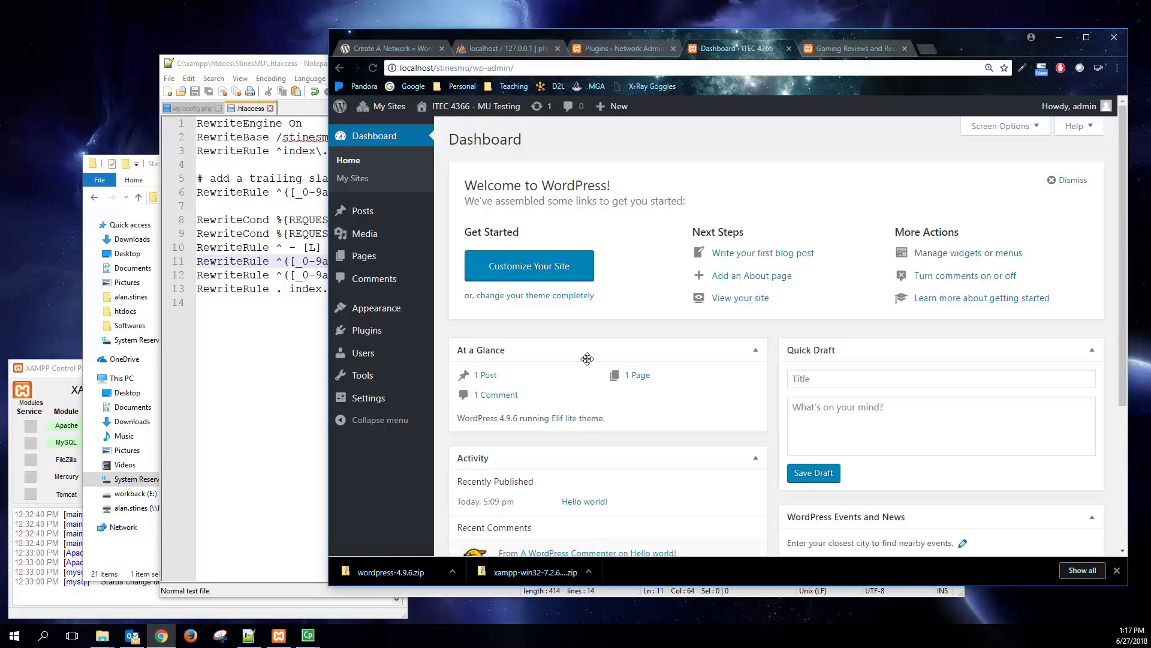
scroll(588, 358, down, 5)
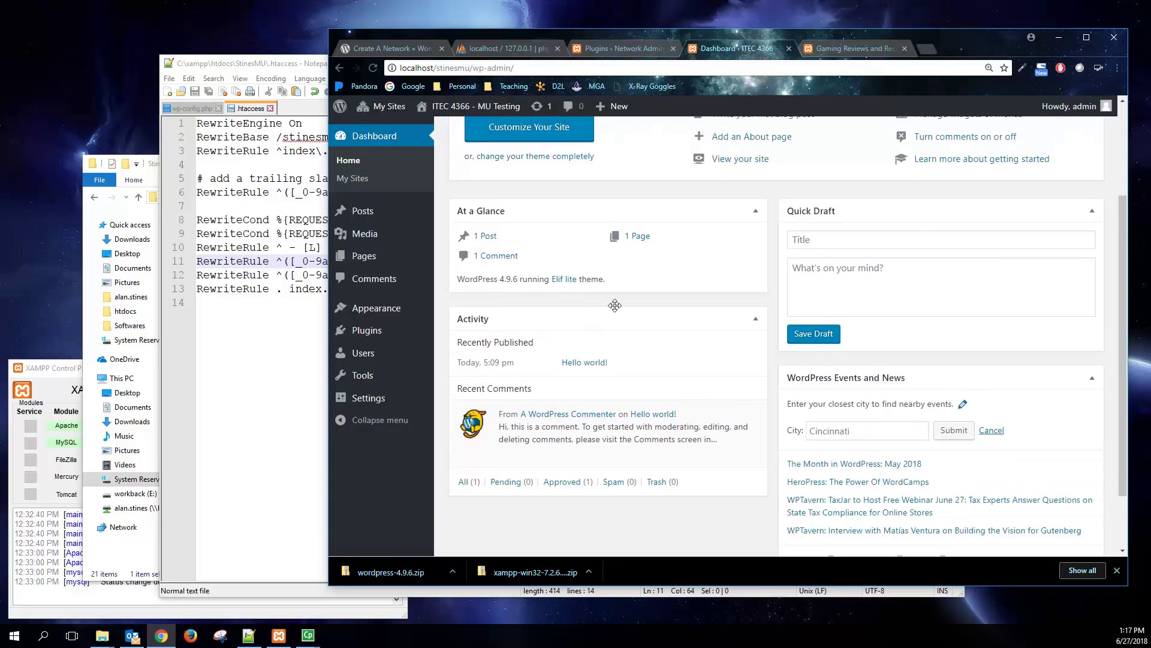
click(630, 48)
- Read the Codex Create A Network guide and its Multisite Network Administration article
click(397, 49)
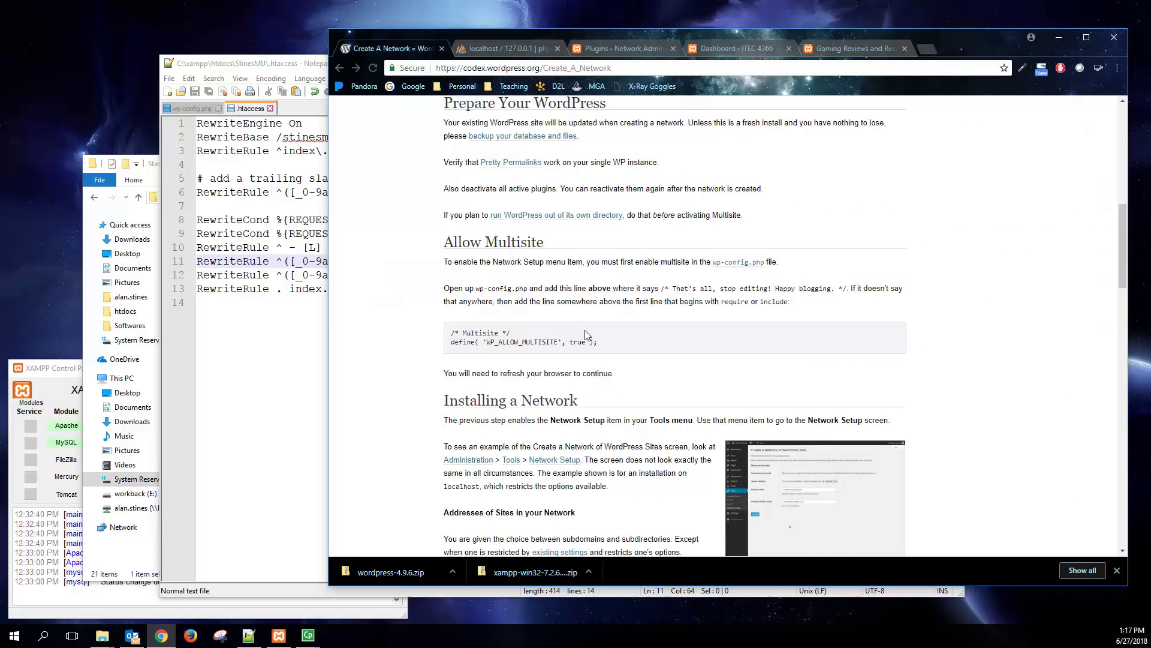
scroll(599, 360, down, 2)
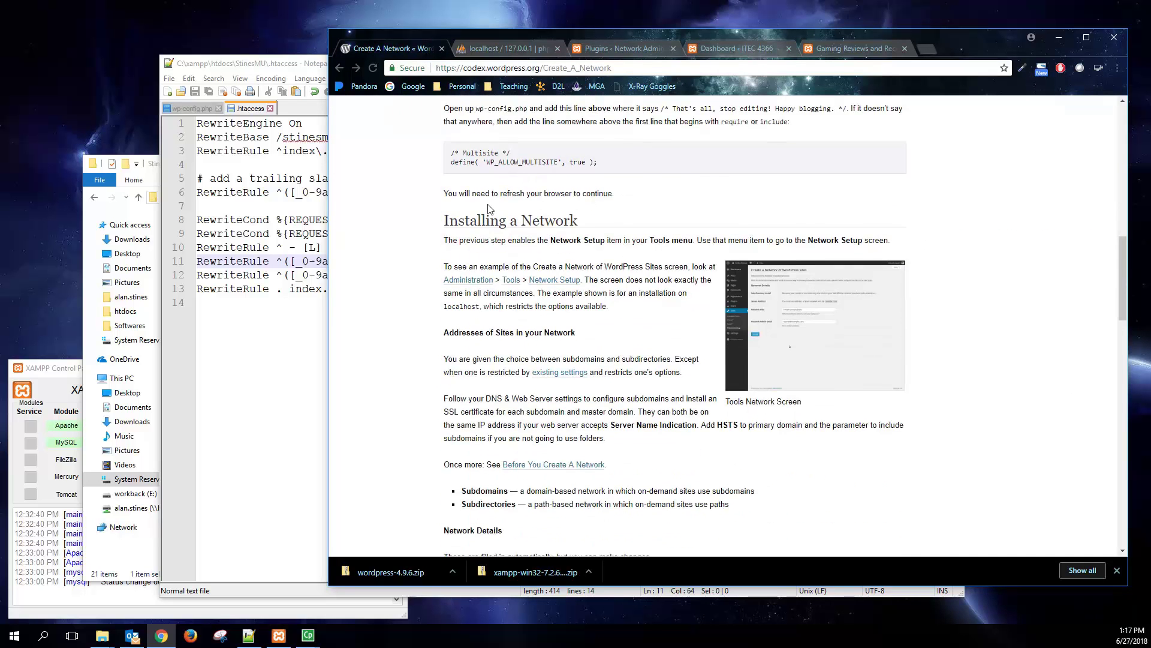
scroll(483, 271, up, 1)
scroll(471, 311, down, 6)
scroll(465, 327, down, 5)
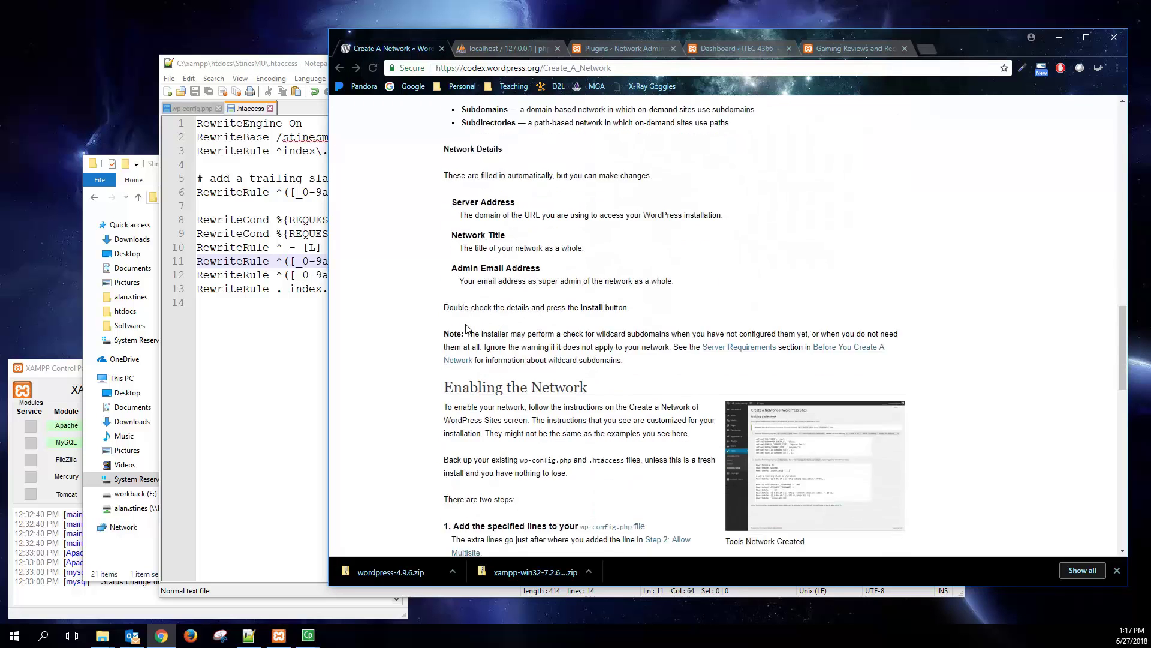
scroll(468, 329, down, 9)
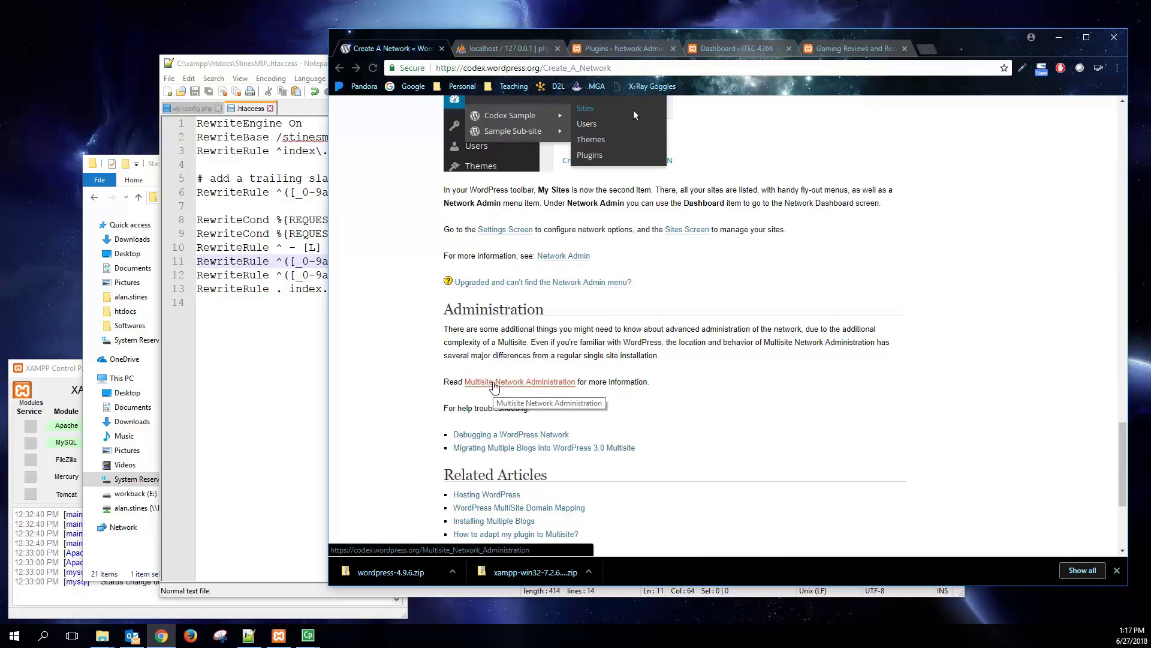
click(493, 385)
scroll(495, 386, down, 1)
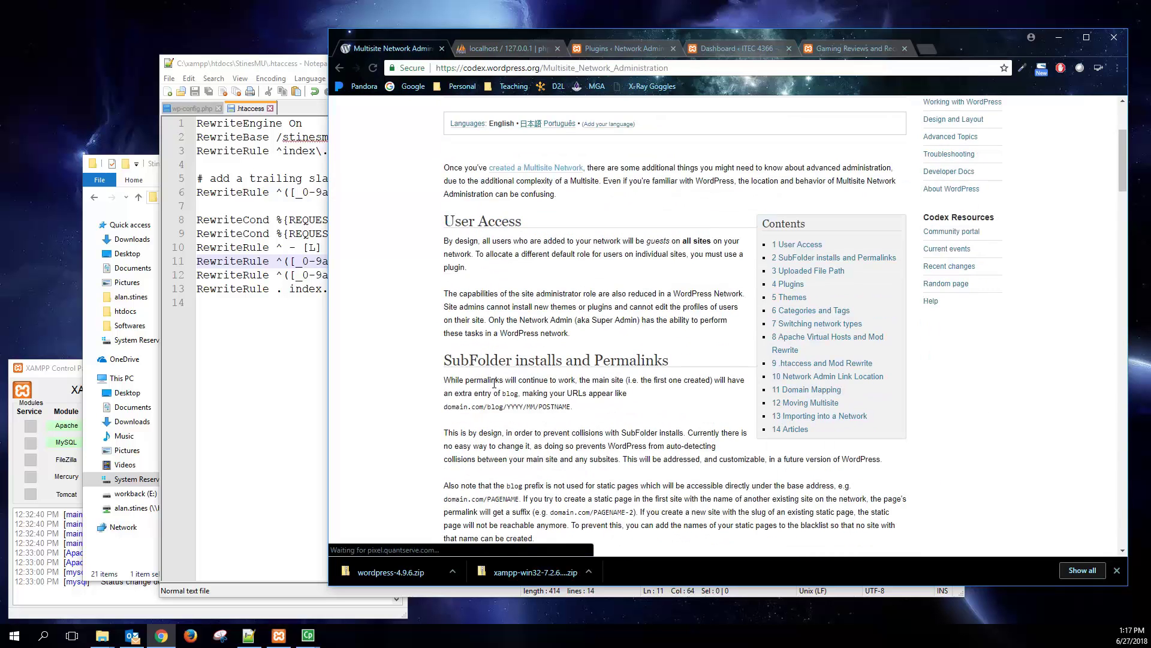
scroll(454, 248, down, 10)
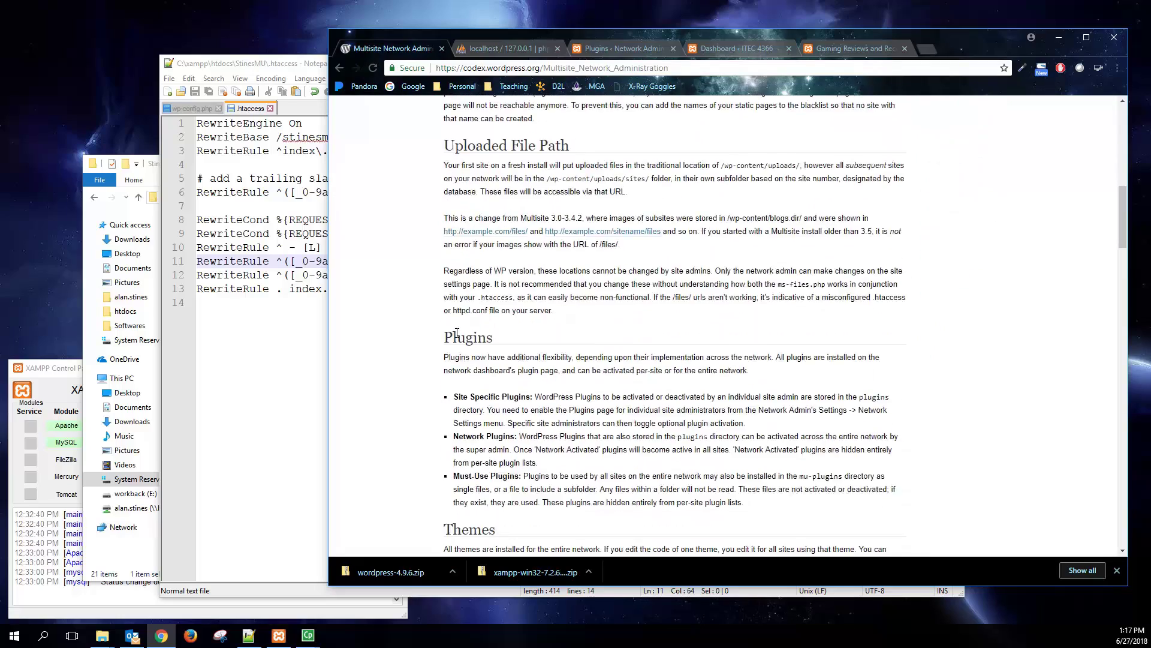
scroll(458, 338, up, 10)
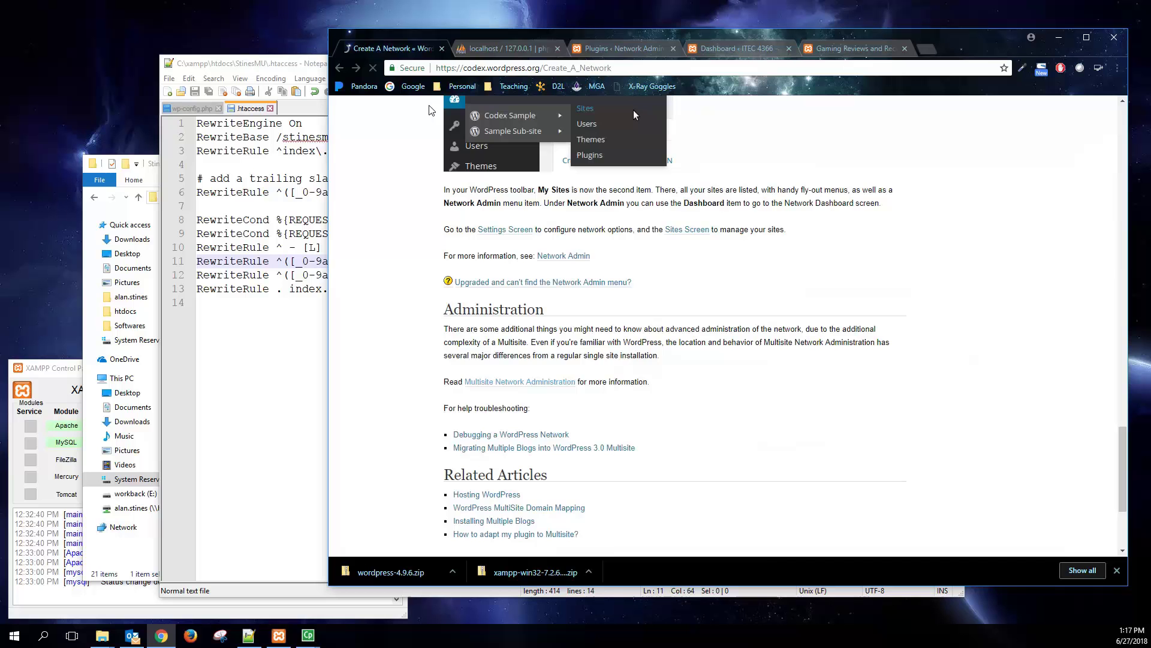
- Open the Network Admin Users list and select the admin's Super Admin label
click(638, 49)
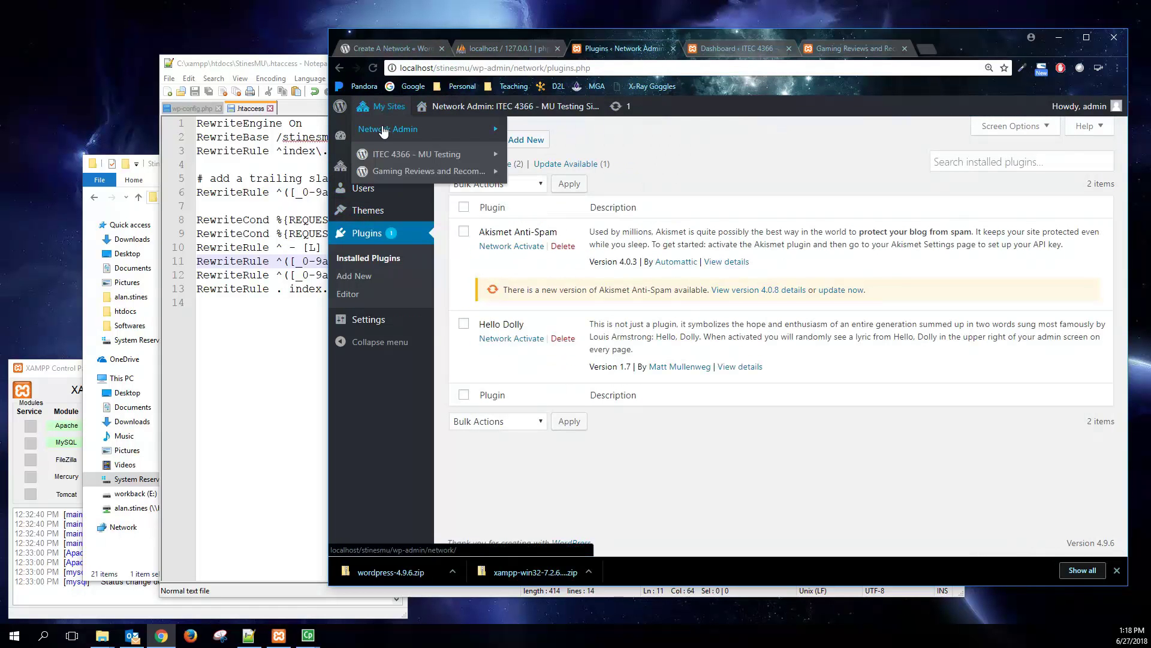
click(386, 124)
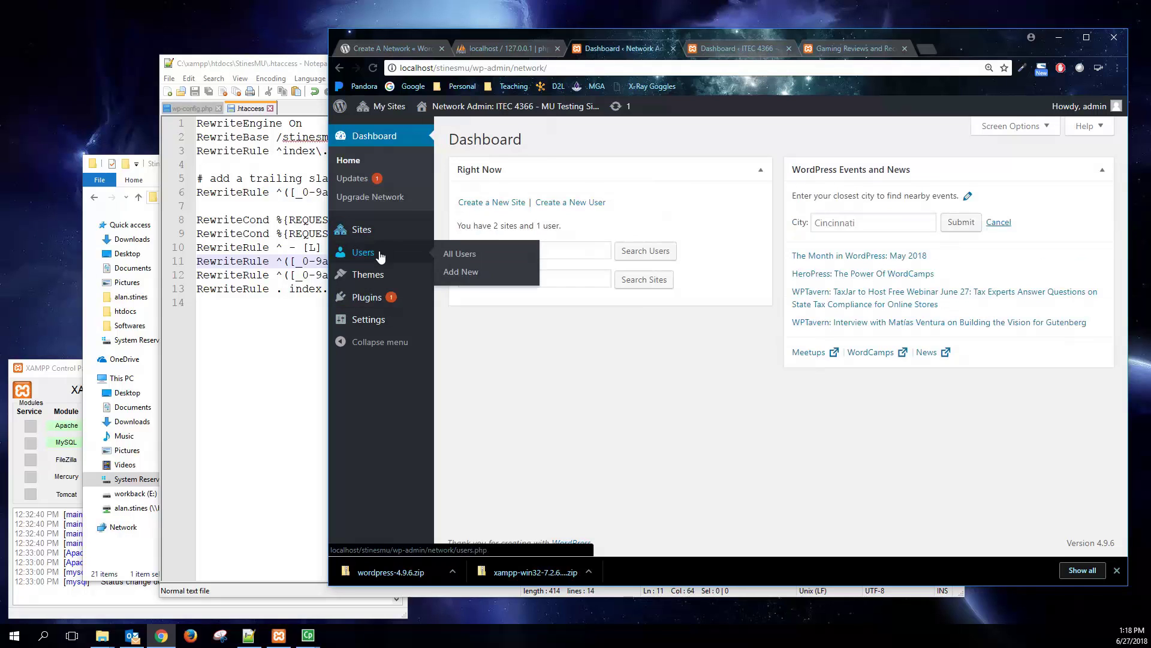
click(380, 256)
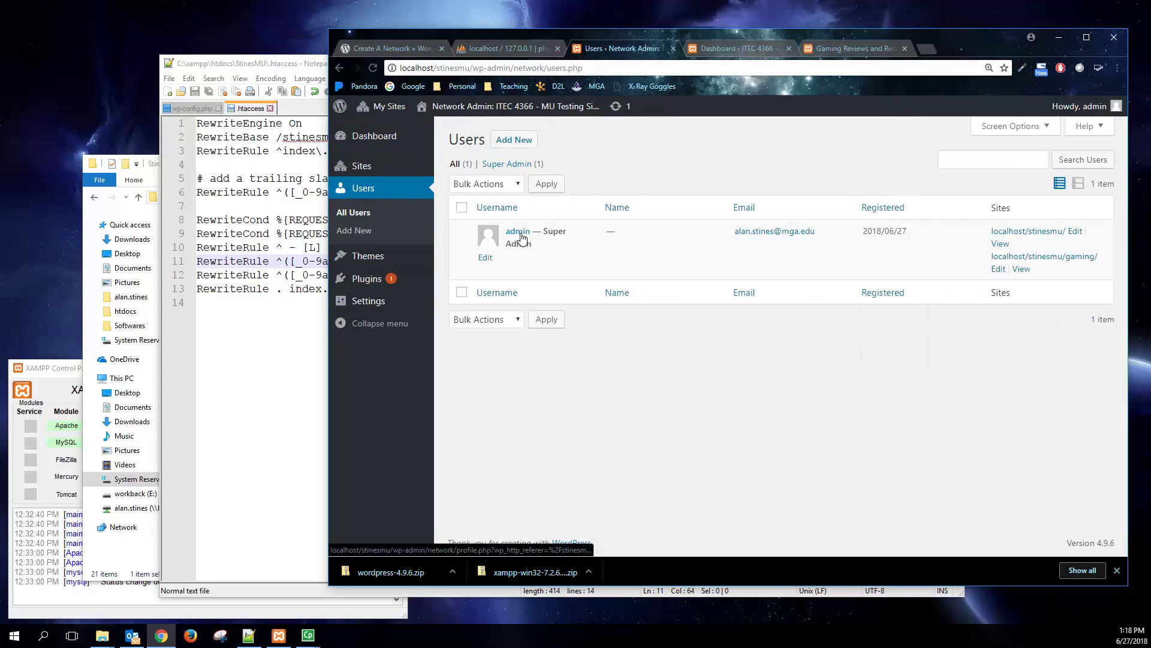
drag(547, 233, 567, 236)
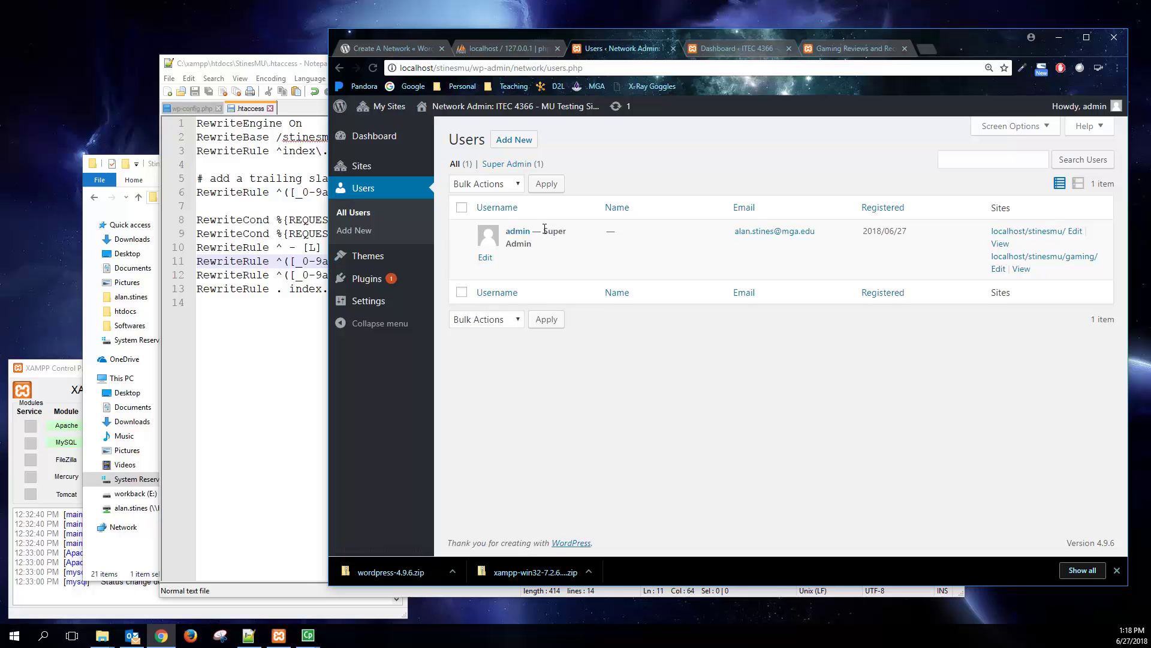
double_click(545, 232)
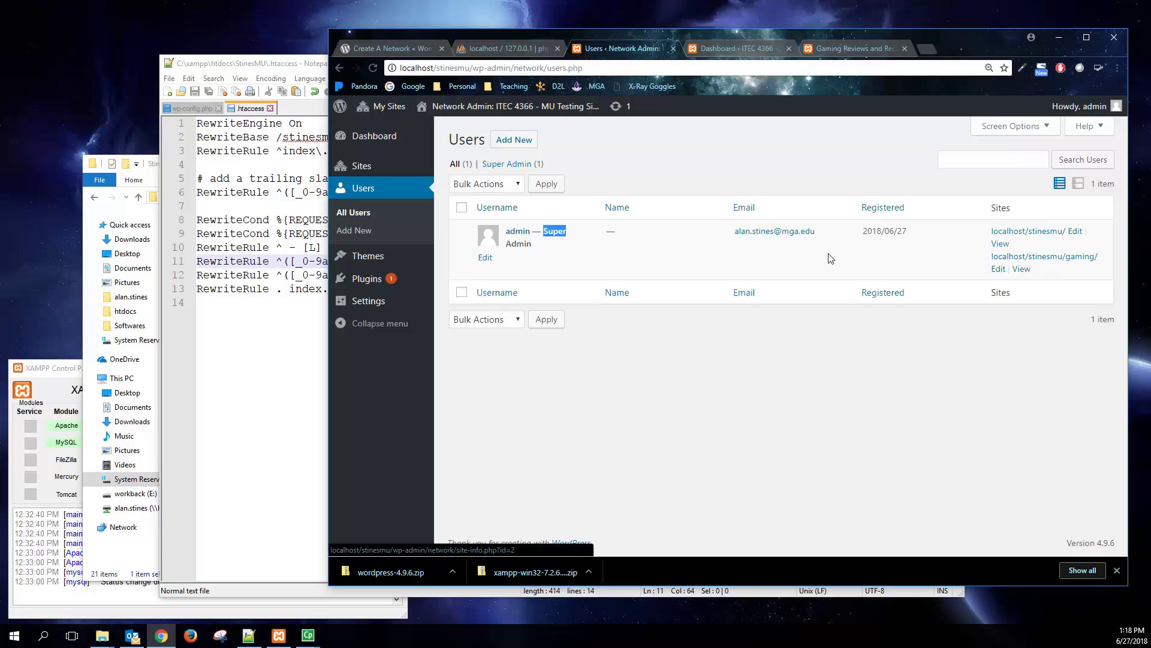
- Add a network user with a username and e-mail, removing the period from the username
click(514, 139)
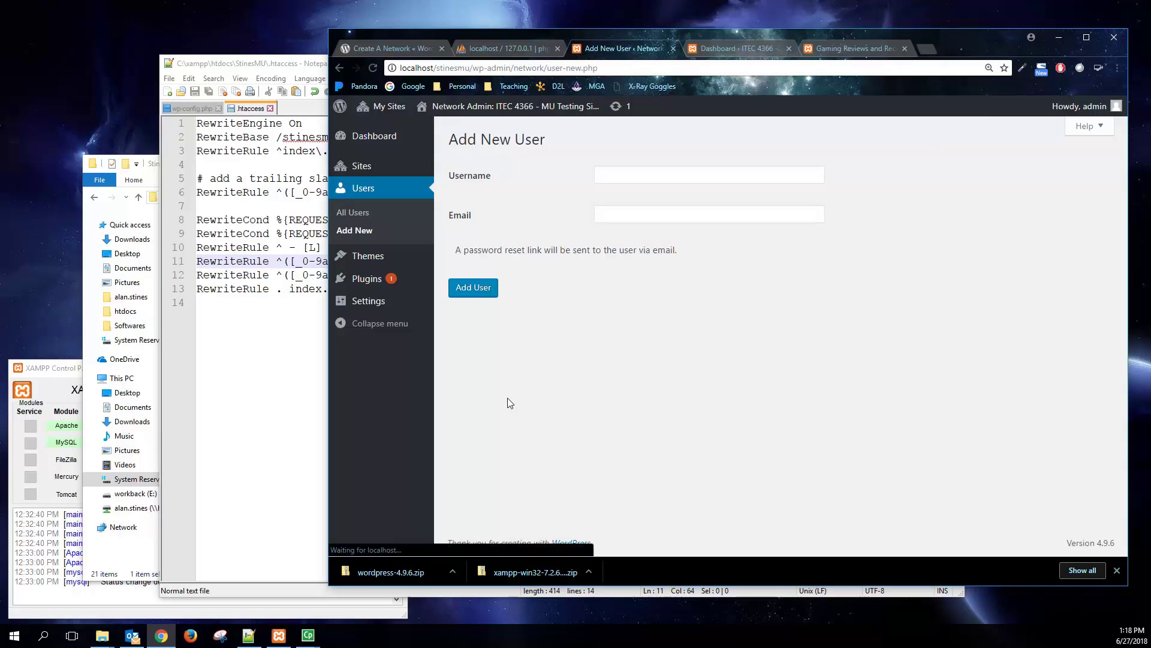
text(darth)
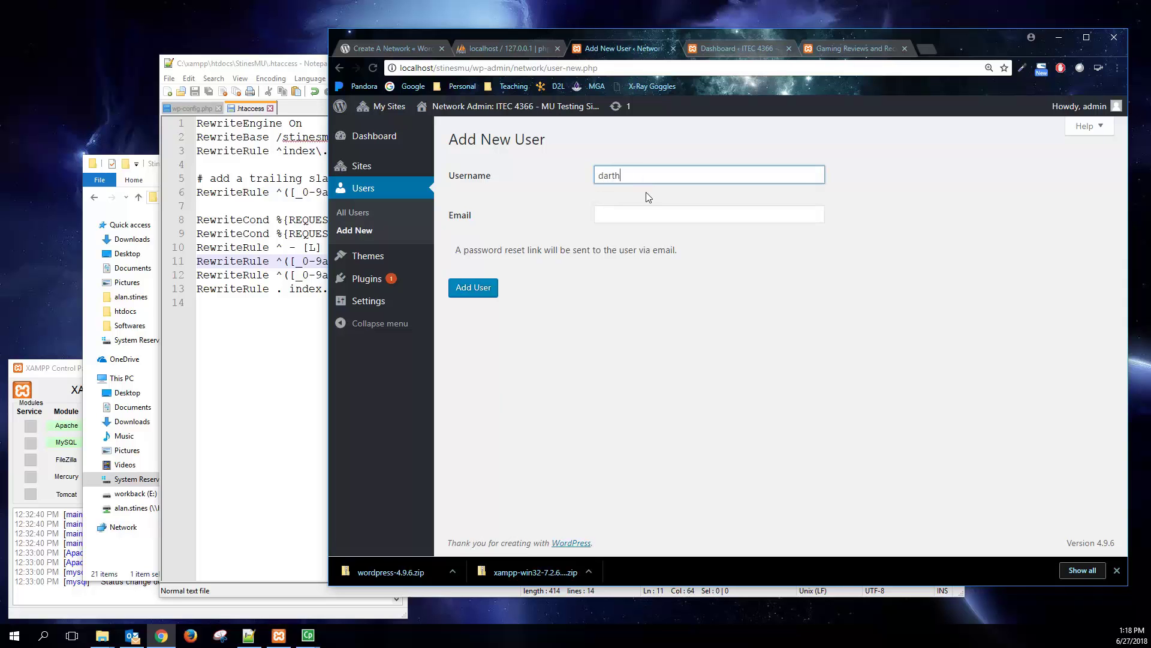
text(.vader)
key(Tab)
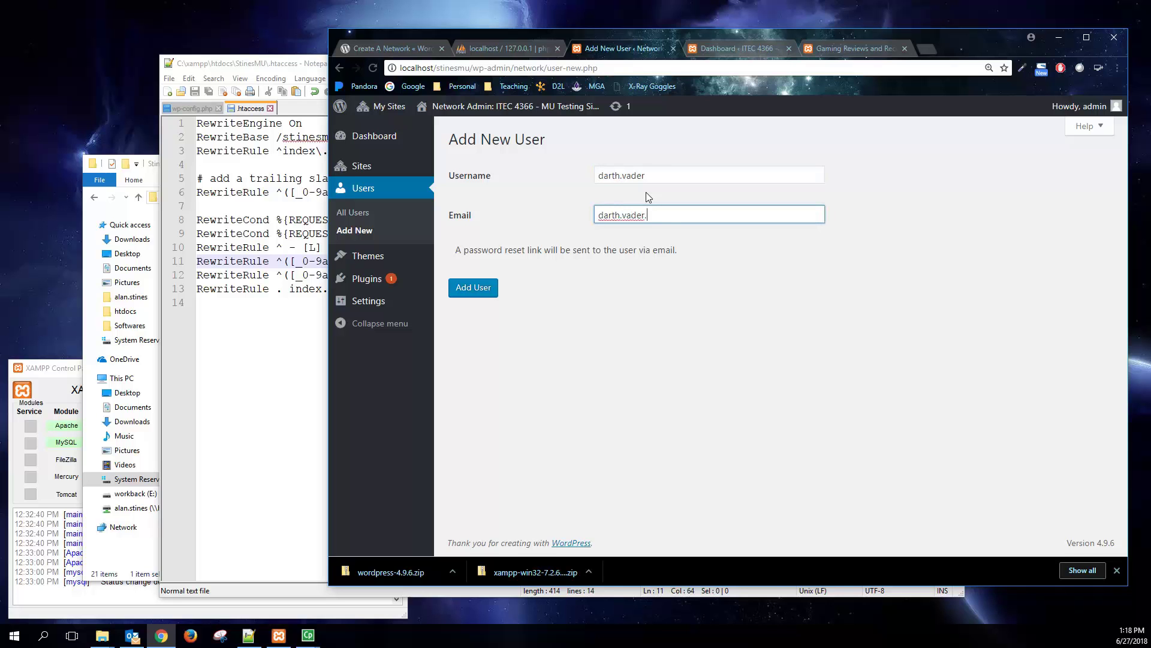
click(623, 177)
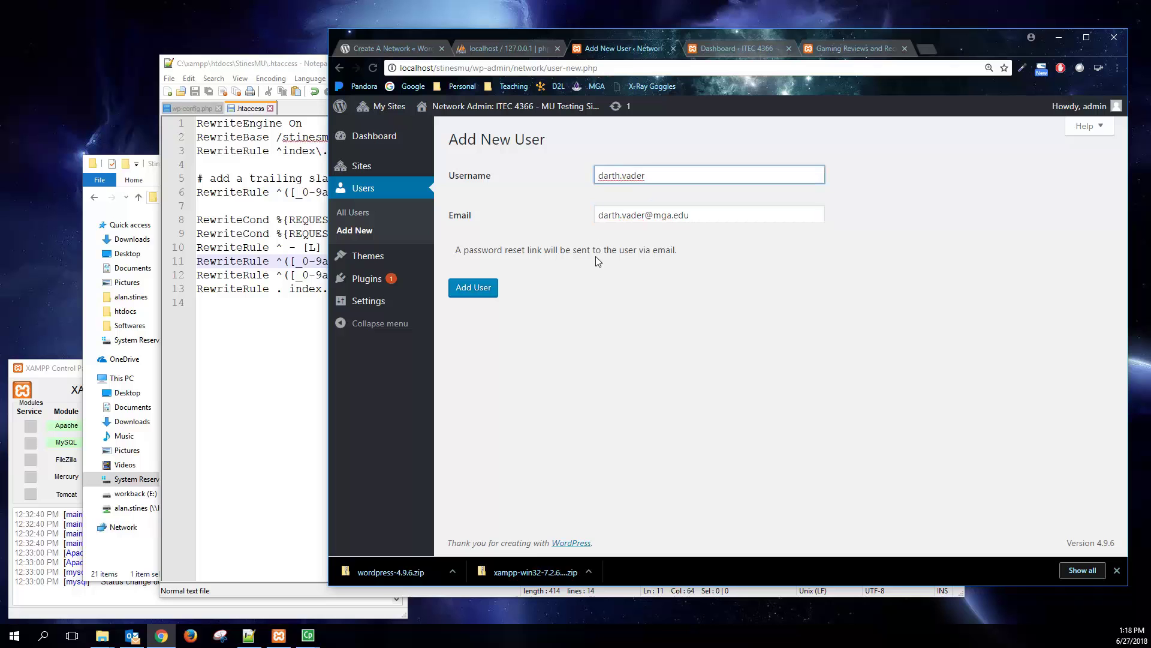
key(BackSpace)
click(572, 309)
click(474, 288)
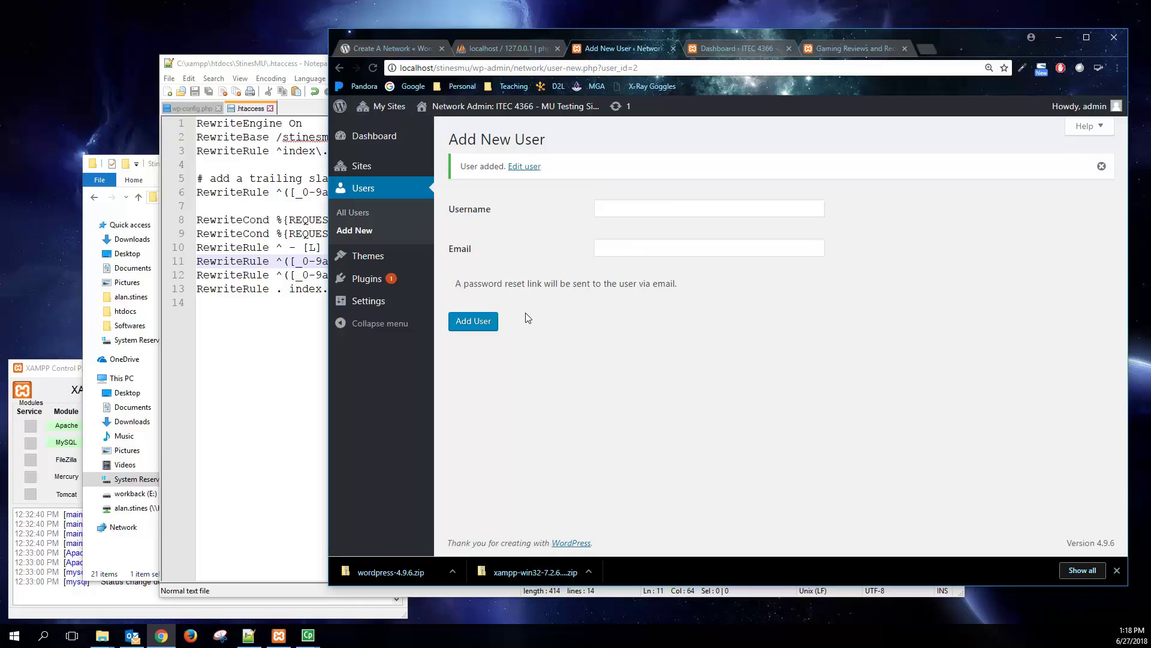
- On the new user's Edit User page, set a weak password, confirm its use and update
click(522, 166)
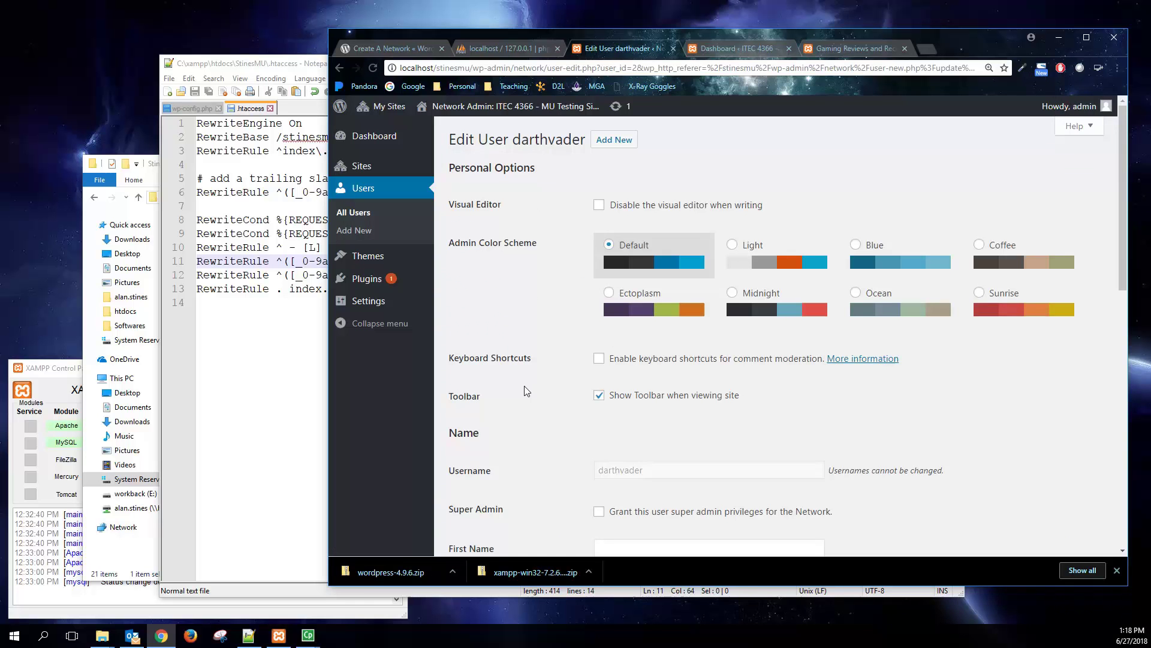
scroll(526, 390, down, 2)
scroll(526, 391, down, 9)
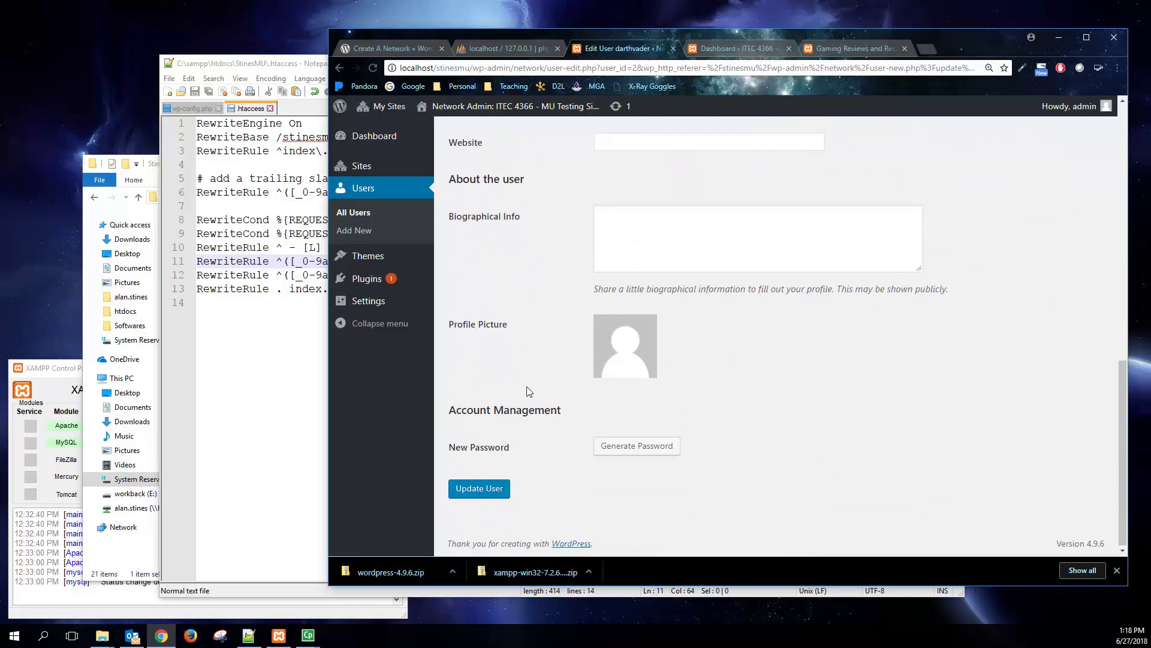
click(642, 449)
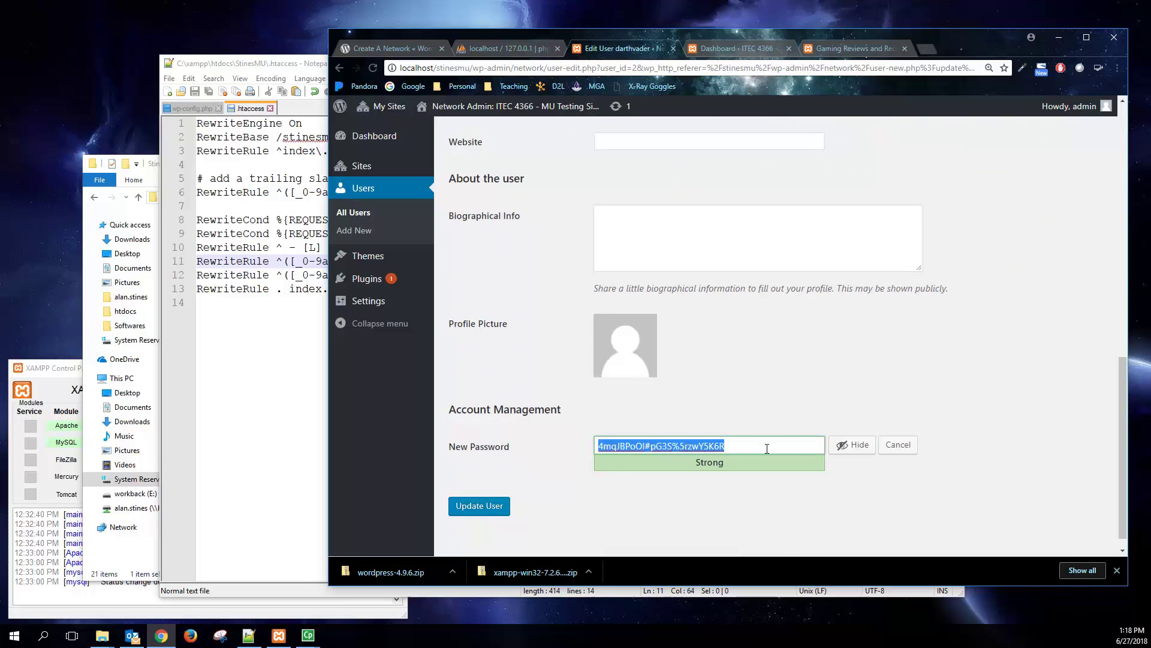
text(password)
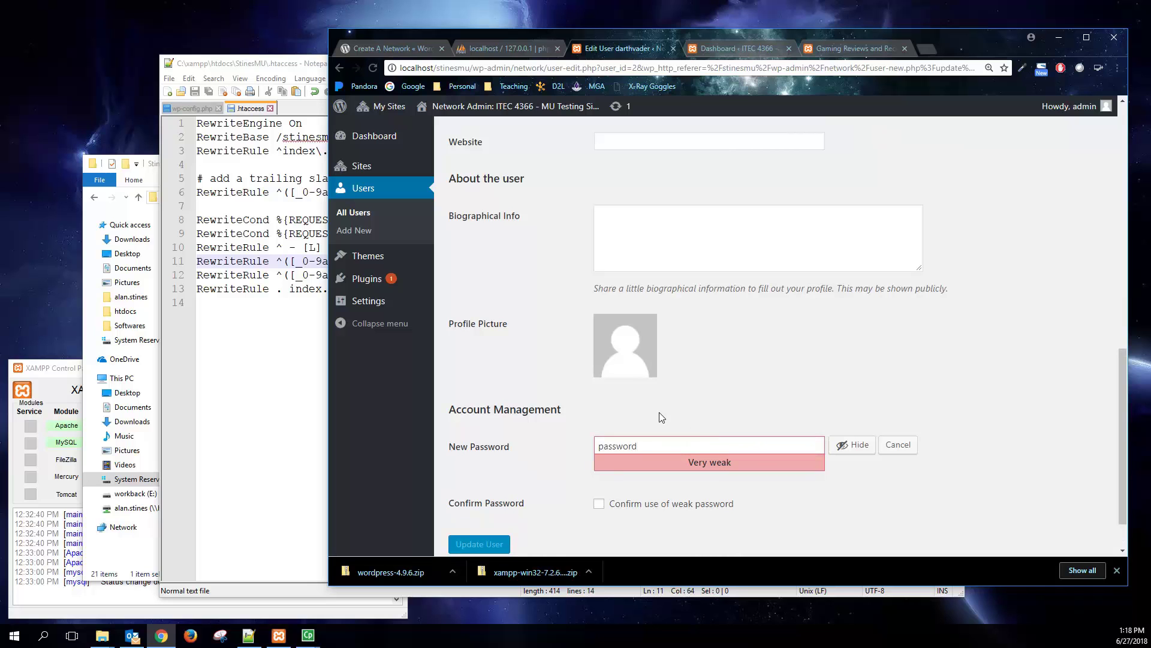
click(599, 507)
click(482, 546)
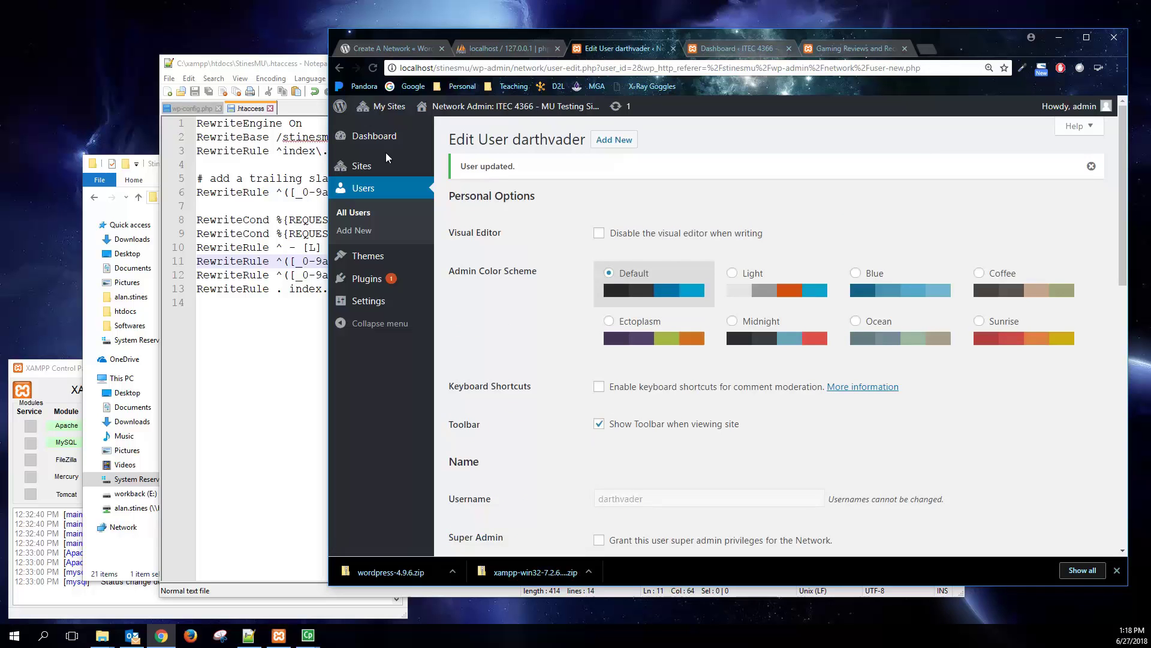
- Open the network Users list, then log out of the admin account
mouse_move(387, 110)
mouse_move(397, 129)
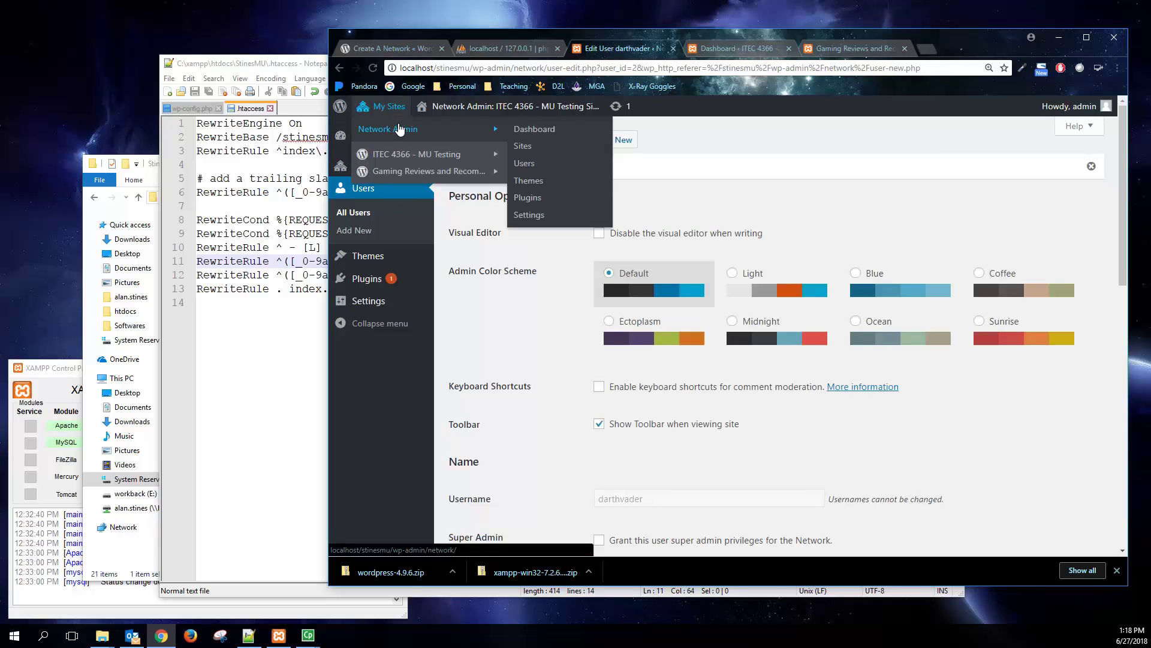
click(537, 198)
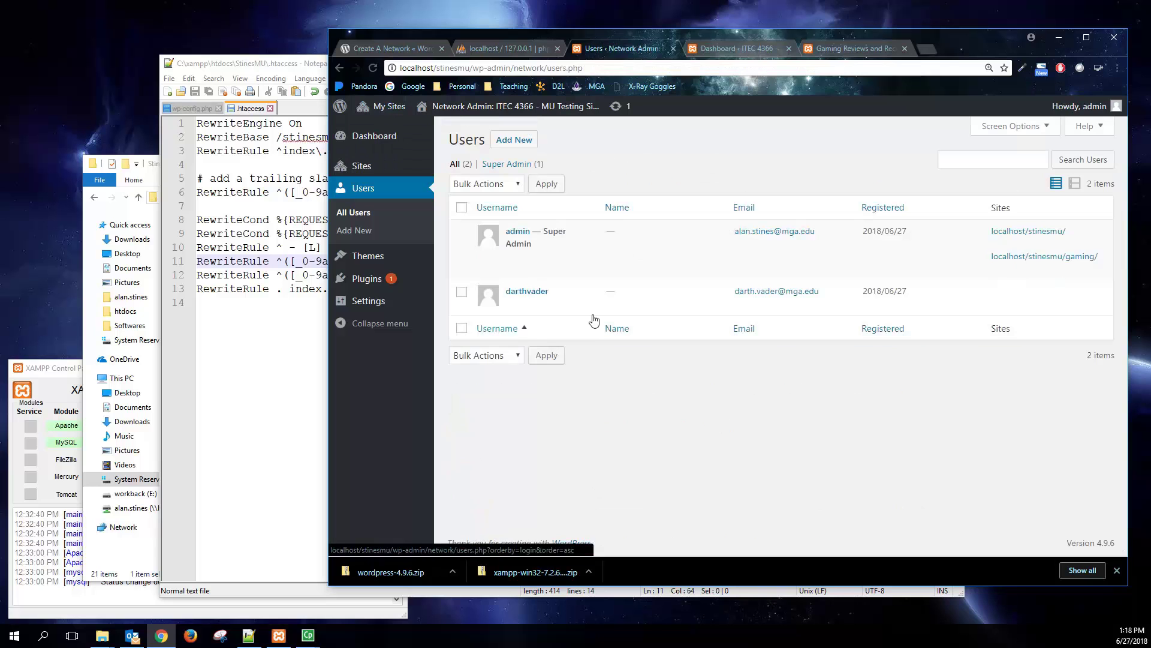
mouse_move(539, 298)
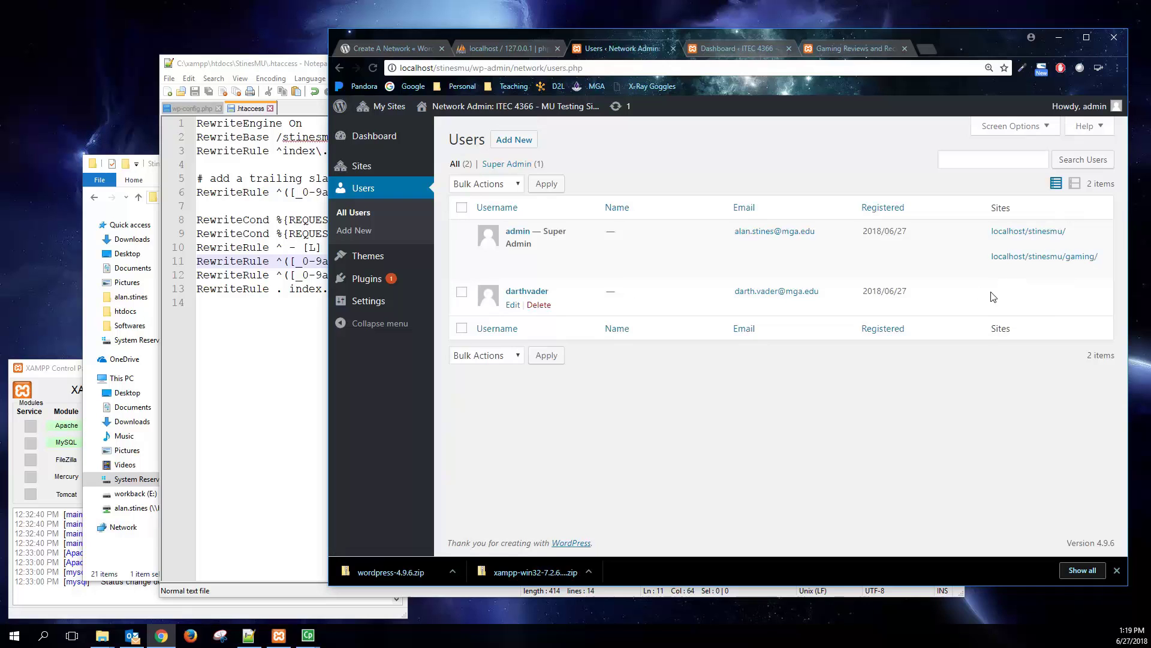
mouse_move(1107, 107)
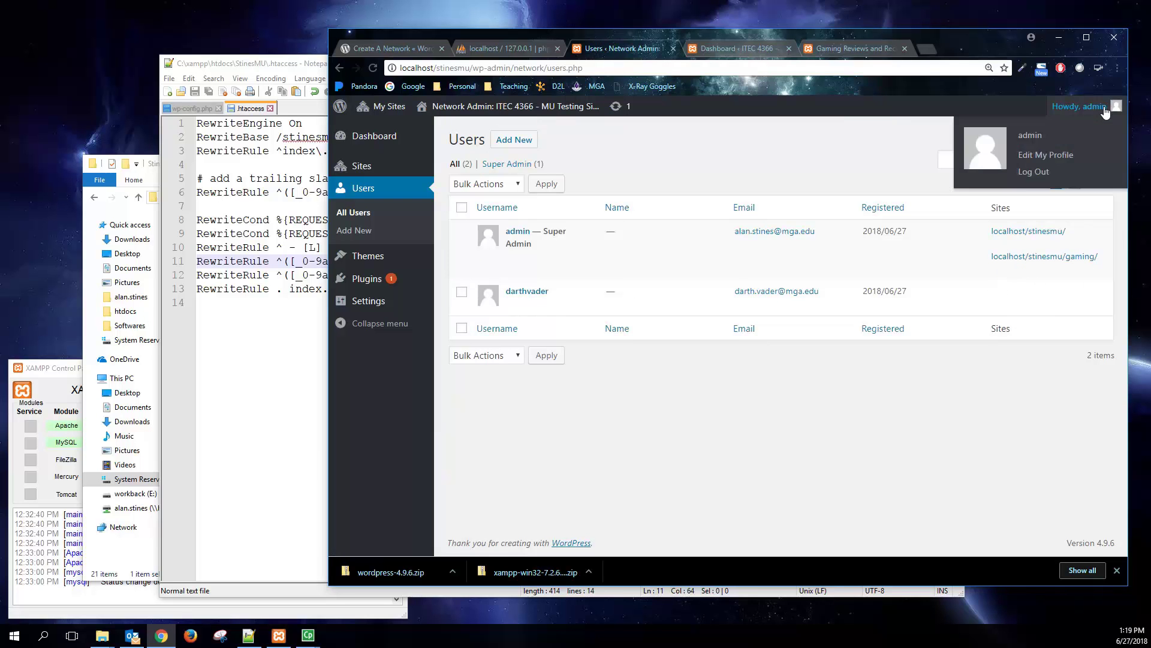
click(1029, 173)
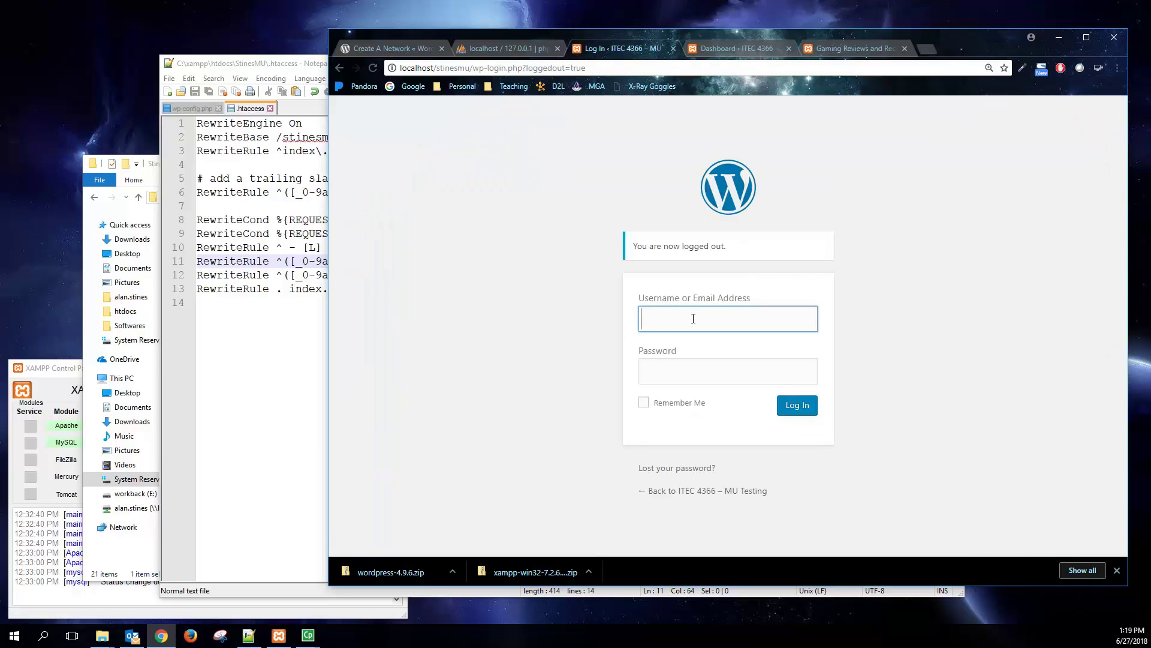
- Sign in with the new user's username and password
text(darthvader)
key(Tab)
text(••••••)
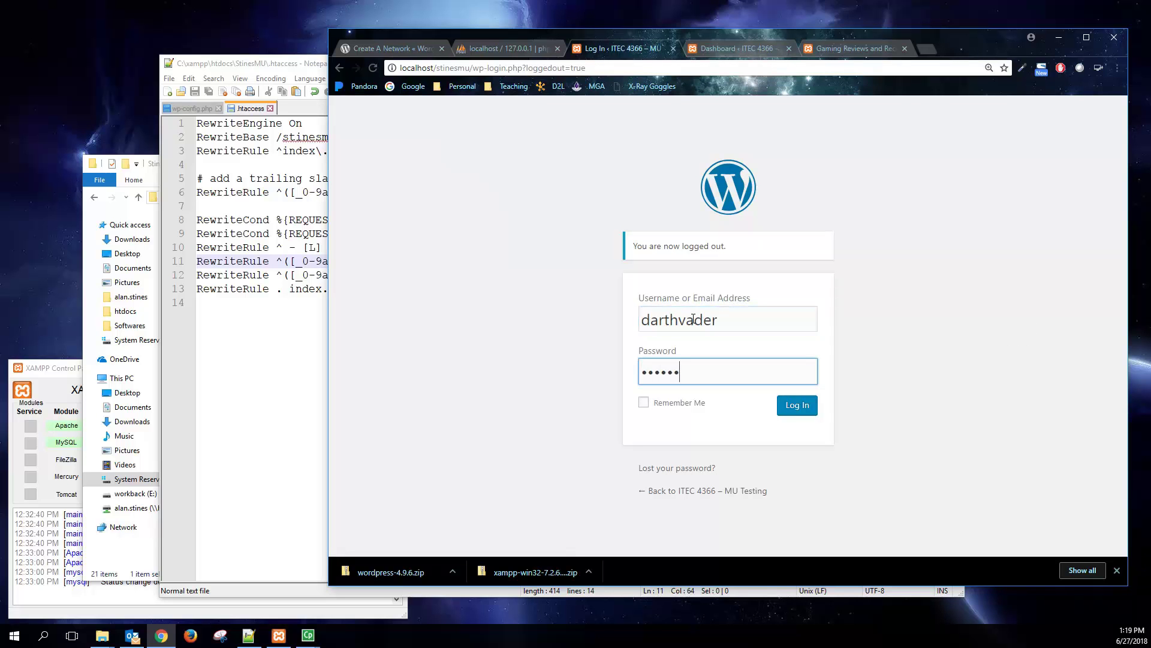
text(••)
key(Return)
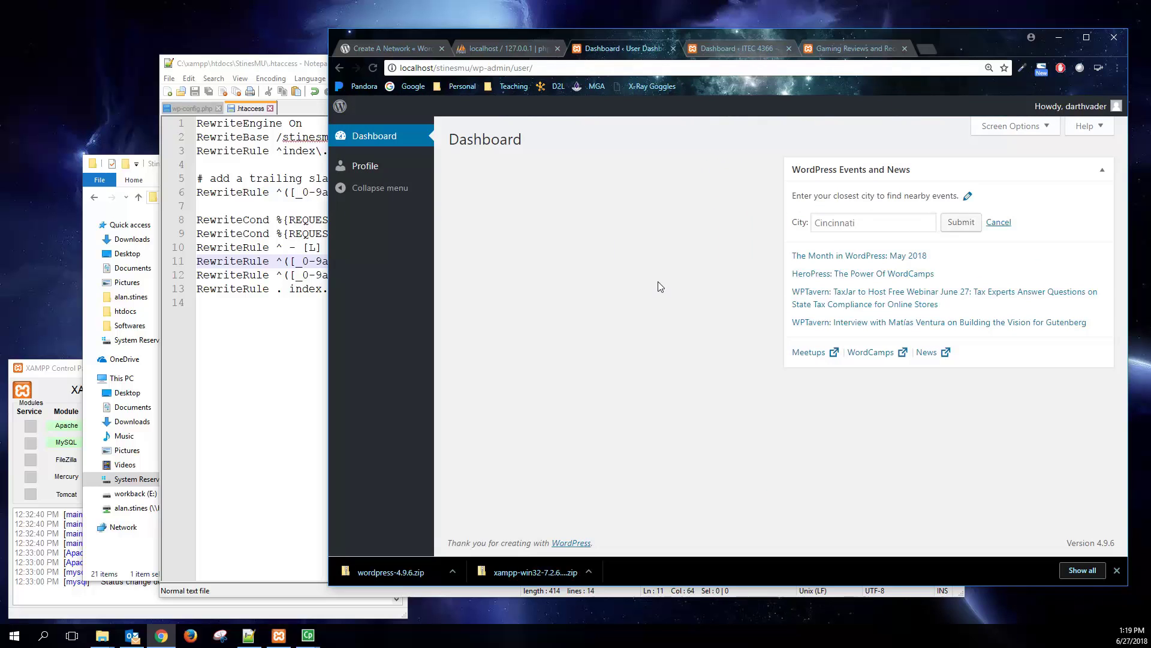
- Look over the new user's Profile, Dashboard and Screen Options, then open Edit My Profile
click(376, 166)
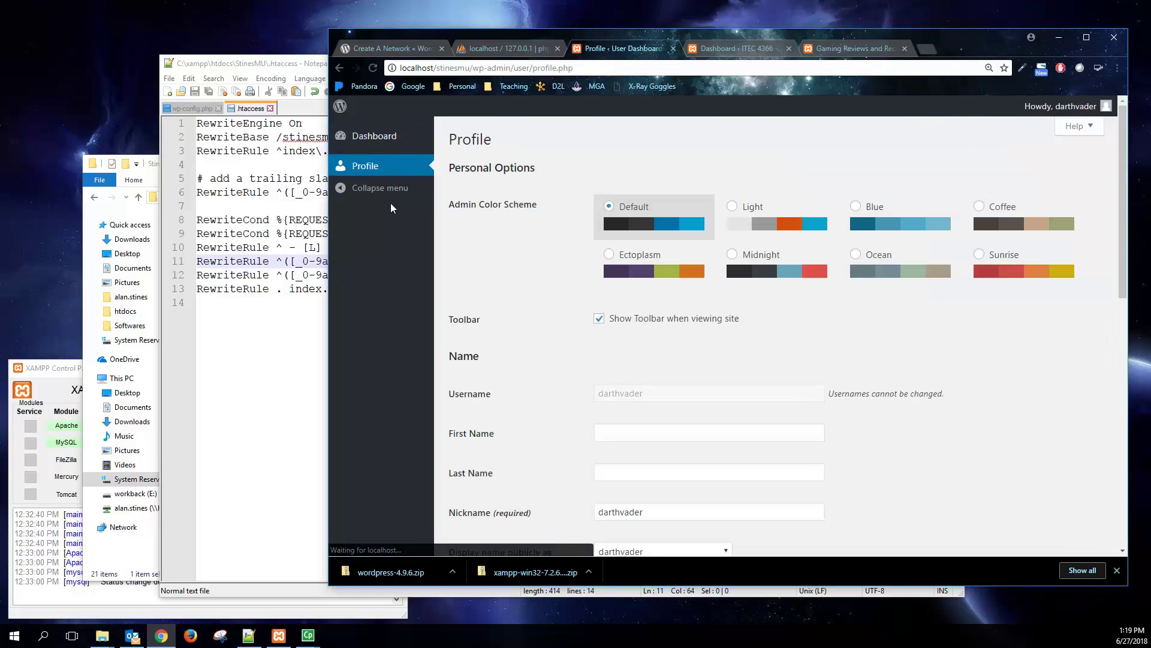
click(380, 136)
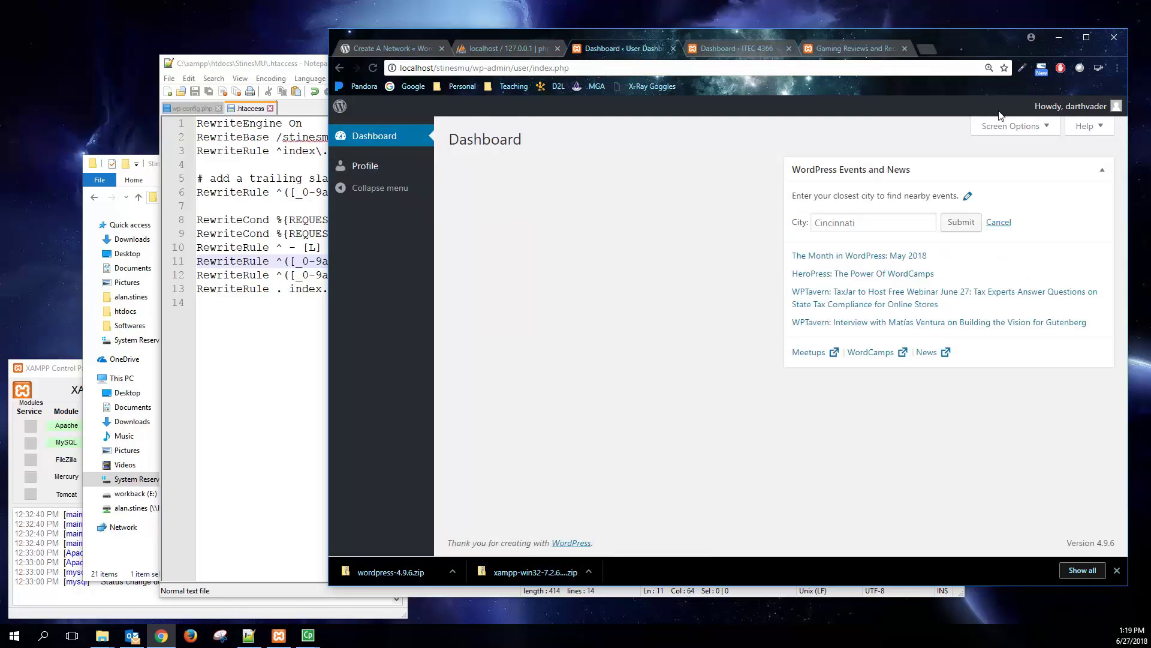
click(1013, 126)
click(1015, 187)
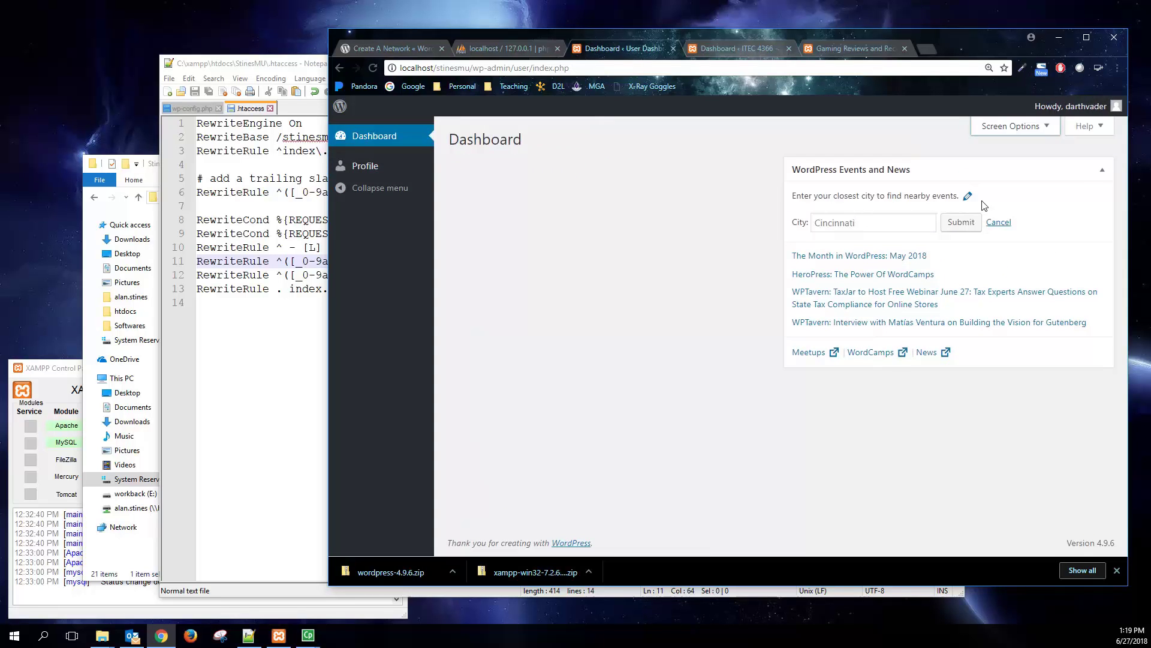
mouse_move(1073, 106)
click(1034, 161)
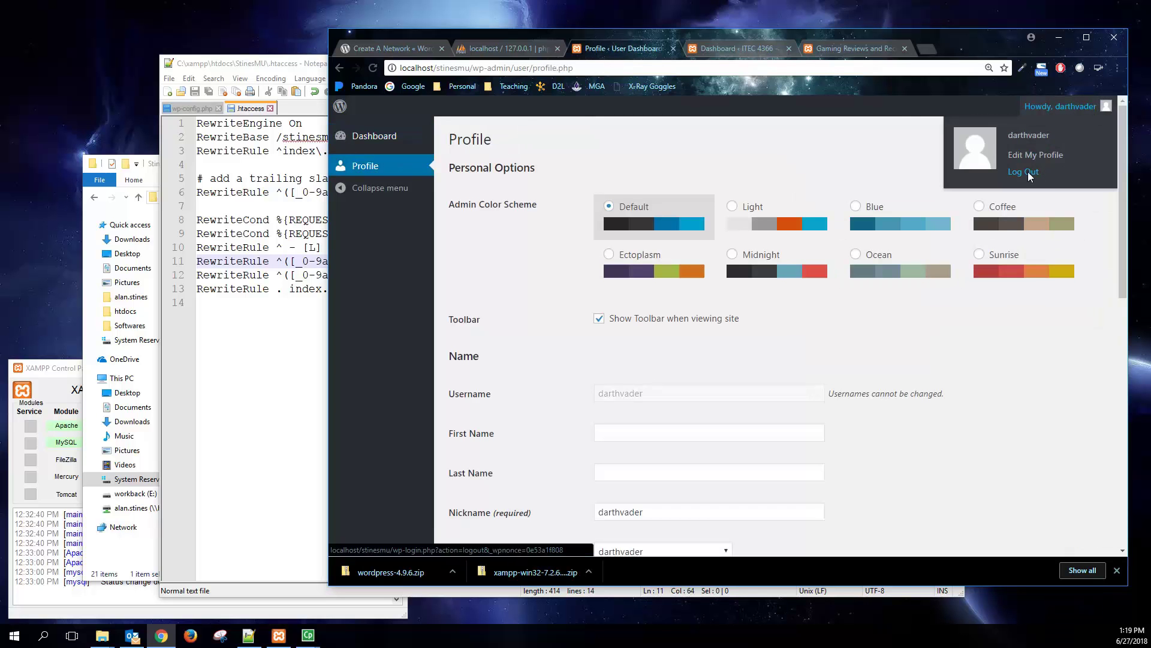
- Log out of darthvader's account and sign back in as admin
click(1029, 173)
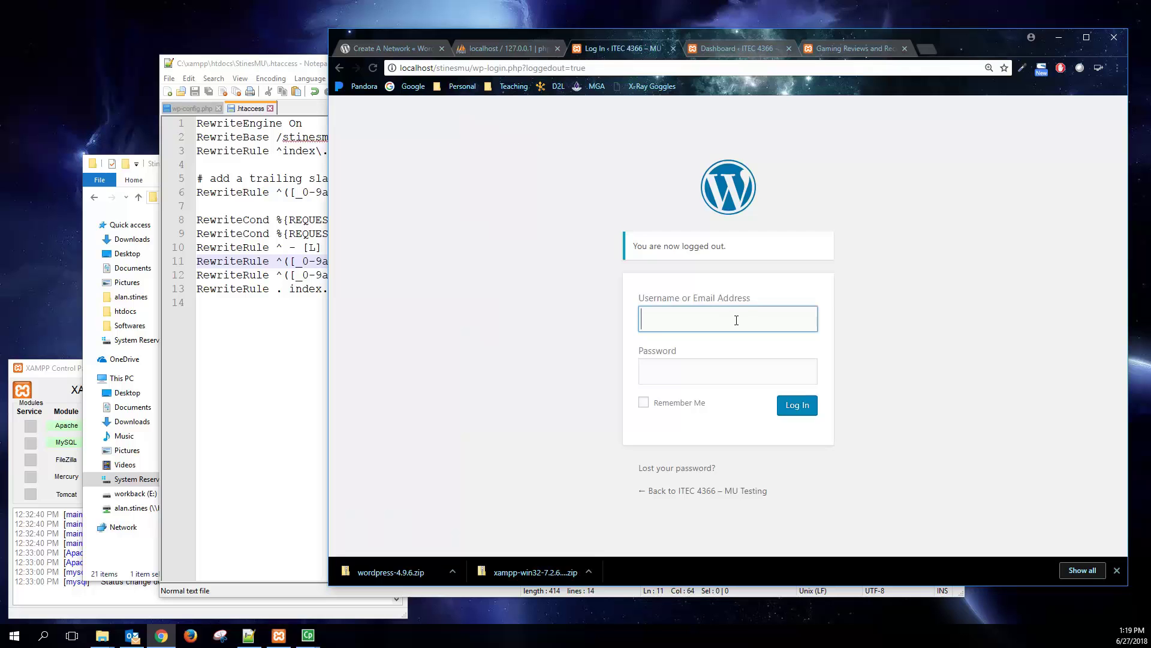
text(admin)
key(Tab)
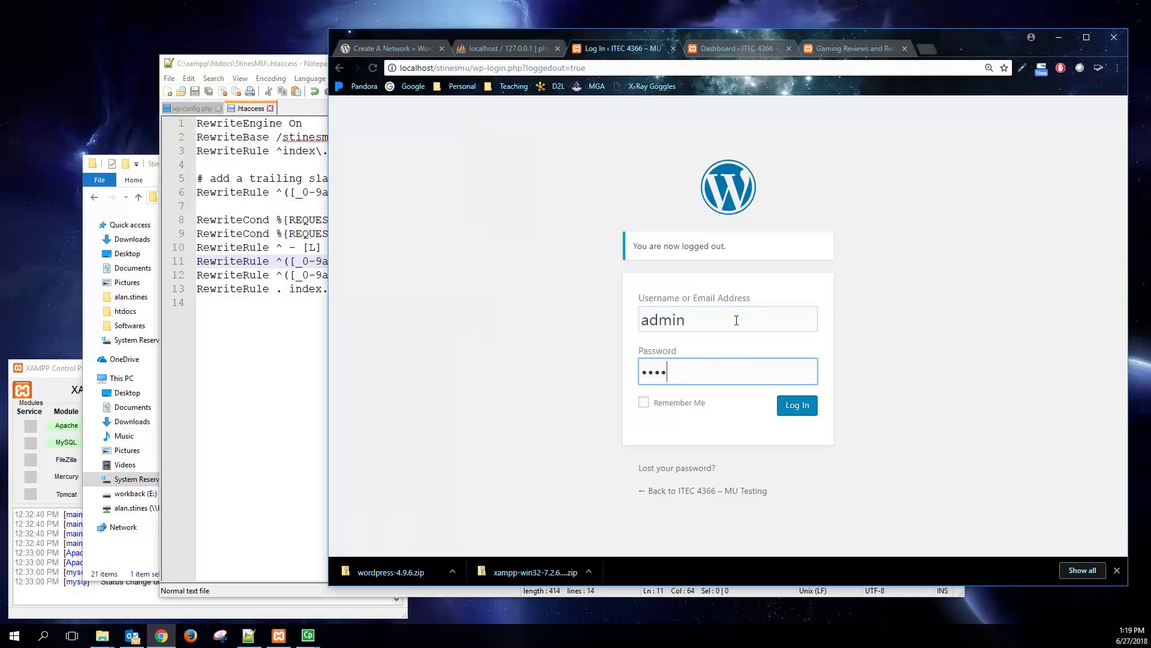
key(Return)
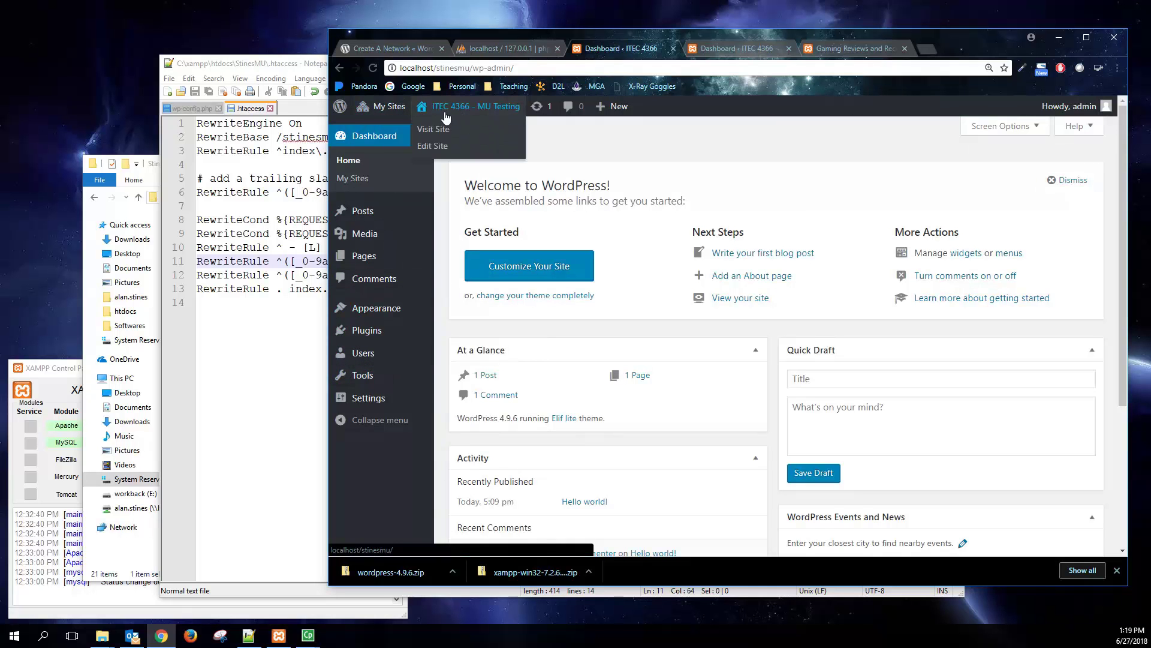
- Open the Gaming Reviews and Recommends Users page, which lists only admin
mouse_move(391, 106)
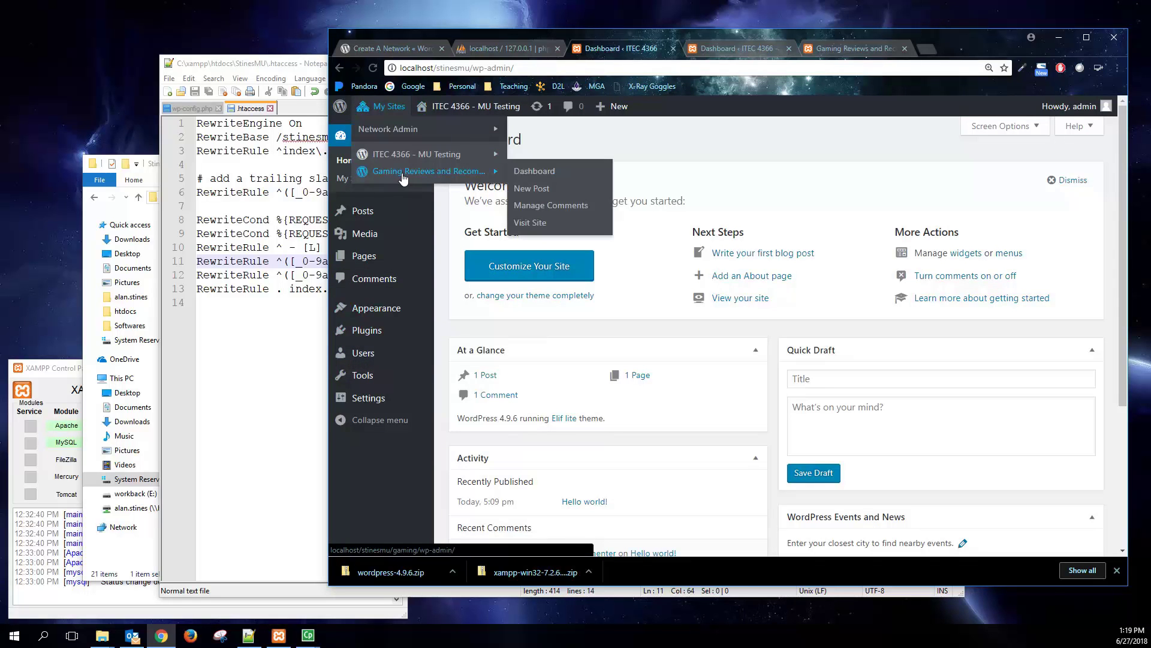
click(403, 173)
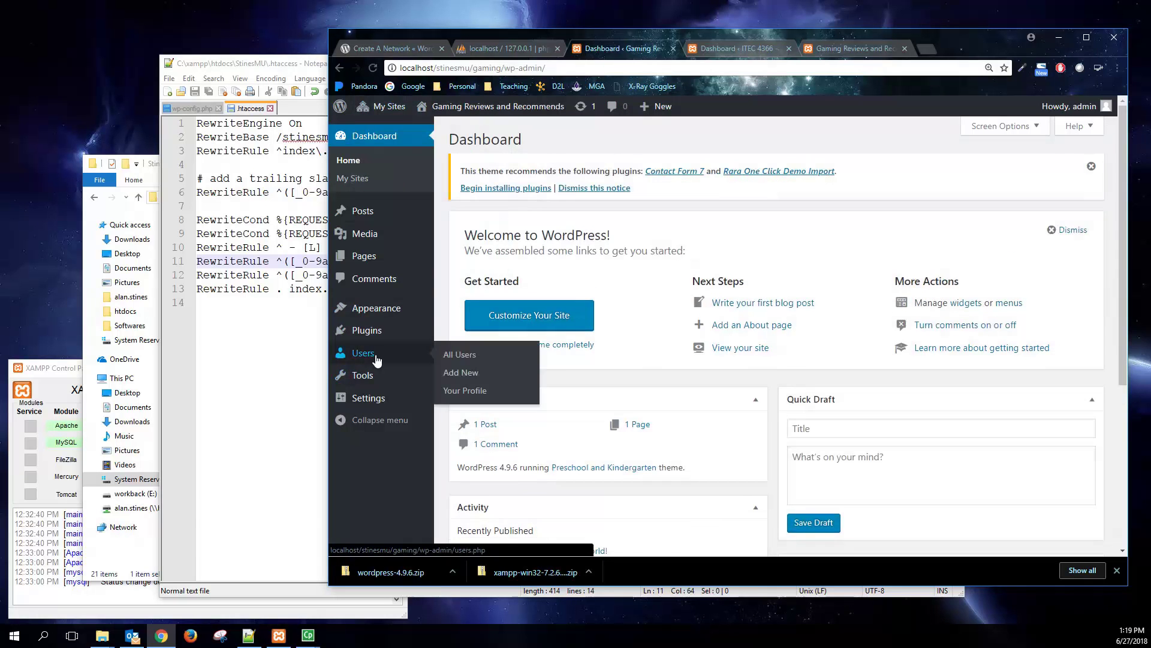
click(377, 359)
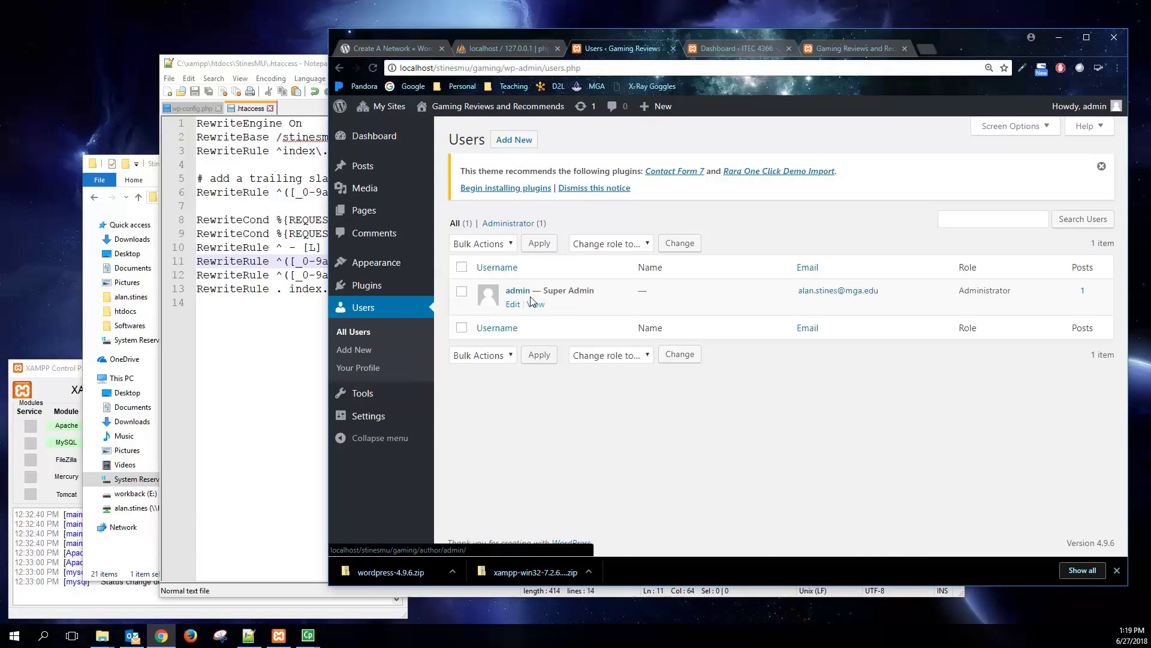
- Under Add Existing User, add the suggested user with role Editor and Skip Confirmation Email ticked
click(514, 139)
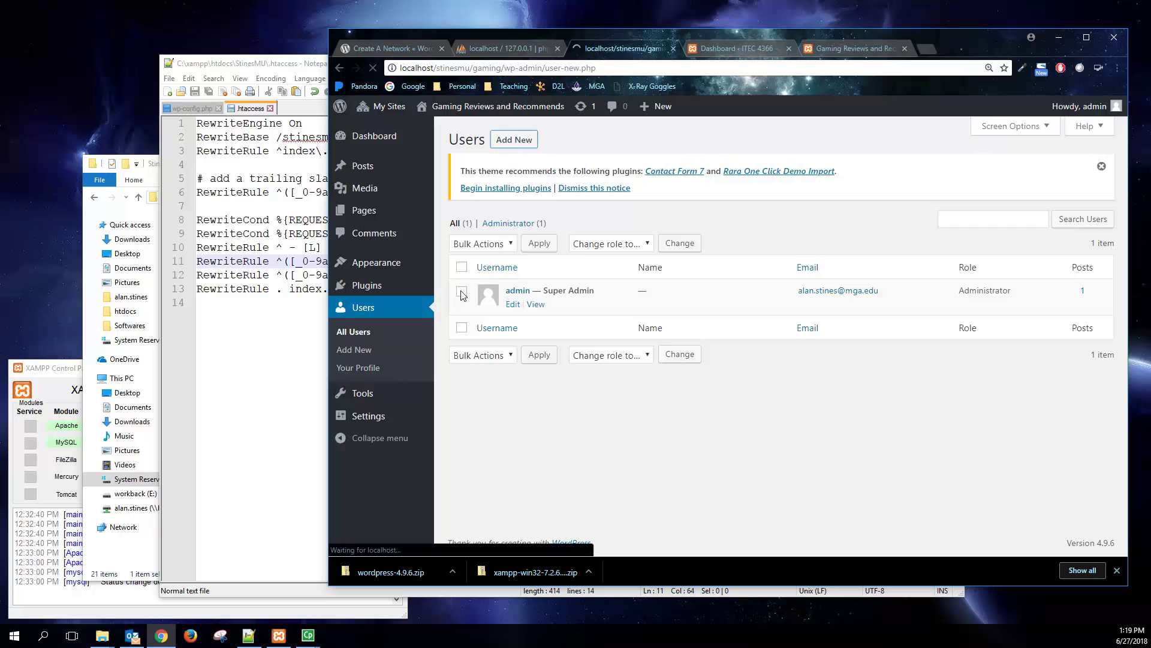
drag(479, 218, 529, 220)
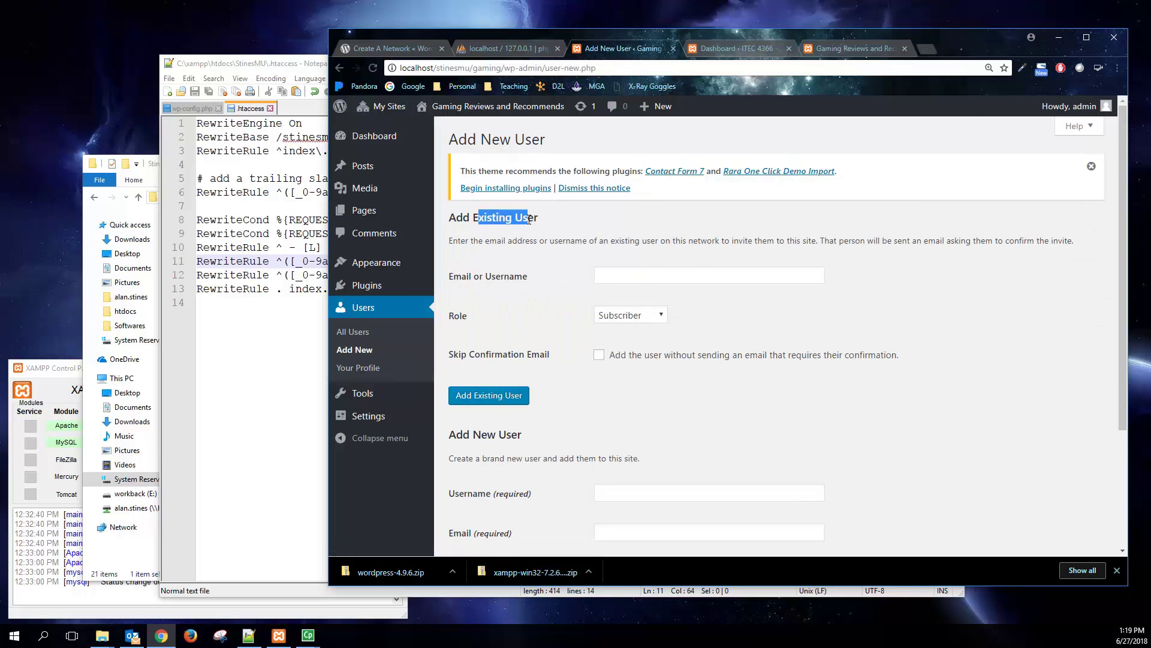
click(642, 278)
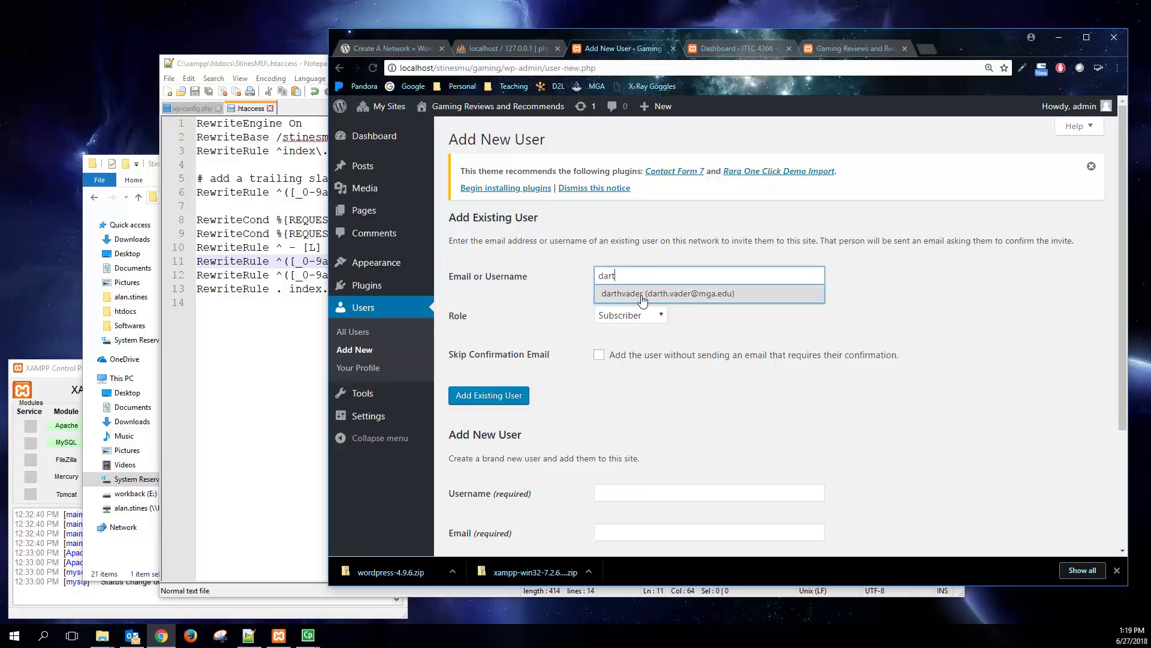
click(685, 294)
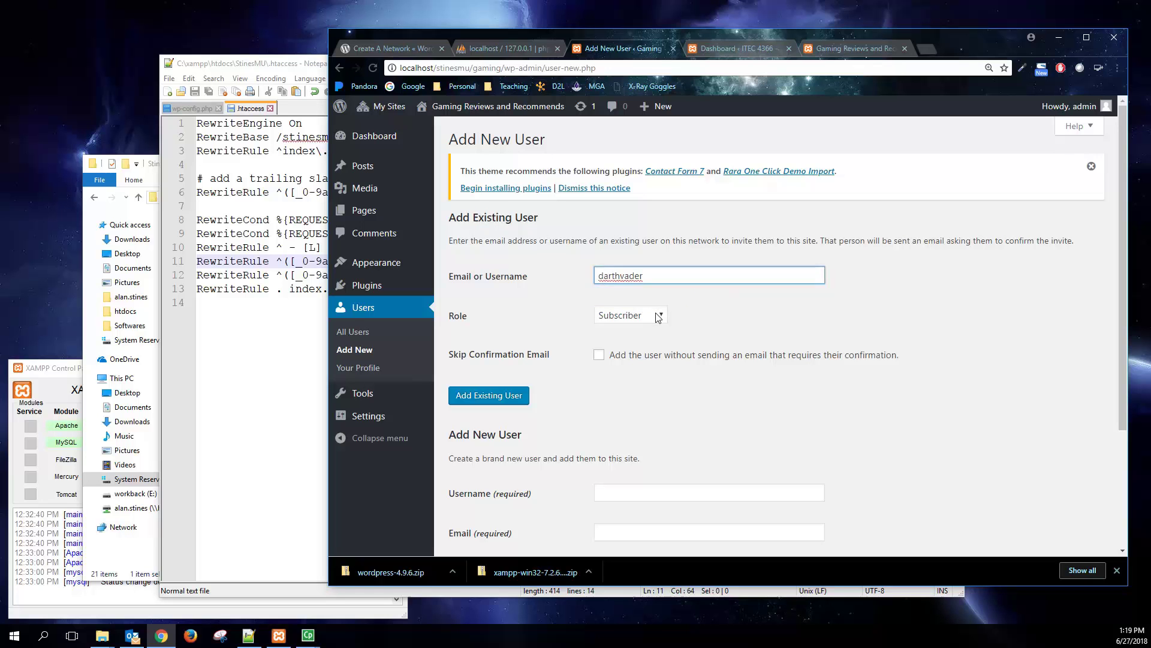
click(658, 317)
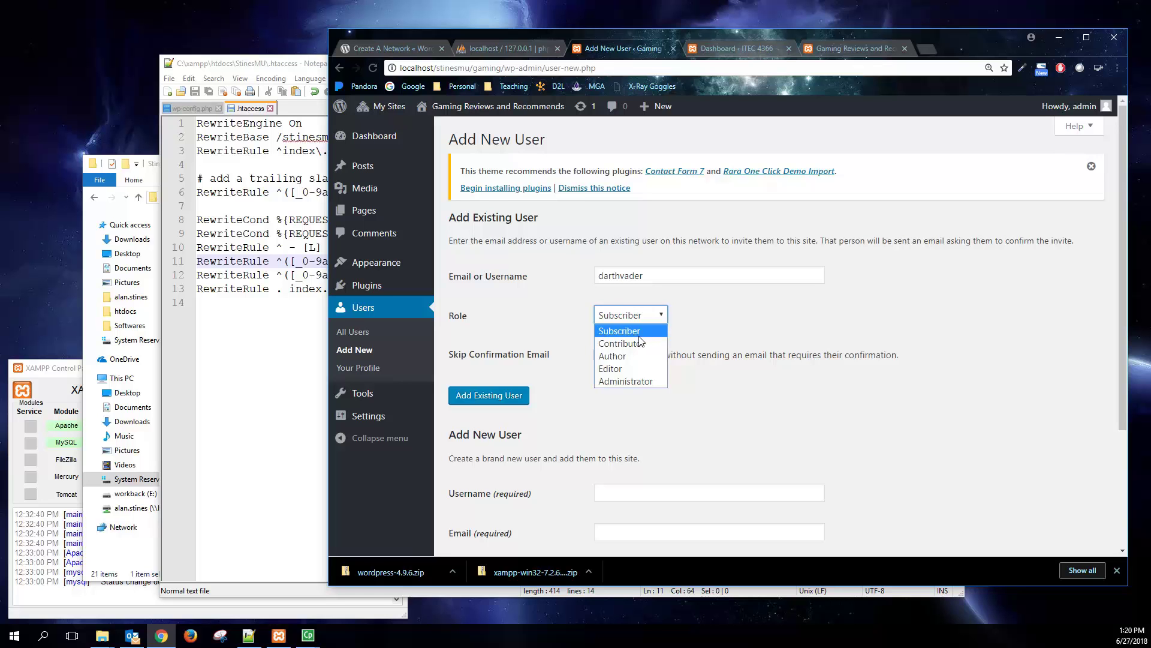
click(594, 330)
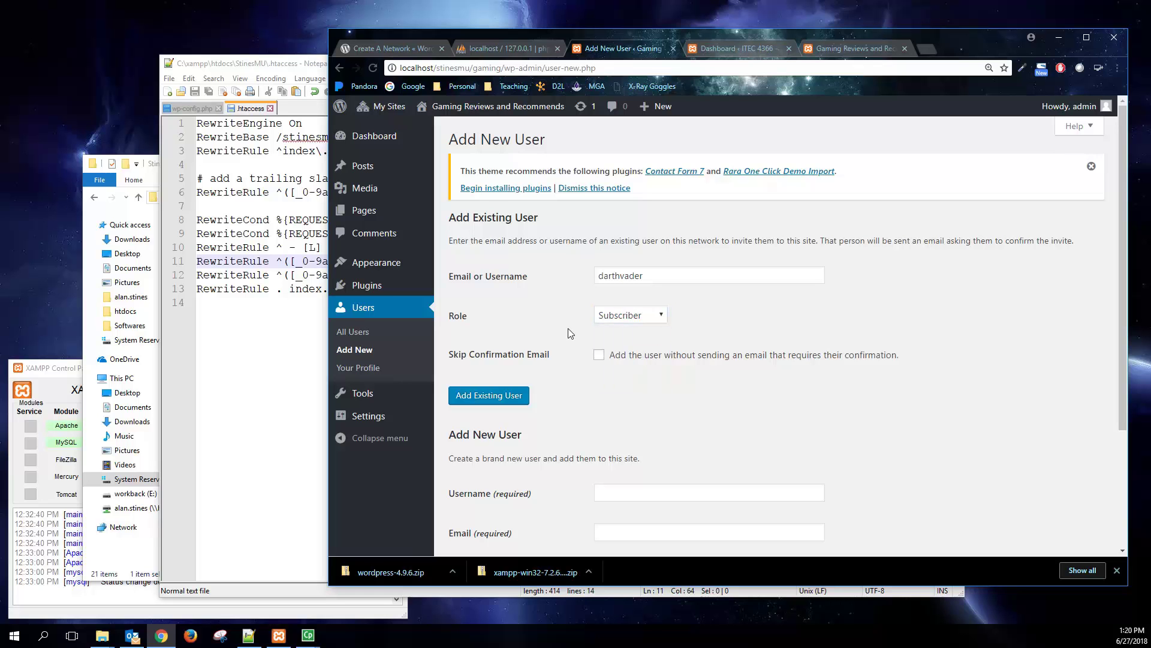
click(599, 356)
click(641, 325)
click(630, 370)
click(496, 399)
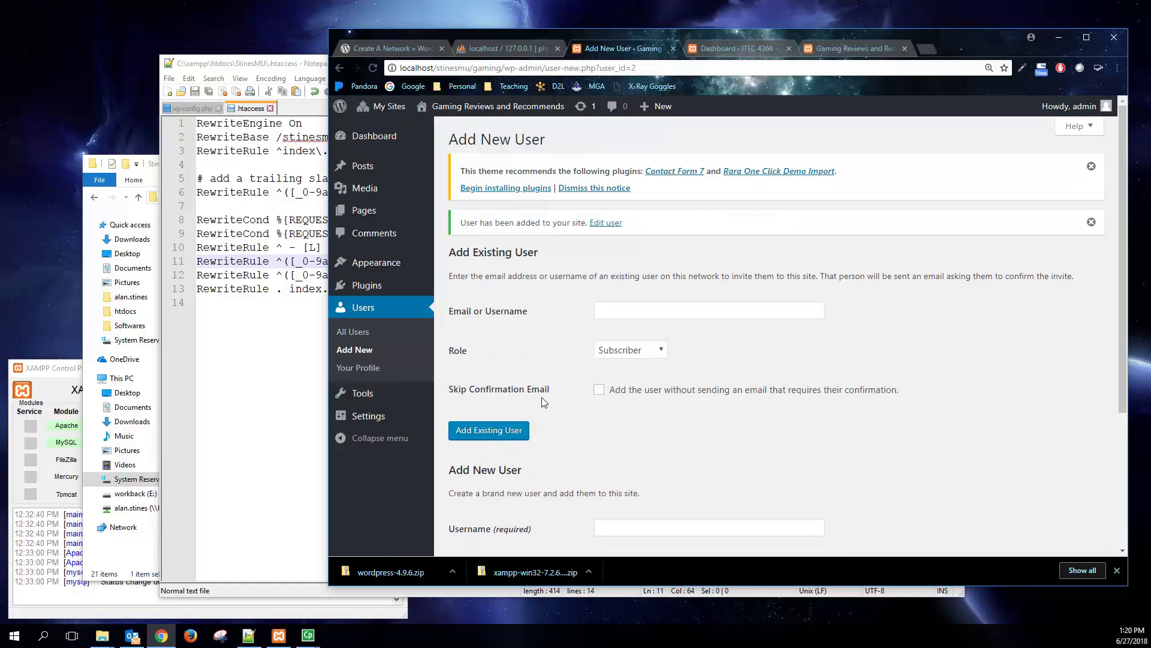
- Open the Network Admin list of all users
mouse_move(397, 108)
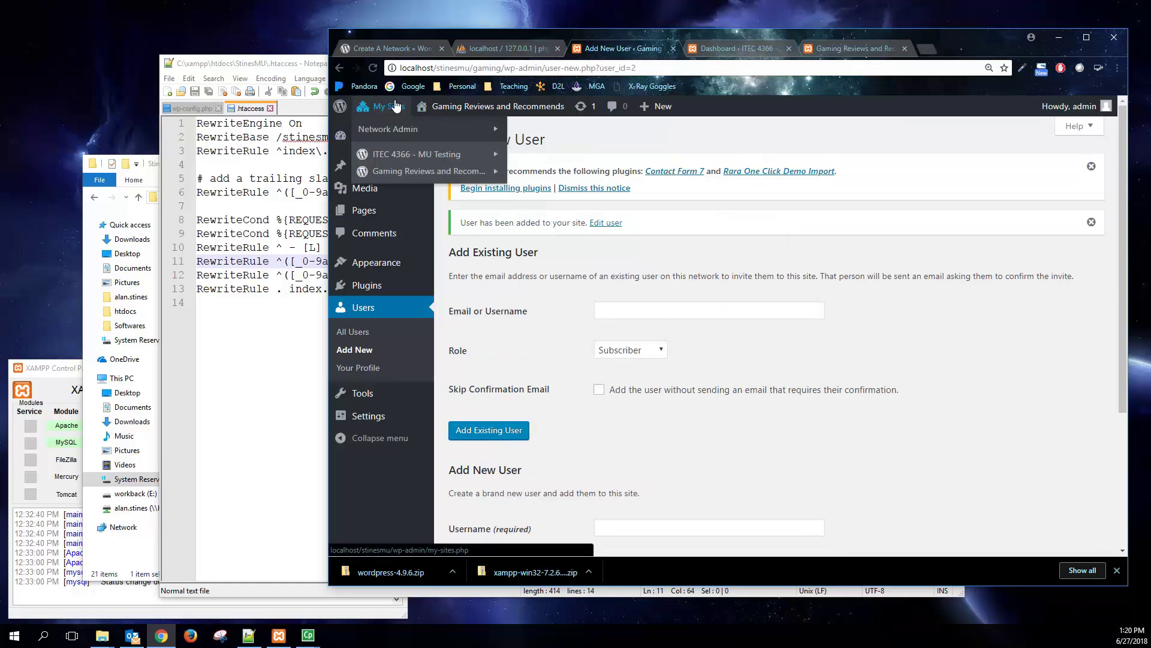
mouse_move(403, 133)
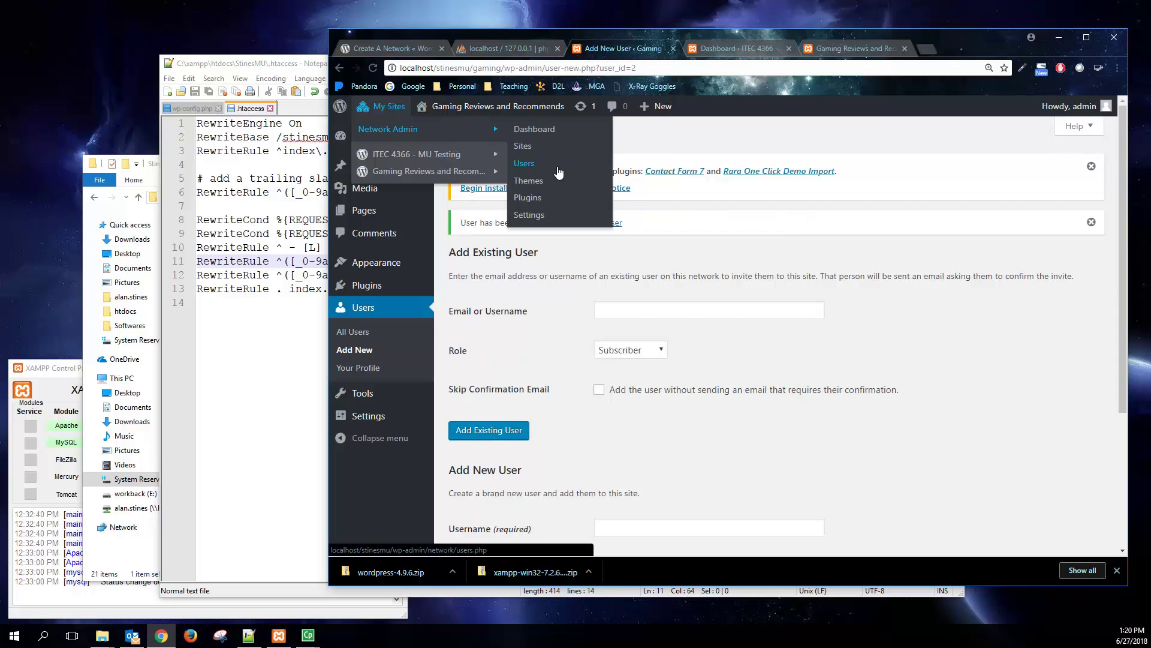
click(558, 171)
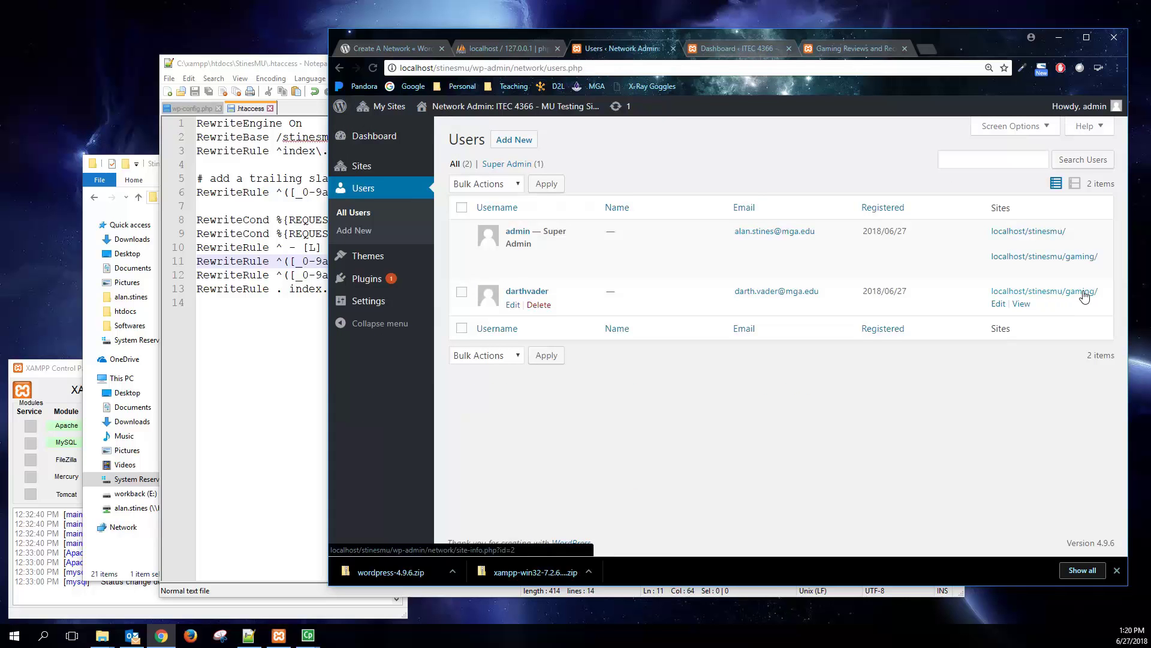
- Log out of admin and sign in as the newly added user with their password
mouse_move(1079, 107)
click(1046, 174)
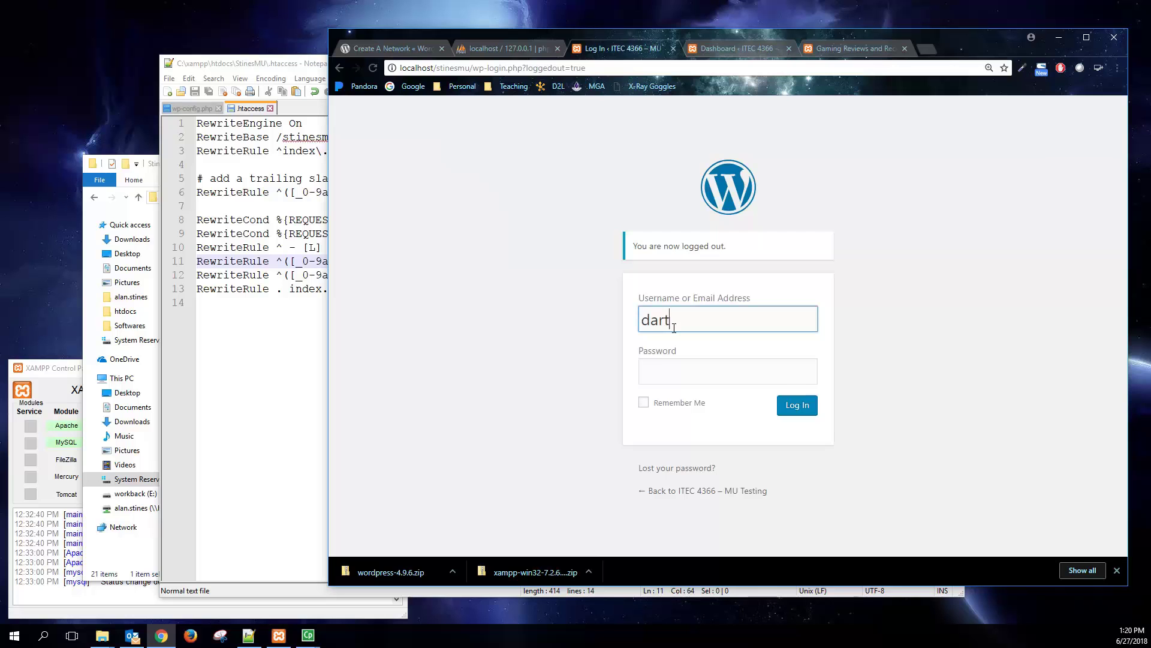
text(hvader)
key(Tab)
text(••••)
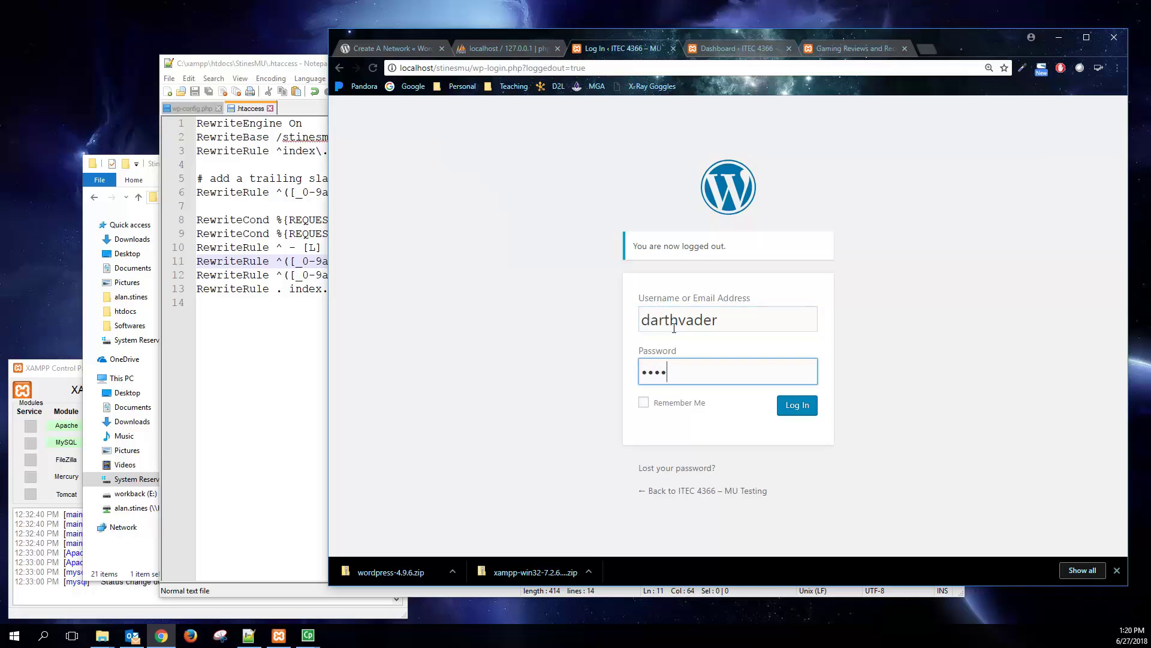
text(••••)
click(797, 404)
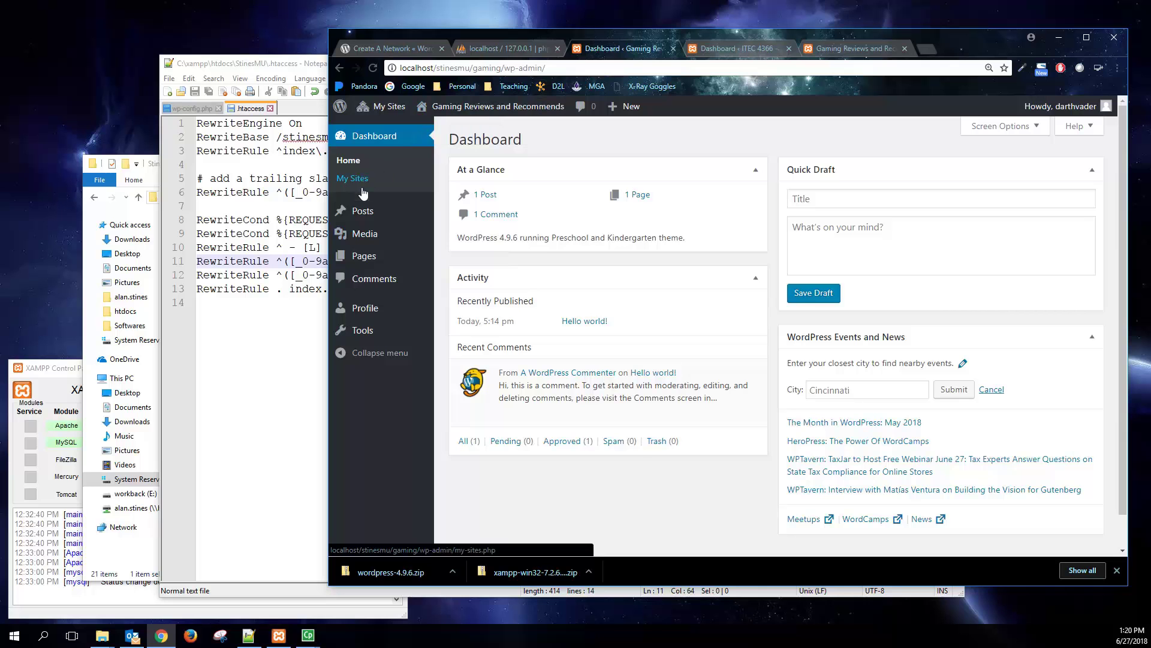
- Look through the new user's Profile page and the Tools page
mouse_move(364, 216)
mouse_move(371, 264)
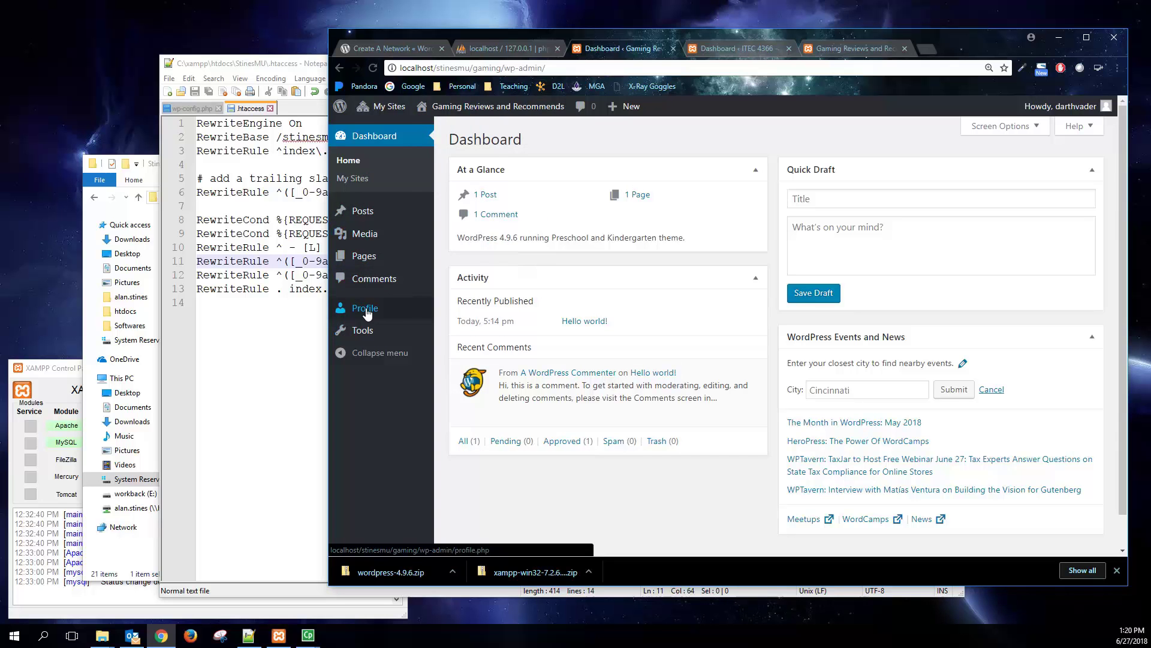
click(366, 310)
click(373, 287)
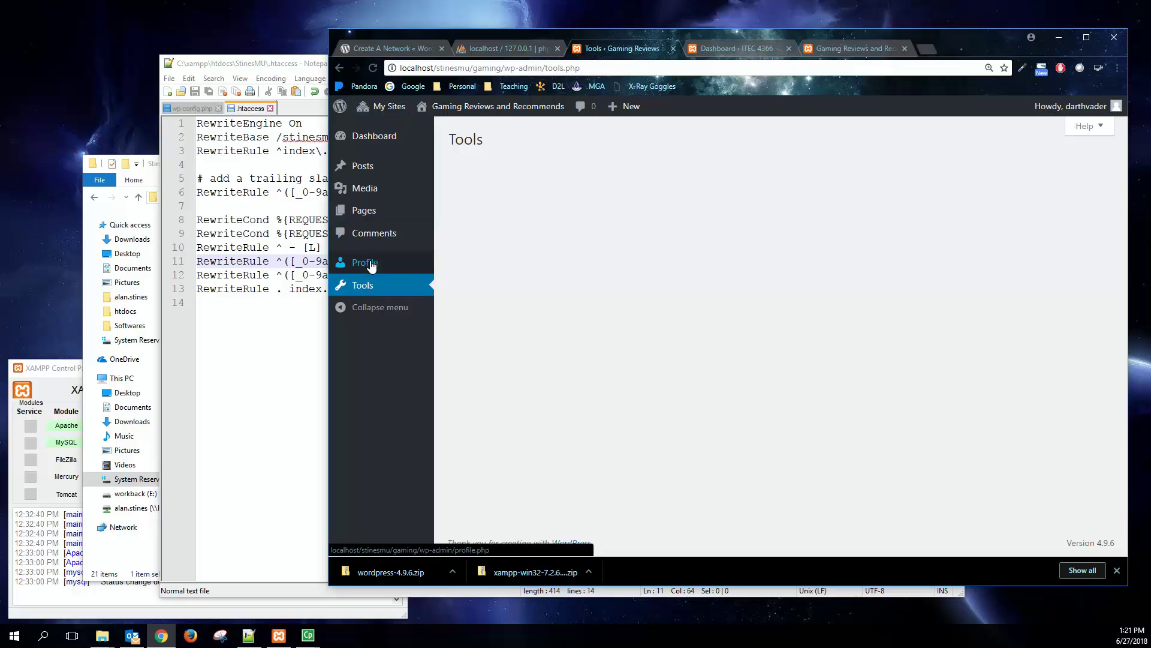
- Open the Hello world! post in the editor and view its Screen Options
click(378, 168)
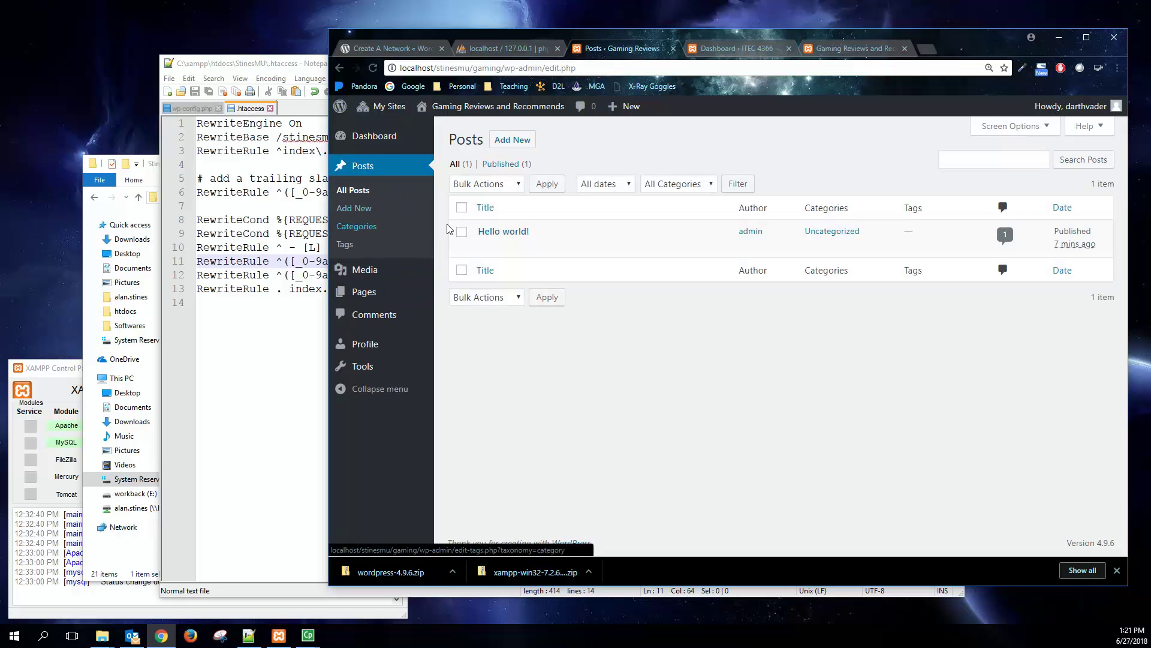
click(503, 231)
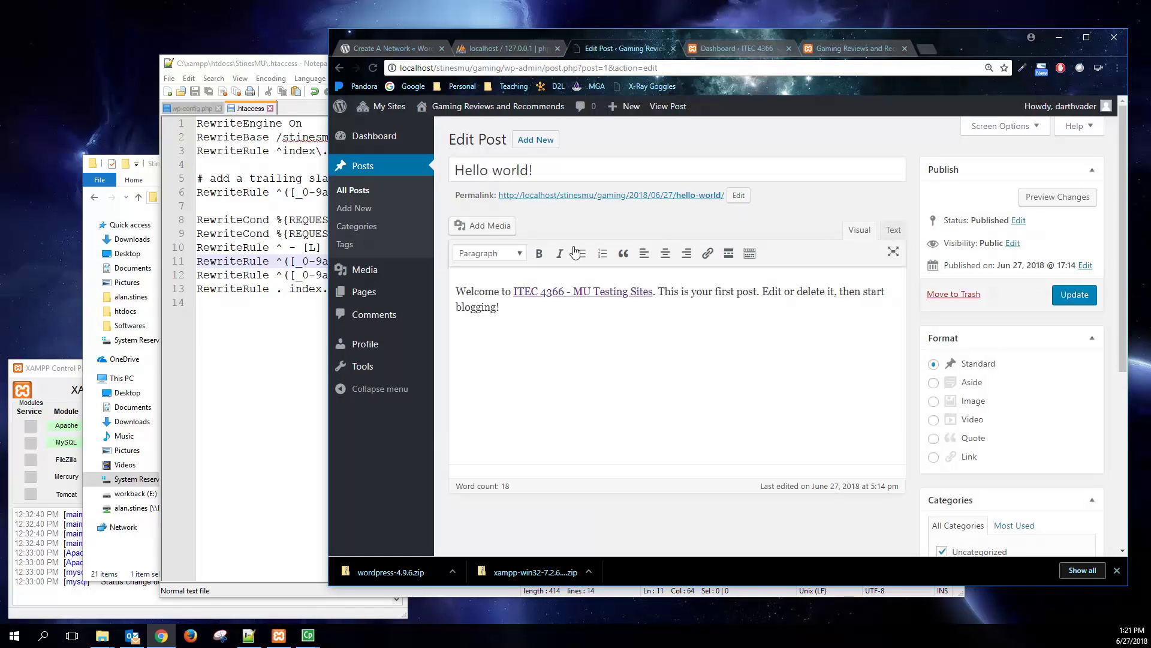
scroll(686, 401, down, 4)
scroll(711, 433, up, 5)
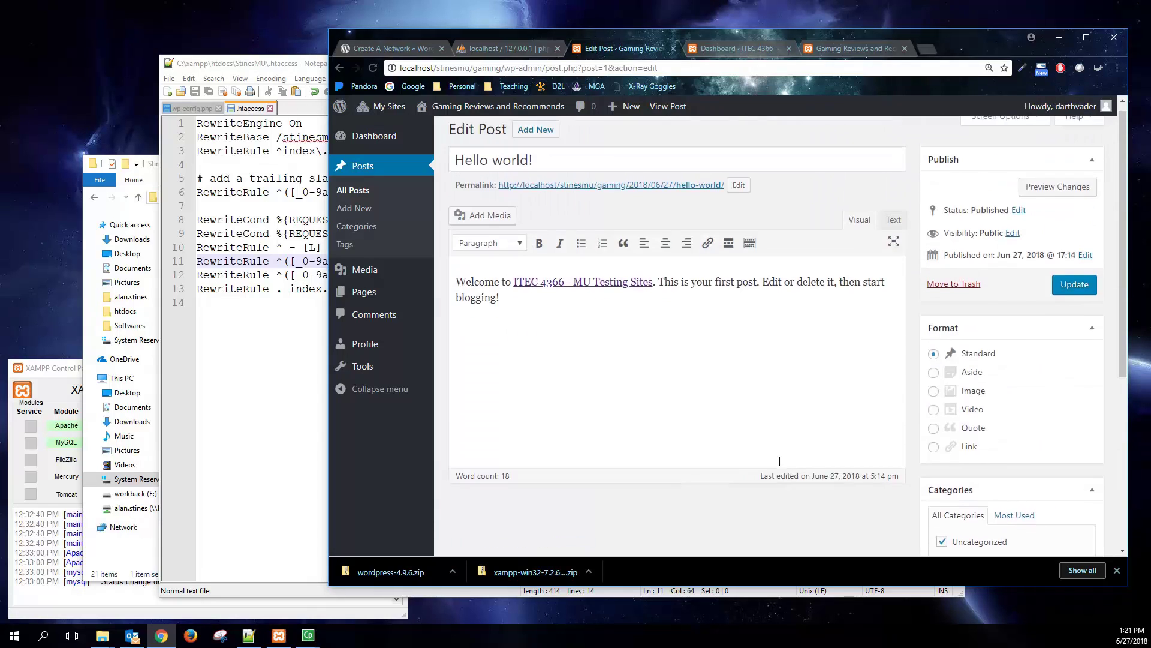
click(1017, 126)
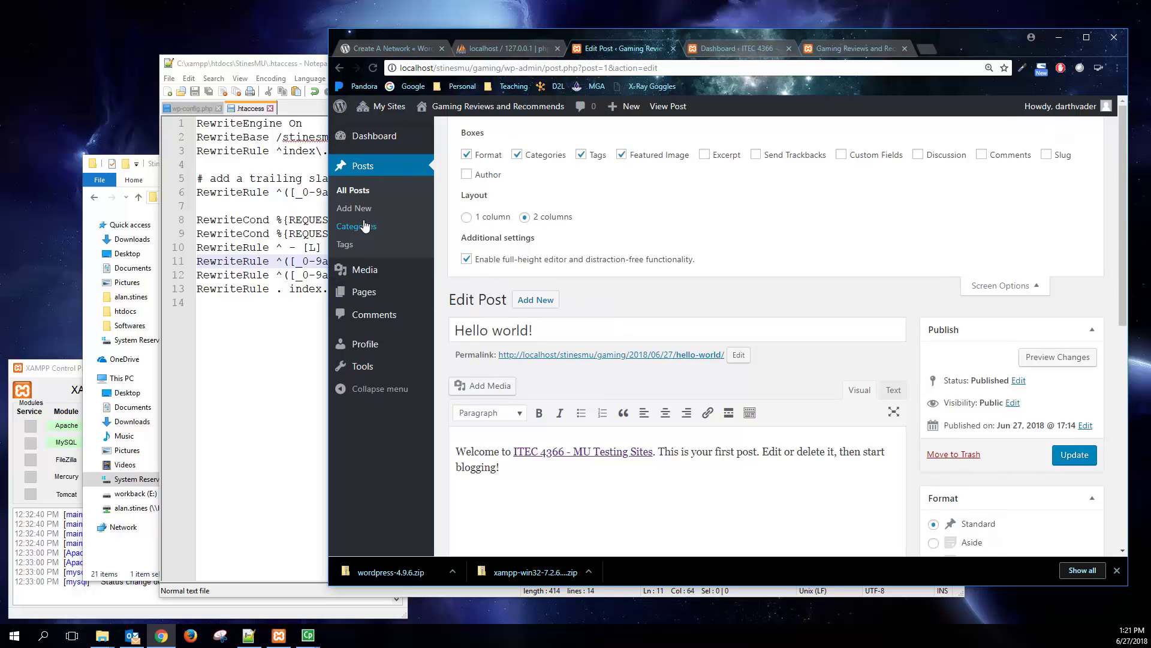
mouse_move(379, 271)
mouse_move(370, 146)
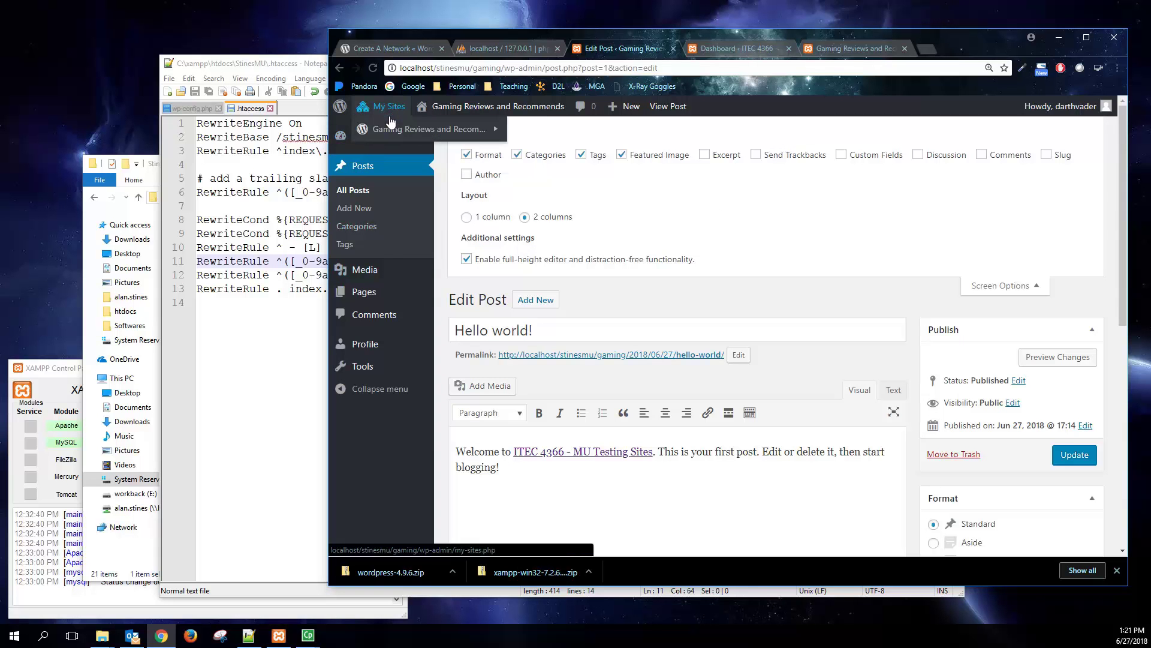
- Switch back to the admin account and open the Network Admin dashboard showing 2 sites and 2 users
mouse_move(1085, 111)
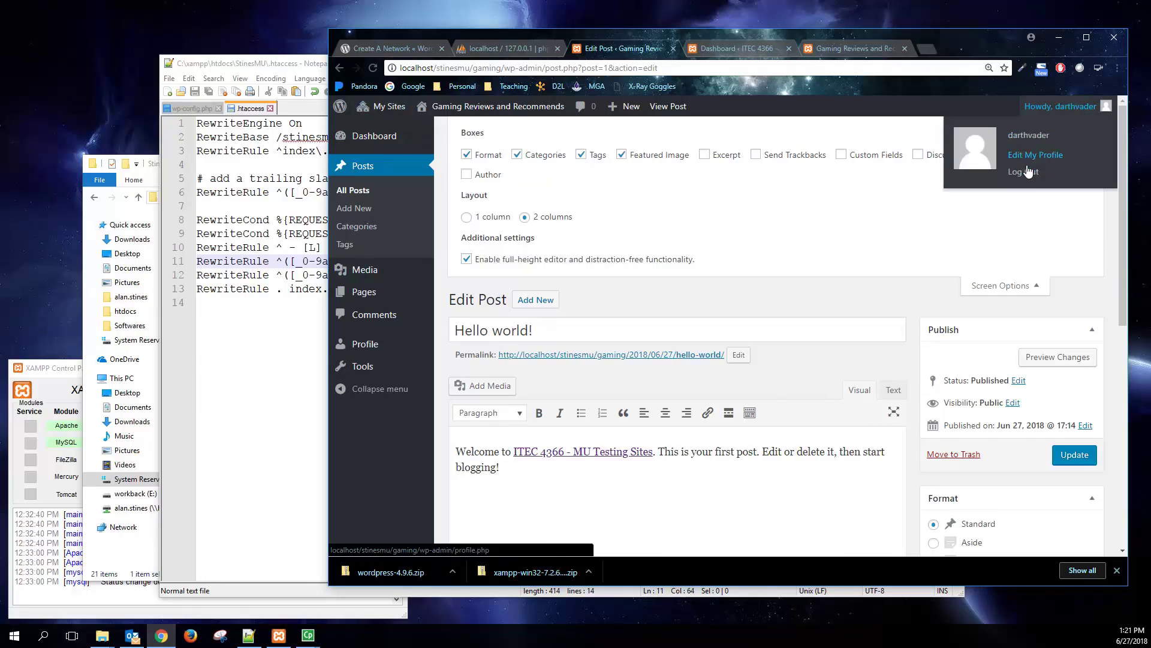
click(1023, 172)
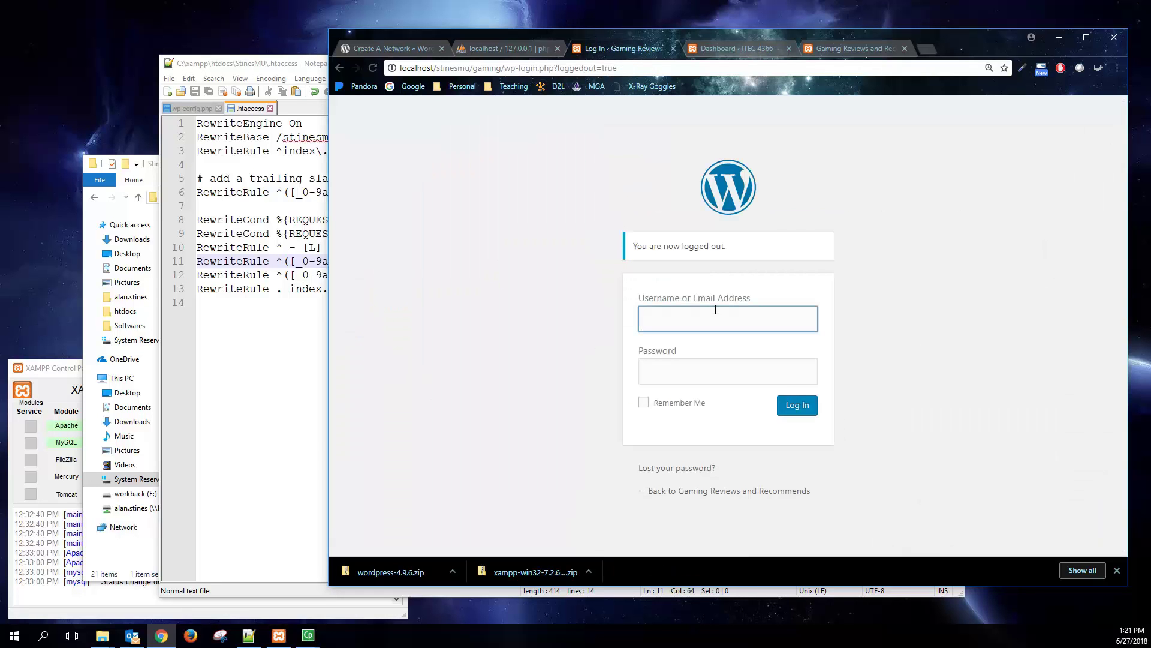
text(admin)
key(Tab)
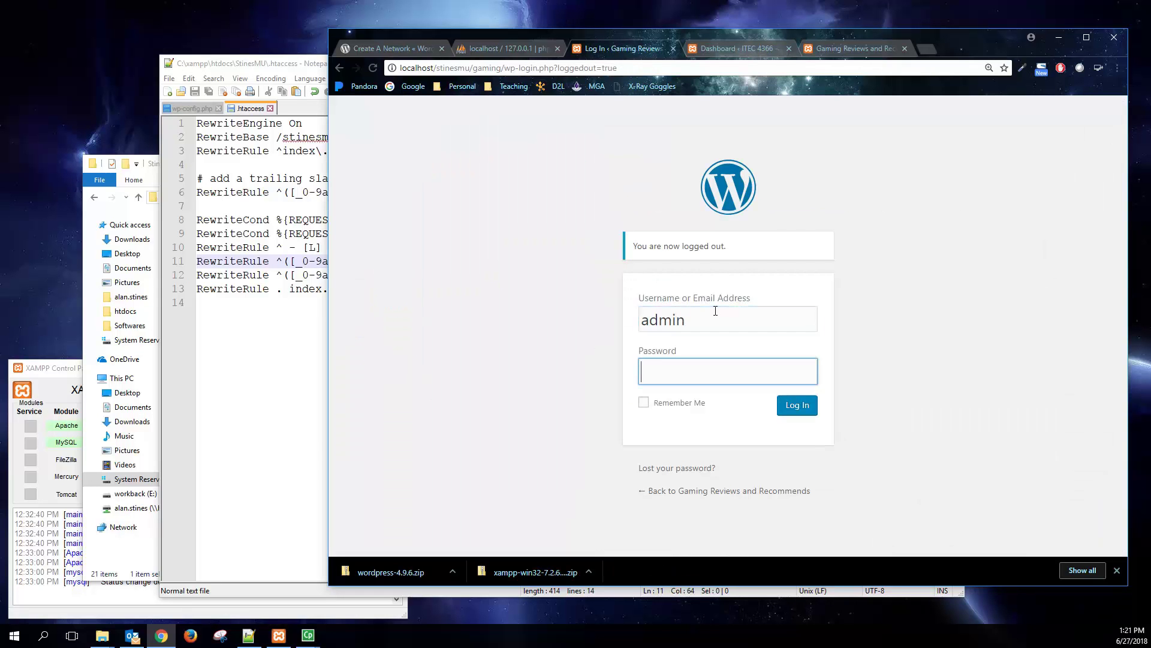
text(•••••••••)
key(Return)
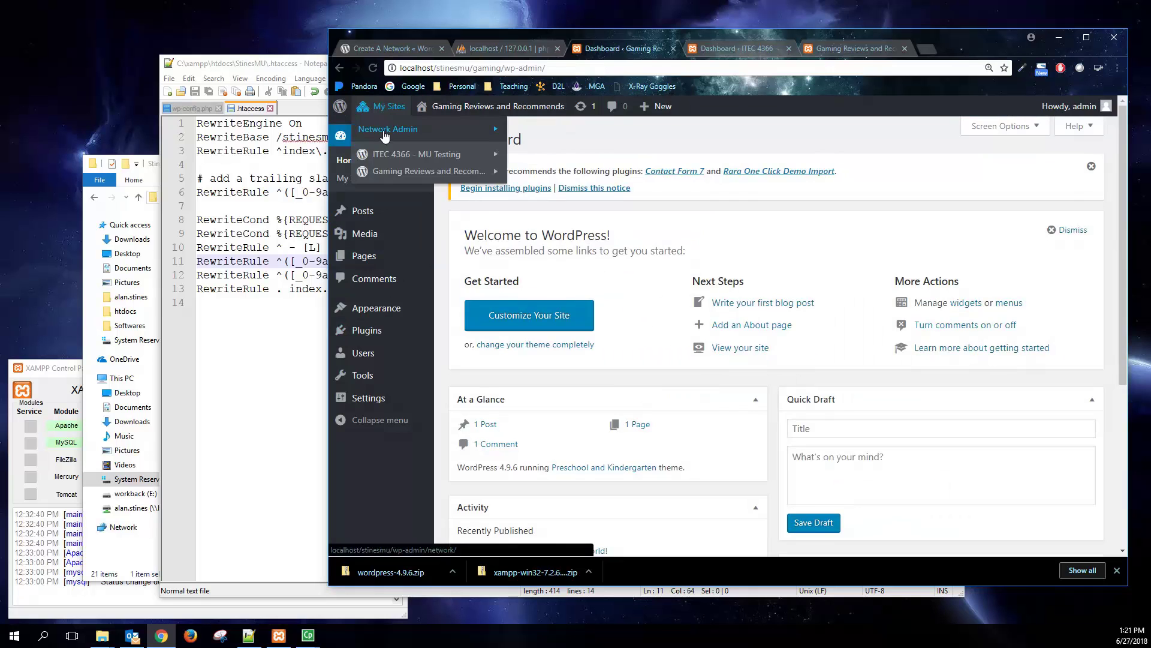
click(389, 130)
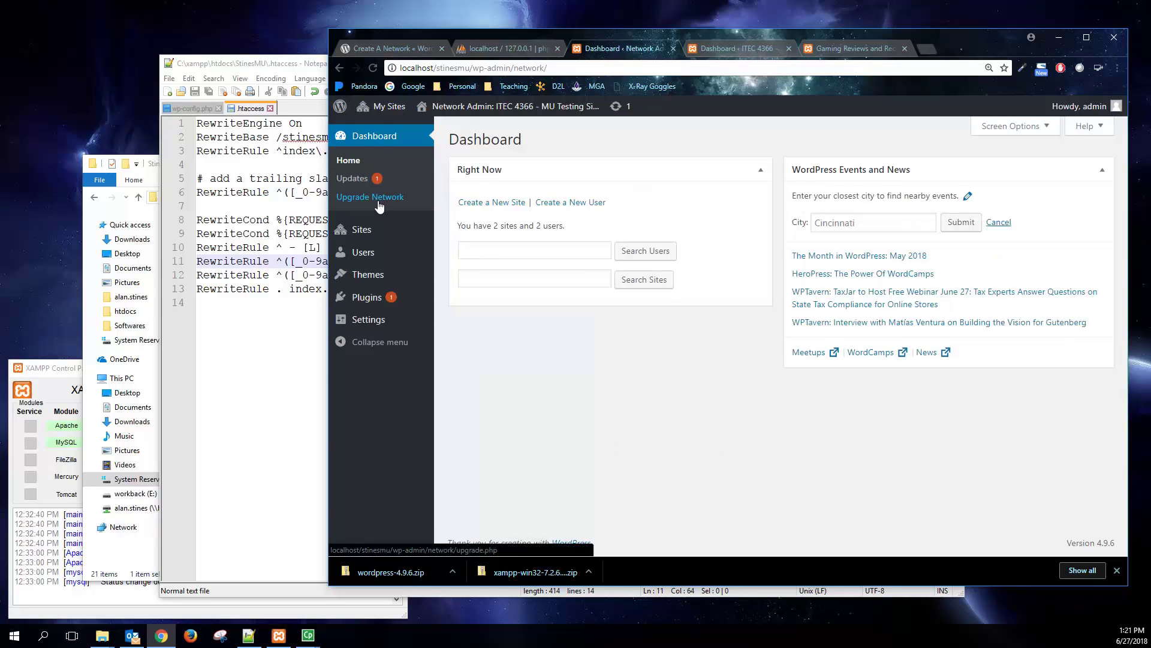
mouse_move(365, 256)
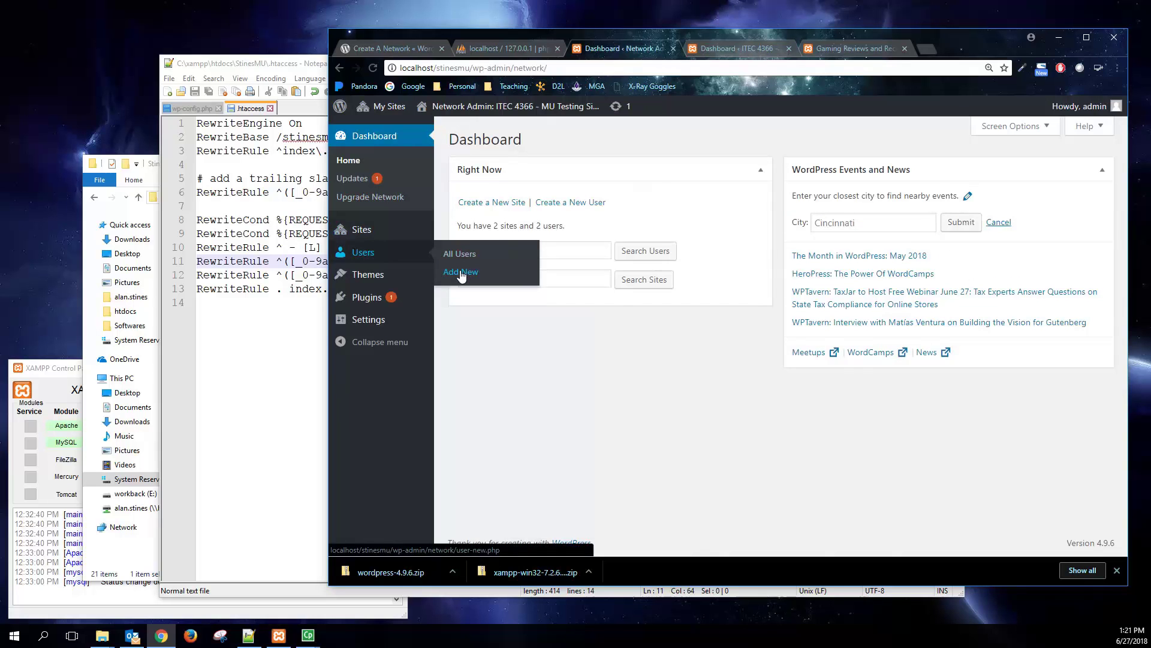
- Create a network site at localhost/stinesmu/cooking titled 'Cooking for Fun' with the owner's admin email
click(406, 234)
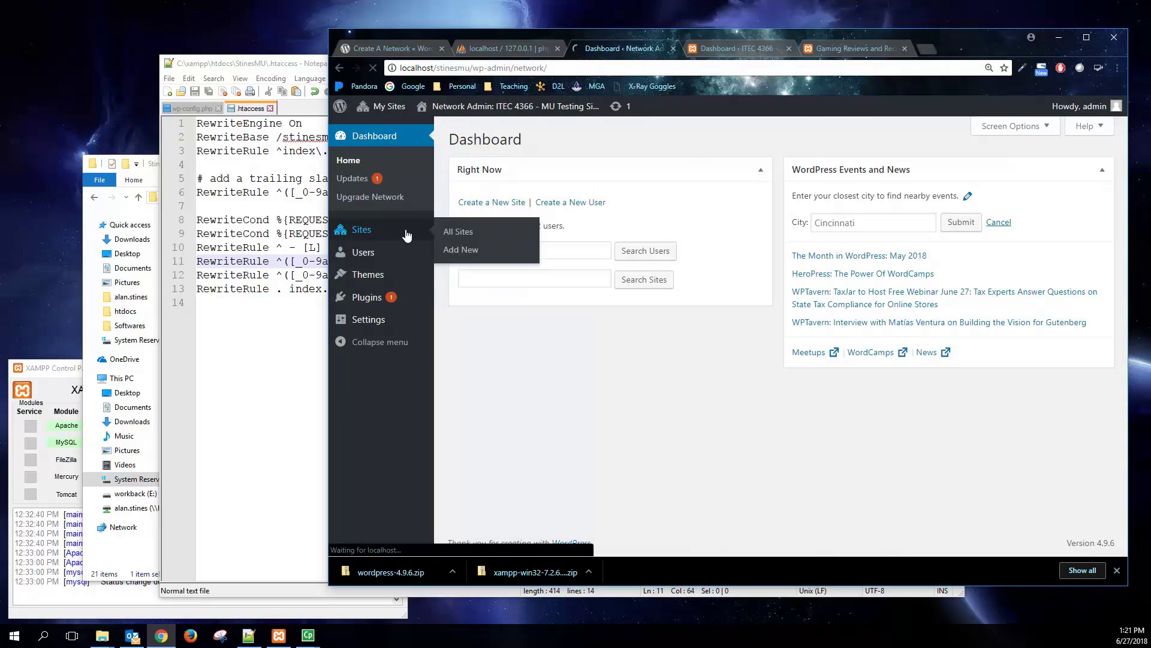
click(511, 141)
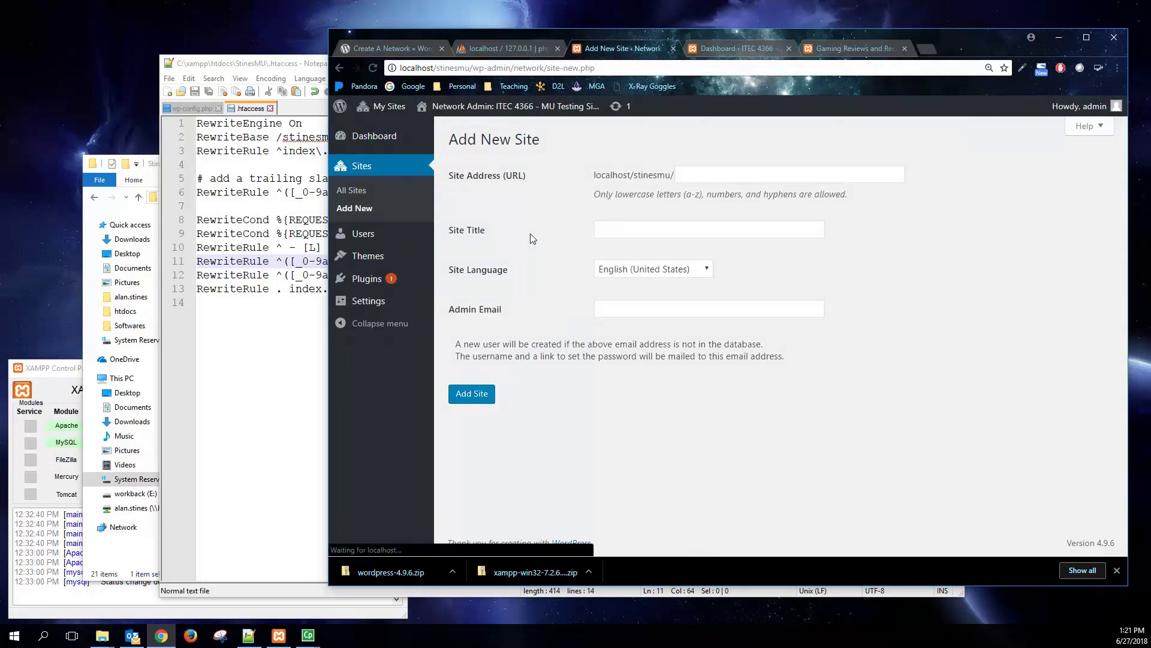
click(749, 175)
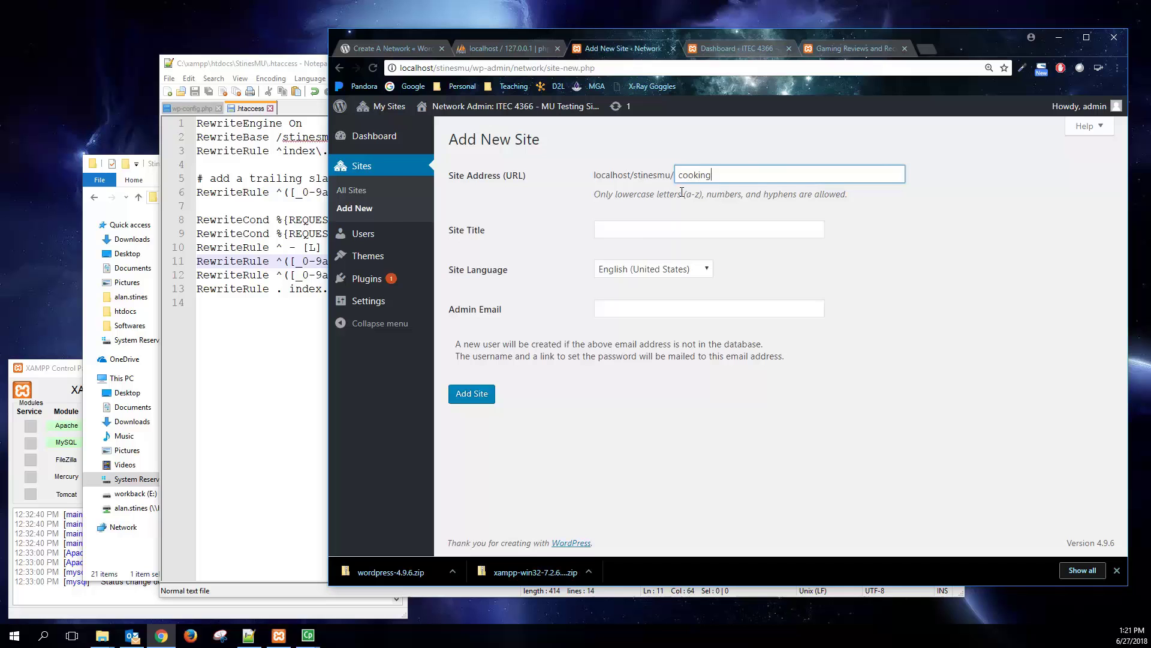
click(635, 229)
text(C)
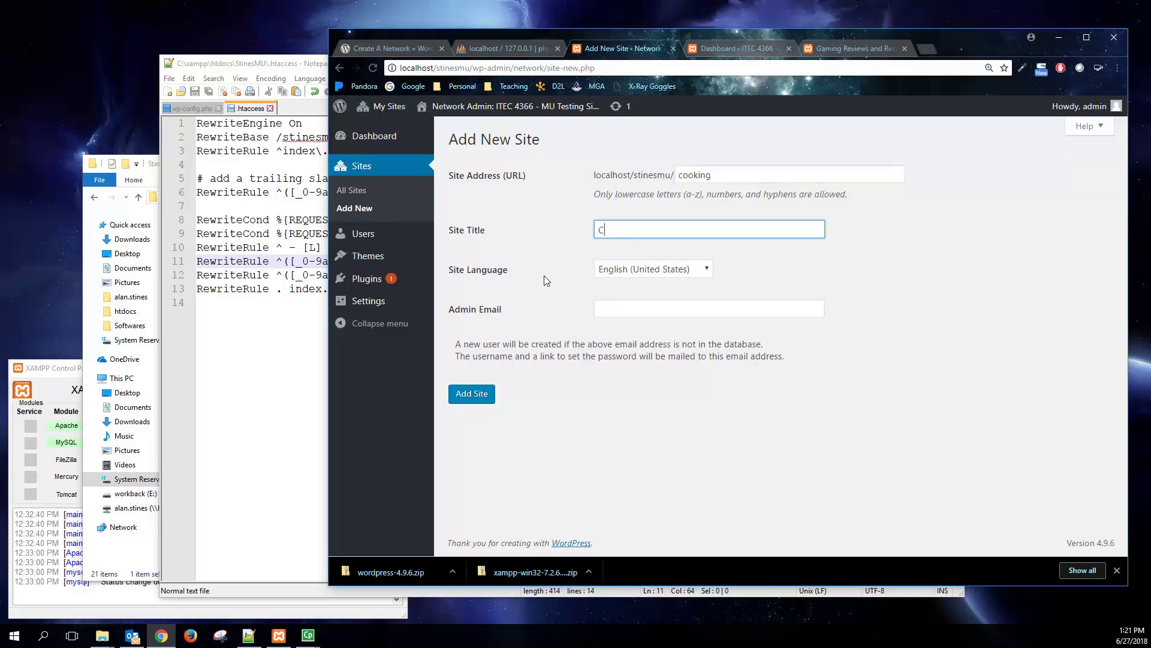
text(ooking for Fun)
key(Tab)
key(Tab)
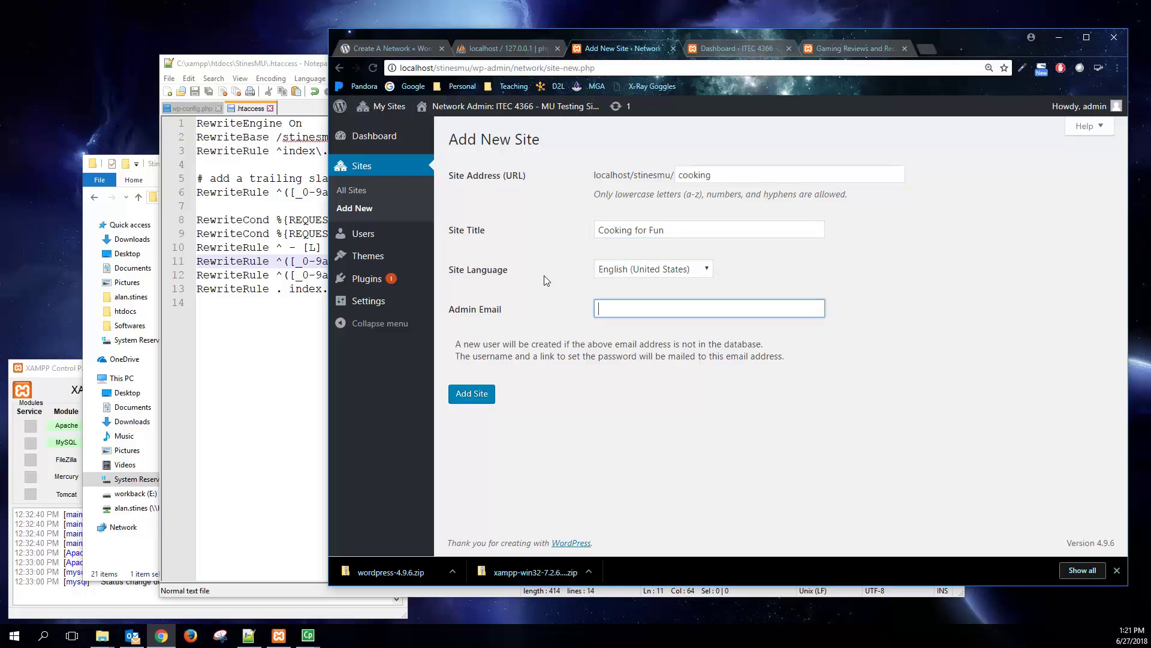
click(471, 393)
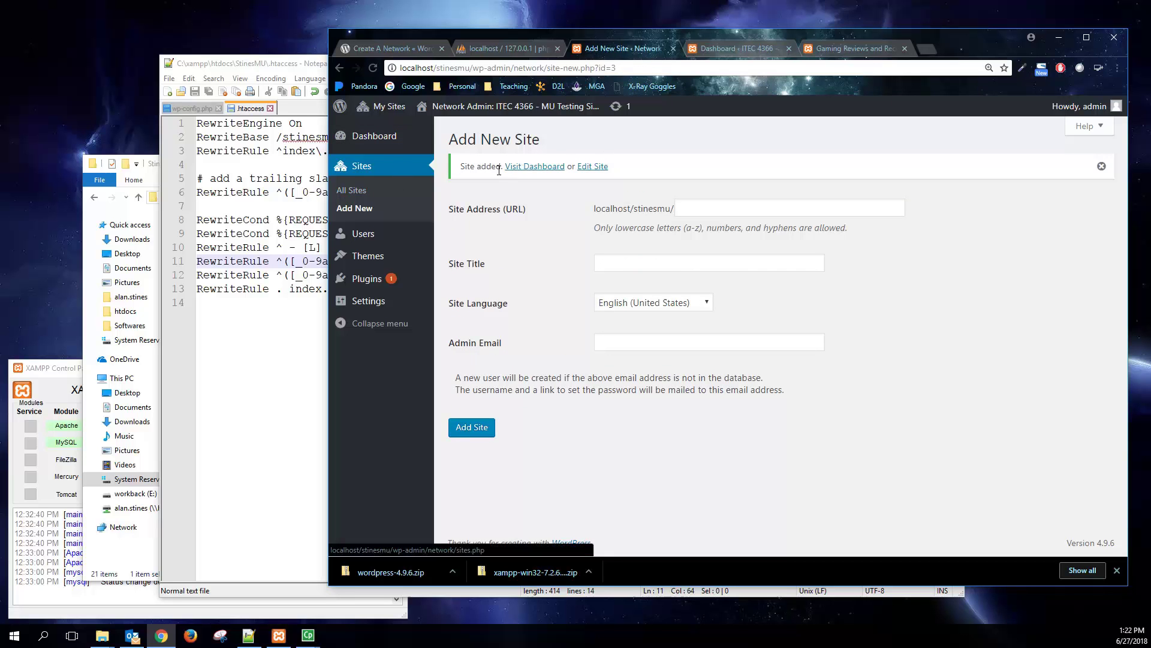
- Visit the Cooking for Fun dashboard and look over its Themes page
click(533, 166)
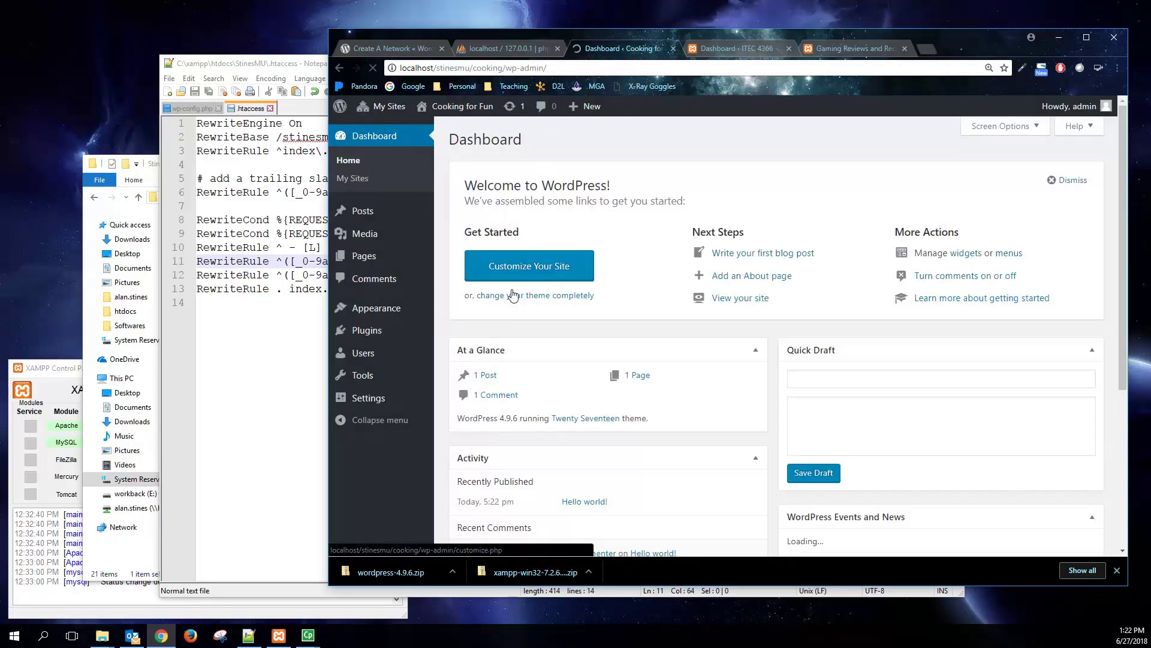
scroll(533, 414, down, 3)
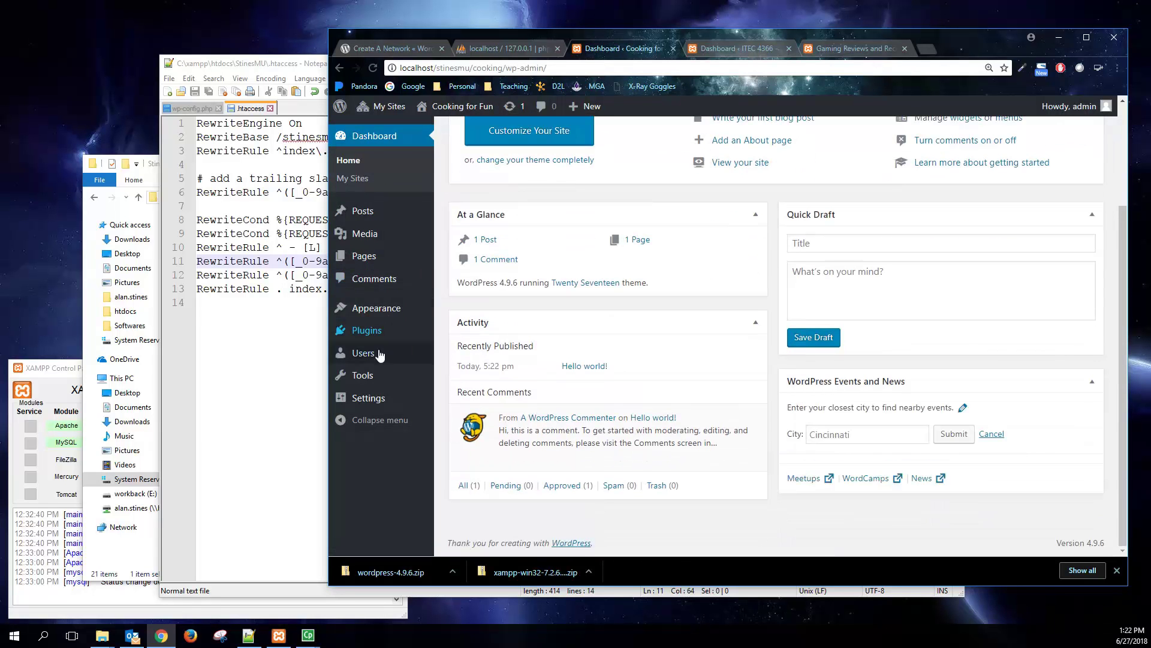
click(414, 308)
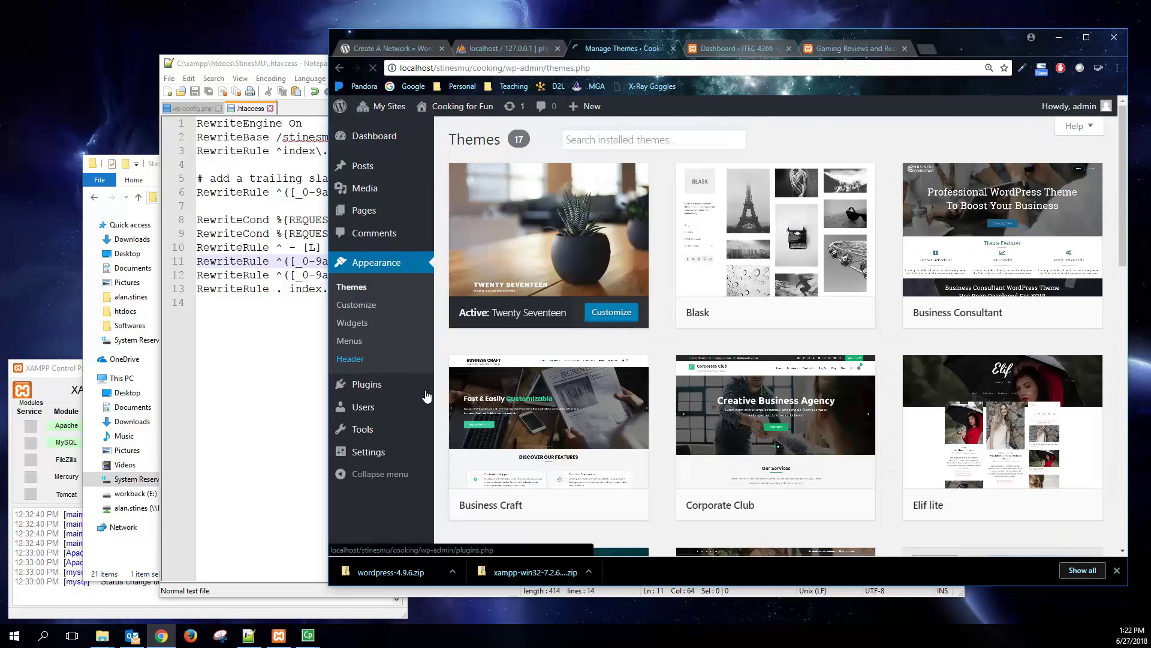
scroll(474, 392, down, 8)
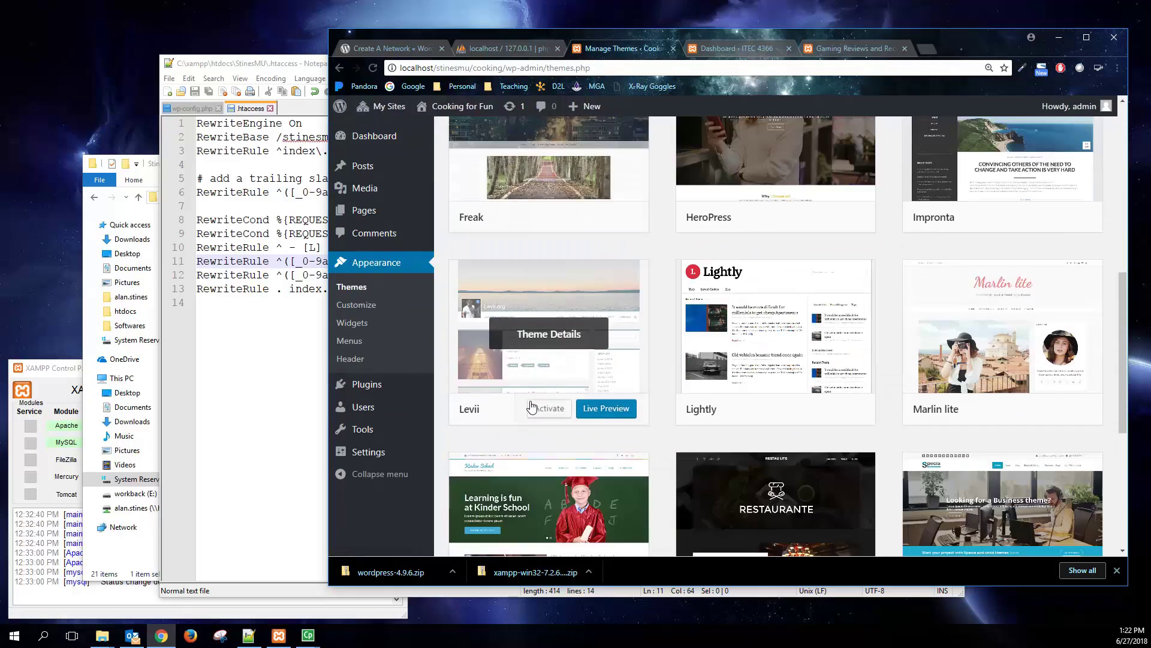
scroll(527, 404, up, 8)
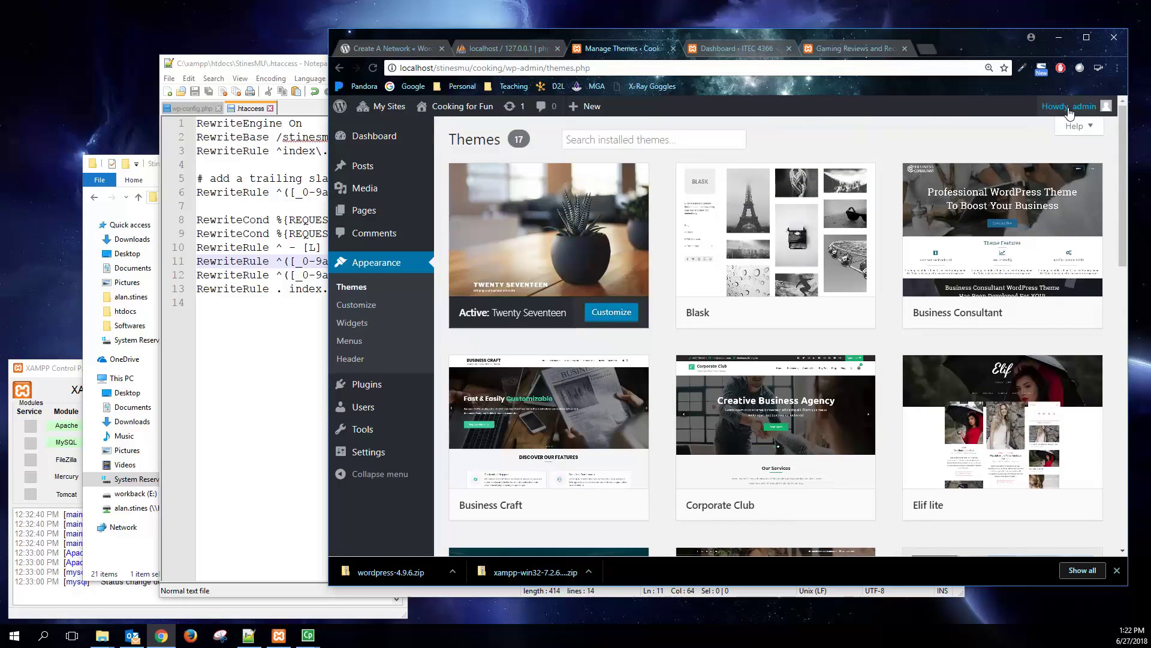
- Log out of admin and sign in with the new site owner's username and password
mouse_move(1070, 107)
click(1022, 173)
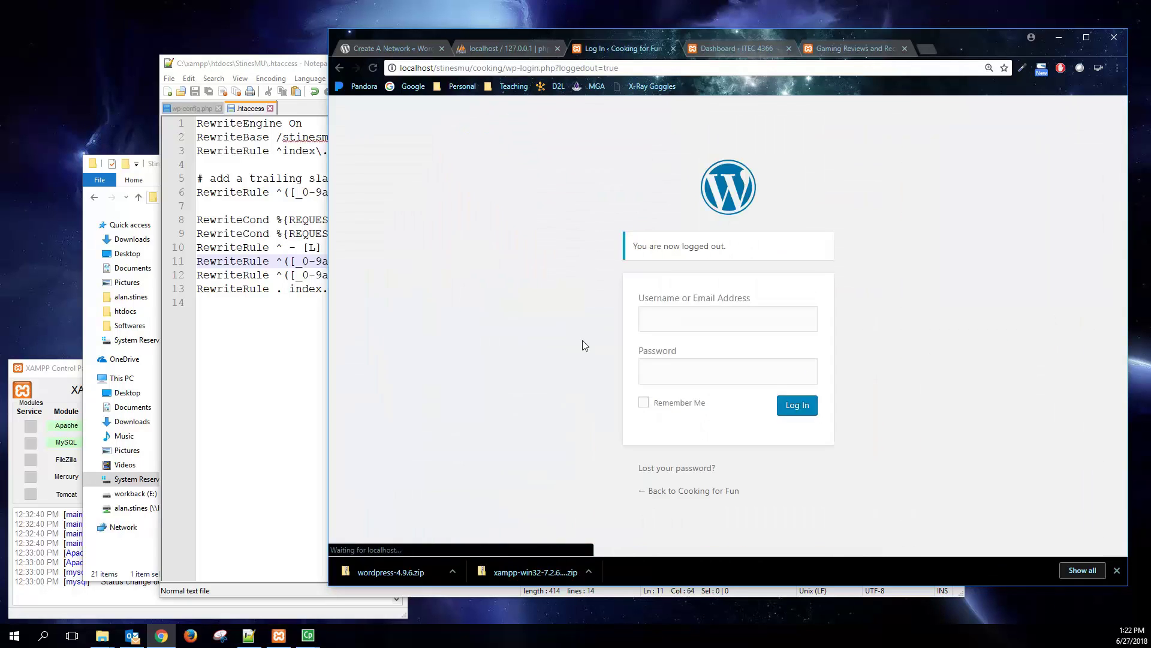
text(da)
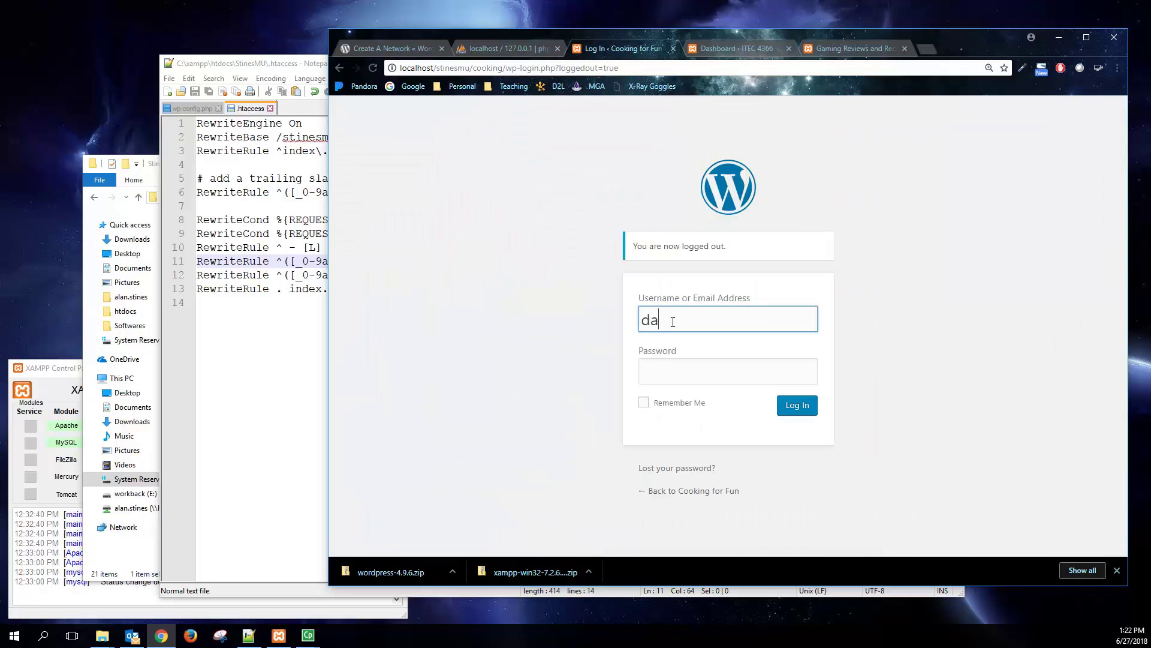
text(tthvader)
key(Tab)
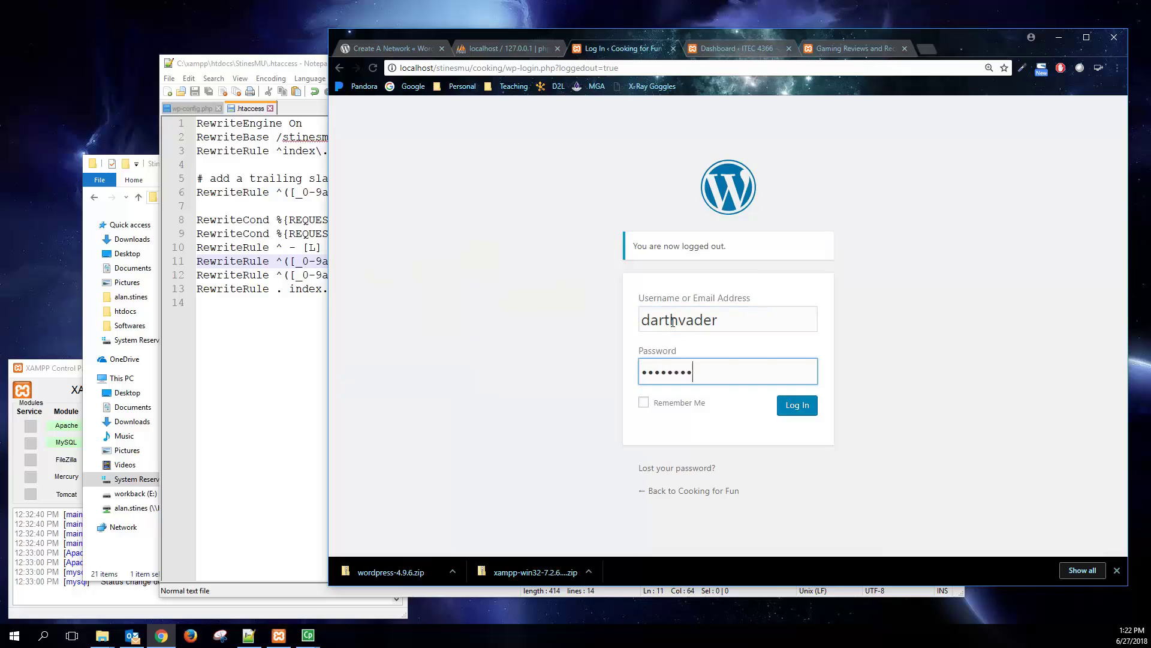
key(Return)
- Reach the Cooking for Fun dashboard through the My Sites menu
mouse_move(395, 107)
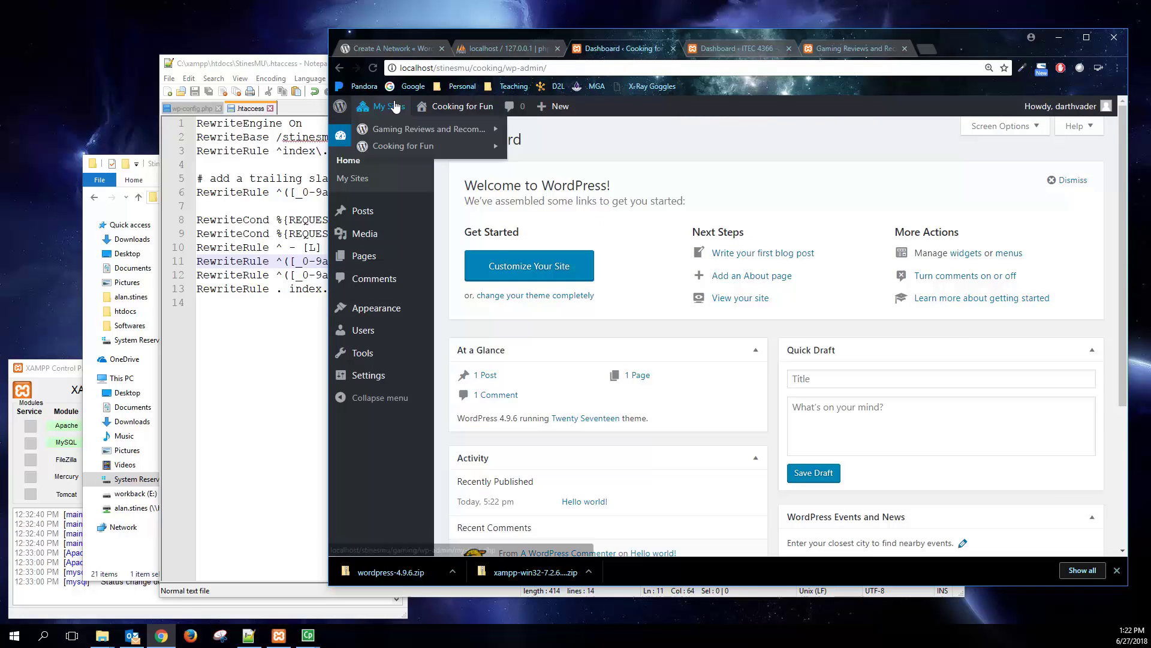
mouse_move(400, 143)
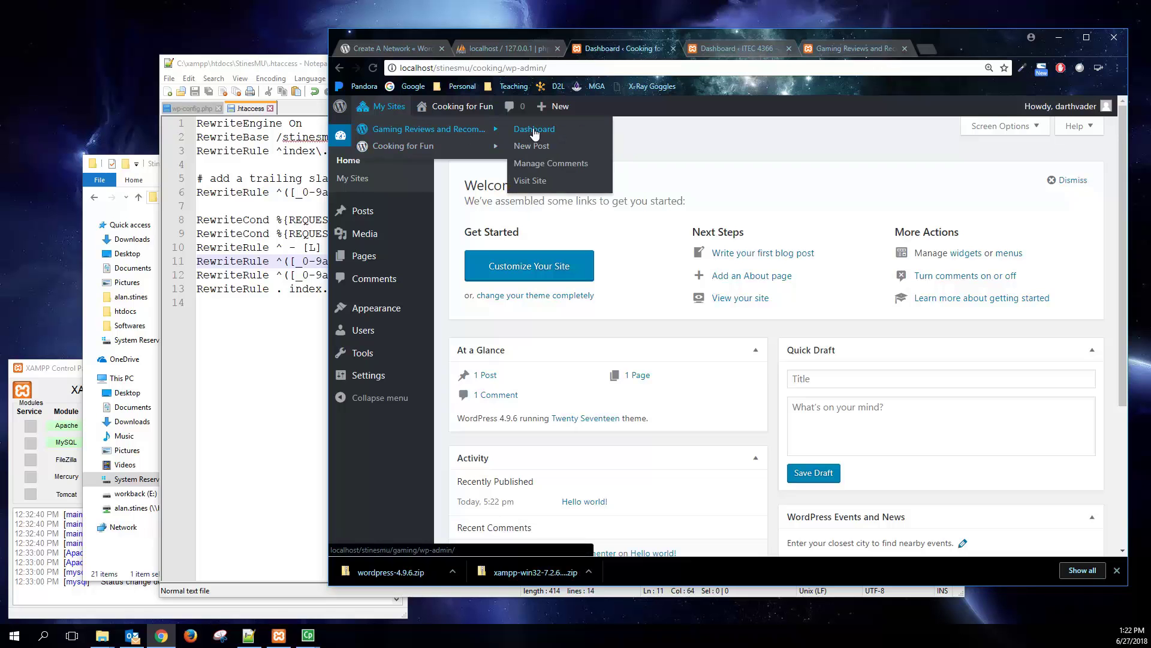
click(533, 129)
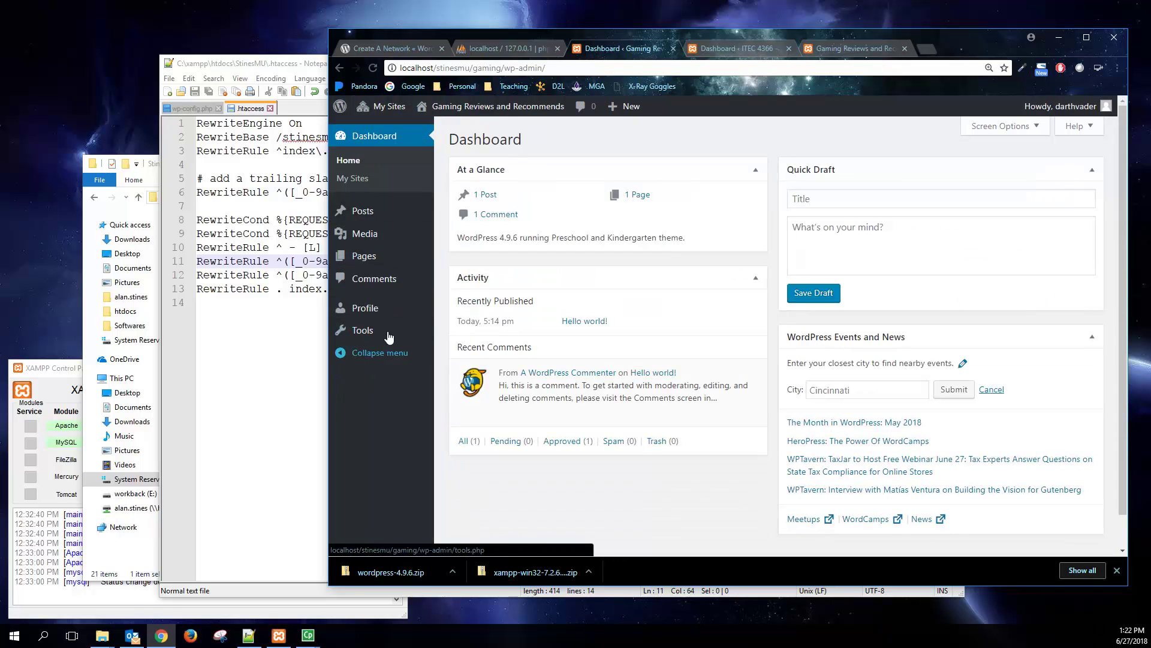
mouse_move(402, 111)
mouse_move(405, 146)
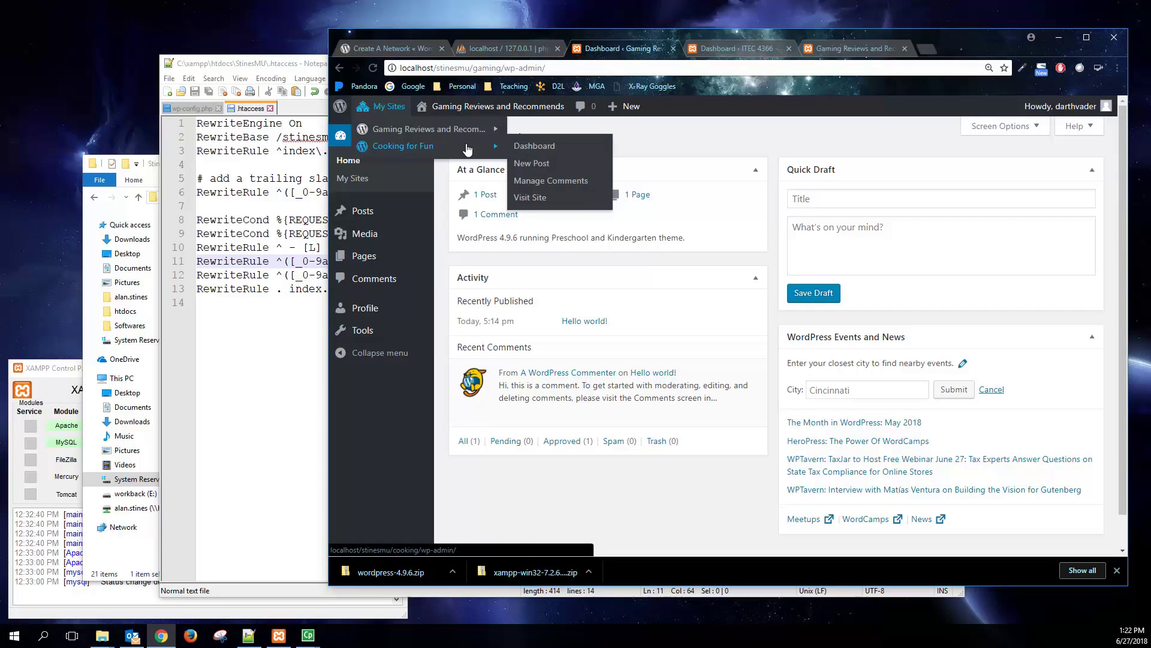
click(528, 148)
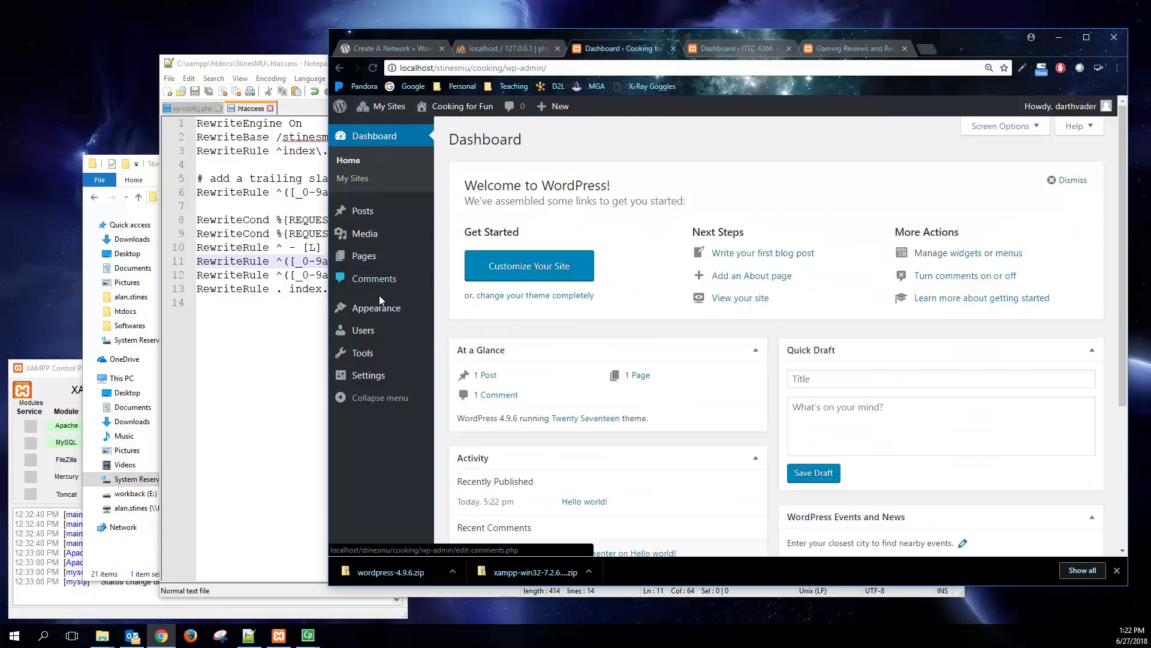
- Find Lightly among the Cooking for Fun themes and activate it
click(393, 308)
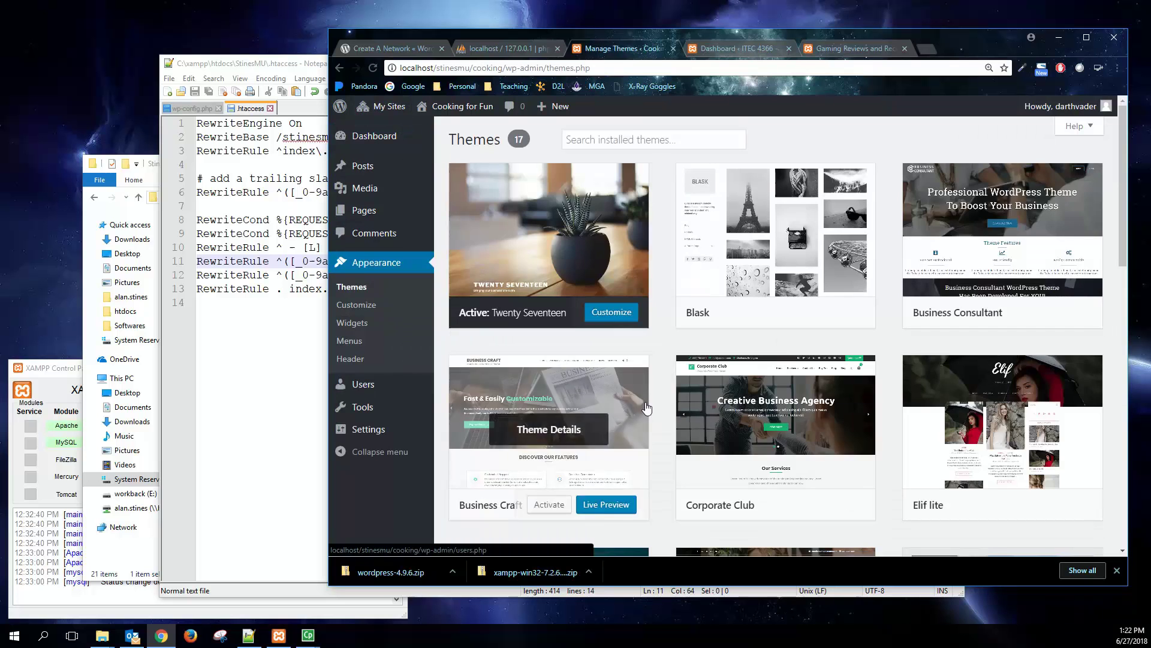
scroll(774, 395, down, 9)
scroll(774, 396, down, 5)
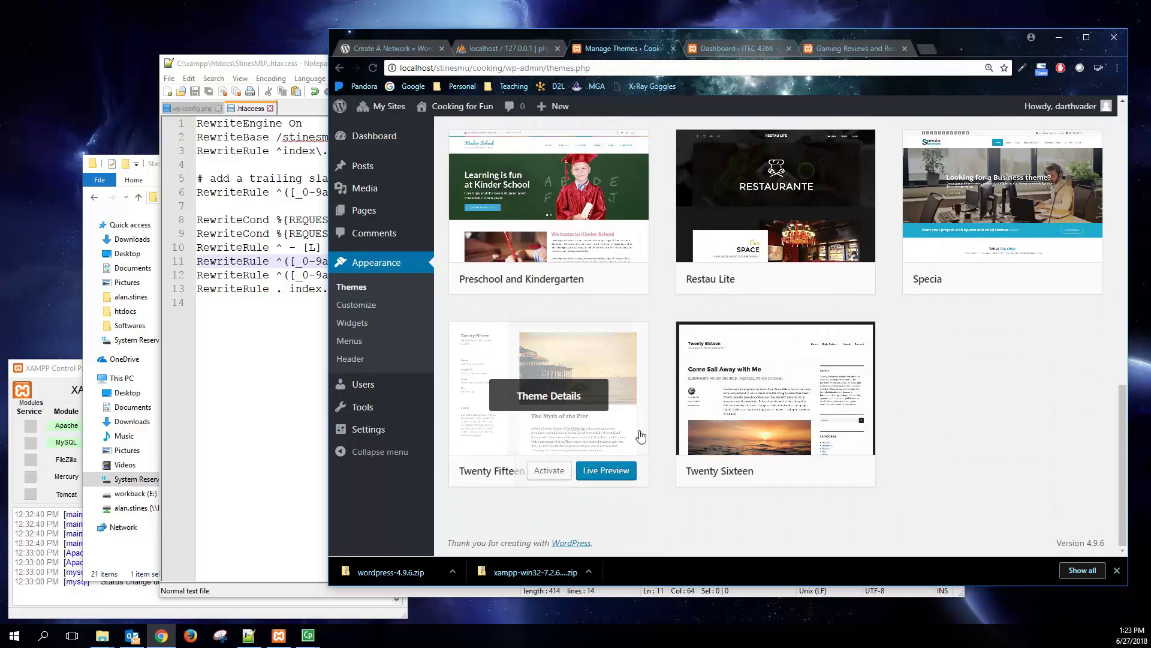
scroll(959, 412, up, 2)
scroll(974, 425, up, 4)
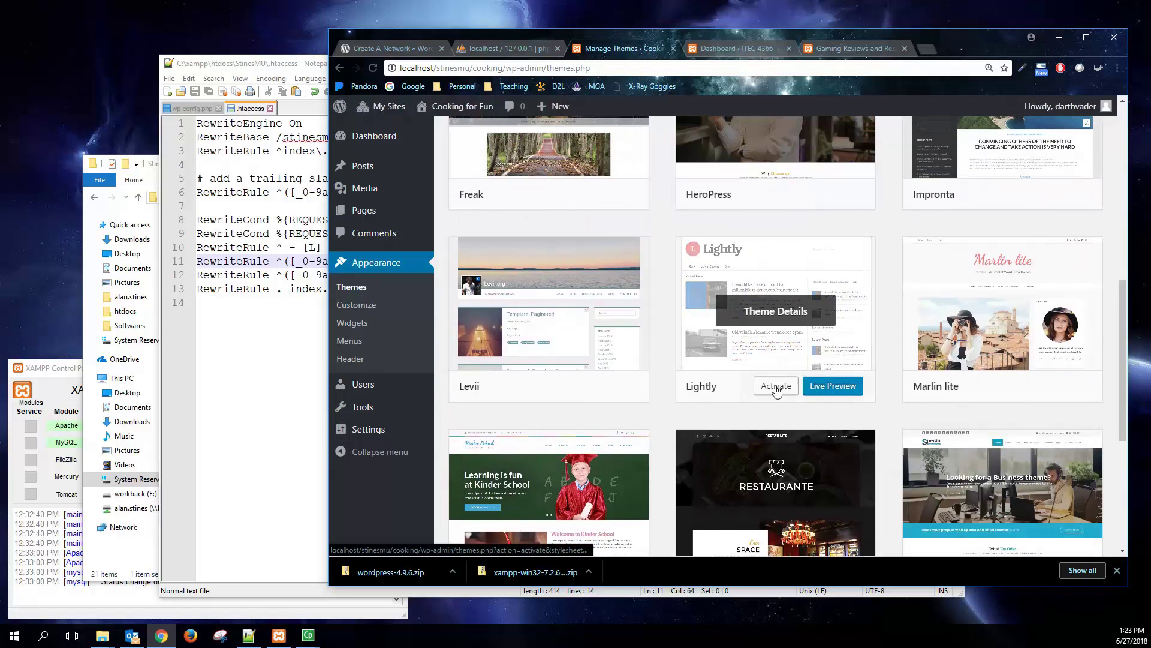
click(773, 385)
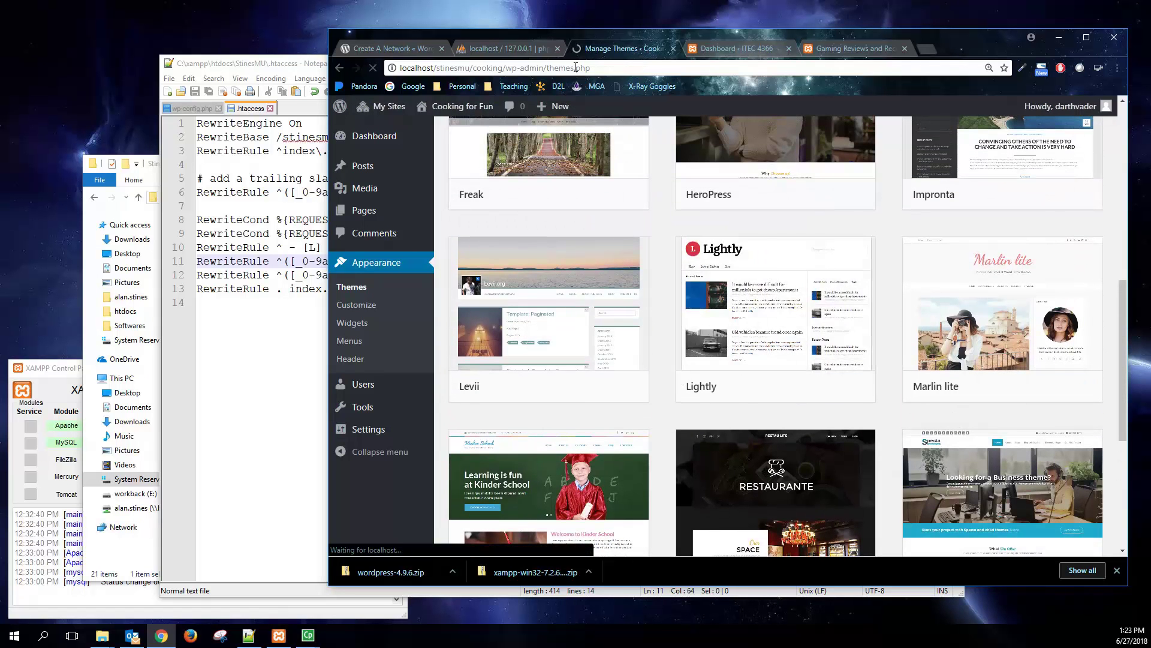
- Preview Cooking for Fun's Lightly front page in a new tab, then return to the ITEC 4366 dashboard
middle_click(430, 112)
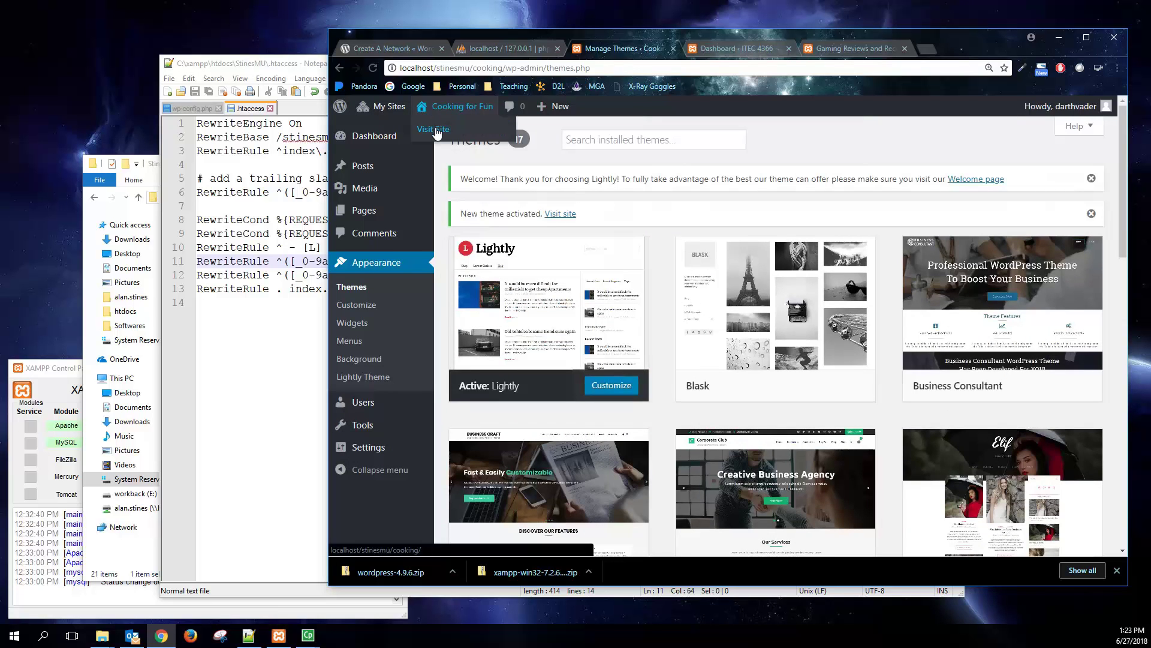
click(956, 48)
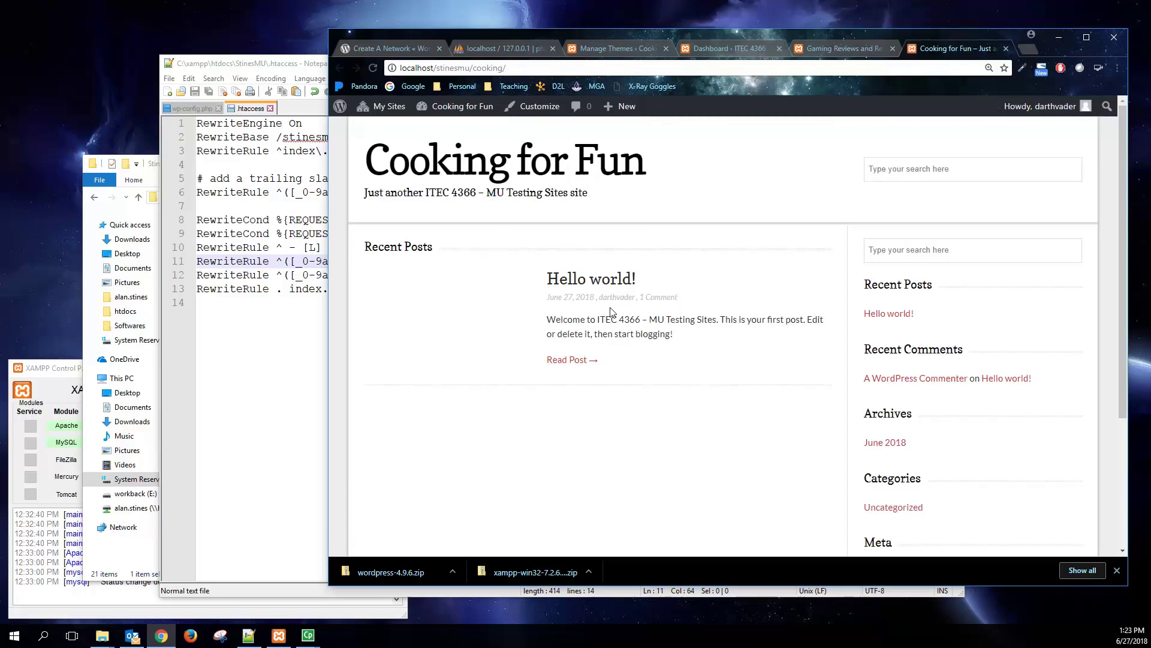
scroll(611, 312, down, 5)
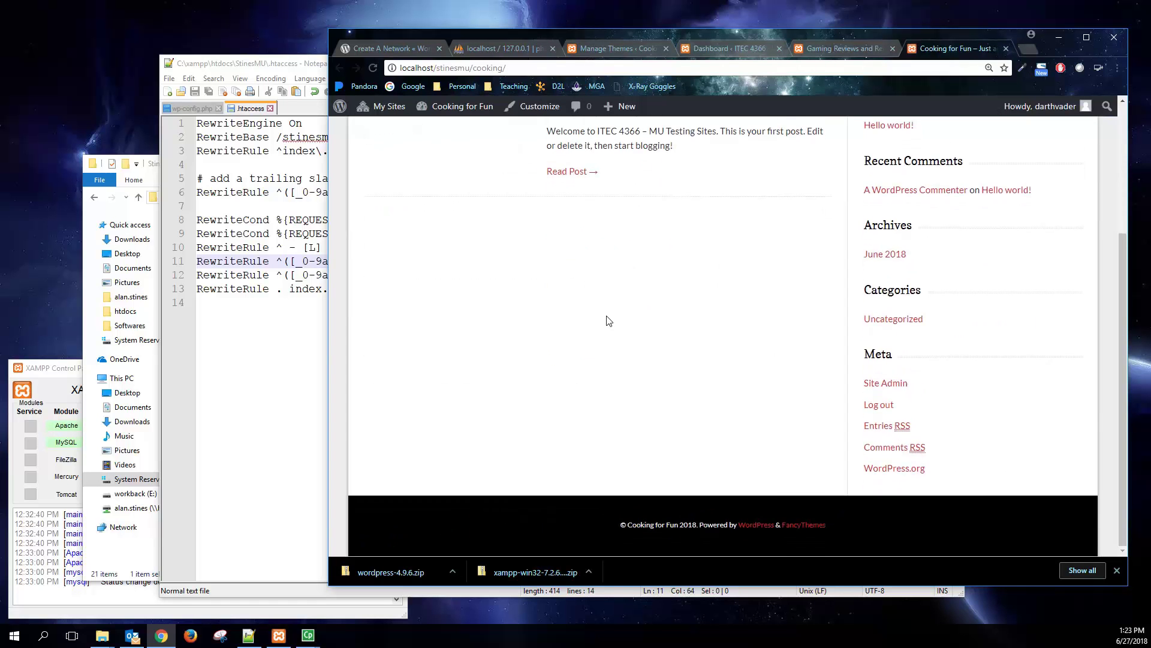
scroll(607, 317, up, 5)
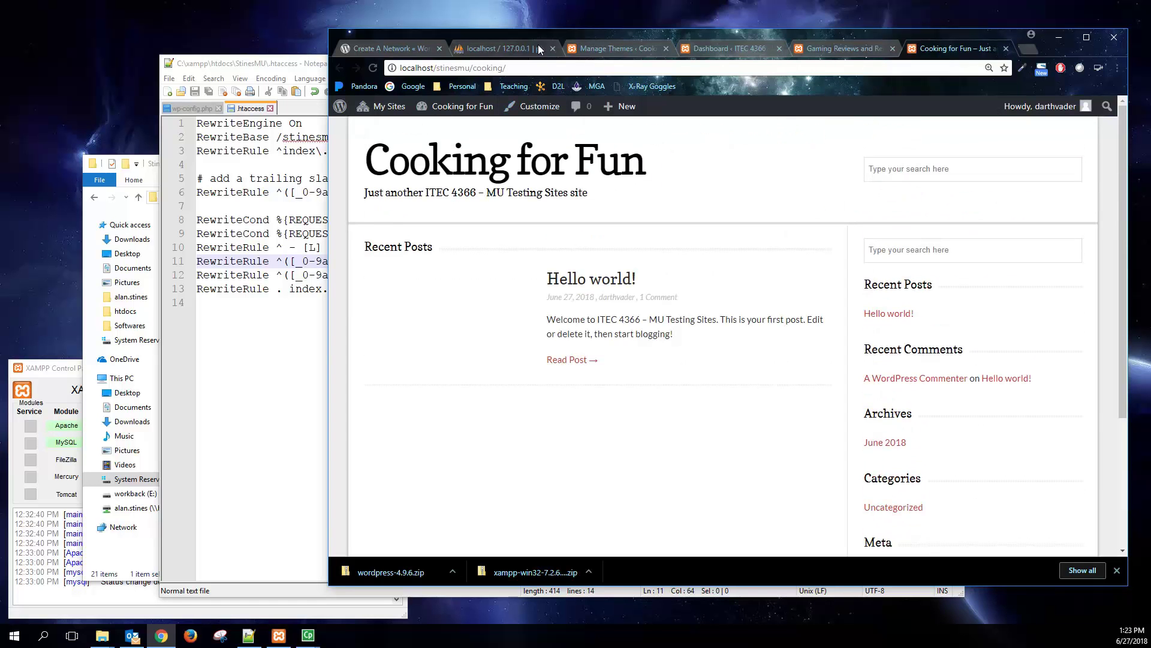
click(740, 46)
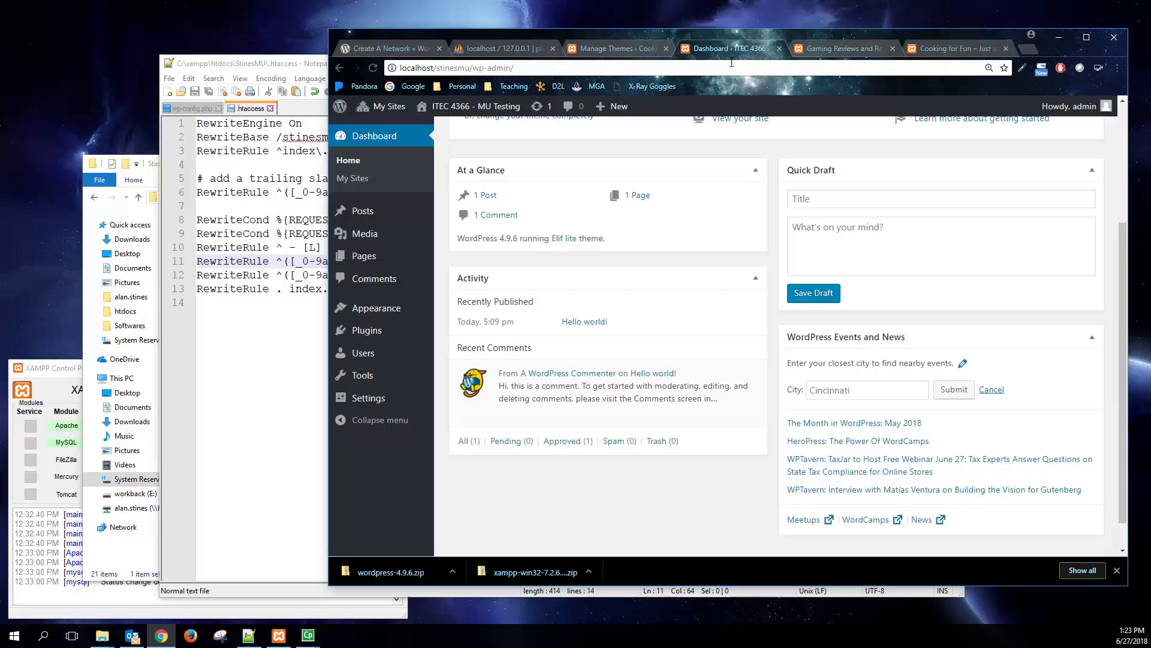
- Narrow the browser twice on the Create A Network guide to show full .htaccess rules, then return to Manage Themes
click(379, 47)
scroll(633, 350, up, 15)
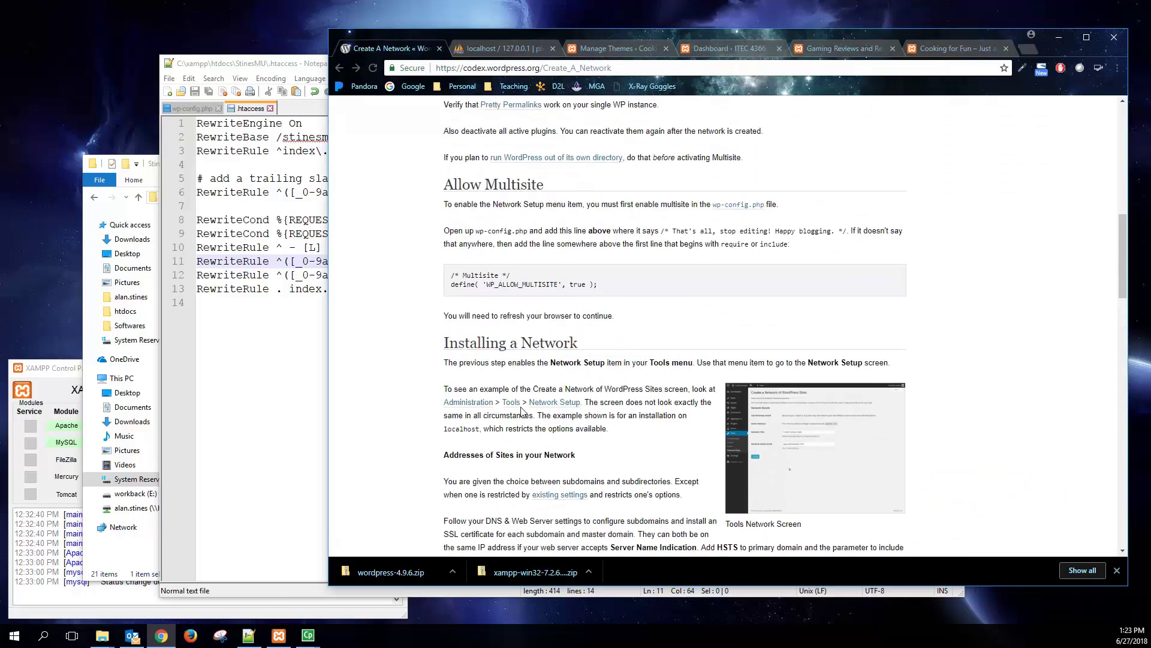
scroll(522, 412, up, 10)
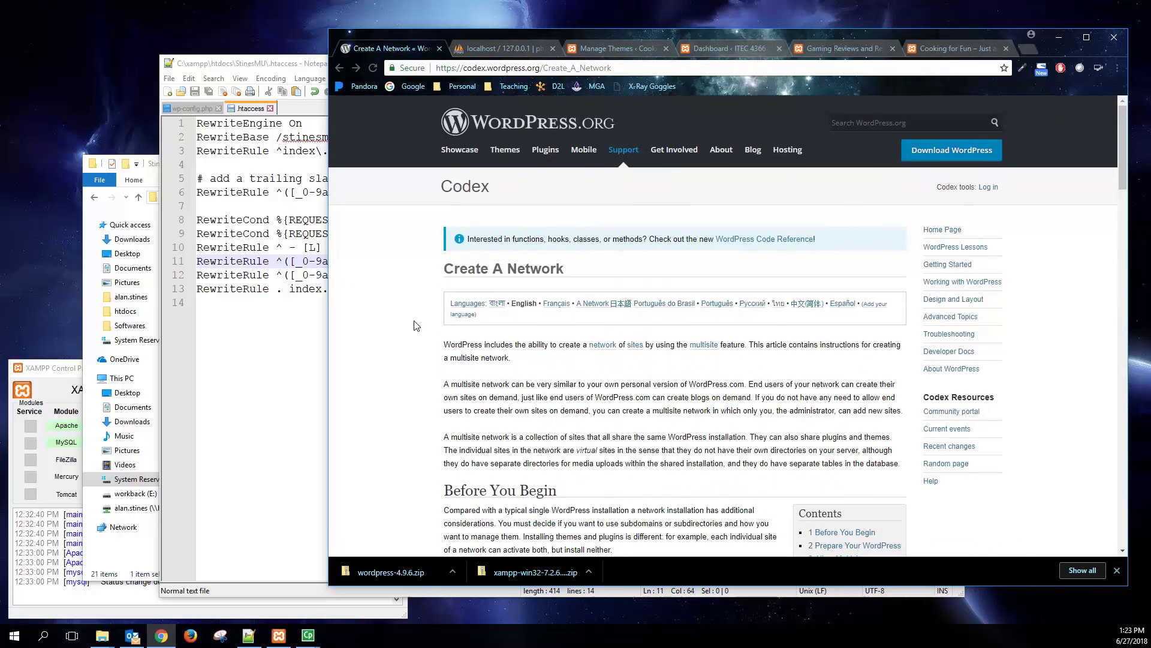
drag(329, 223, 379, 401)
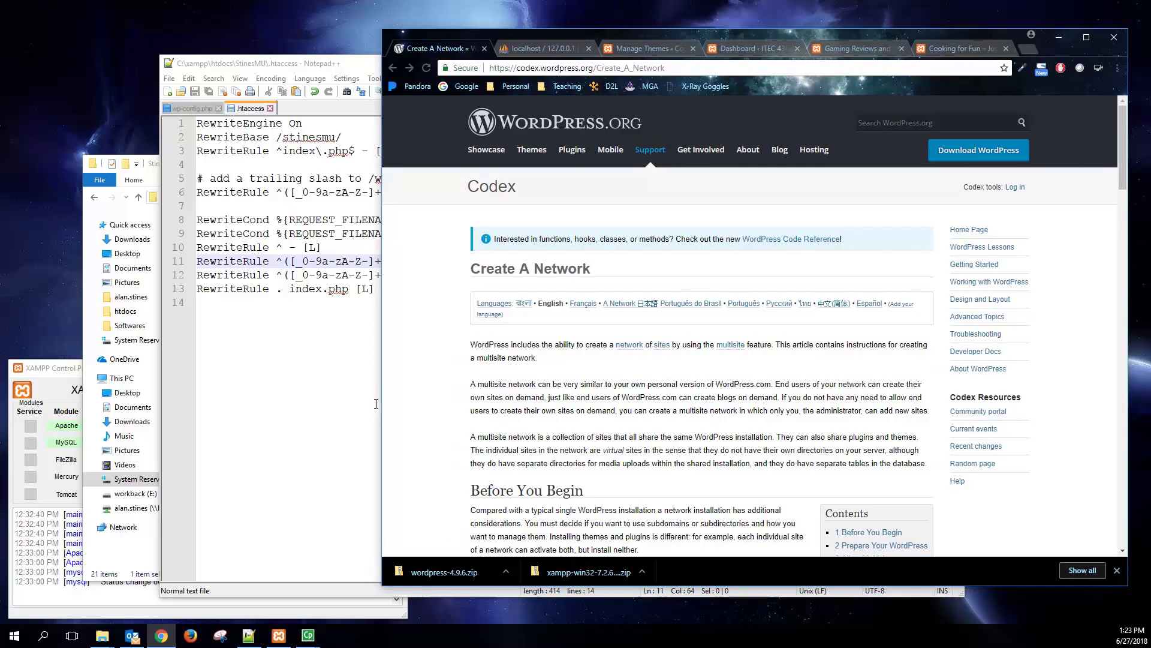
drag(378, 369, 432, 399)
click(676, 53)
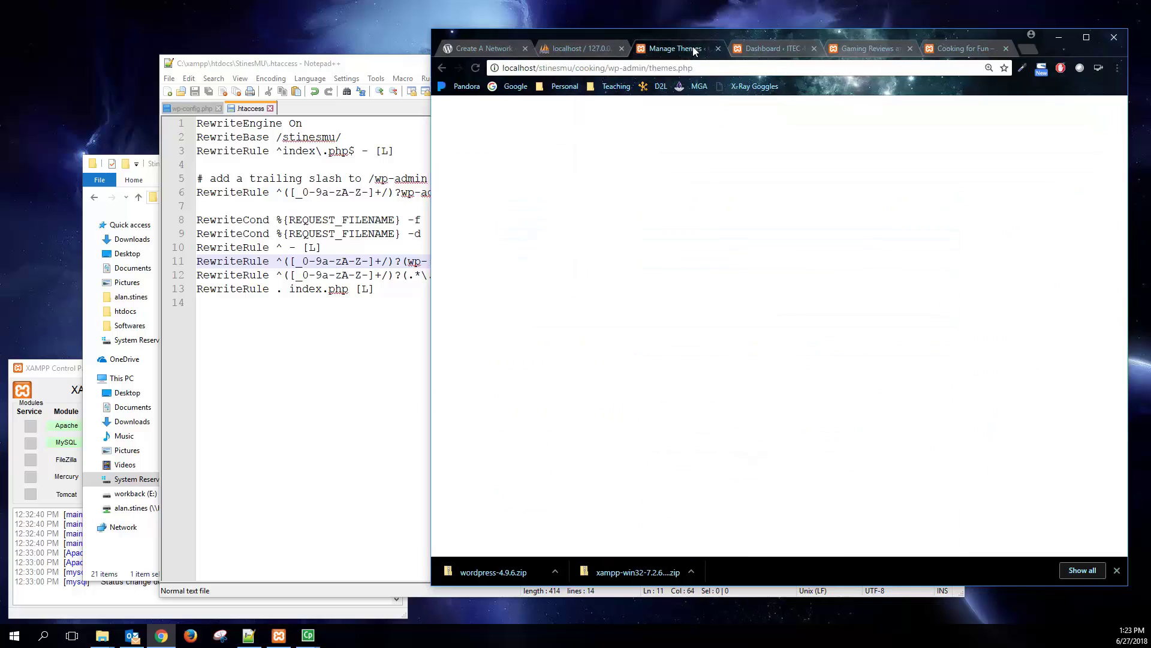